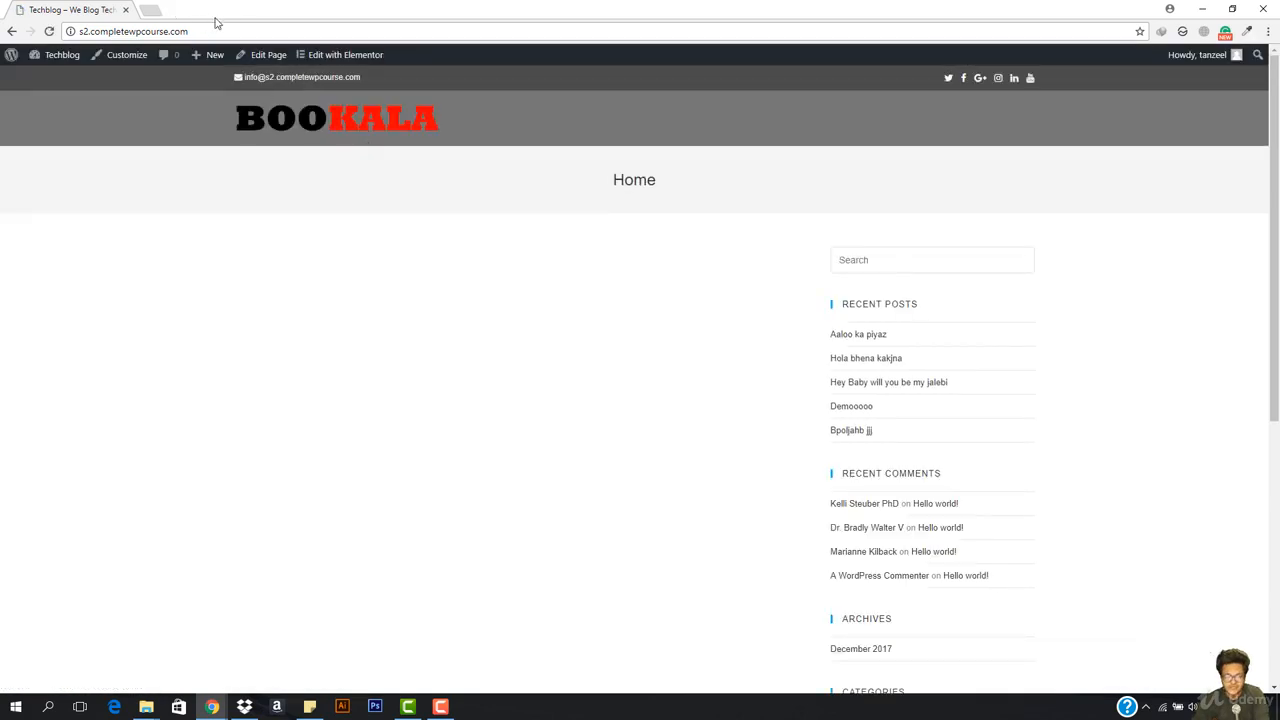
left_click(153, 12)
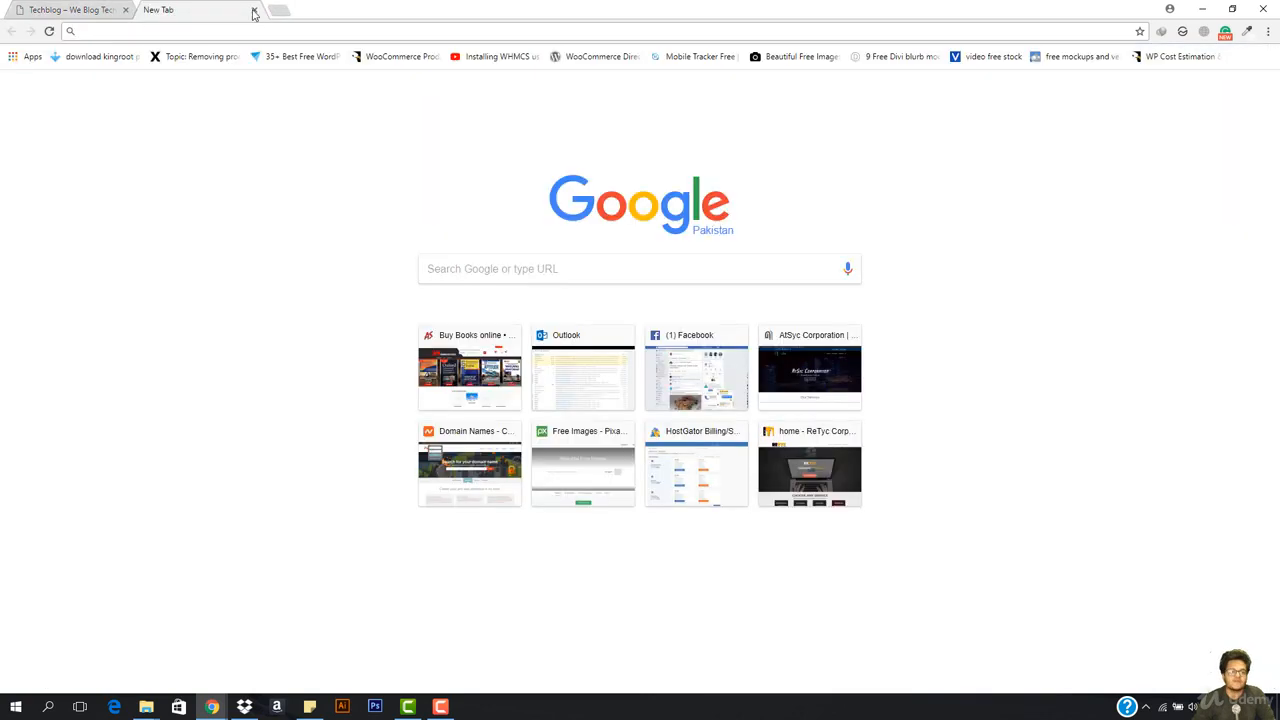
left_click(255, 10)
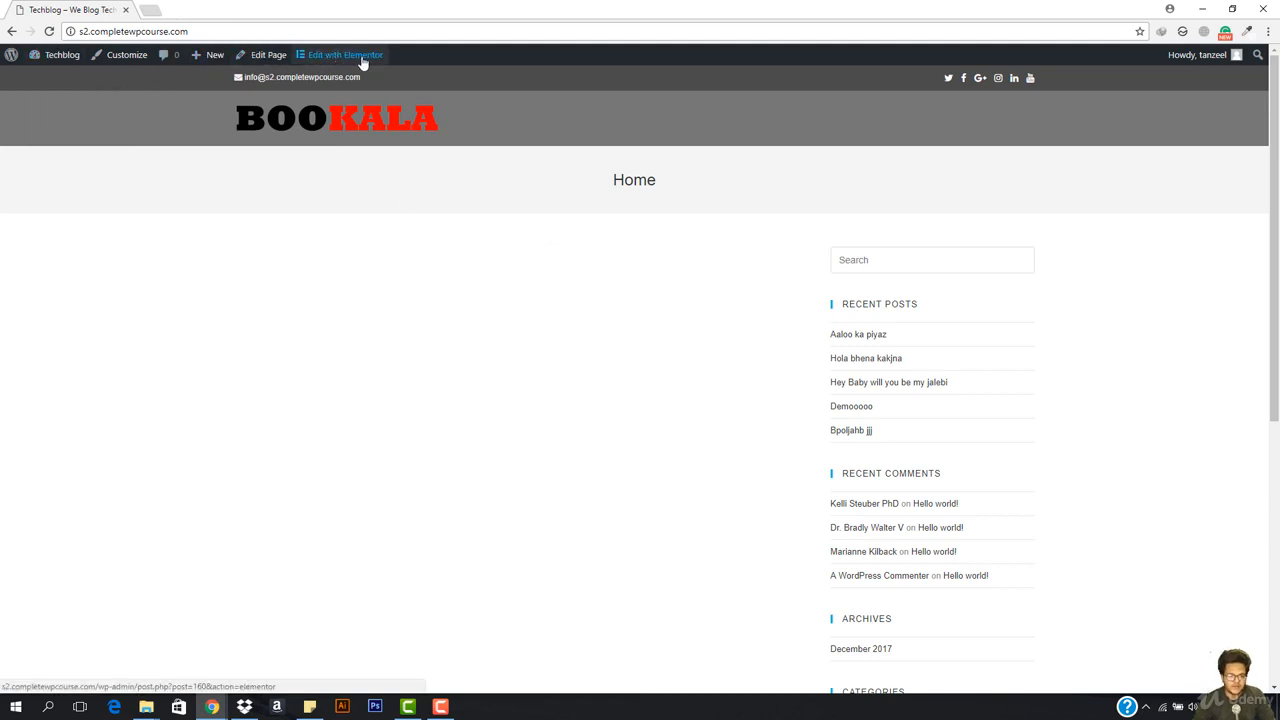
Go to the site's dashboard and open the Home page from the page list in Elementor
mouse_move(37, 57)
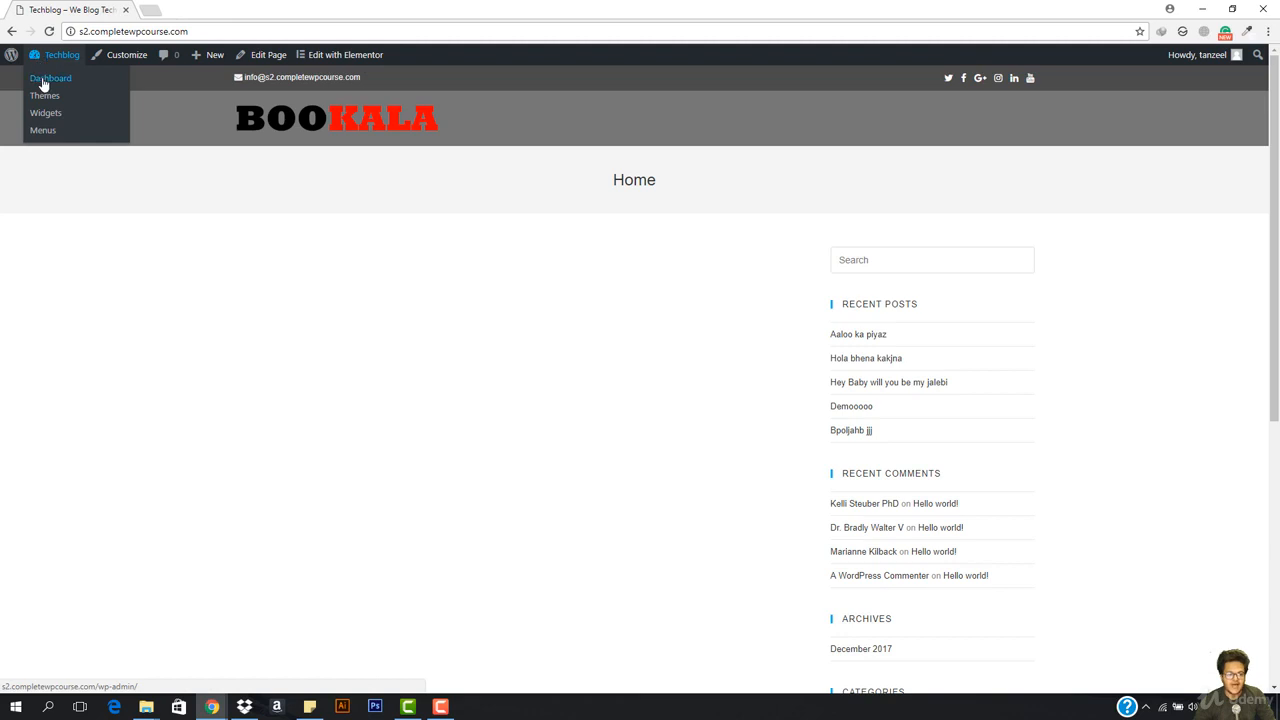
left_click(42, 80)
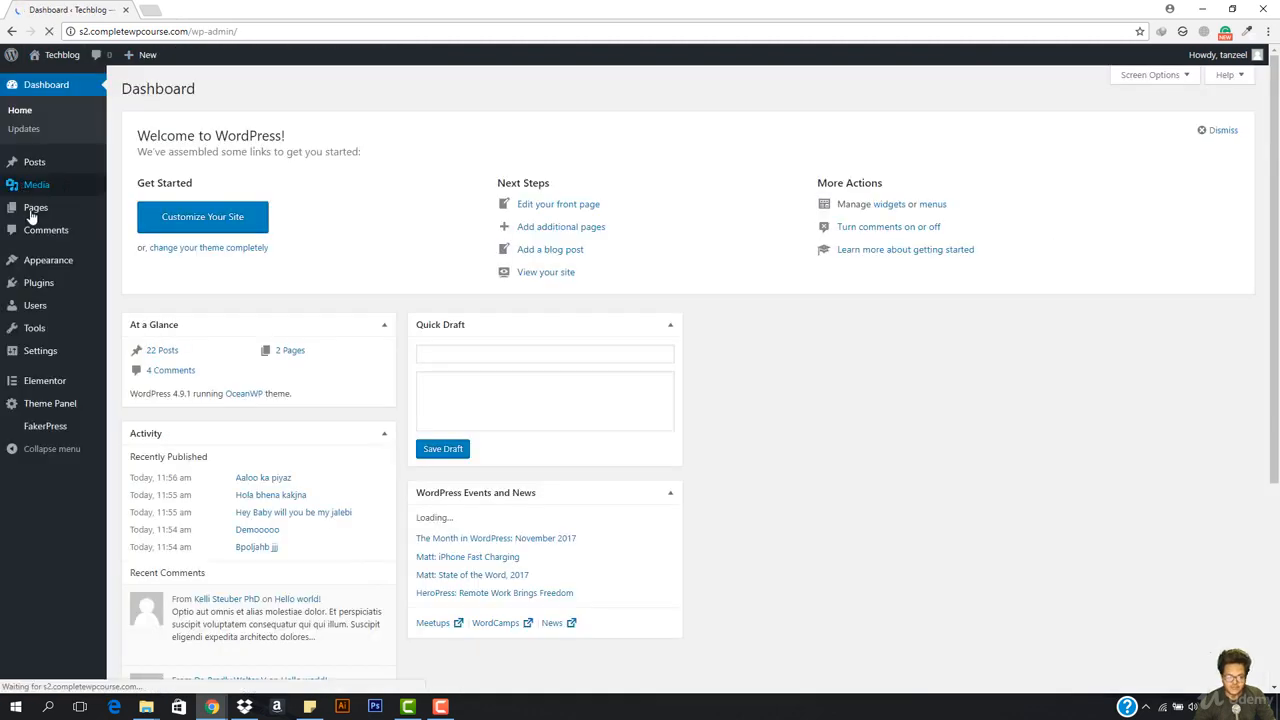
mouse_move(36, 208)
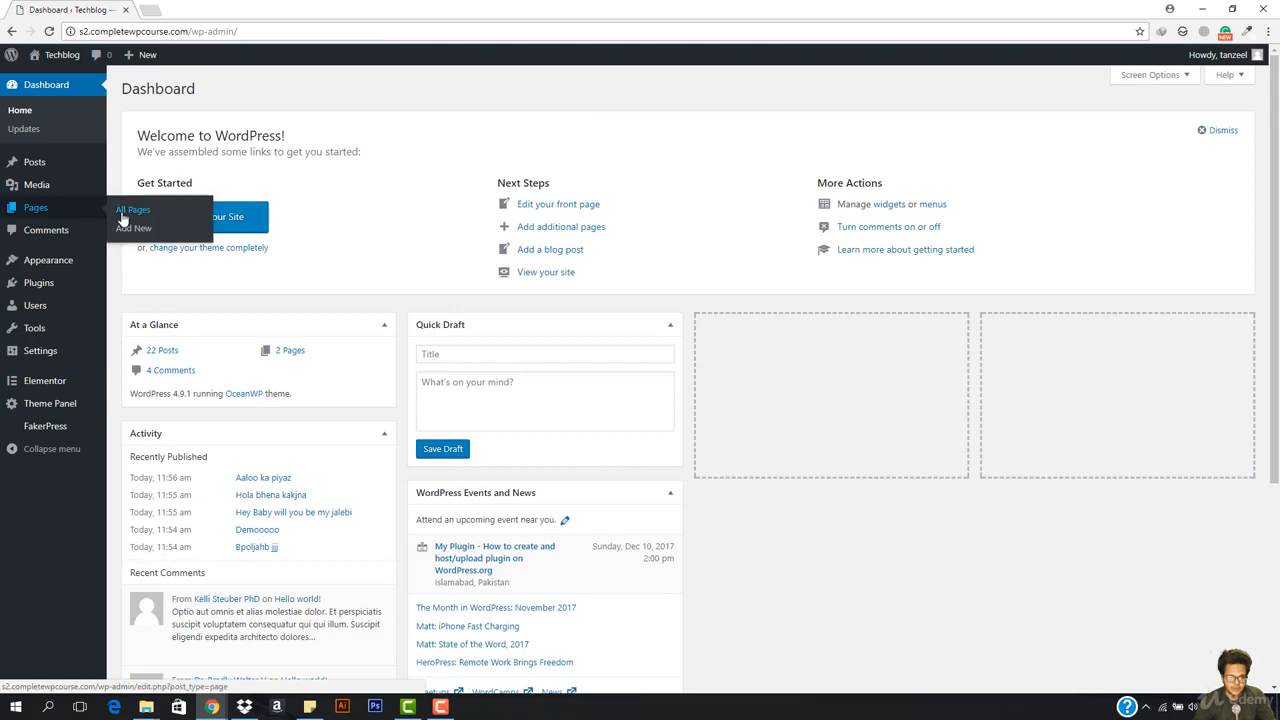
left_click(130, 211)
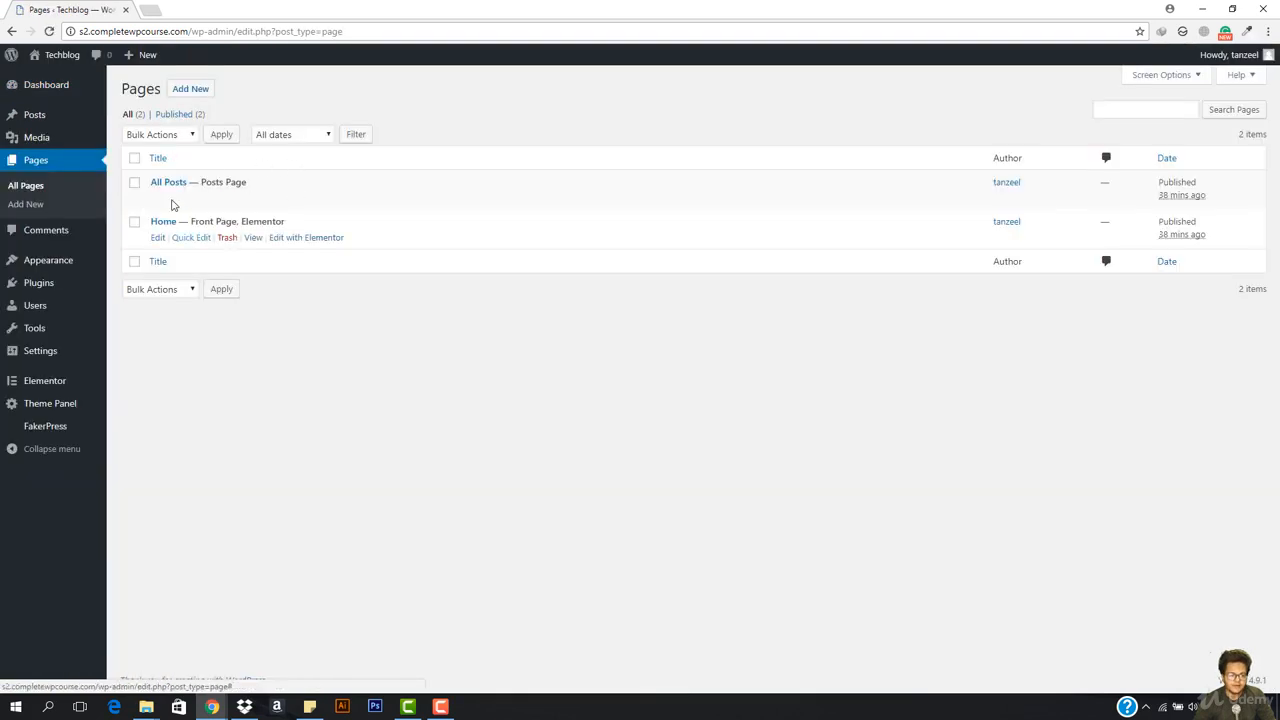
left_click(315, 240)
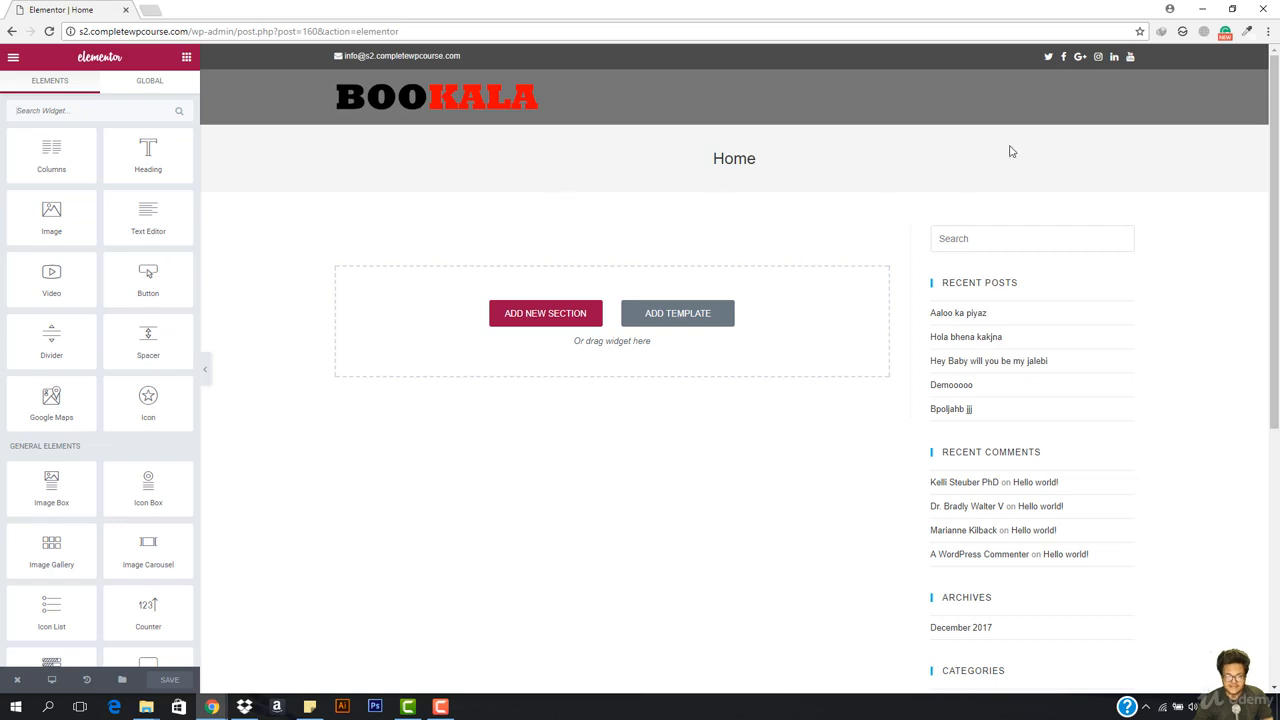
Leave Elementor for the Home page's WordPress edit screen and set its OceanWP content layout to 100% Full Width
mouse_move(10, 680)
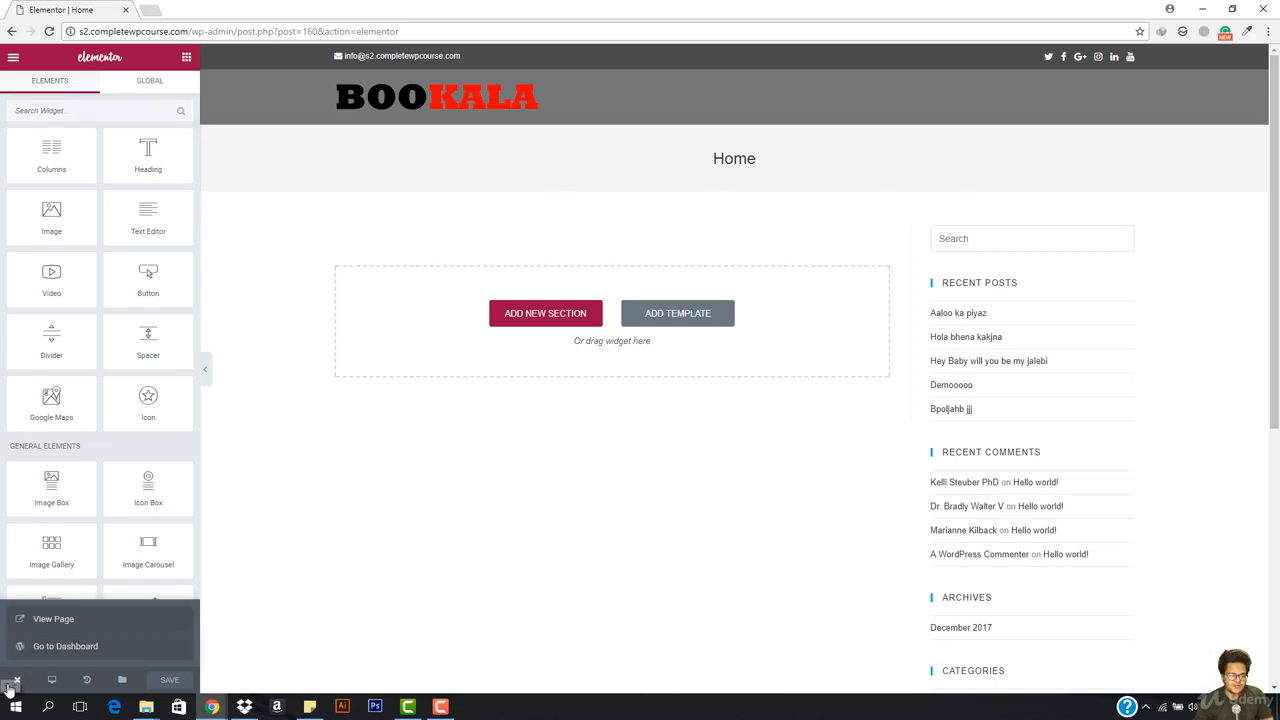
left_click(58, 650)
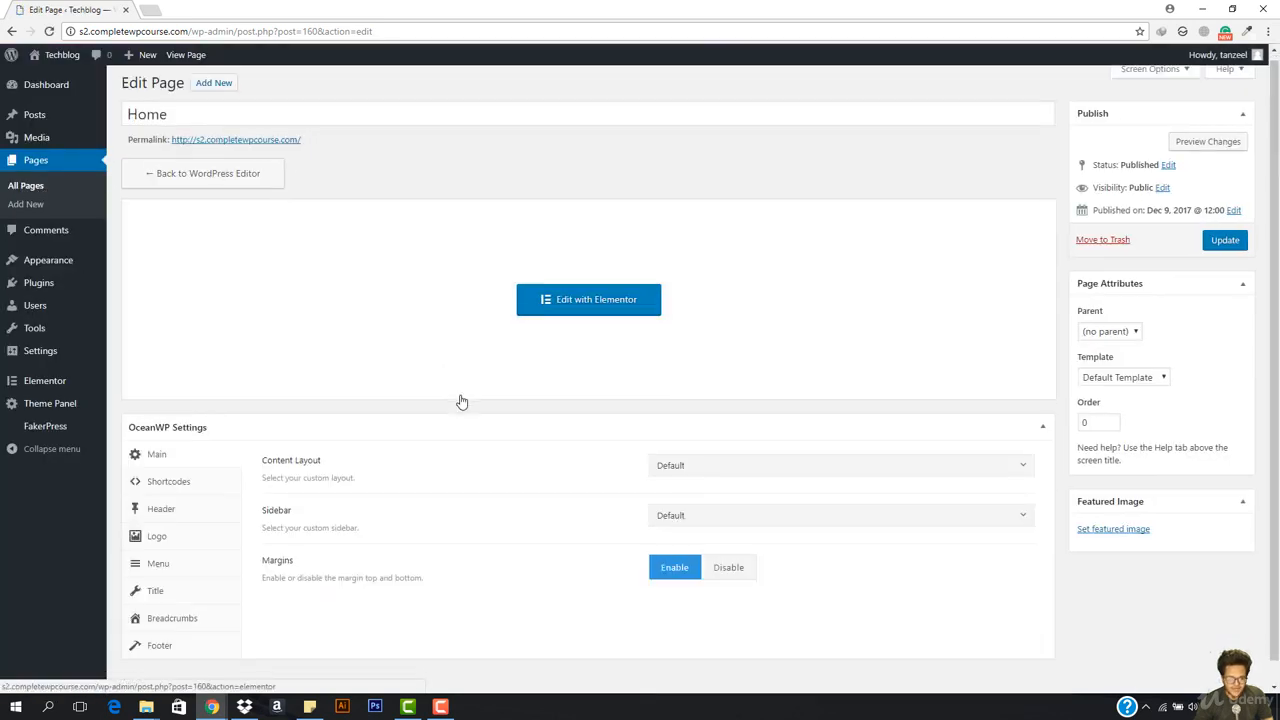
scroll(463, 400, "down", 1)
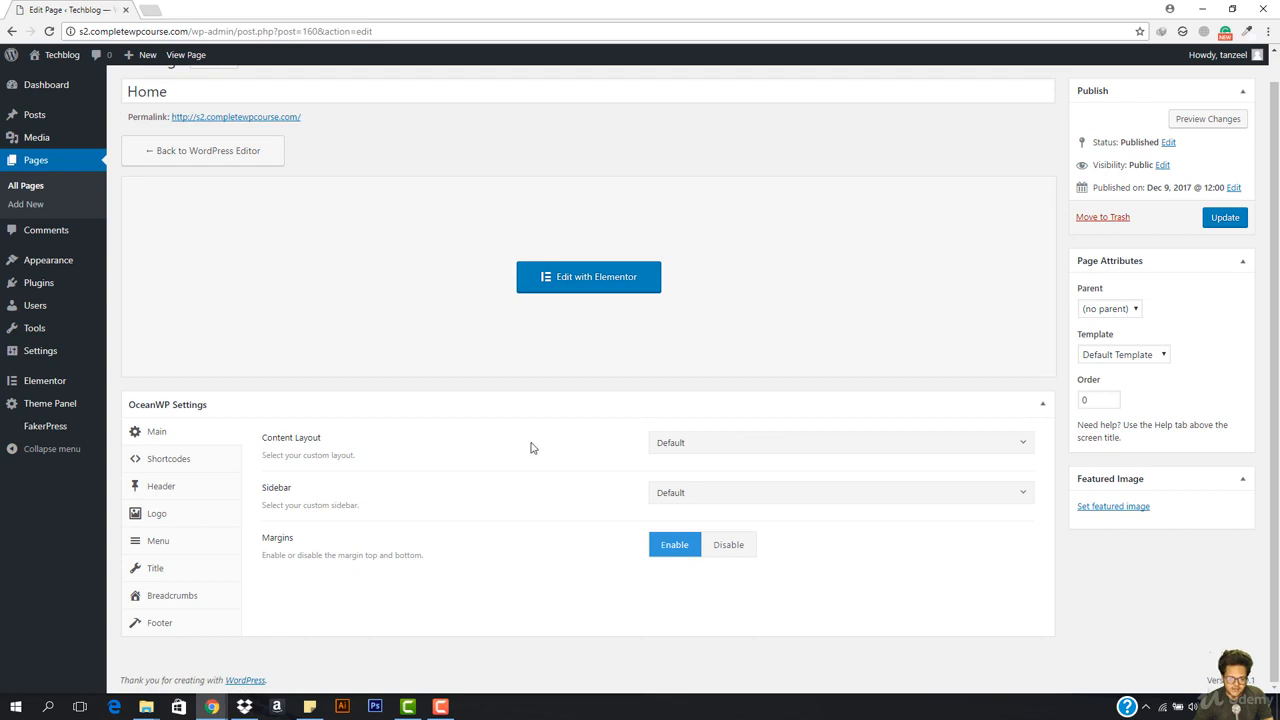
left_click(738, 443)
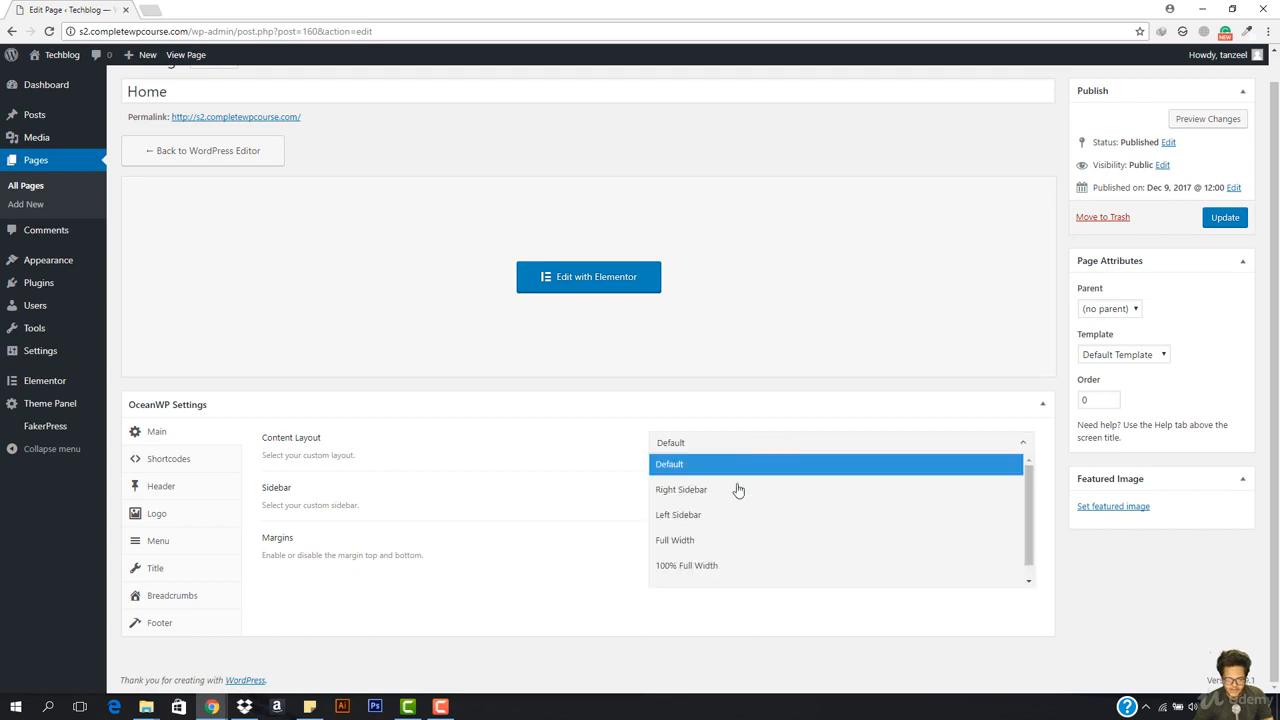
left_click(677, 567)
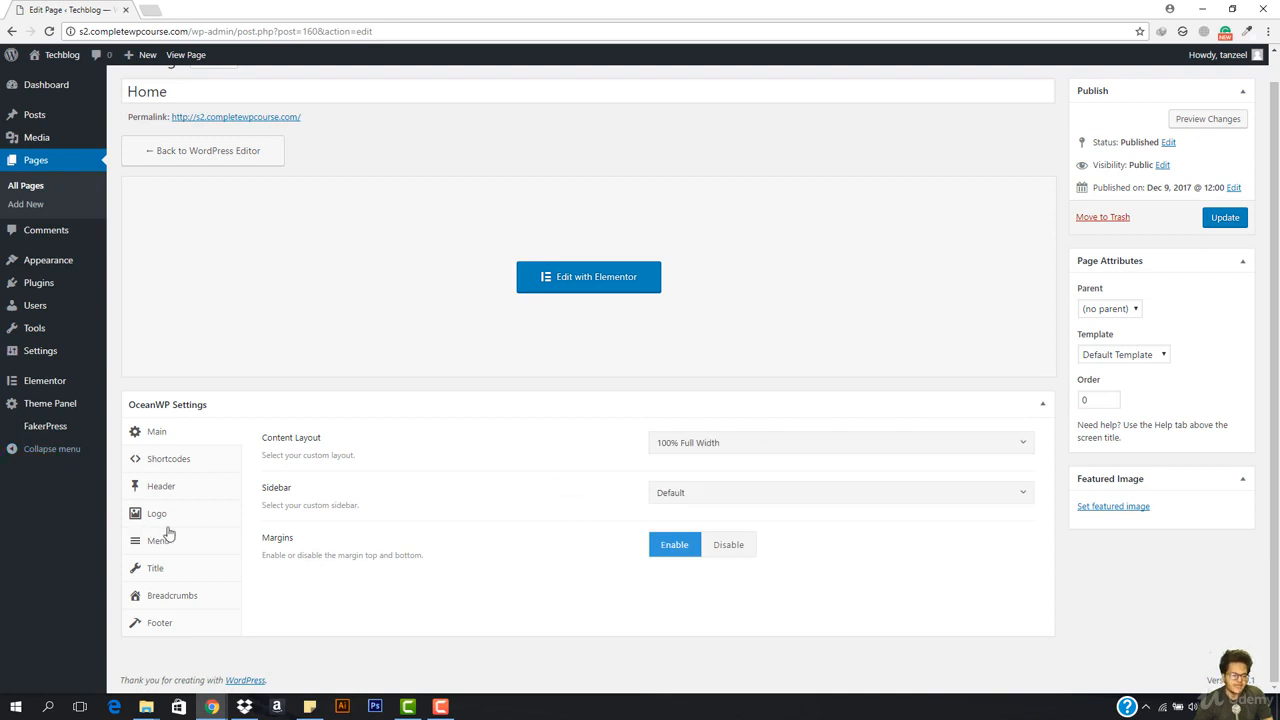
Disable the Home page's title display in the OceanWP settings and view the updated page
left_click(162, 572)
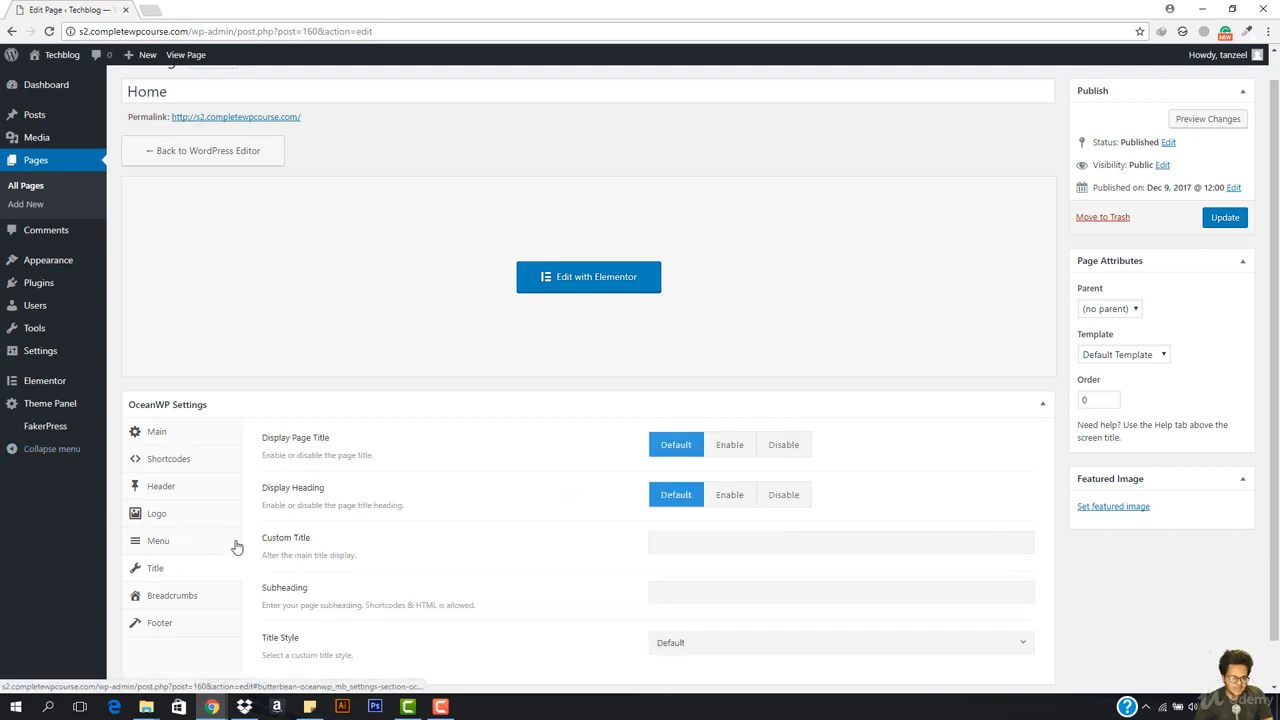
left_click(785, 447)
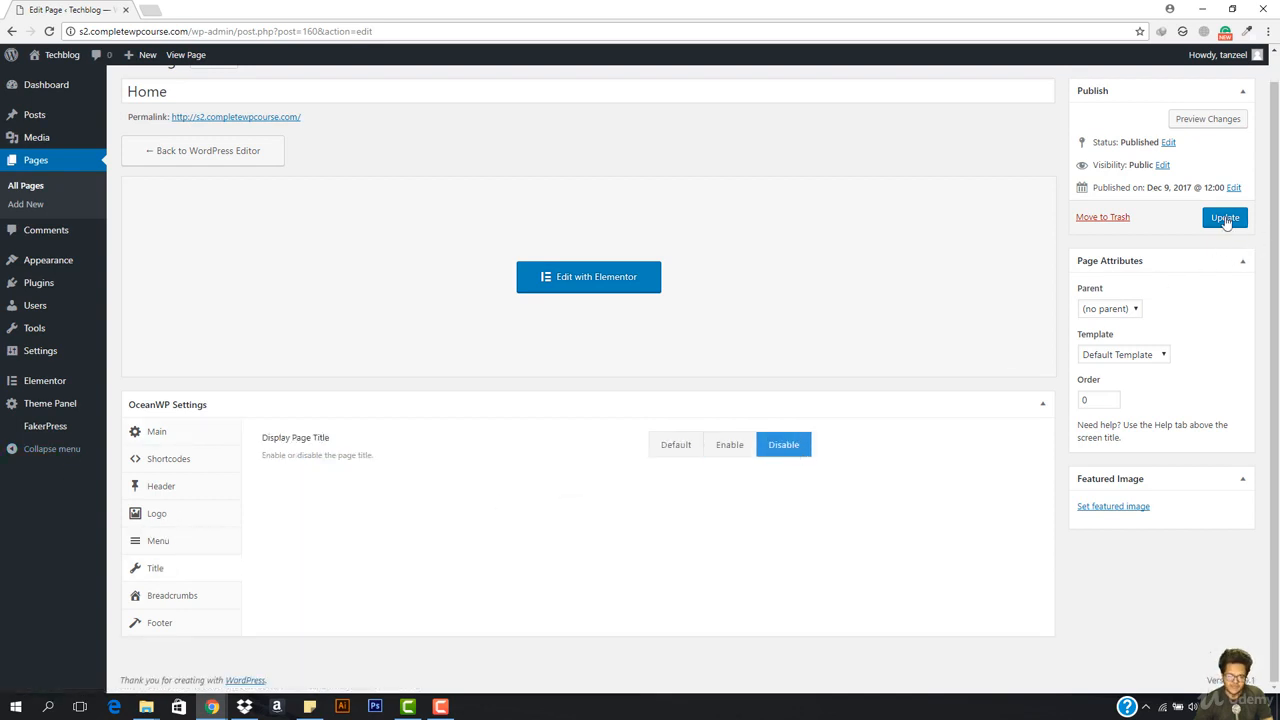
left_click(1225, 218)
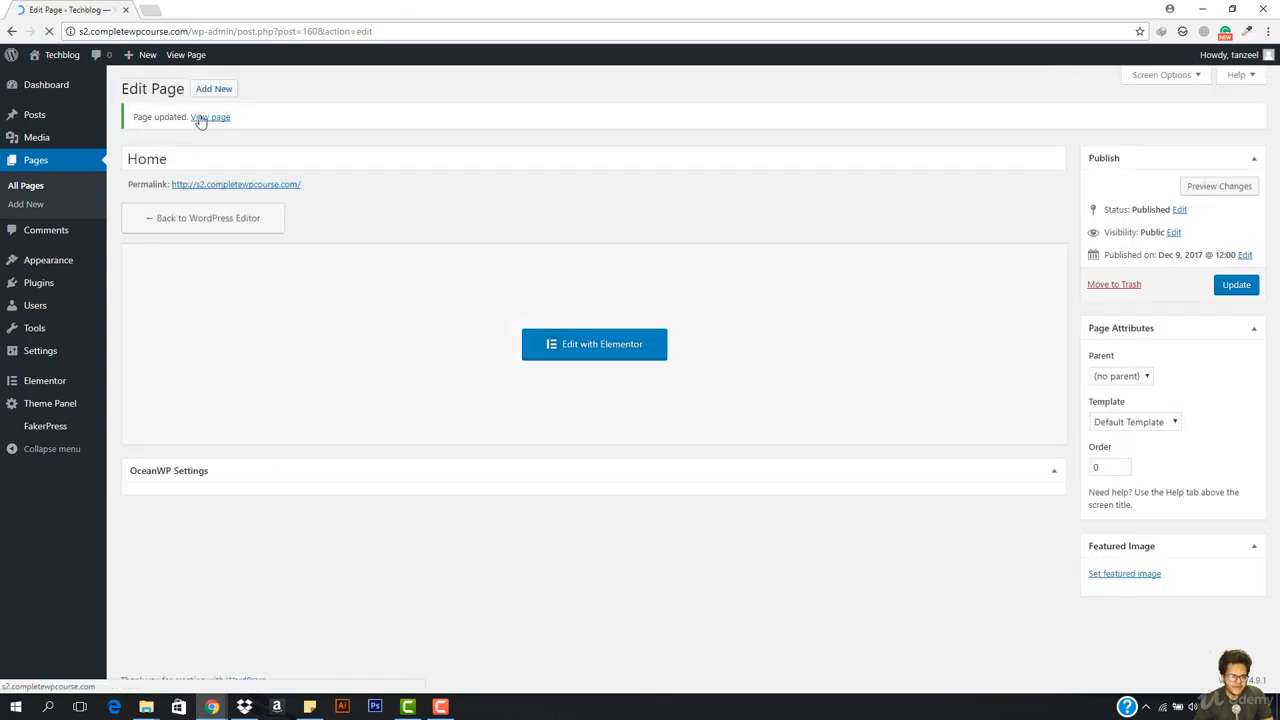
left_click(205, 117)
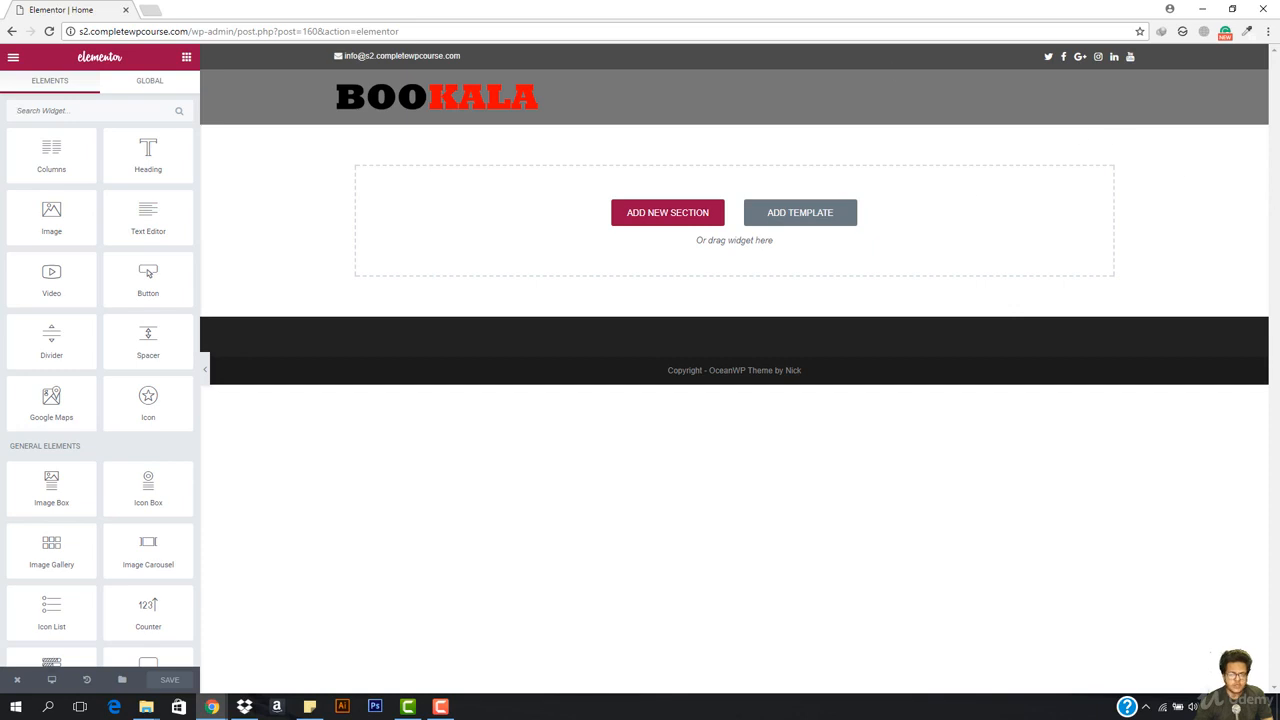
Add a new single-column section to the Home page in Elementor and open its section settings
left_click(677, 213)
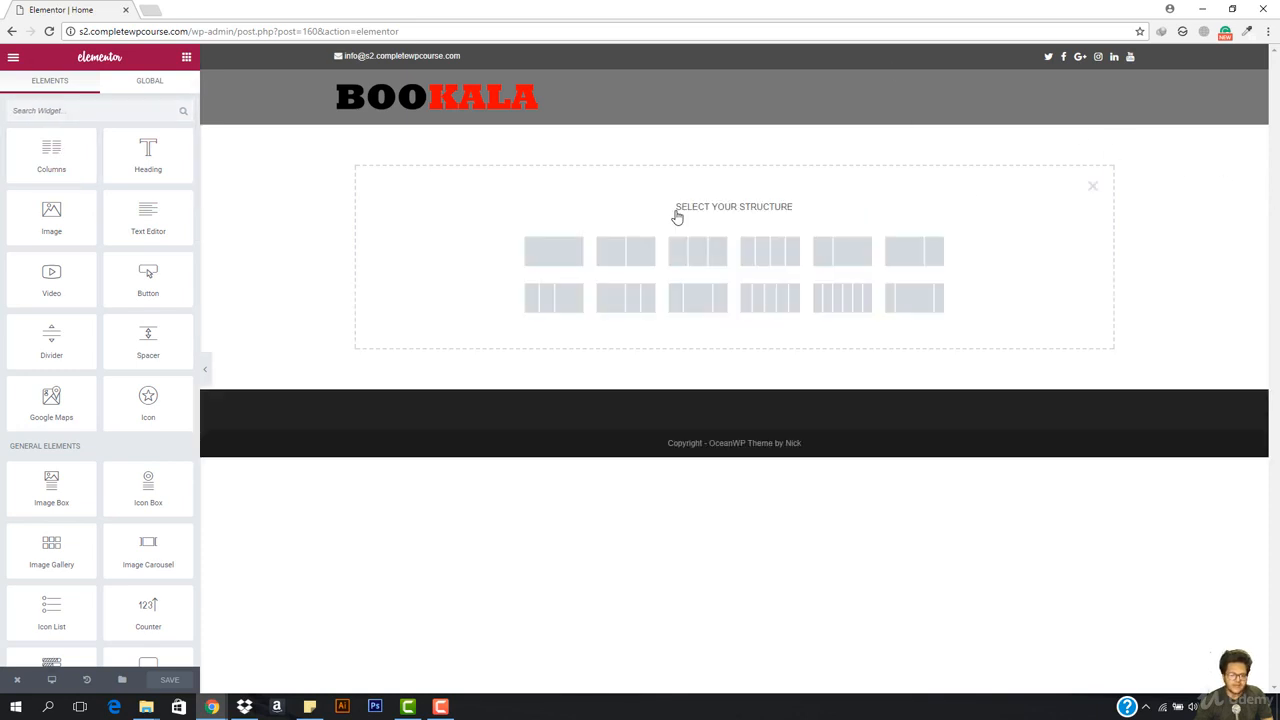
left_click(556, 266)
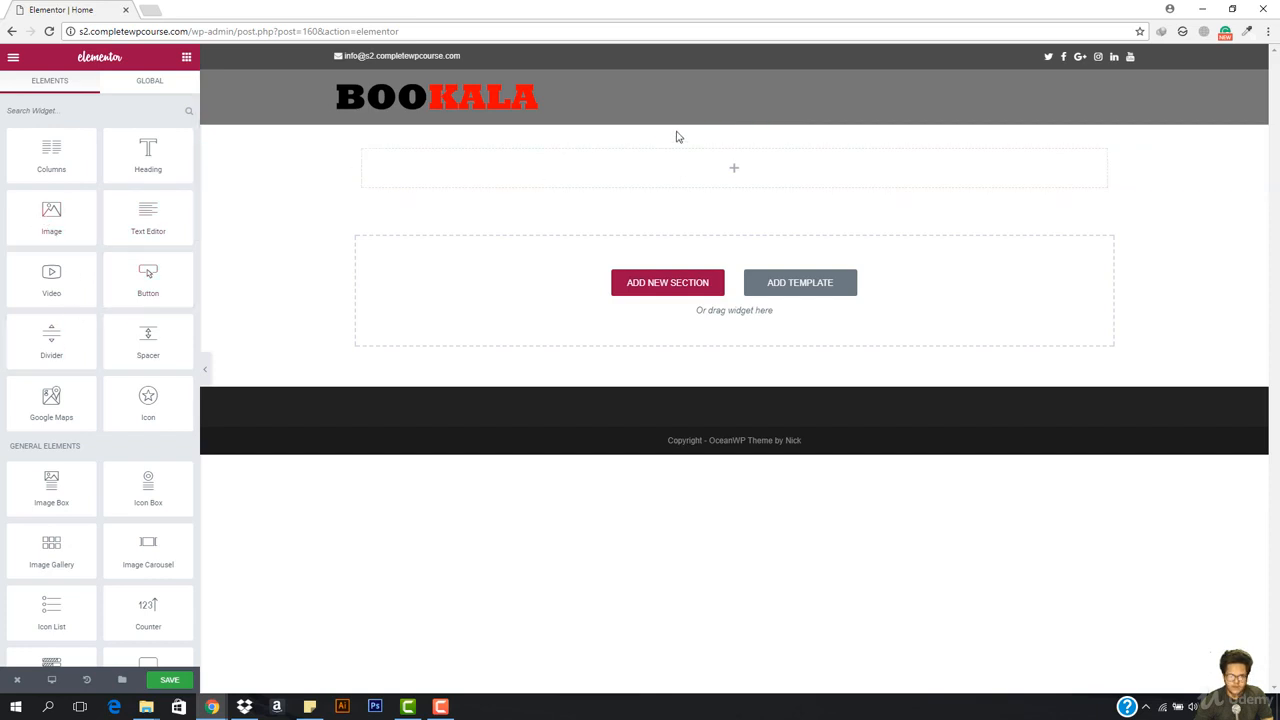
left_click(702, 134)
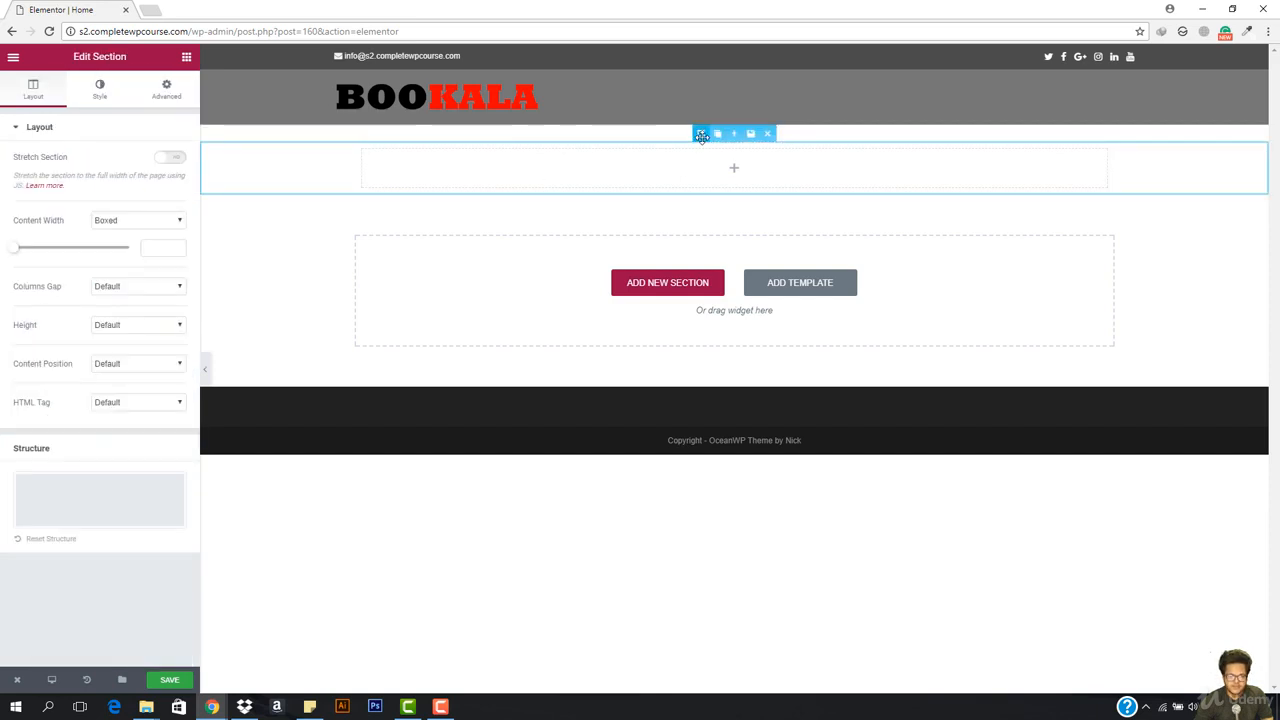
Give the section a Classic background using the black-and-white photo of high-rise buildings with a cloudy sky from the media library
left_click(95, 90)
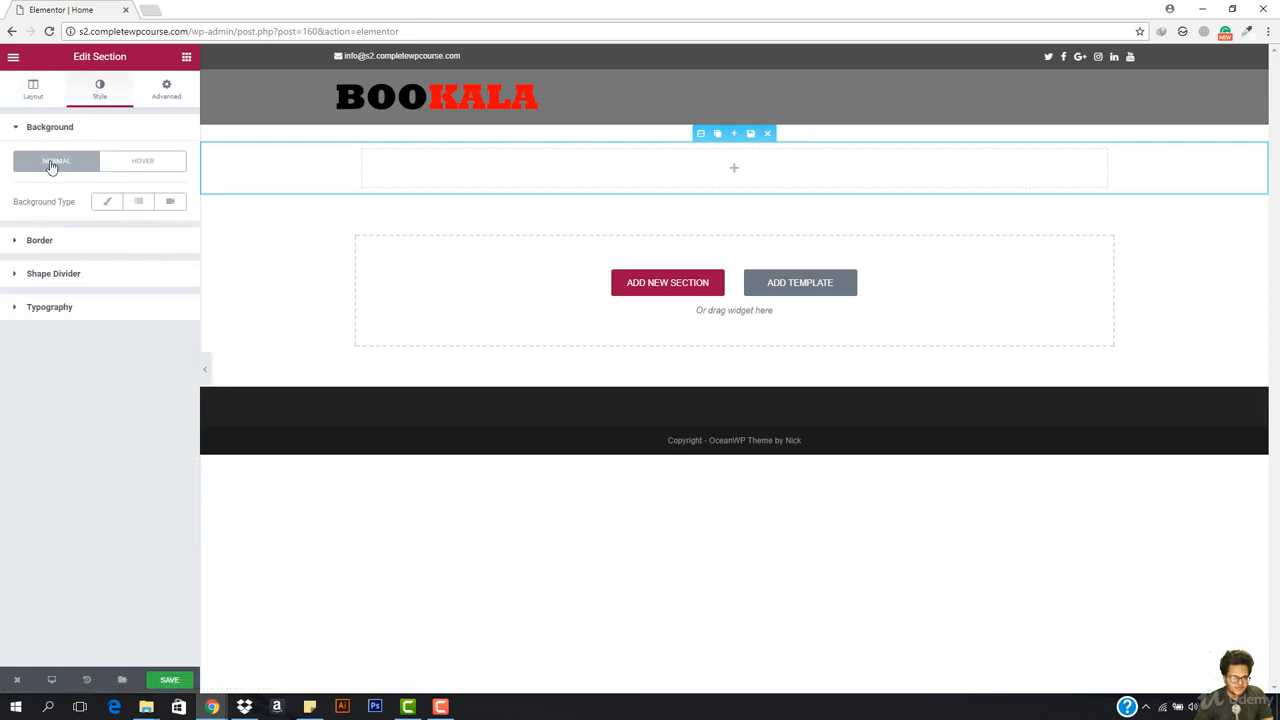
left_click(104, 204)
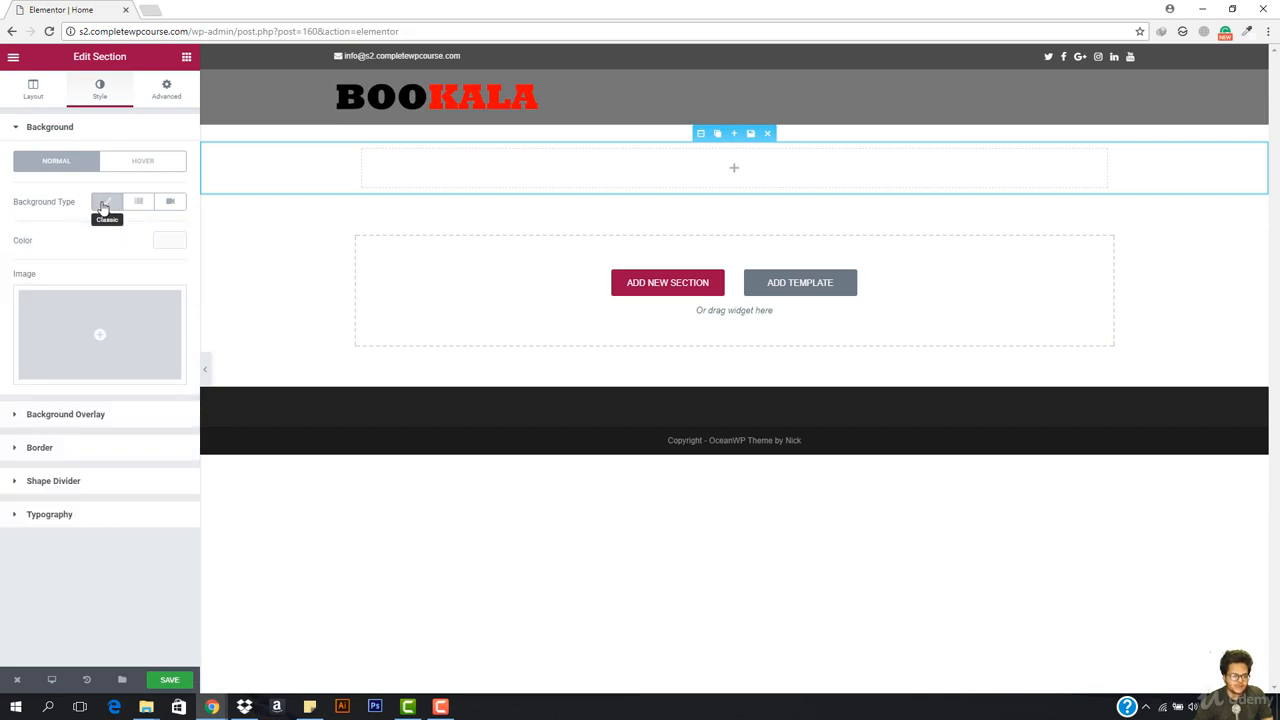
left_click(117, 340)
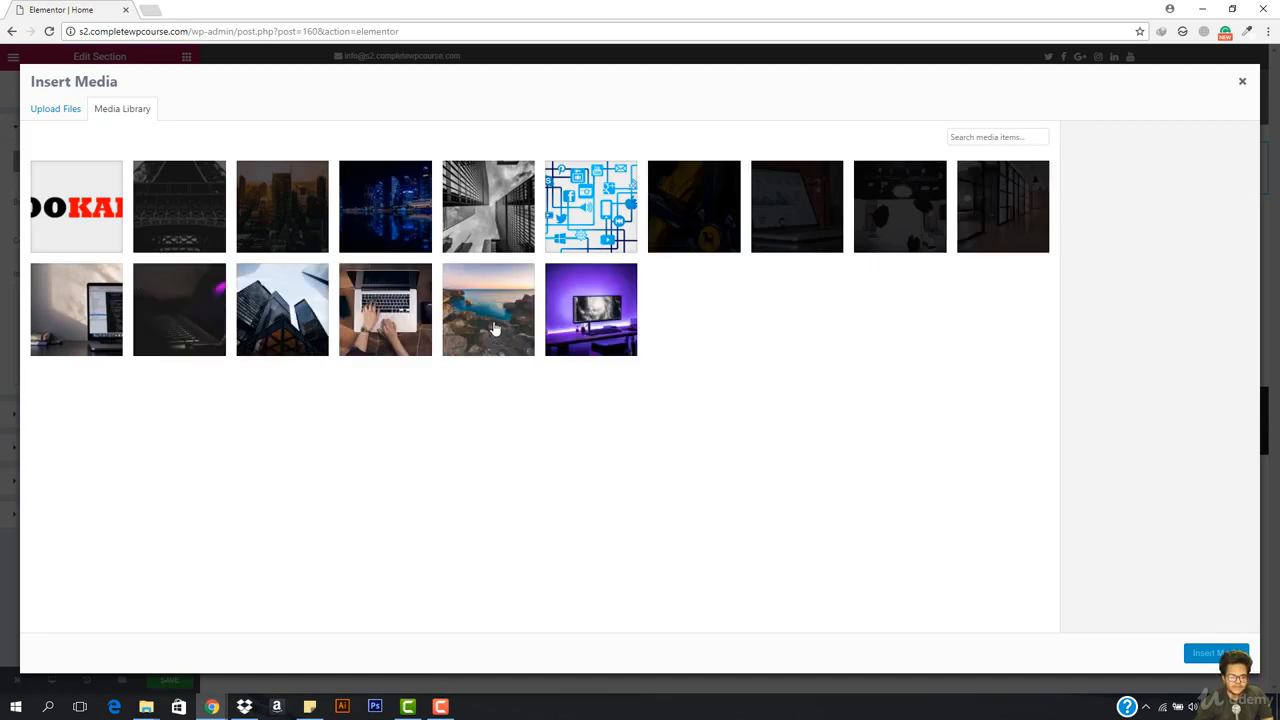
left_click(474, 213)
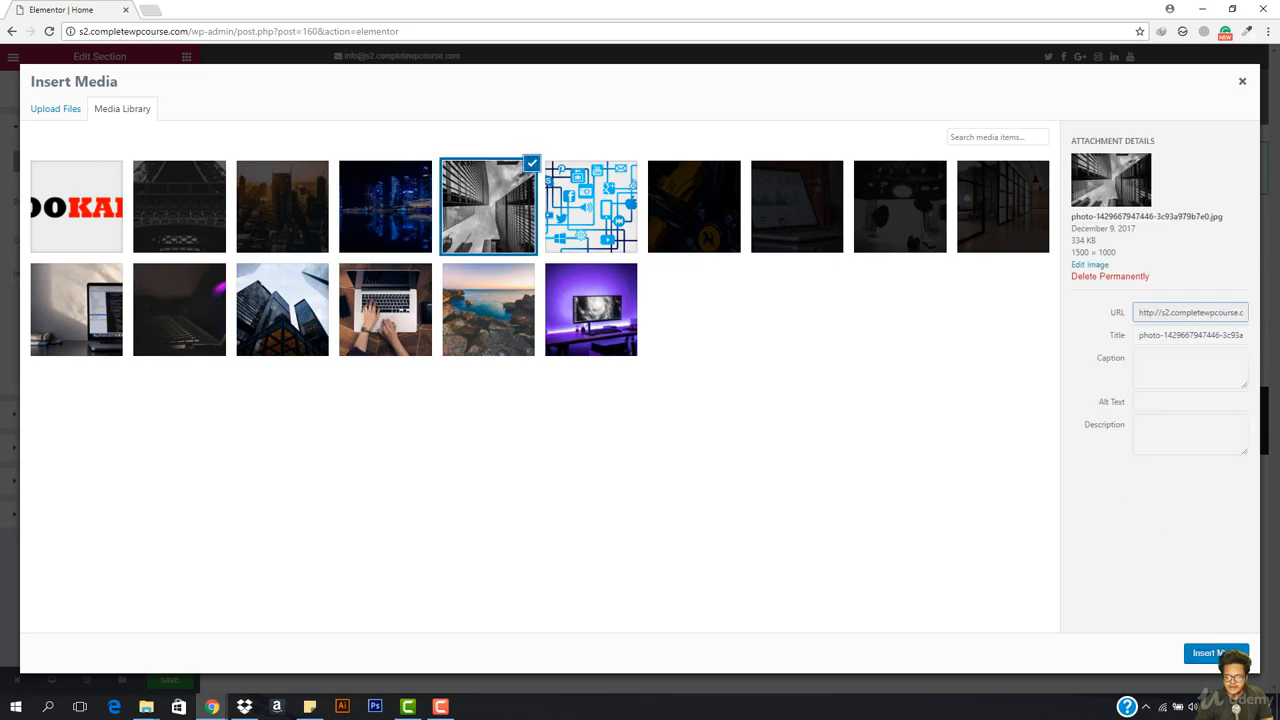
left_click(1212, 653)
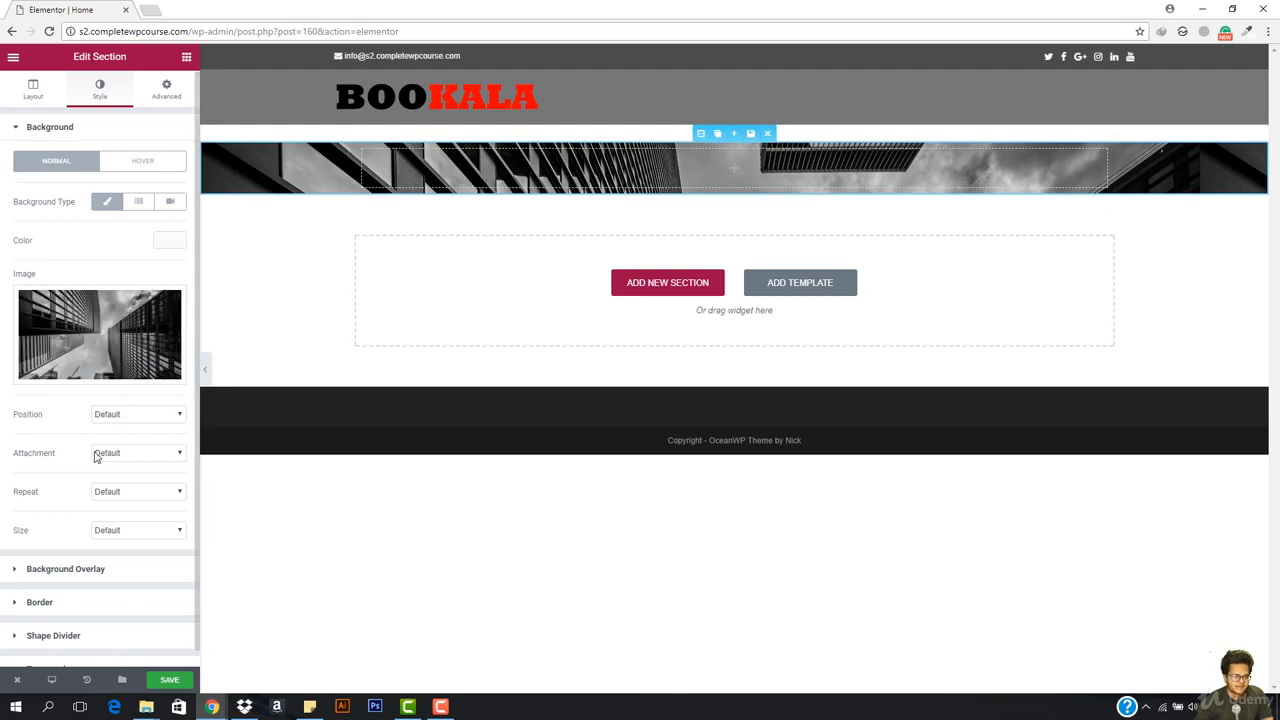
Add a Classic background overlay to the section in black (#000000) with an opacity of 0.75
left_click(82, 568)
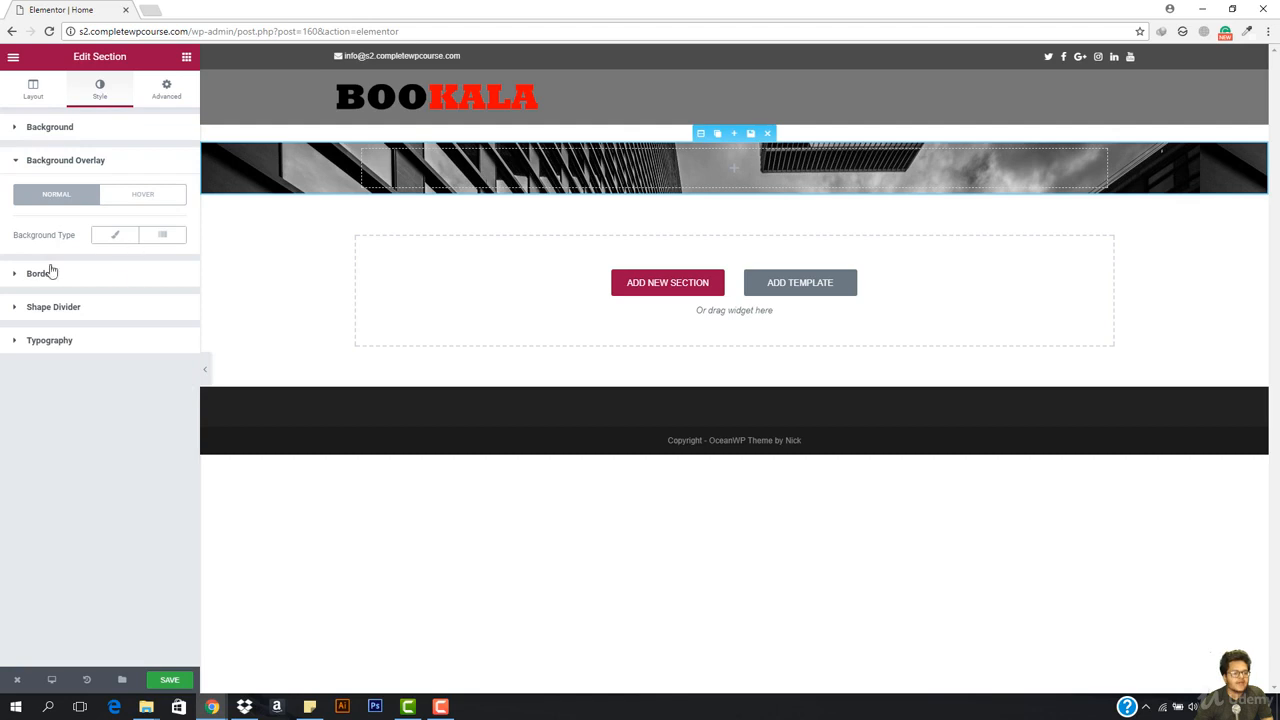
left_click(115, 240)
left_click(126, 382)
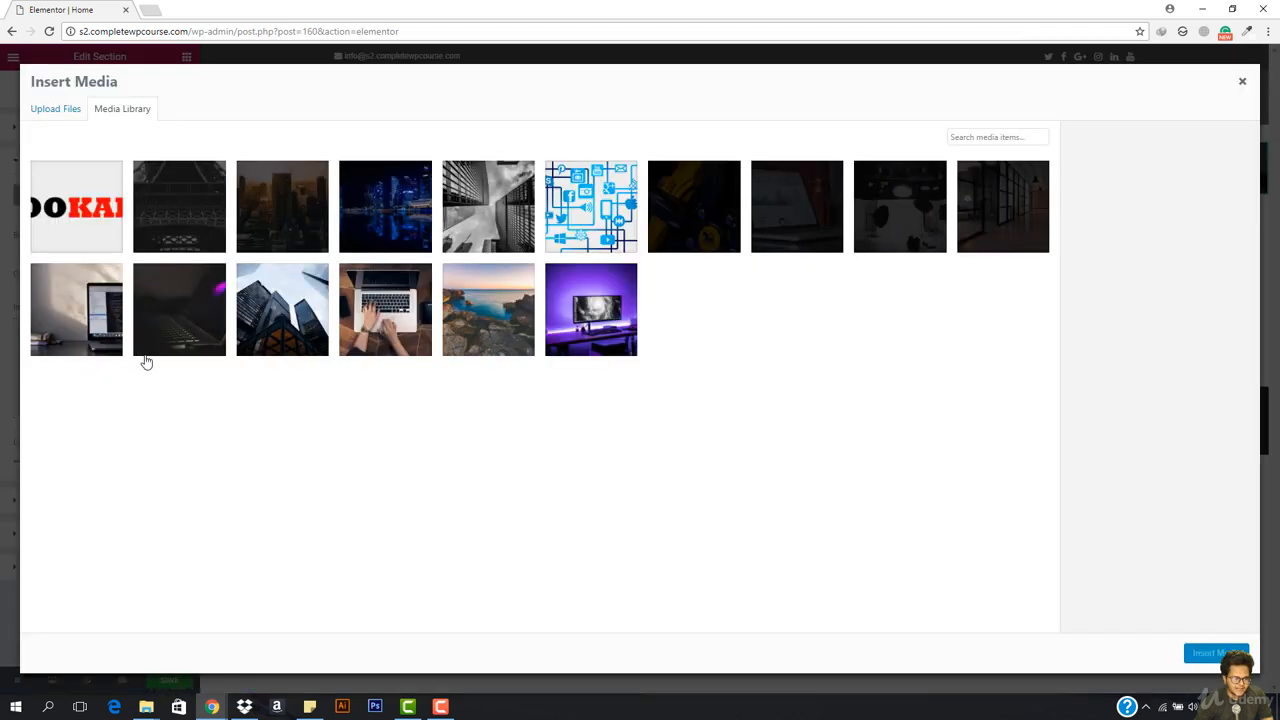
left_click(1242, 83)
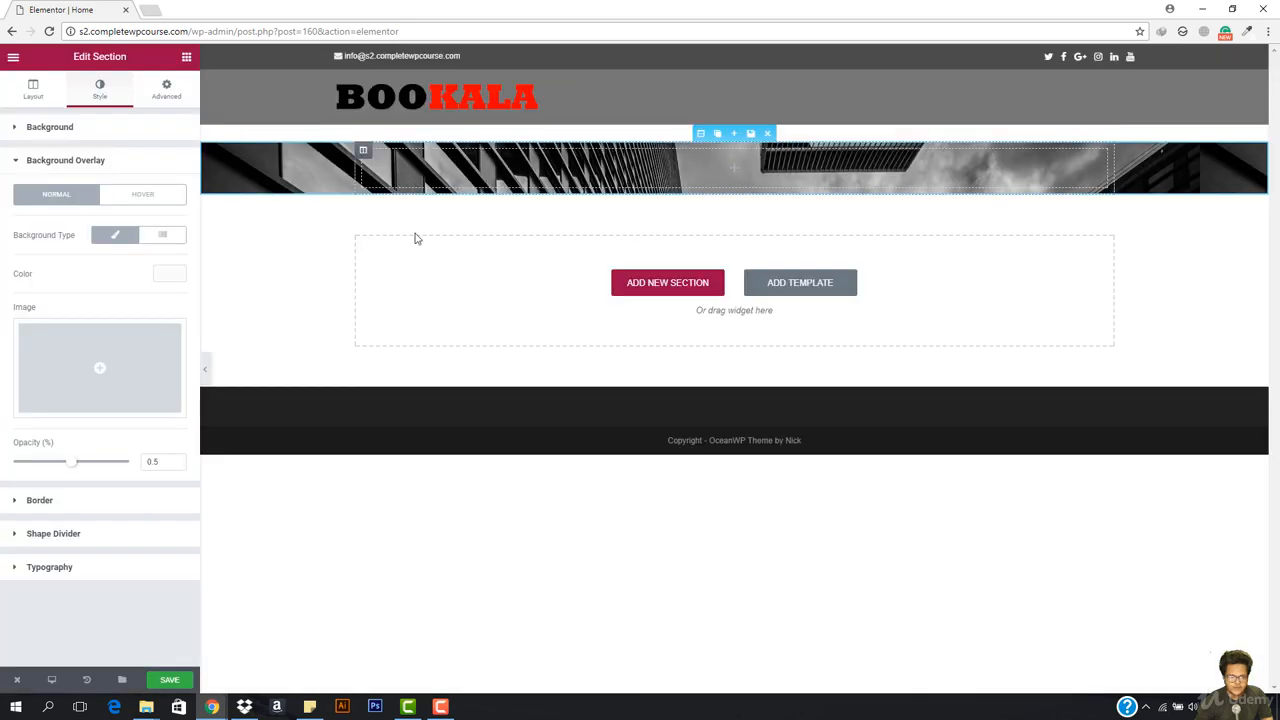
left_click(170, 275)
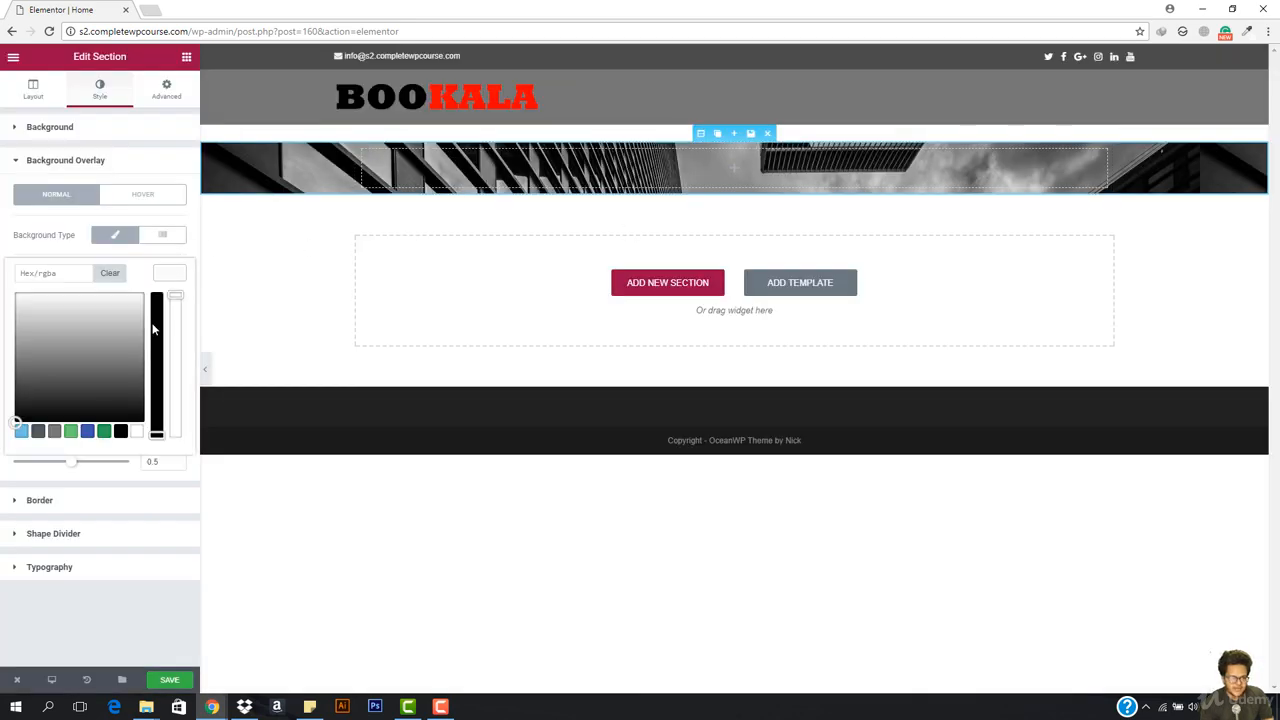
left_click(120, 431)
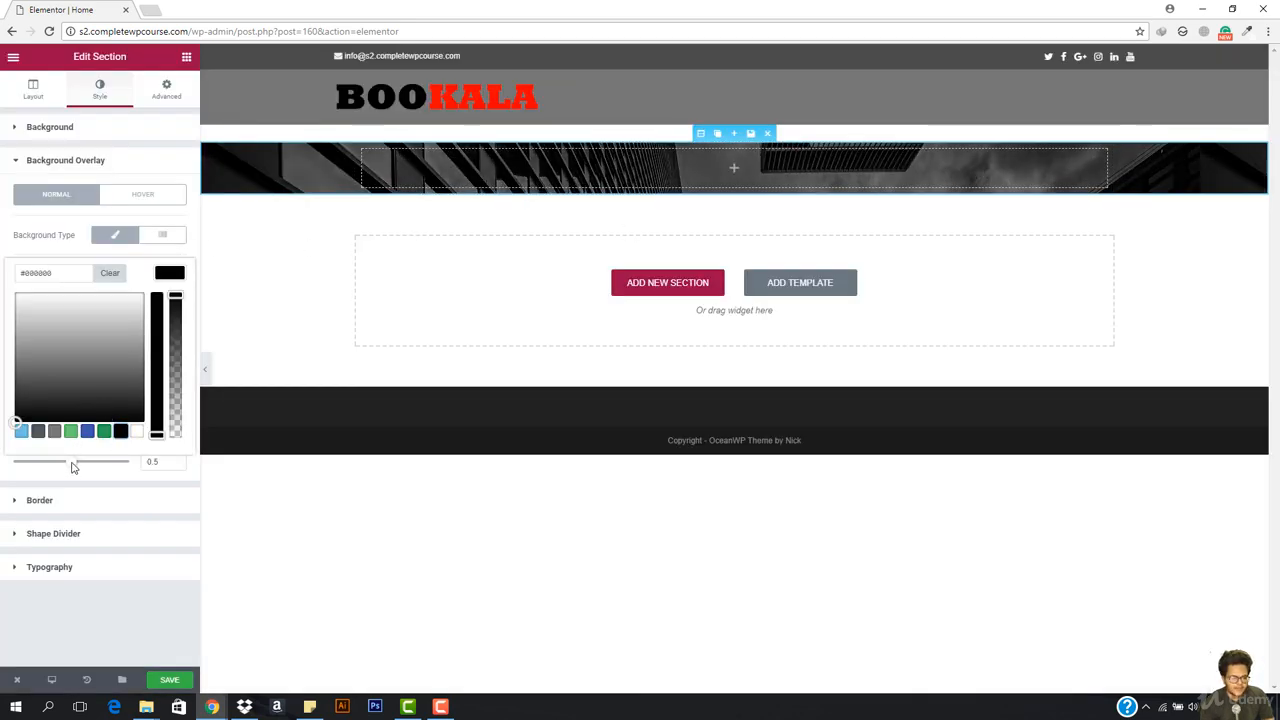
left_click(178, 292)
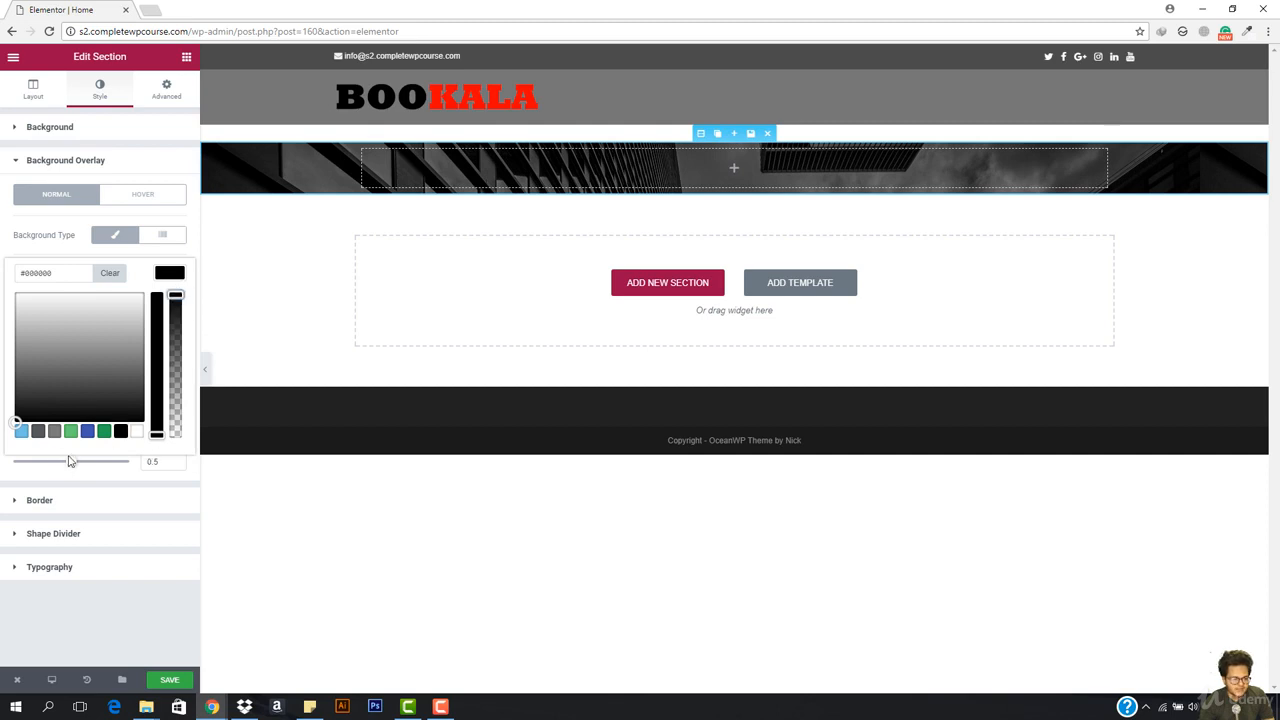
left_click_drag(72, 467, 101, 470)
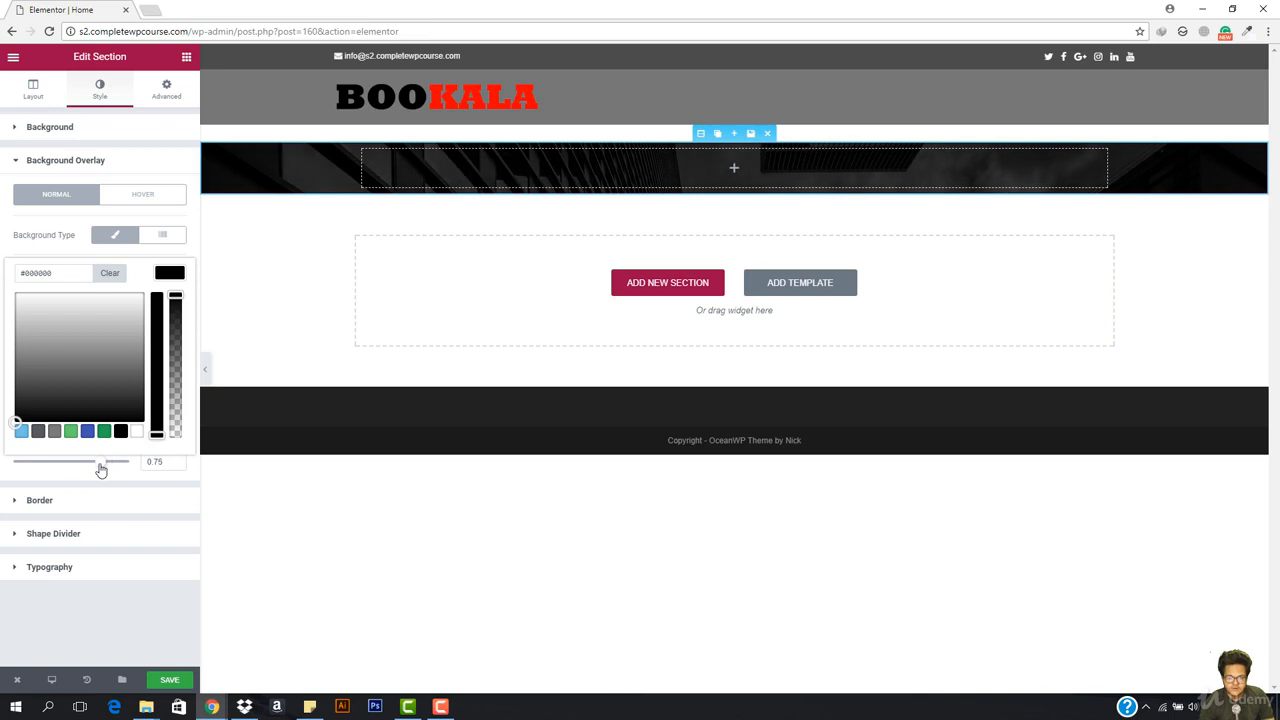
left_click(174, 276)
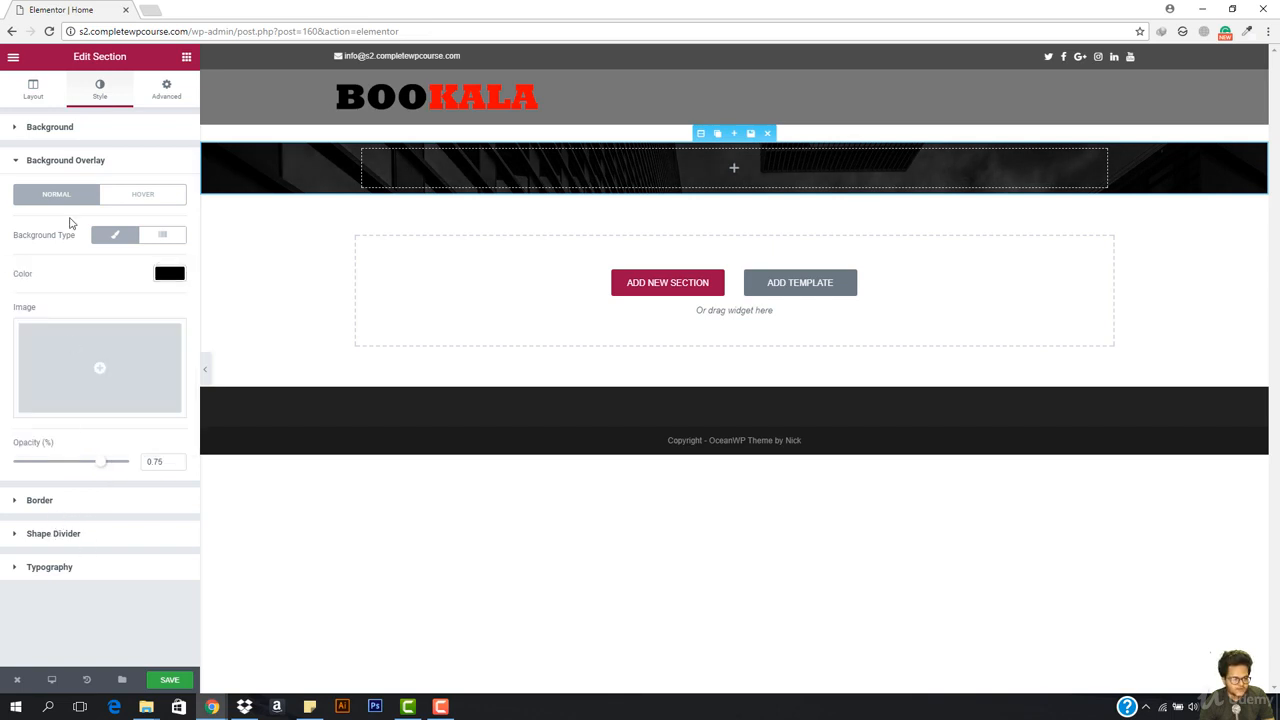
Set the section's background image attachment to Fixed and its size to Cover
left_click(38, 128)
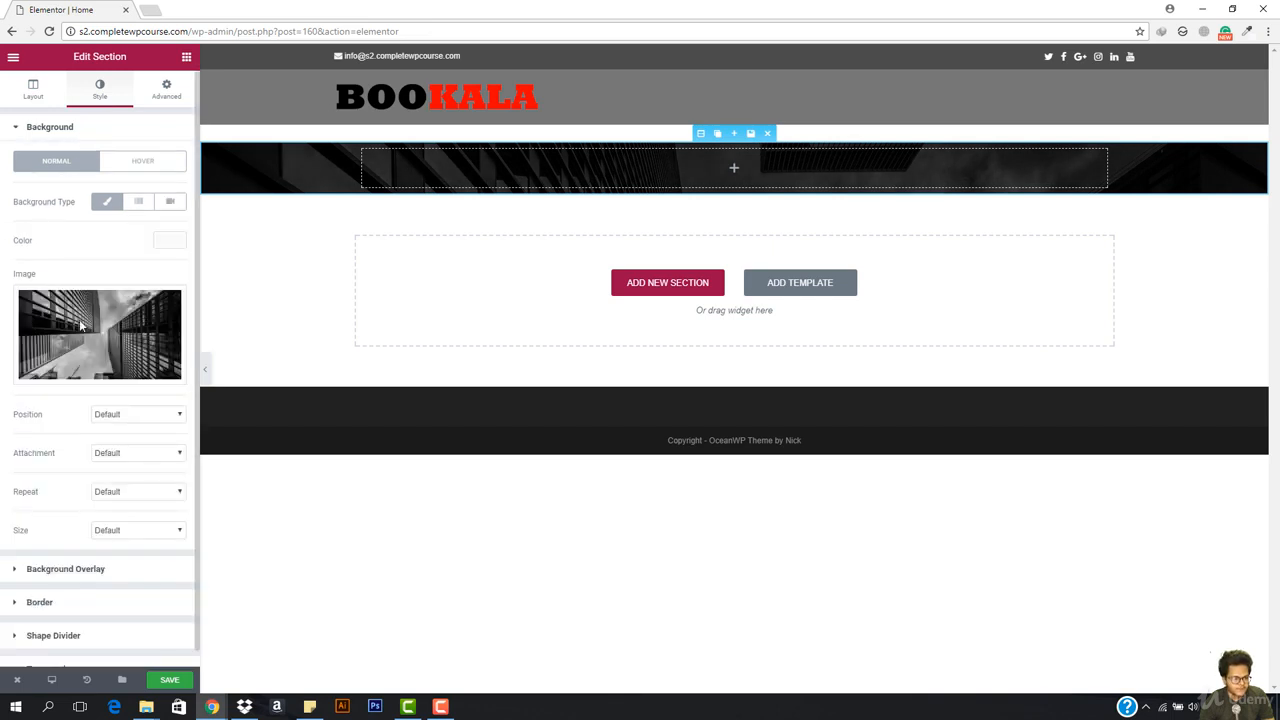
left_click(123, 453)
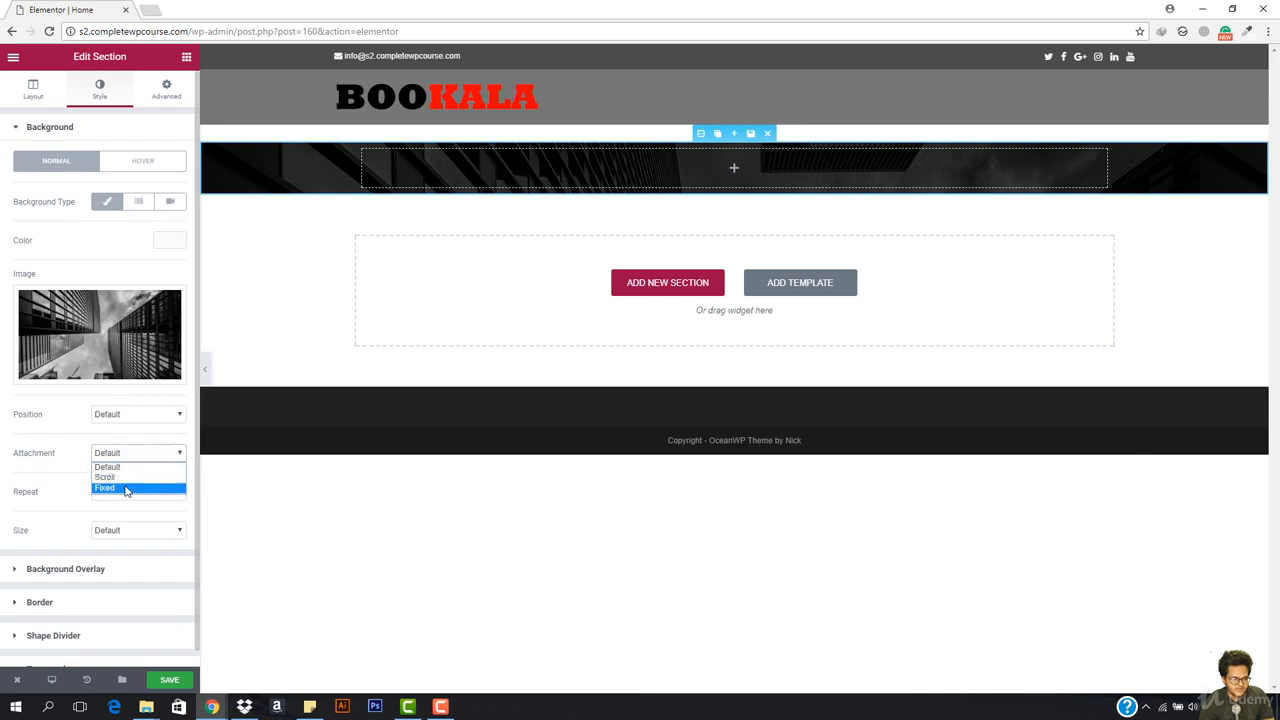
left_click(126, 487)
left_click(128, 532)
left_click(118, 565)
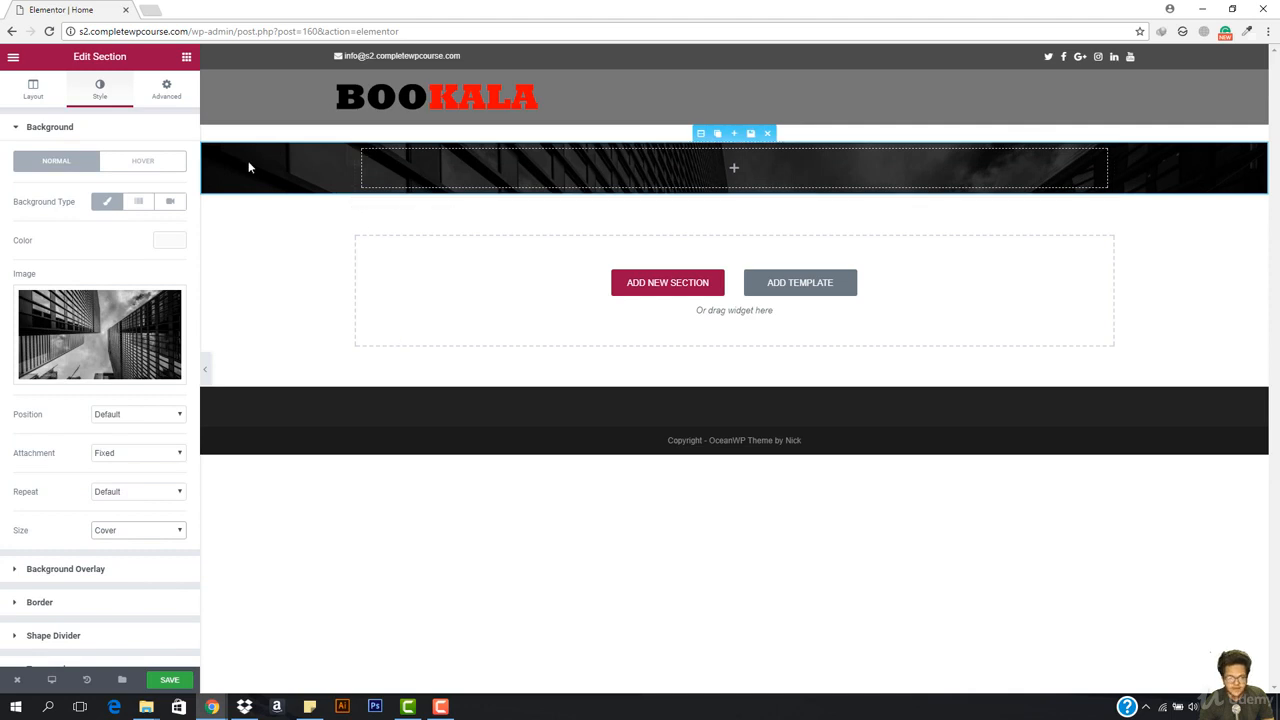
Set the section's height to Fit To Screen in its layout settings
left_click(31, 92)
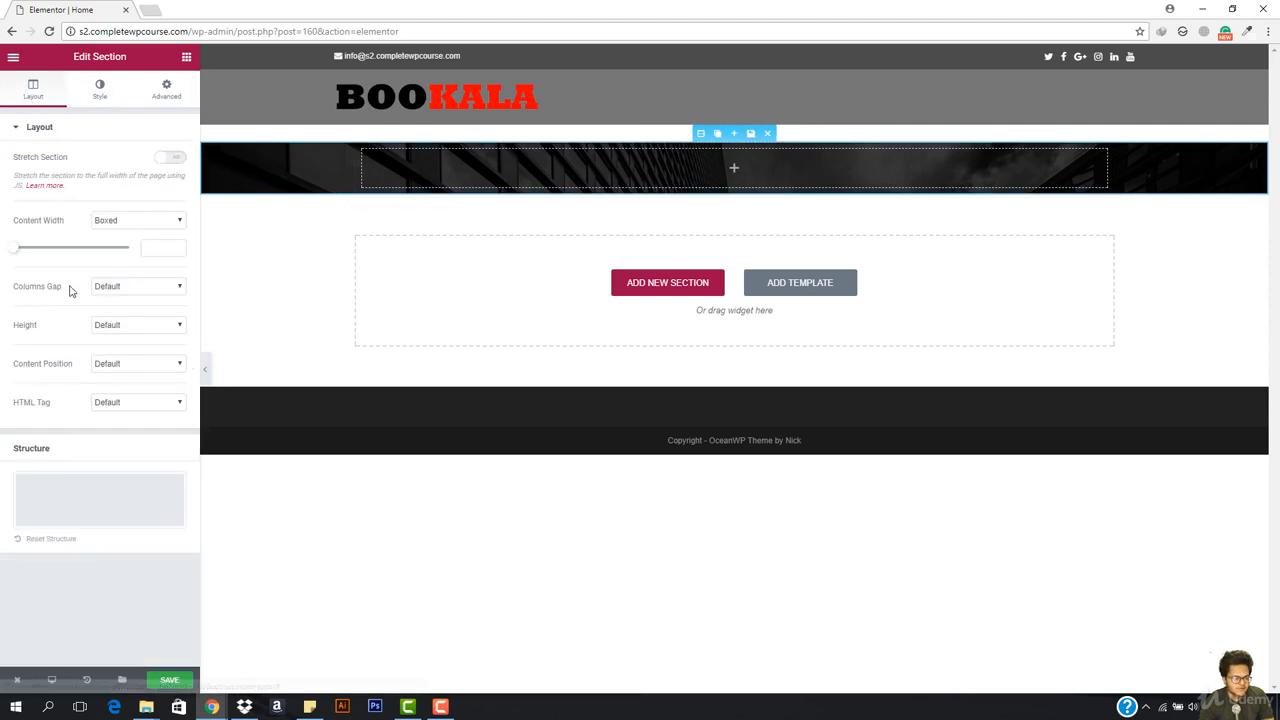
left_click(128, 221)
left_click(128, 231)
left_click(118, 327)
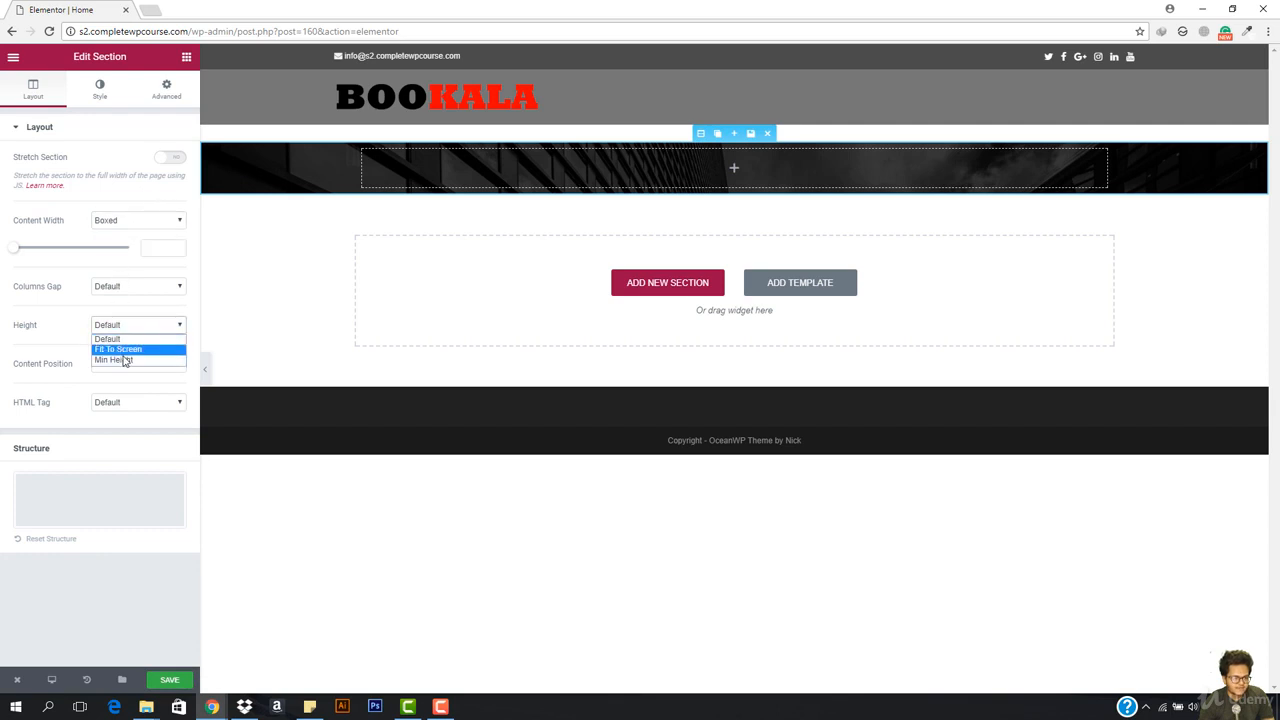
left_click(127, 340)
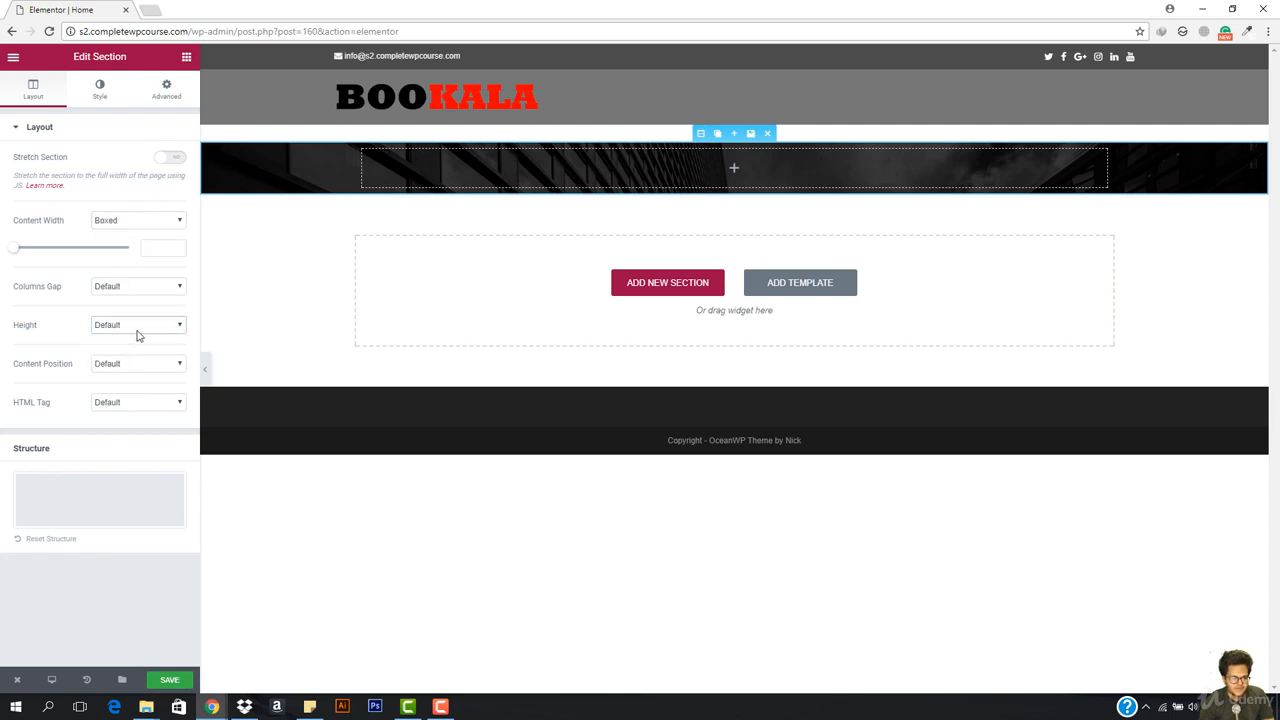
left_click(138, 330)
left_click(137, 350)
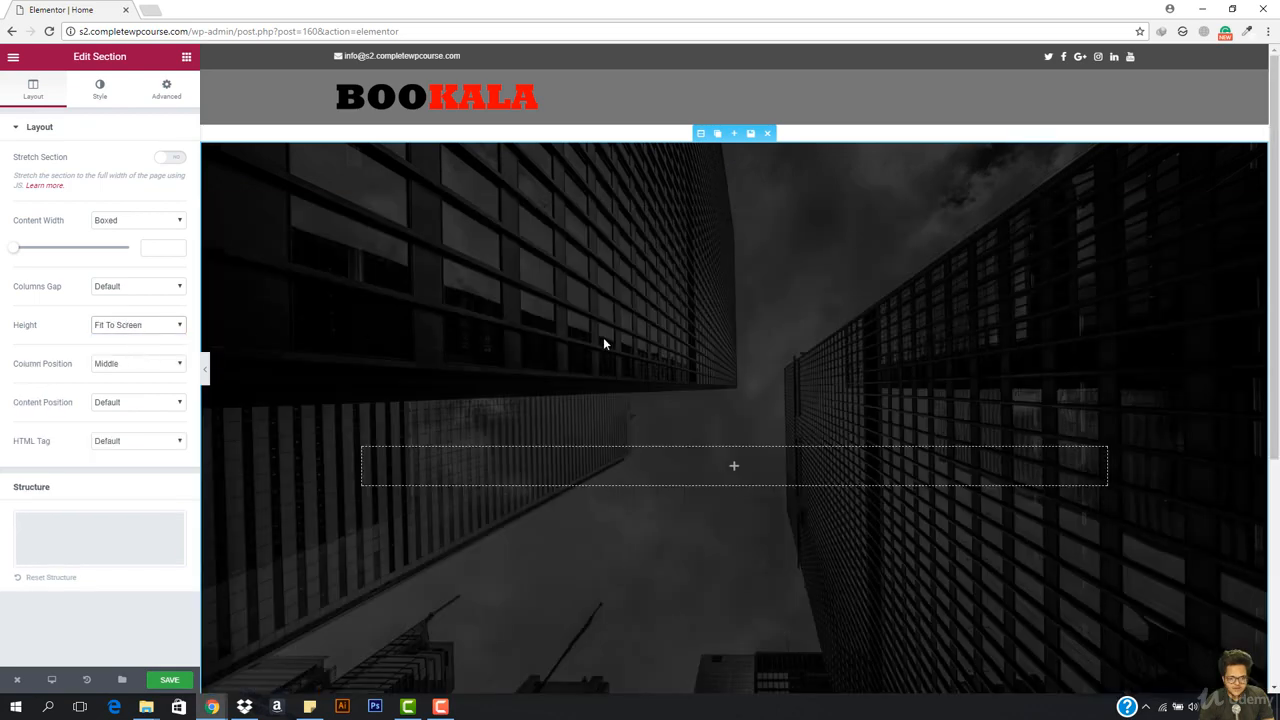
Preview the full-screen section on the page with the editing panel hidden, and restore the panel
scroll(604, 337, "down", 2)
scroll(604, 340, "up", 3)
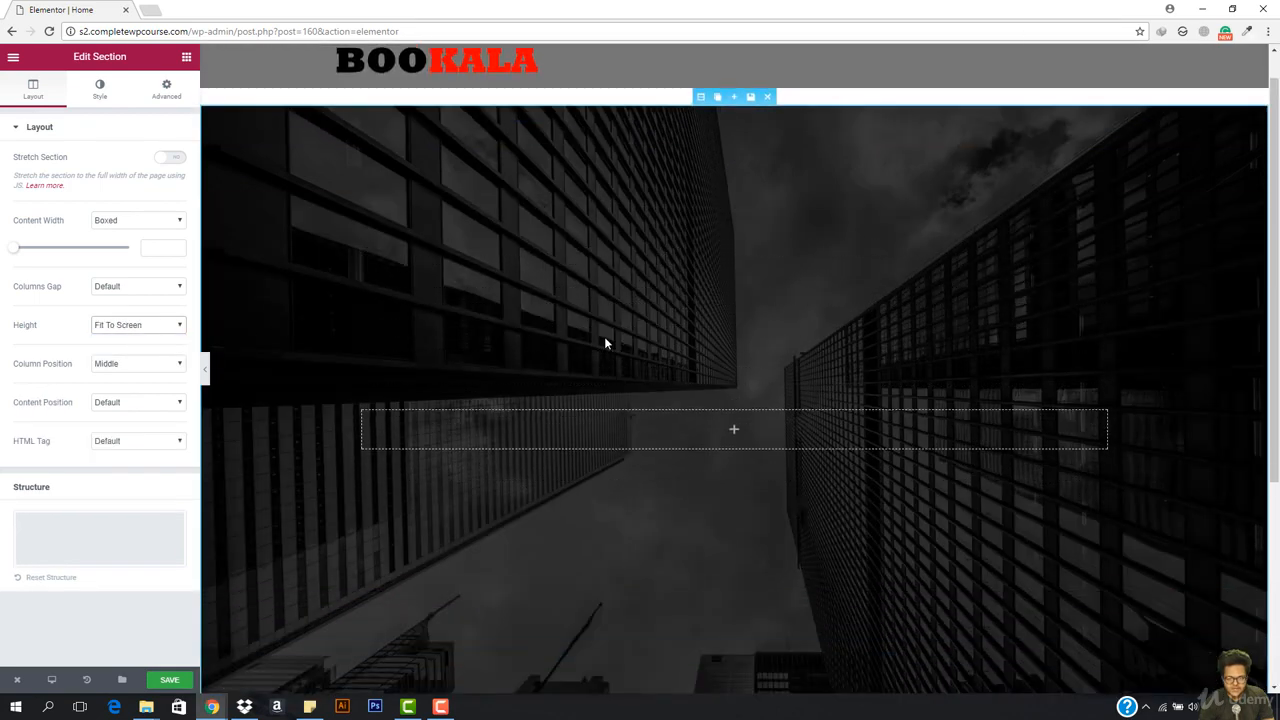
left_click(206, 370)
scroll(351, 351, "down", 2)
scroll(351, 351, "up", 2)
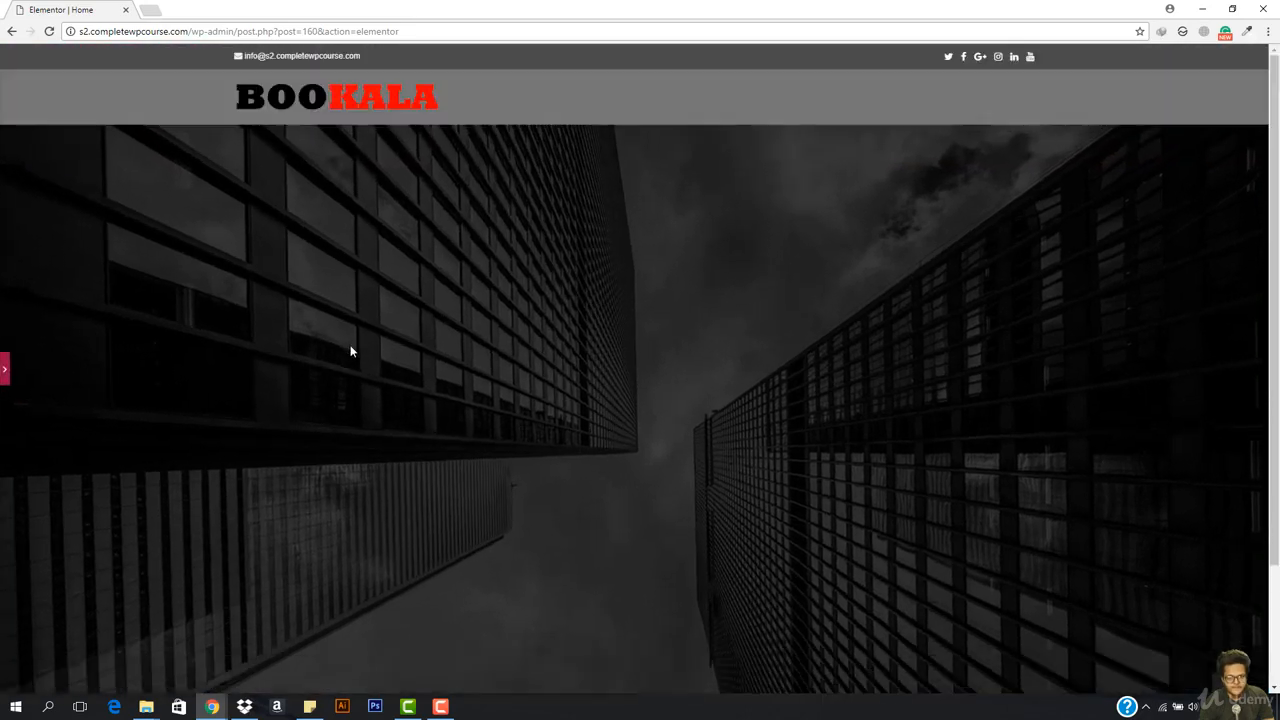
left_click(4, 367)
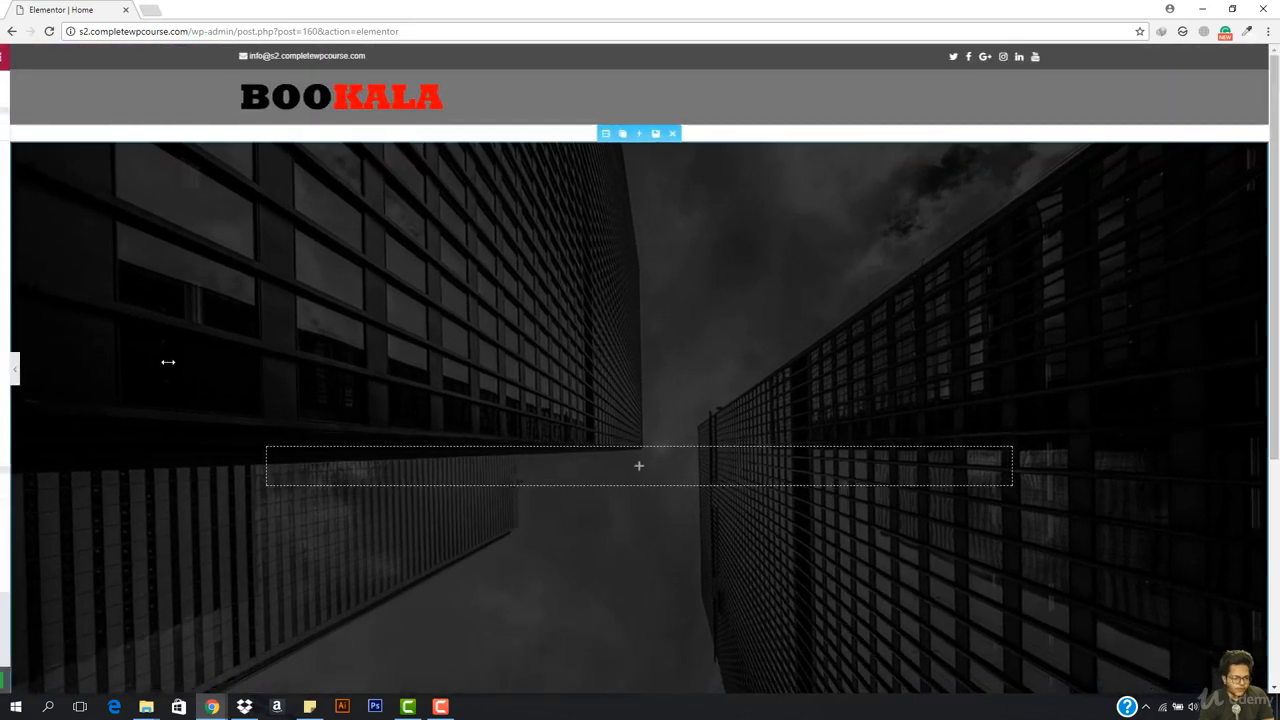
Set the section's height to Min Height and preview the page without the editing panel
left_click(147, 332)
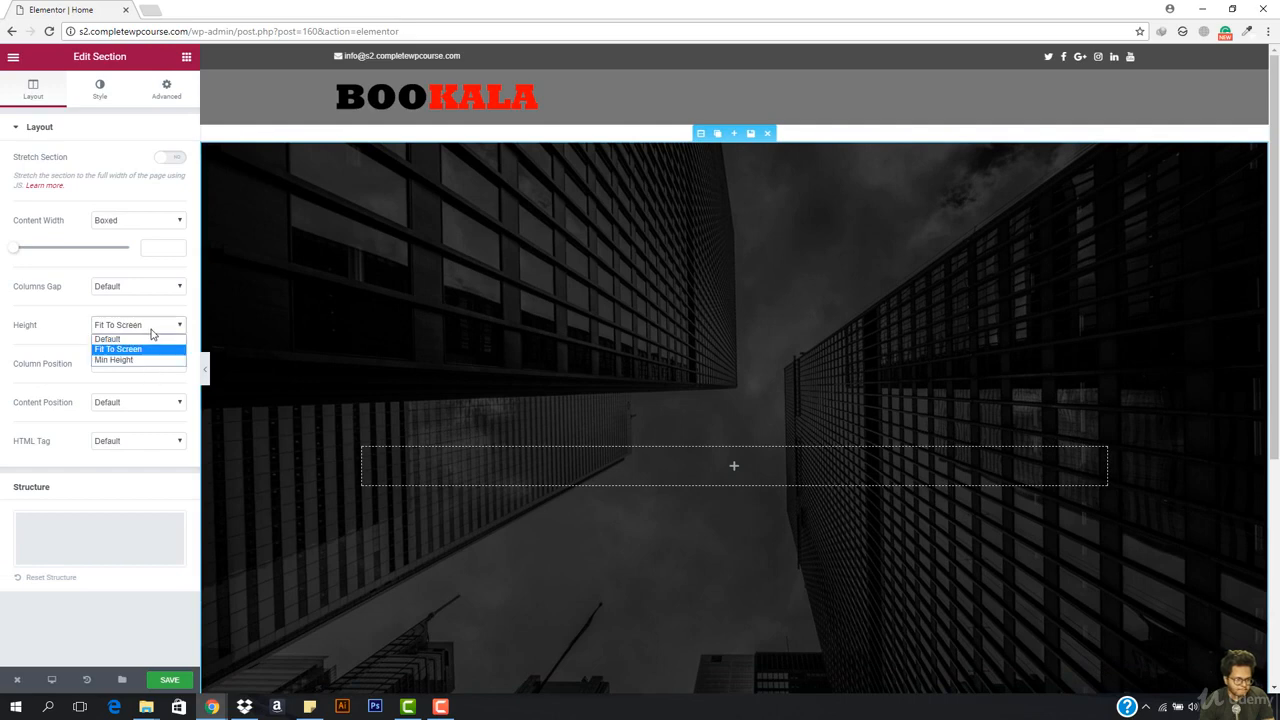
left_click(147, 360)
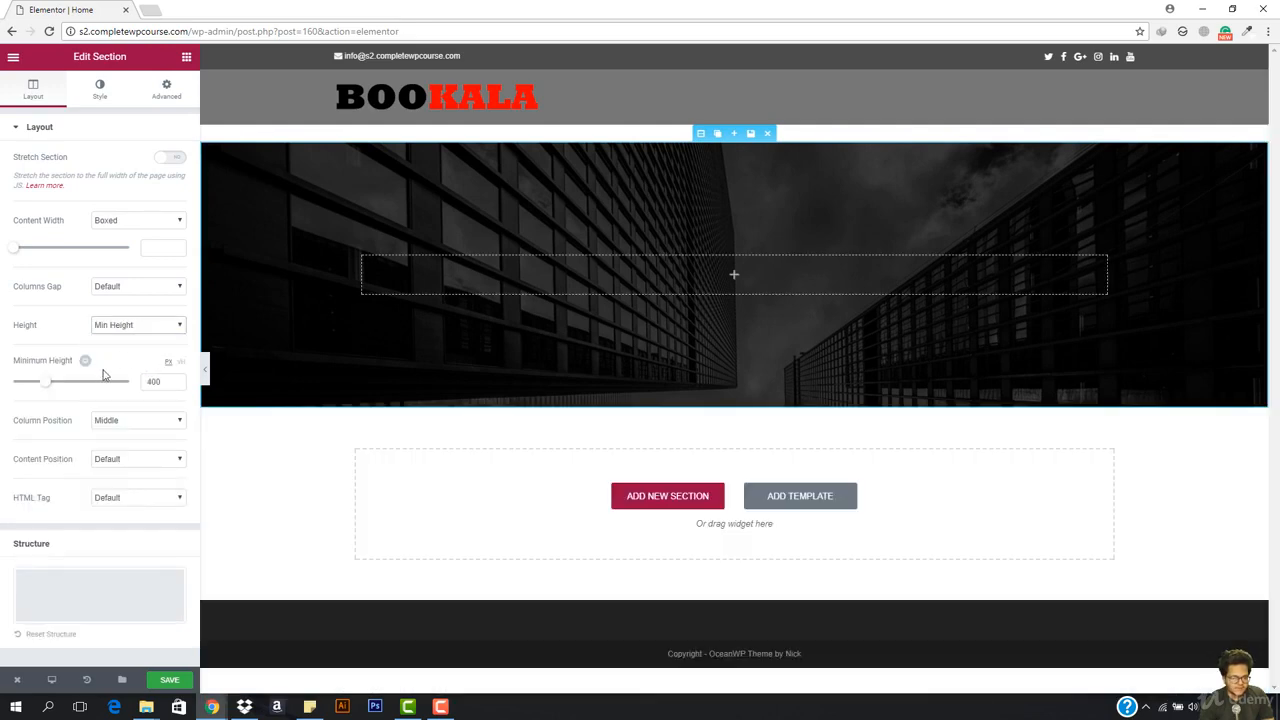
left_click(204, 369)
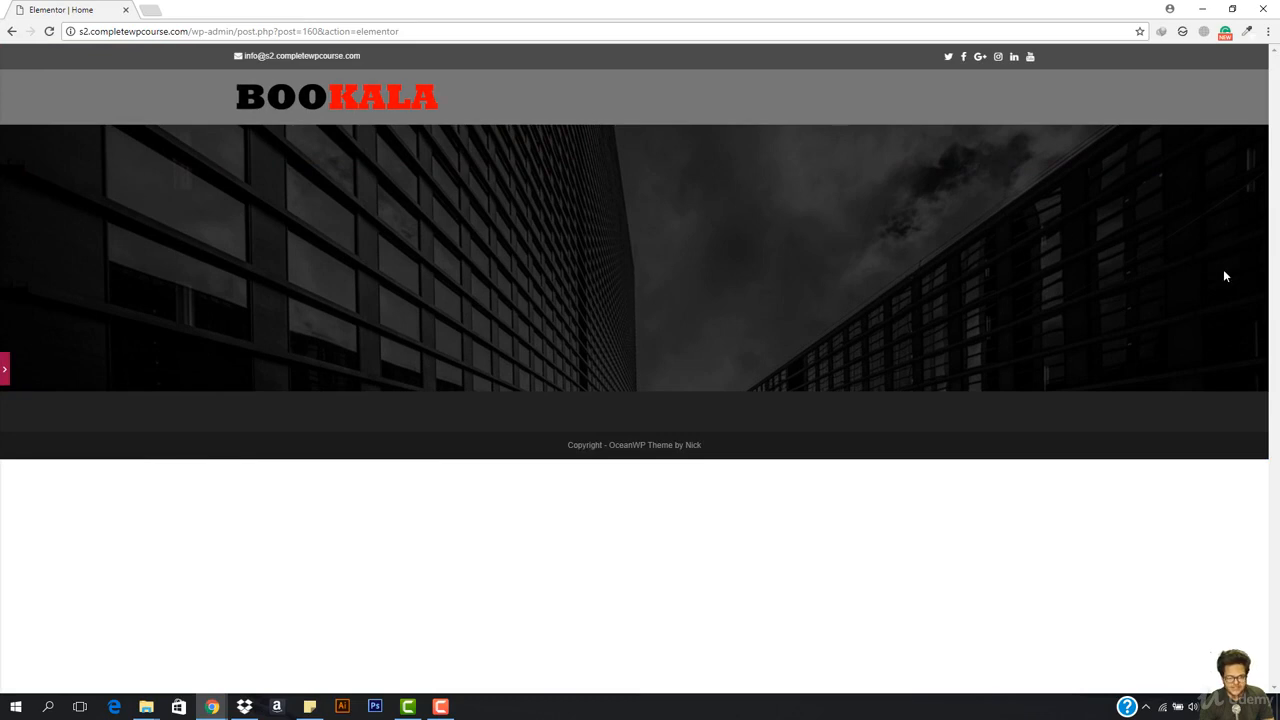
left_click(4, 372)
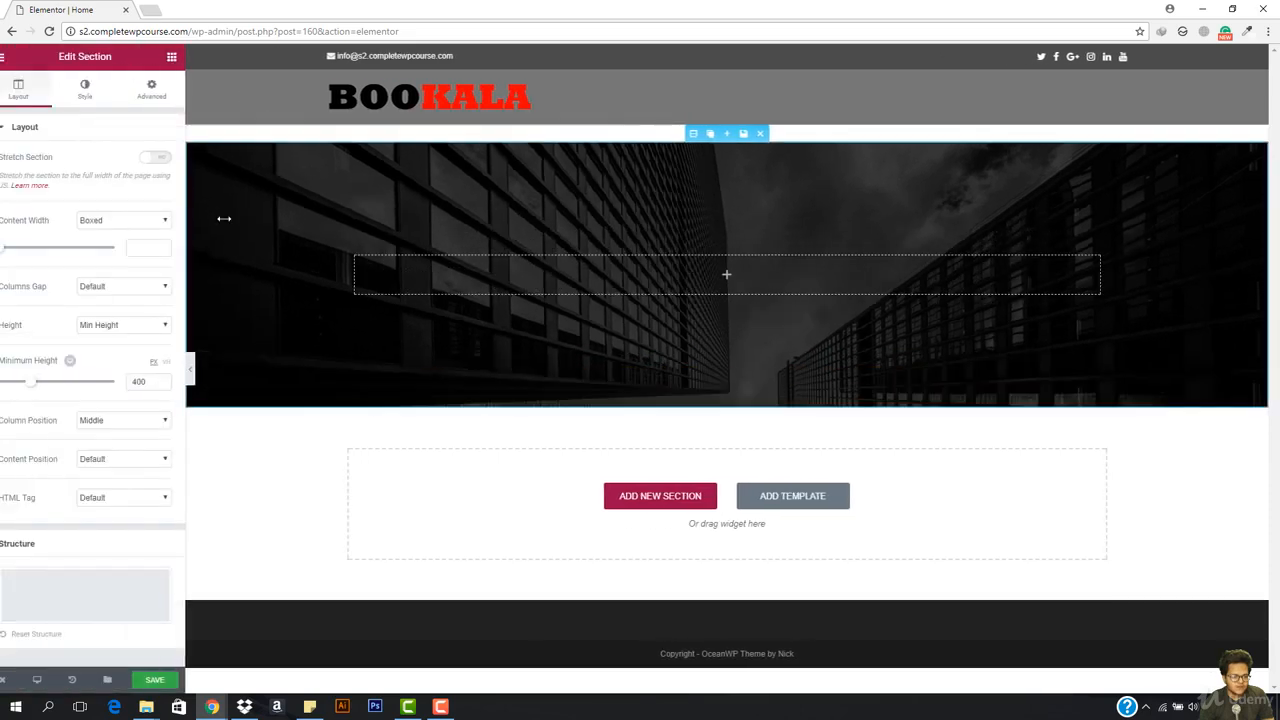
Search the Elementor widgets for "post", then clear the search and look through the full list of available widgets
left_click(186, 56)
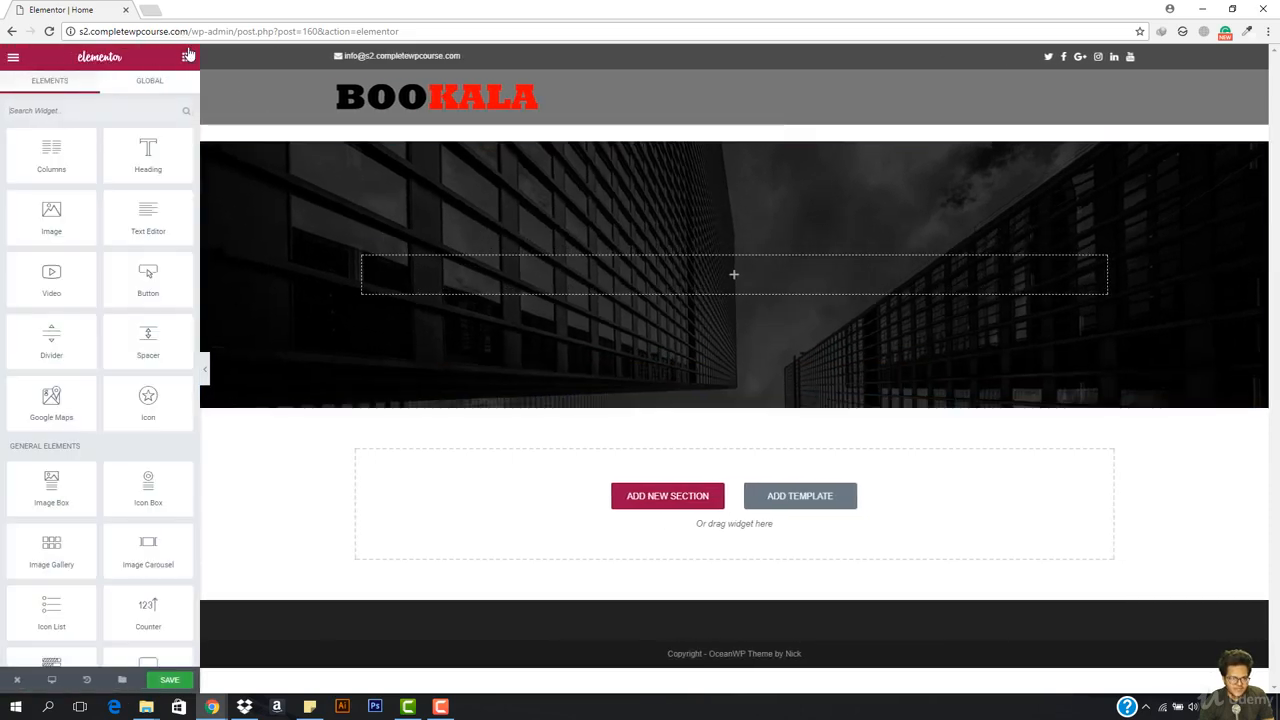
scroll(17, 314, "down", 3)
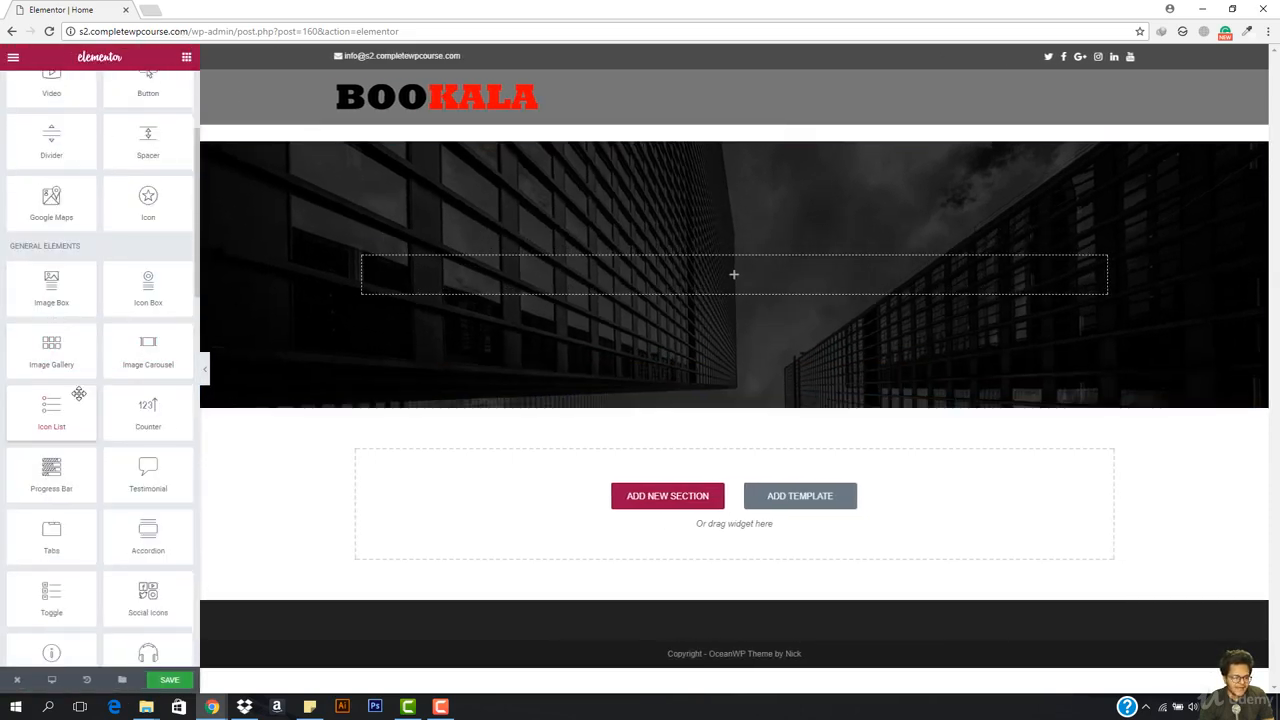
scroll(80, 400, "down", 2)
scroll(94, 469, "up", 5)
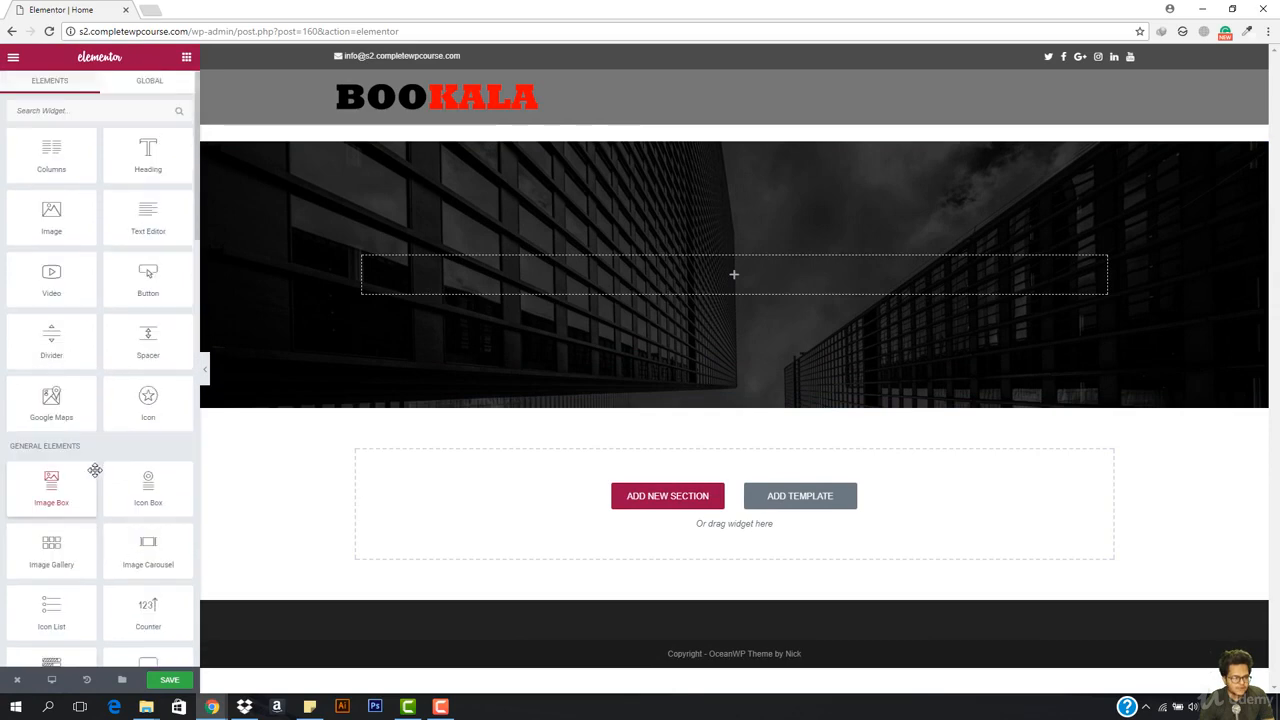
type("post")
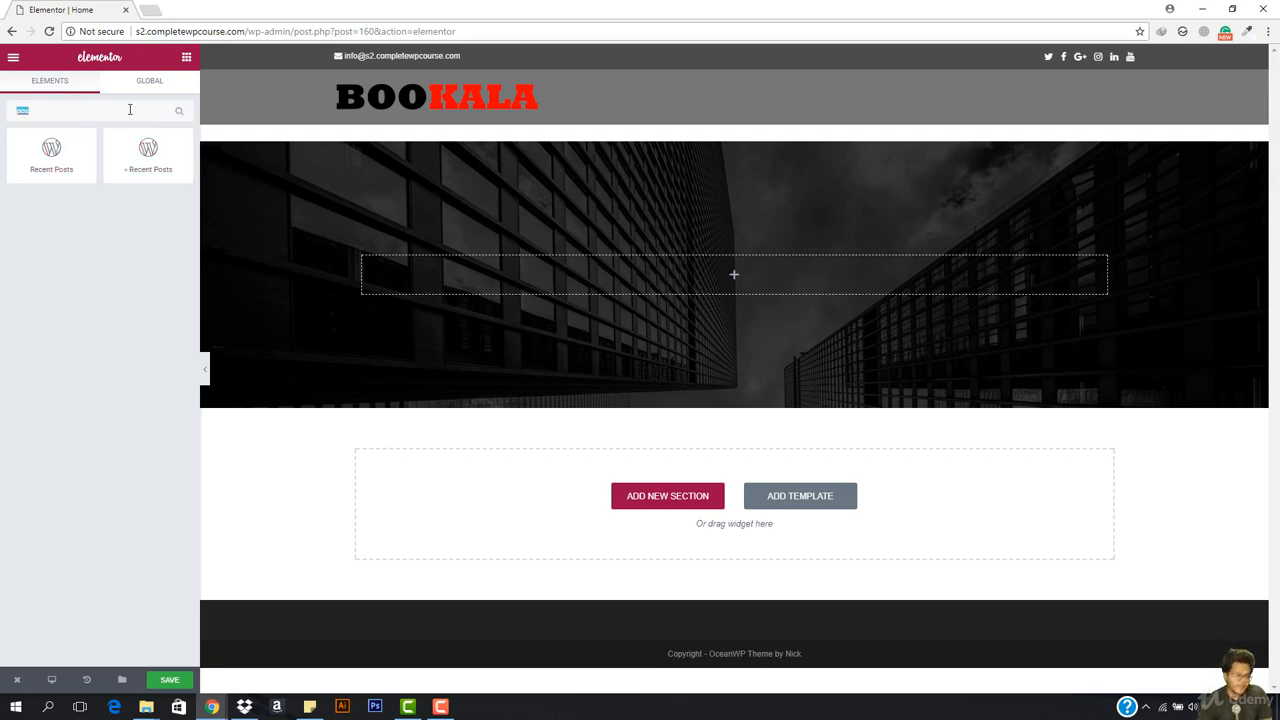
key("BackSpace")
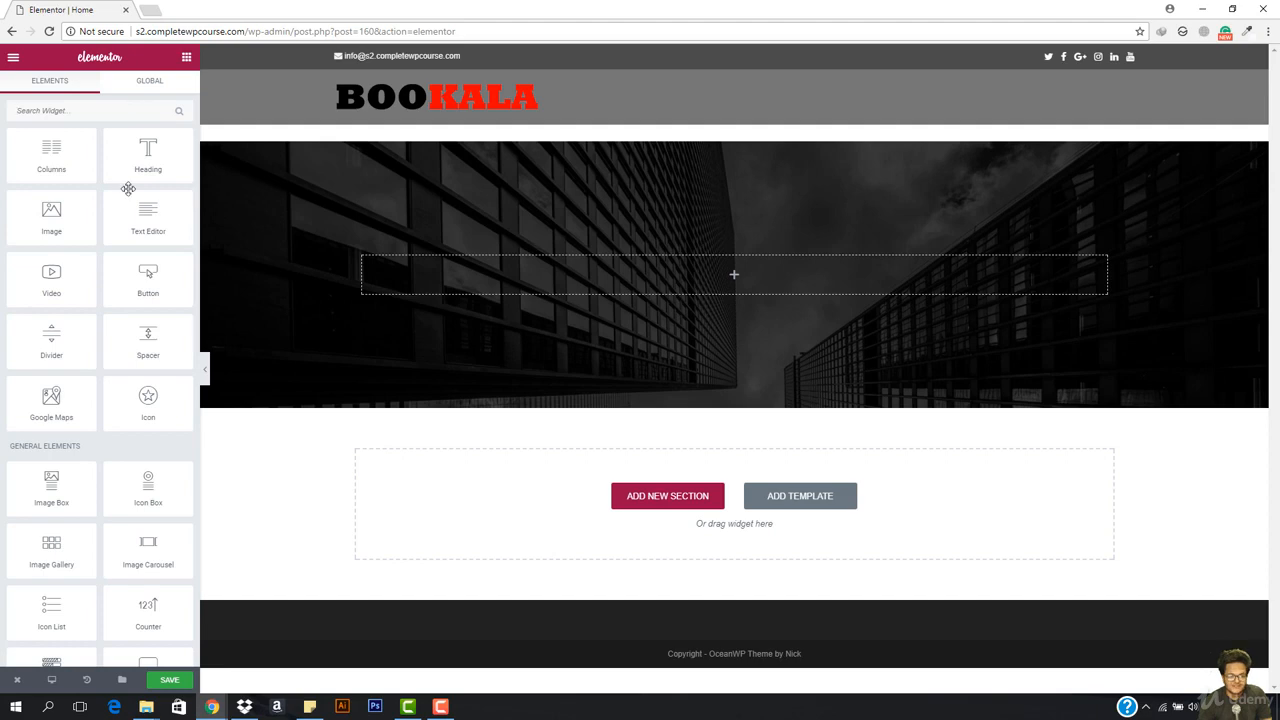
scroll(67, 347, "down", 10)
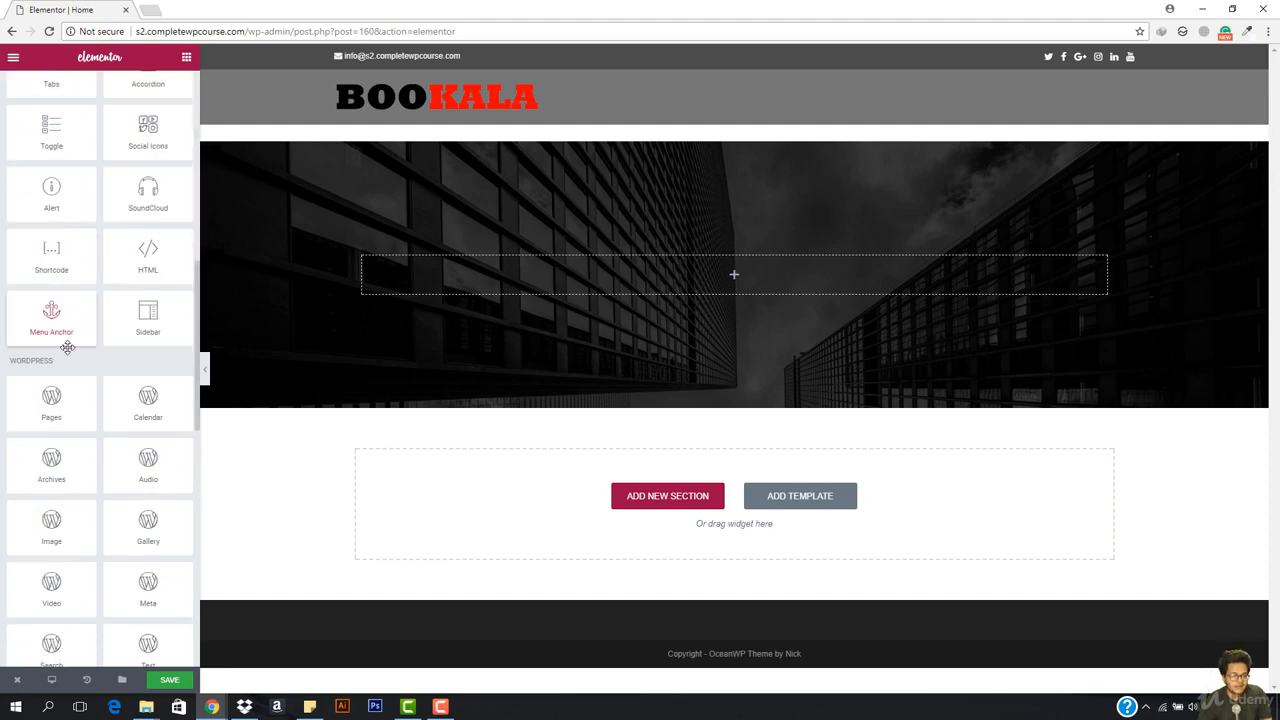
scroll(86, 423, "down", 10)
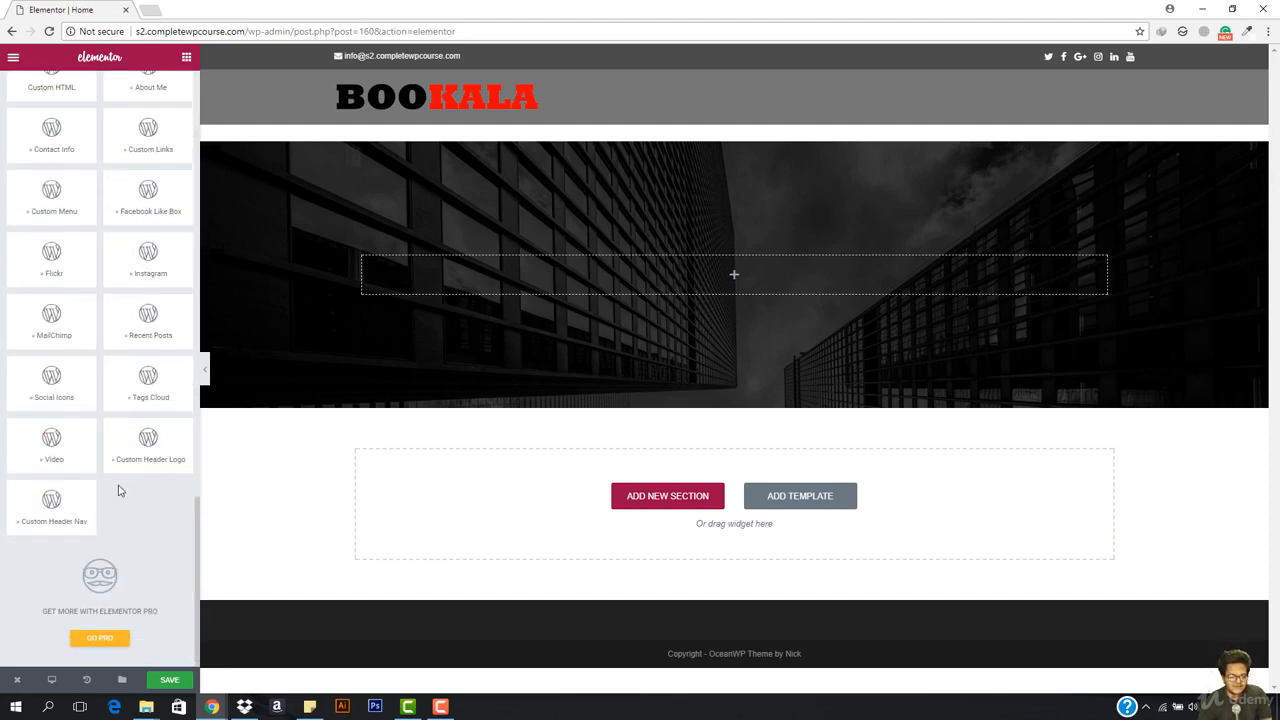
scroll(94, 488, "up", 20)
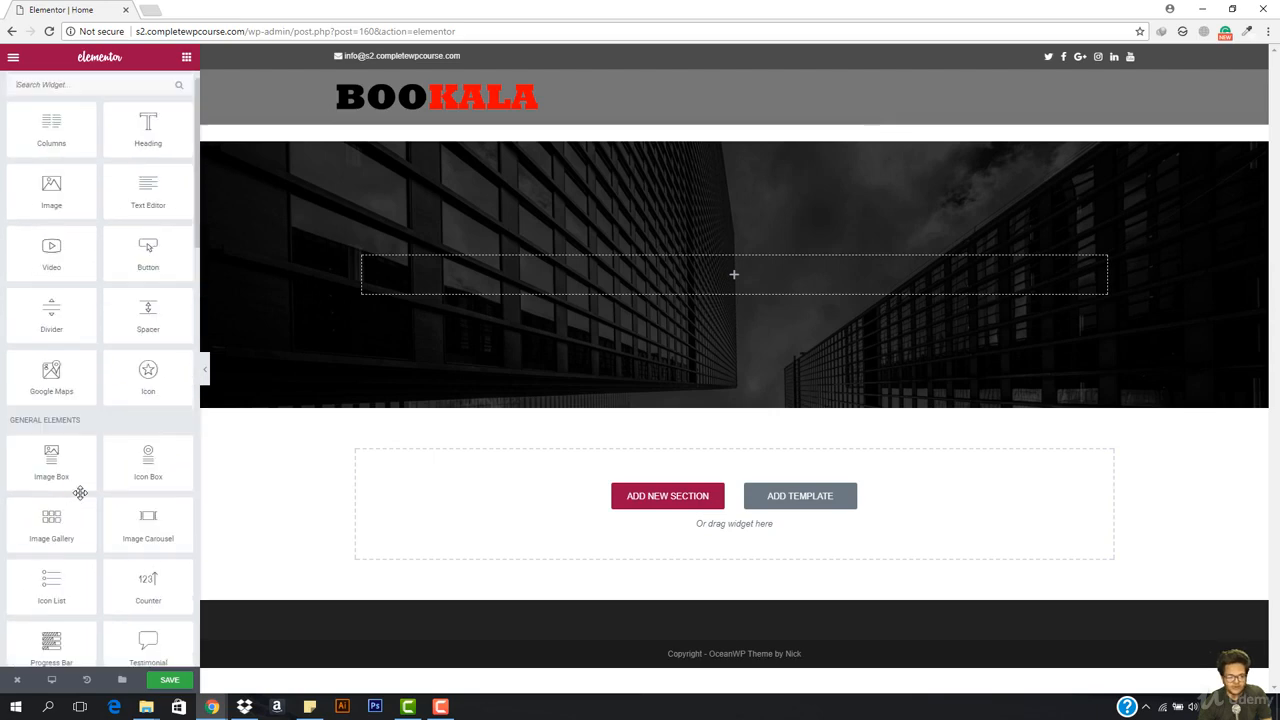
scroll(80, 492, "up", 1)
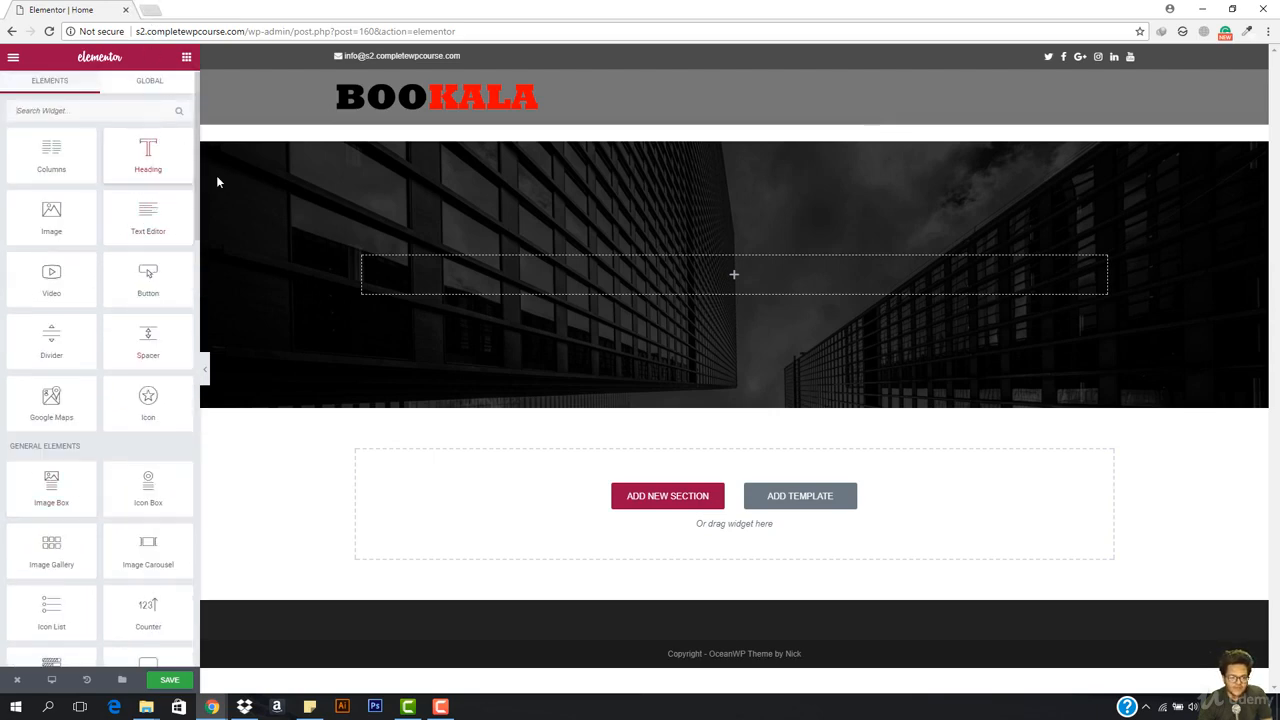
Switch to the Udemy course and open the Elementor Pro link listed under lecture 40, Blog Page and Testimonials
left_click(438, 708)
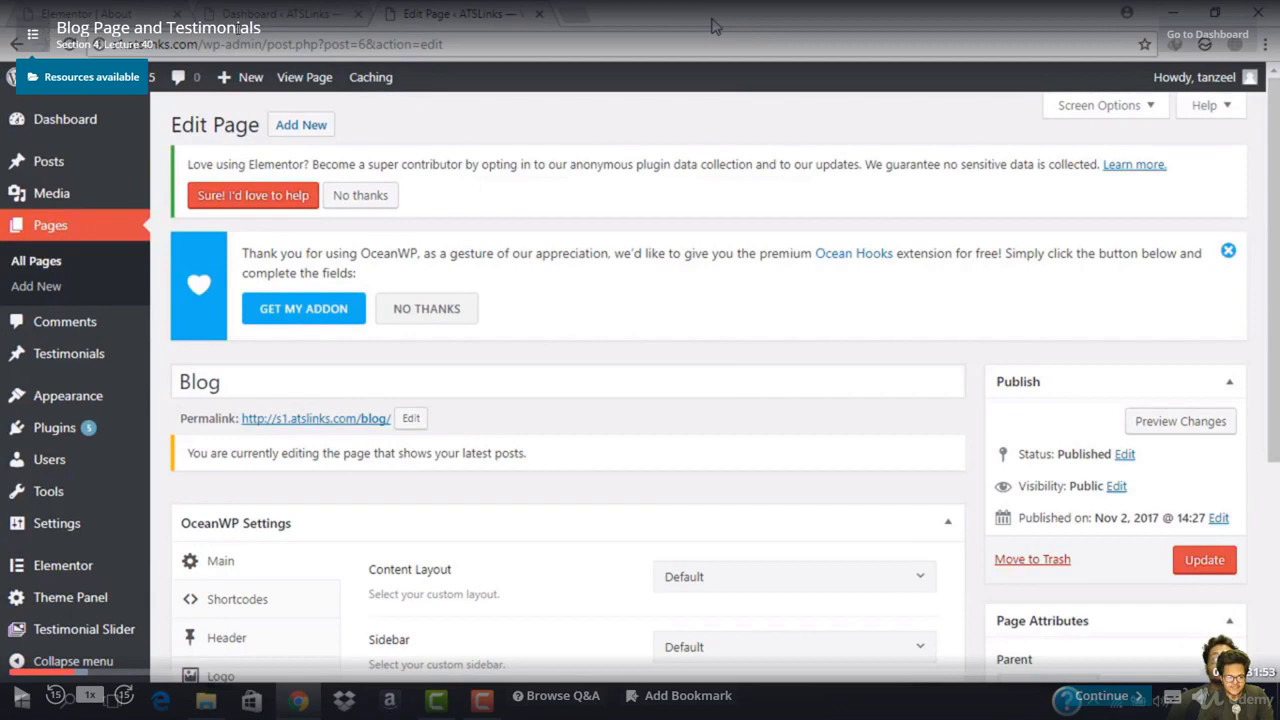
left_click(65, 87)
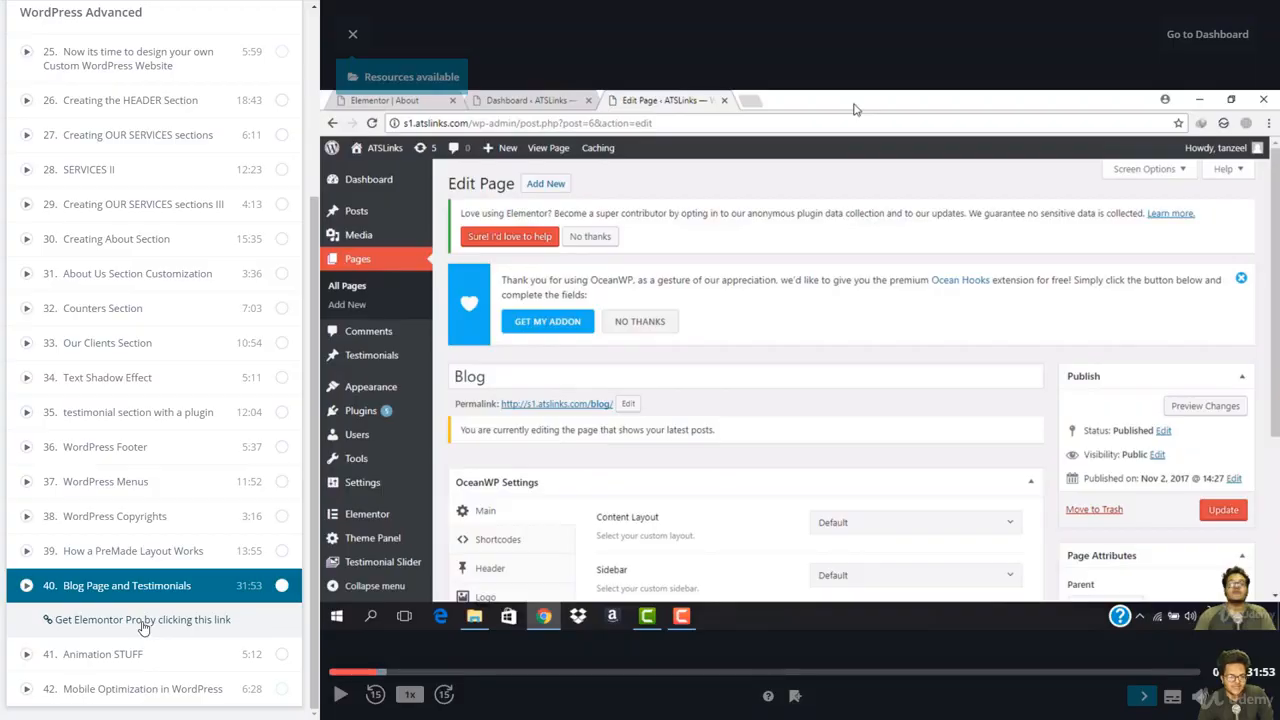
left_click(143, 621)
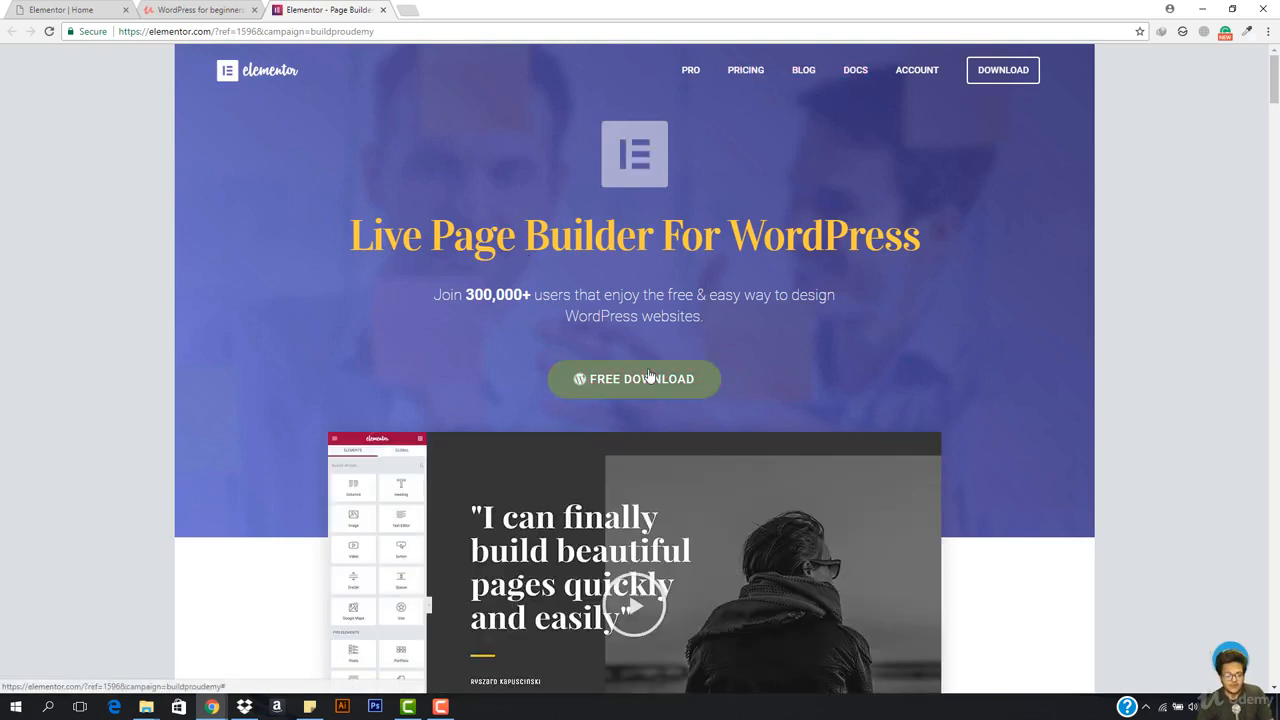
Open the Elementor website's pricing page and review the available plans and the guarantee and payment details
left_click(754, 80)
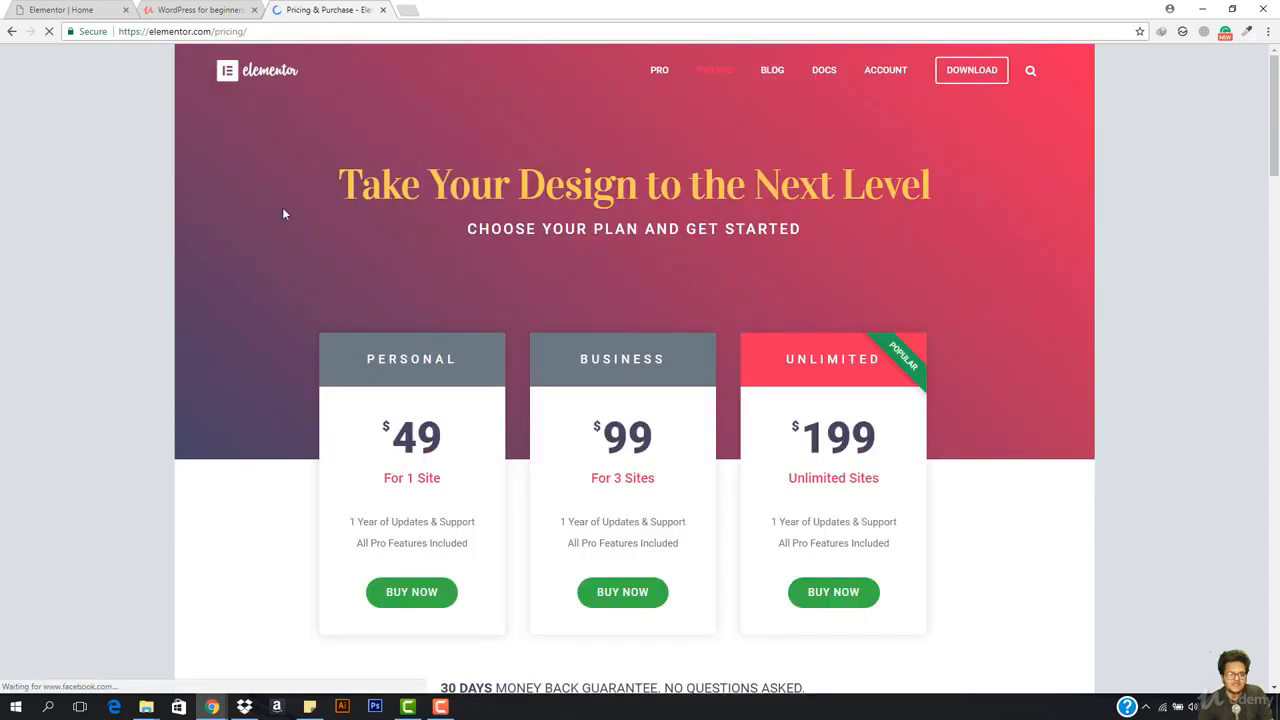
scroll(440, 485, "down", 2)
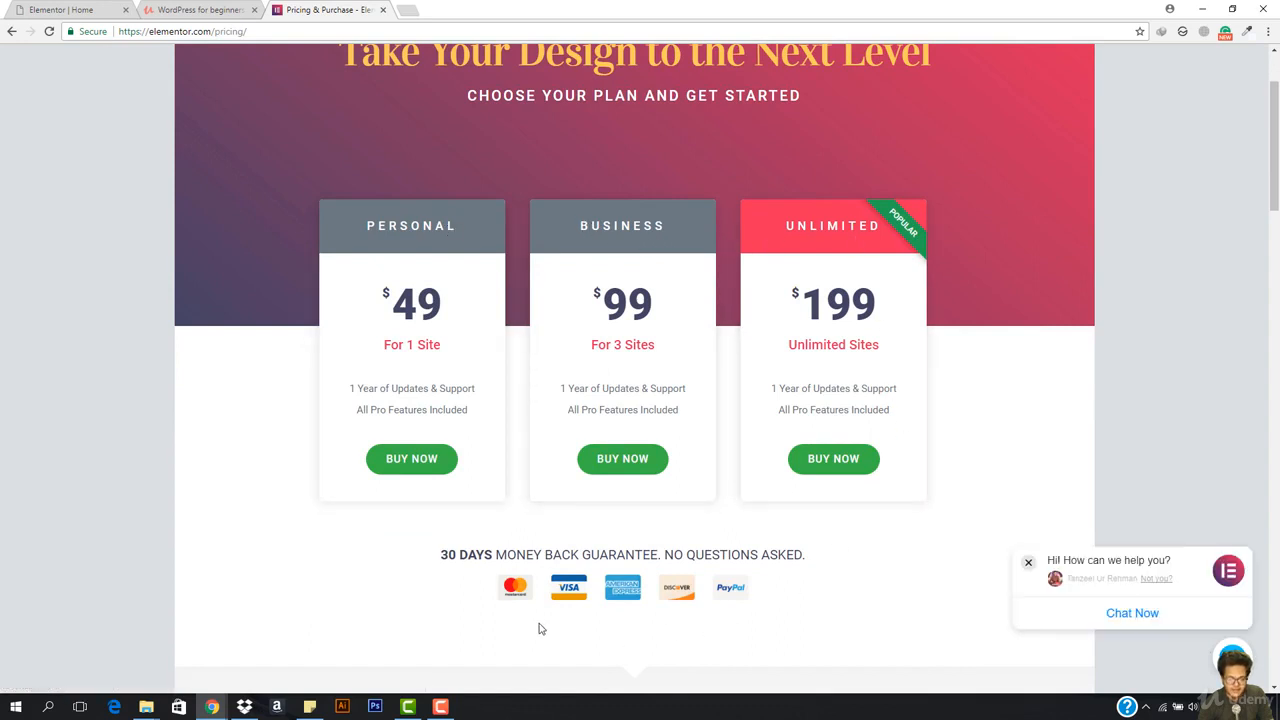
left_click(440, 706)
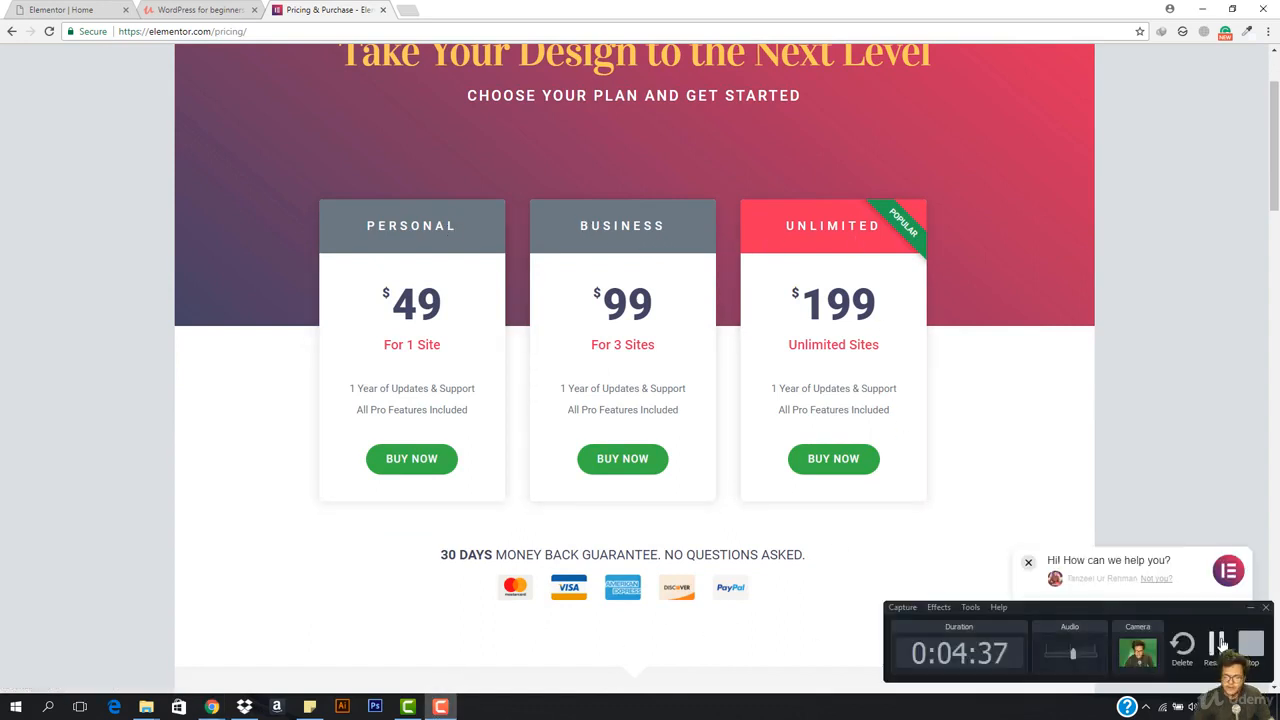
left_click(1220, 643)
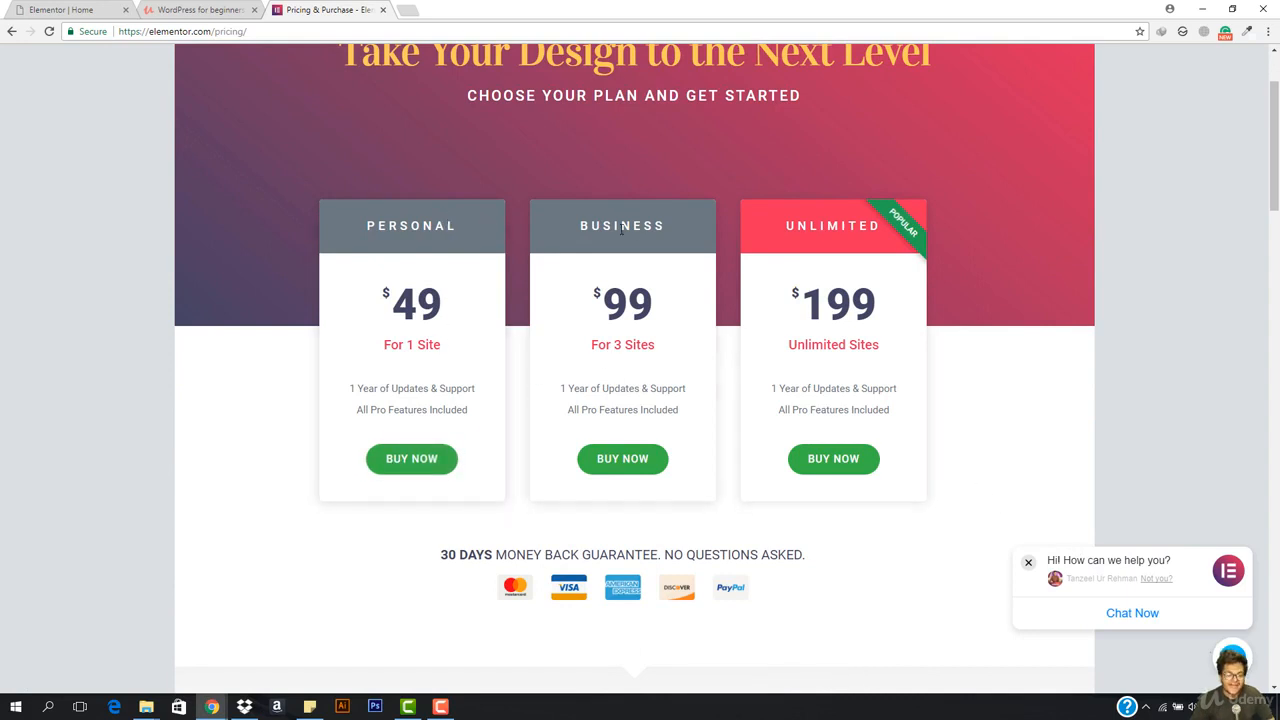
scroll(563, 340, "up", 3)
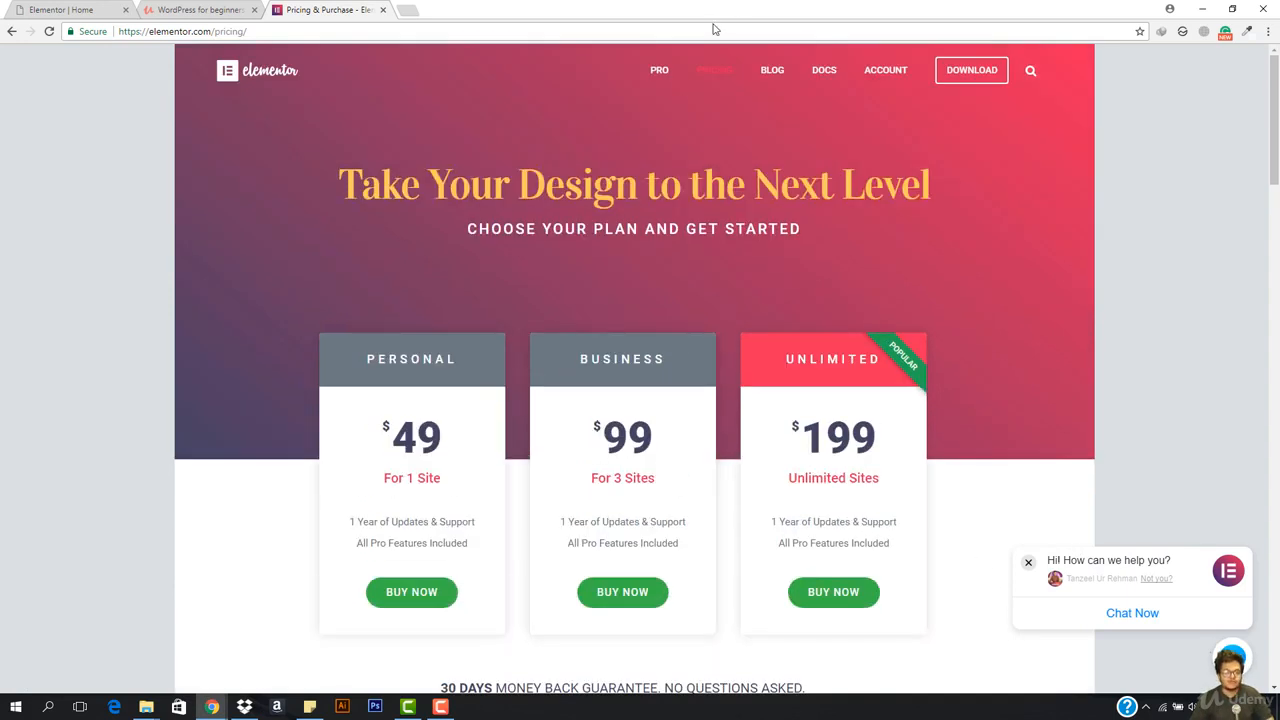
Open the Elementor Pro page and examine the overview of exclusive Pro widgets
left_click(667, 72)
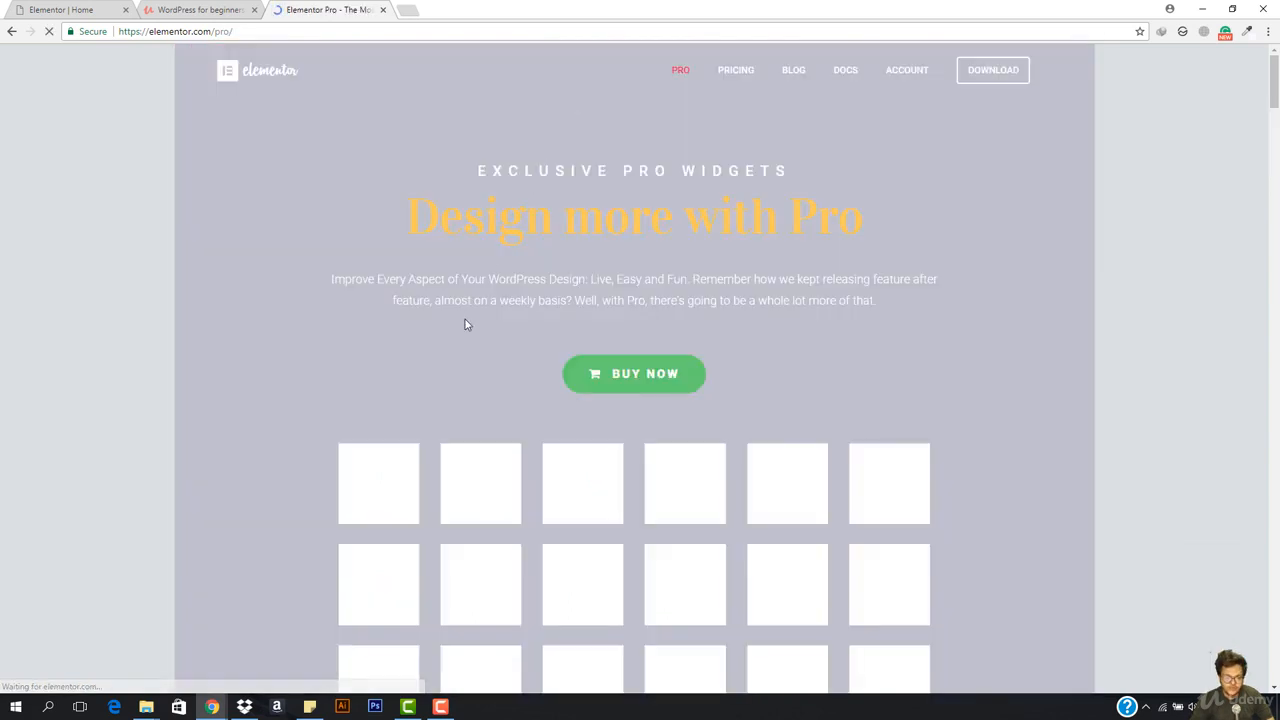
scroll(463, 322, "down", 3)
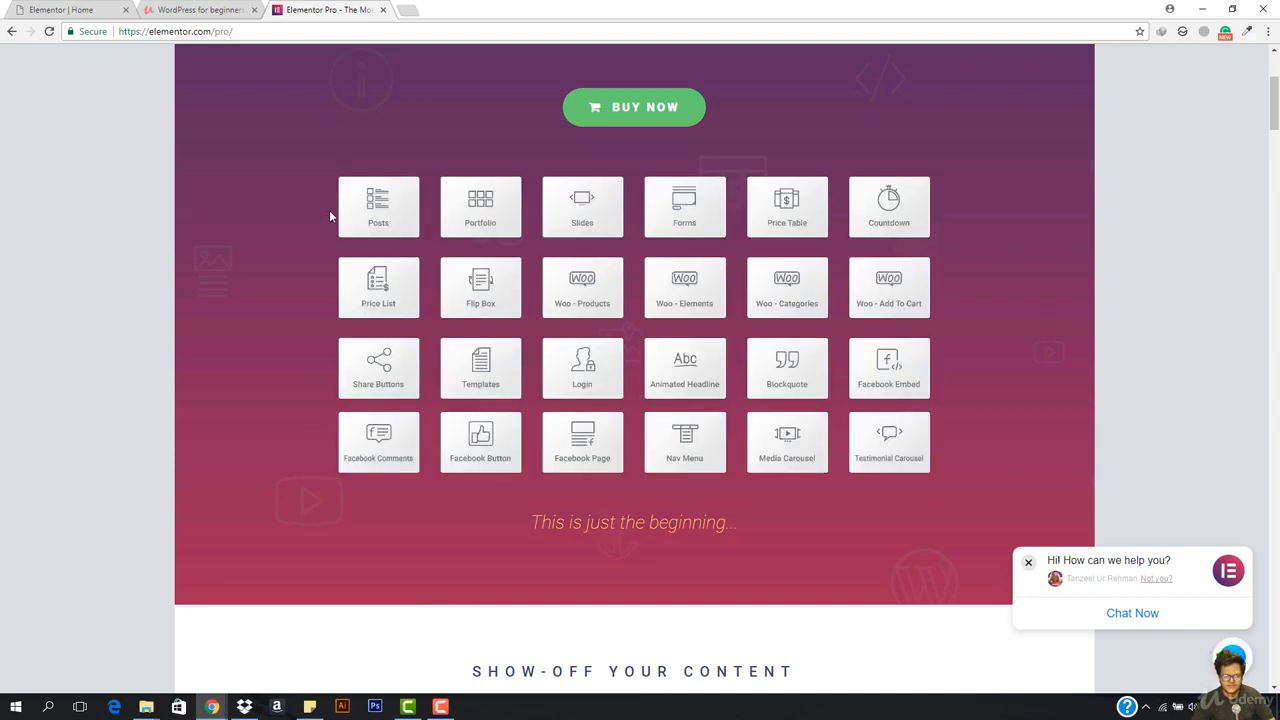
scroll(469, 247, "up", 3)
Return to the pricing page and compare the Personal, Business and Unlimited plans
left_click(729, 80)
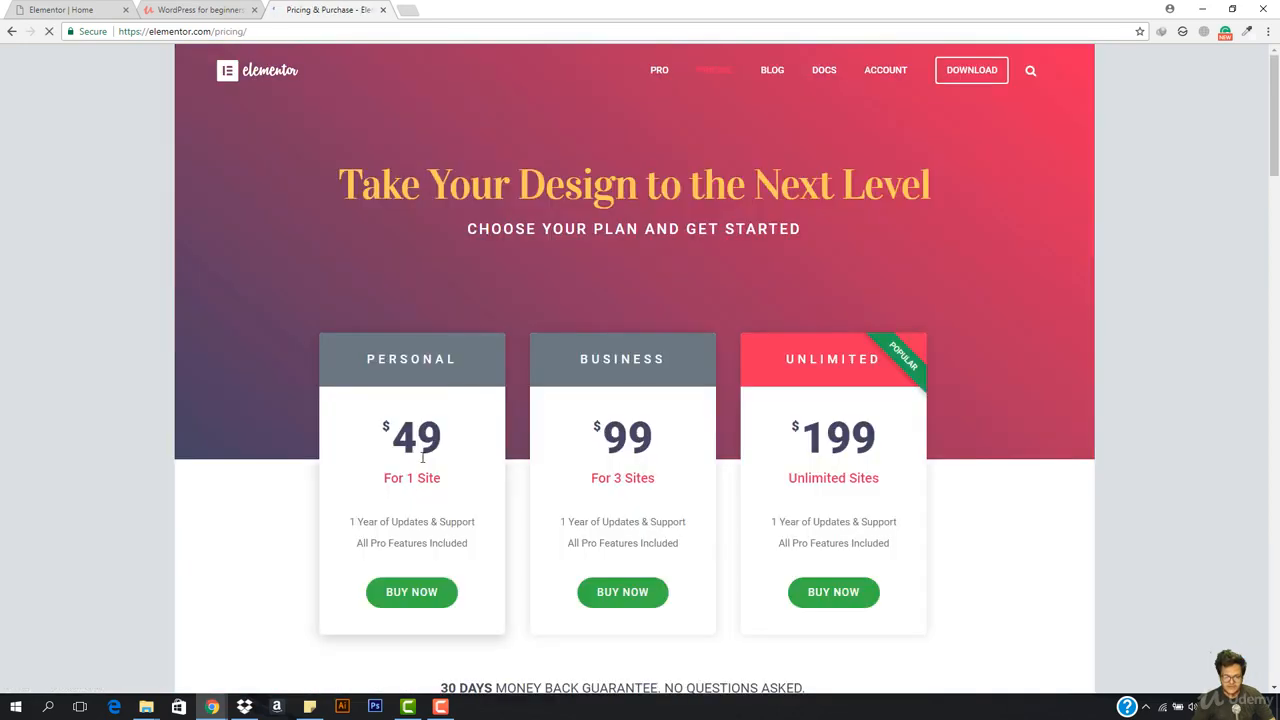
scroll(393, 473, "down", 2)
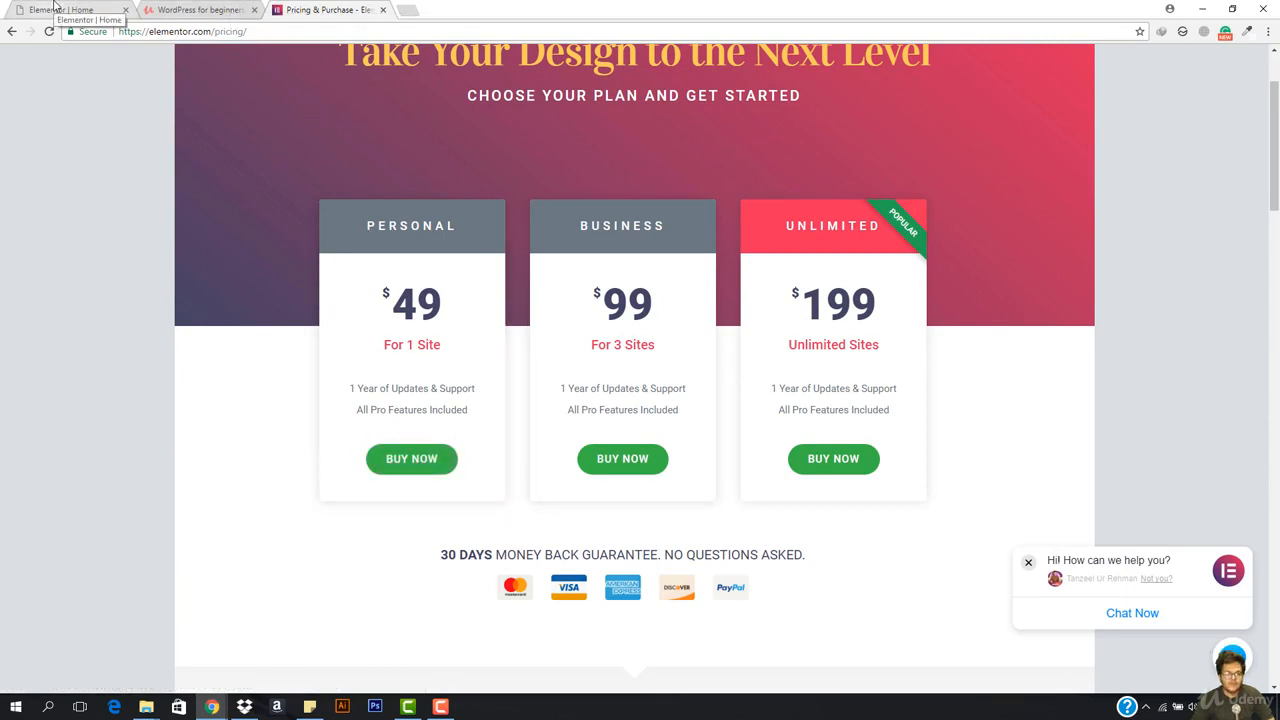
scroll(470, 227, "up", 2)
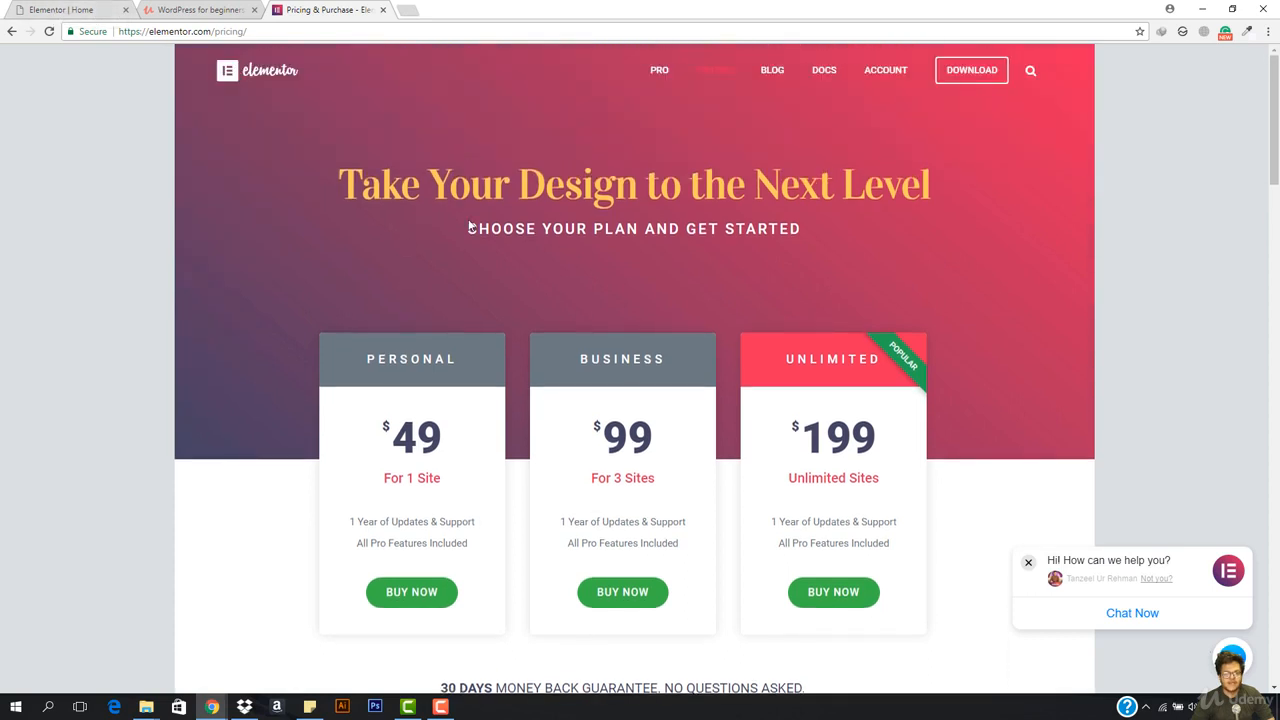
Open the login page of the Elementor account area
left_click(882, 74)
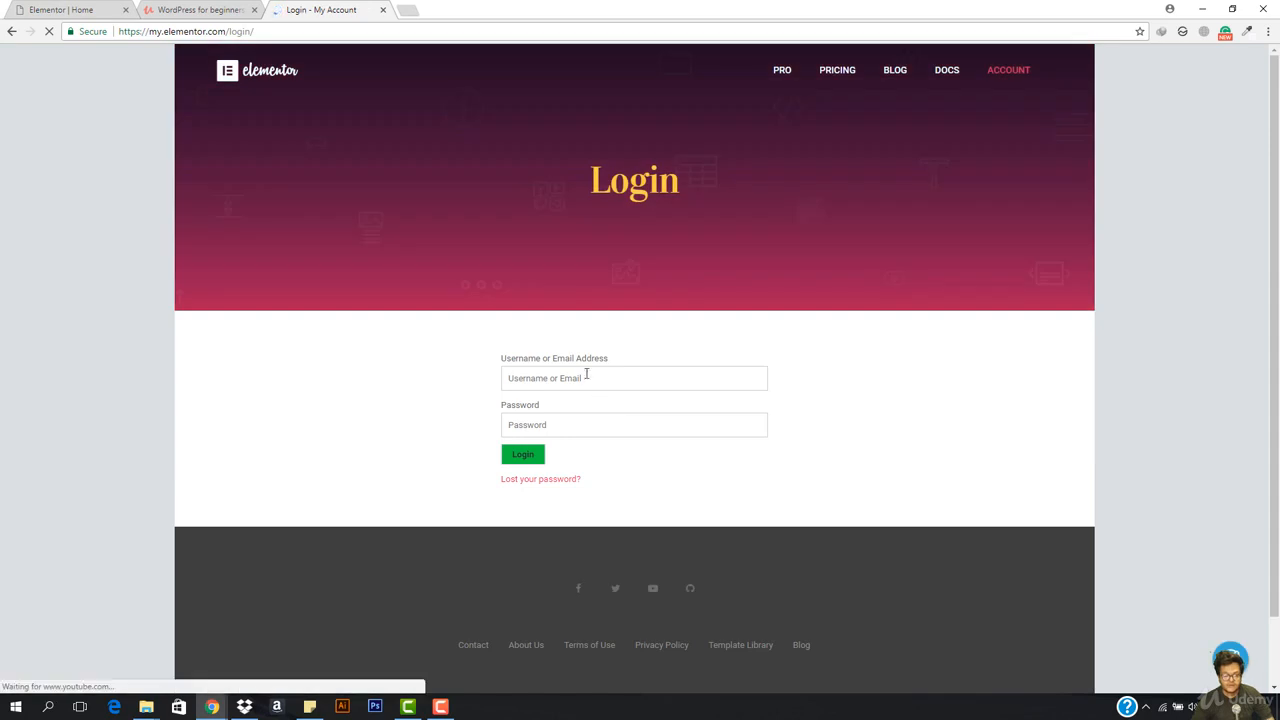
left_click(85, 9)
left_click(322, 9)
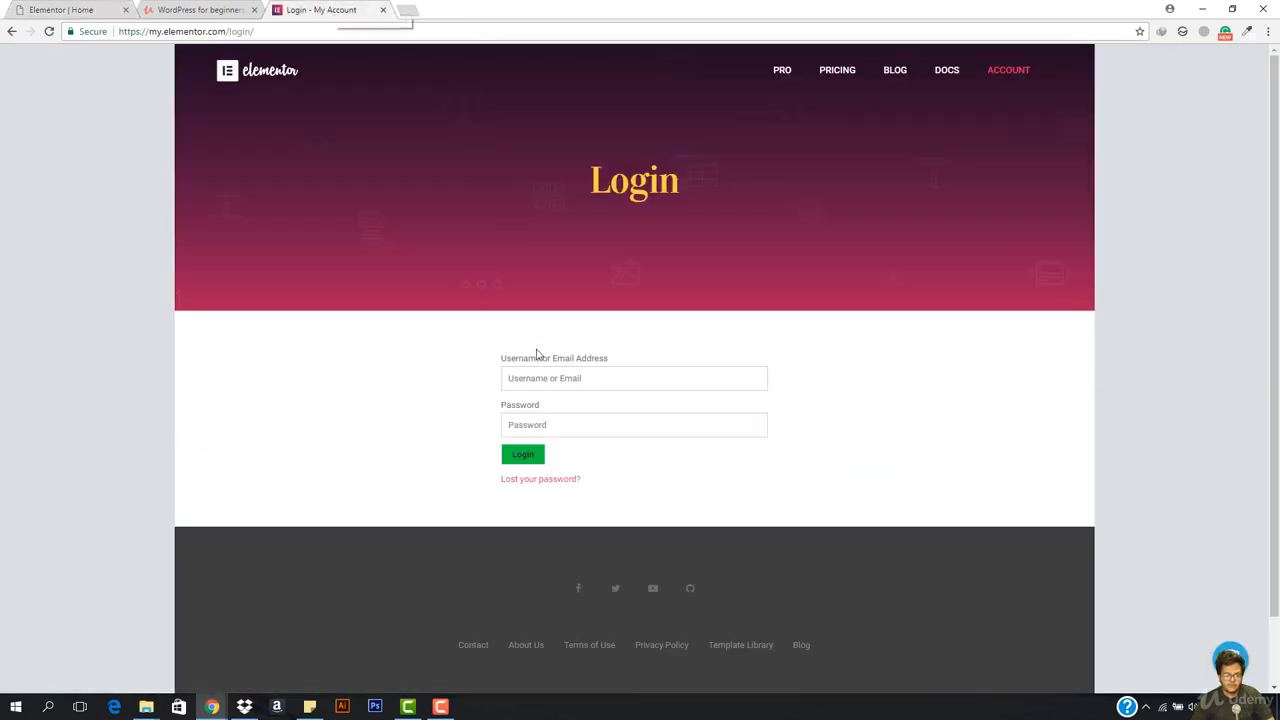
Log in to the Elementor account with the saved e-mail address and the account password
left_click(585, 383)
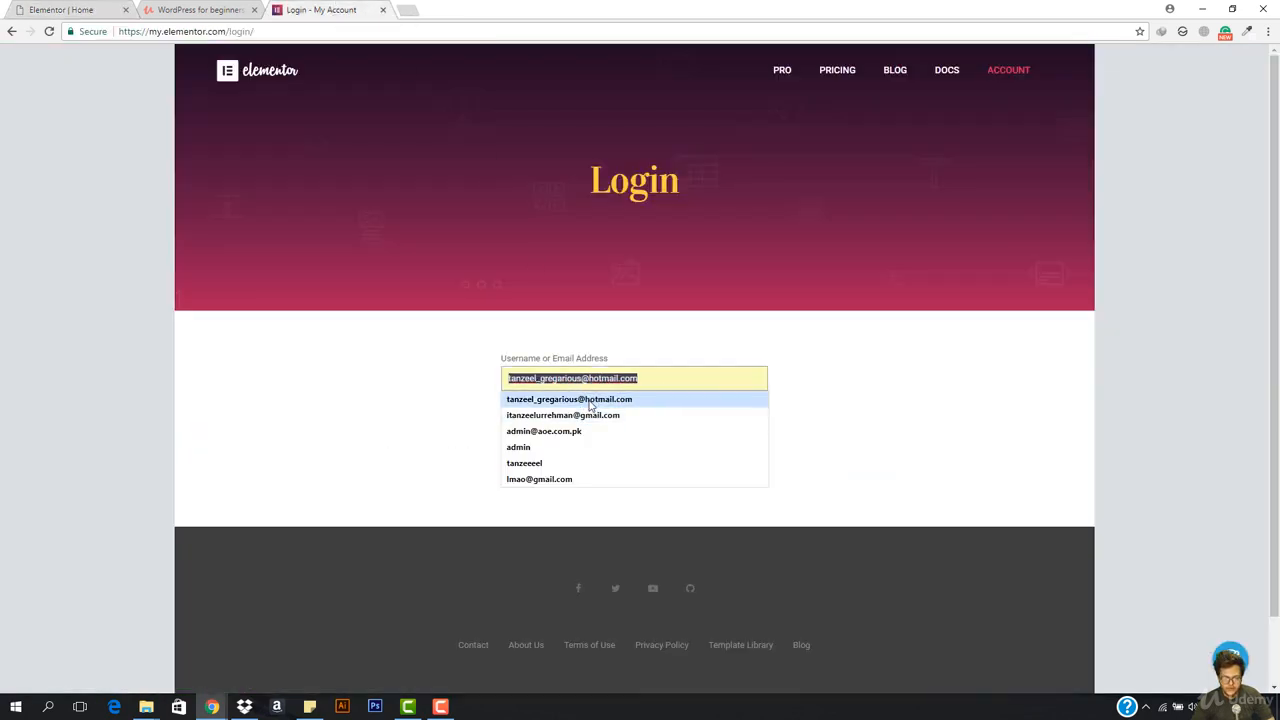
left_click(590, 398)
left_click(588, 425)
type("•")
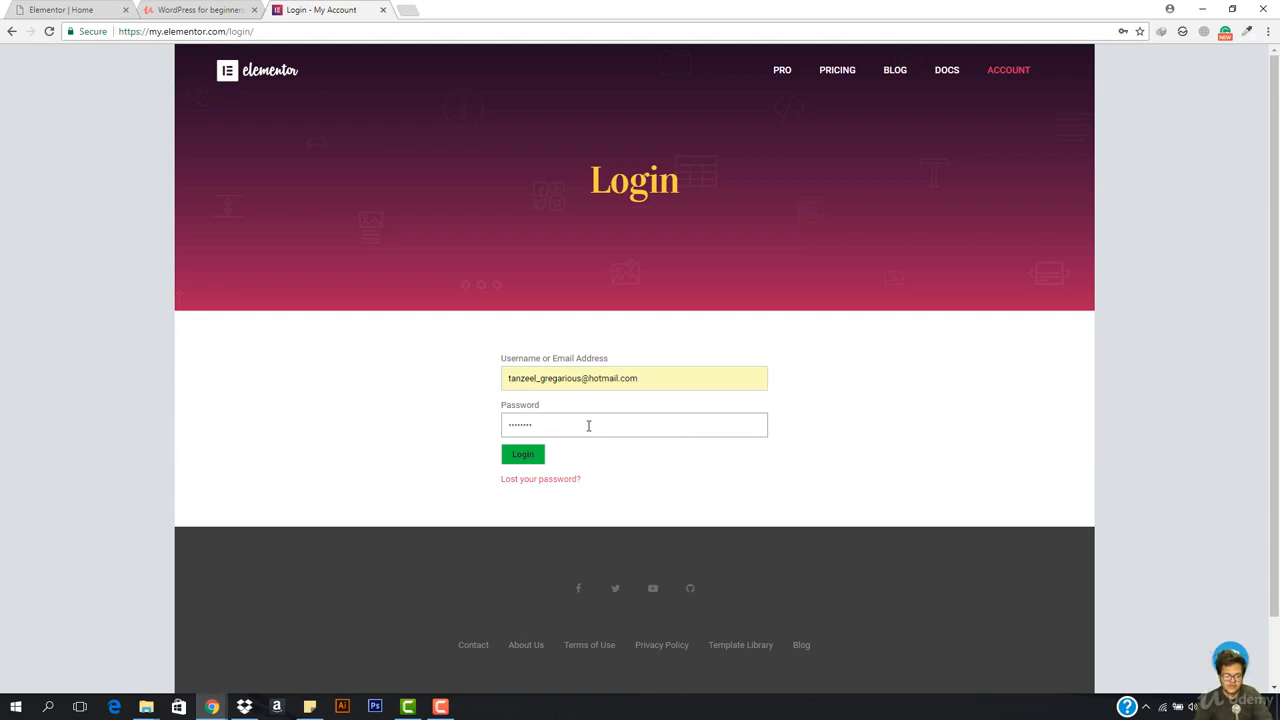
key("Return")
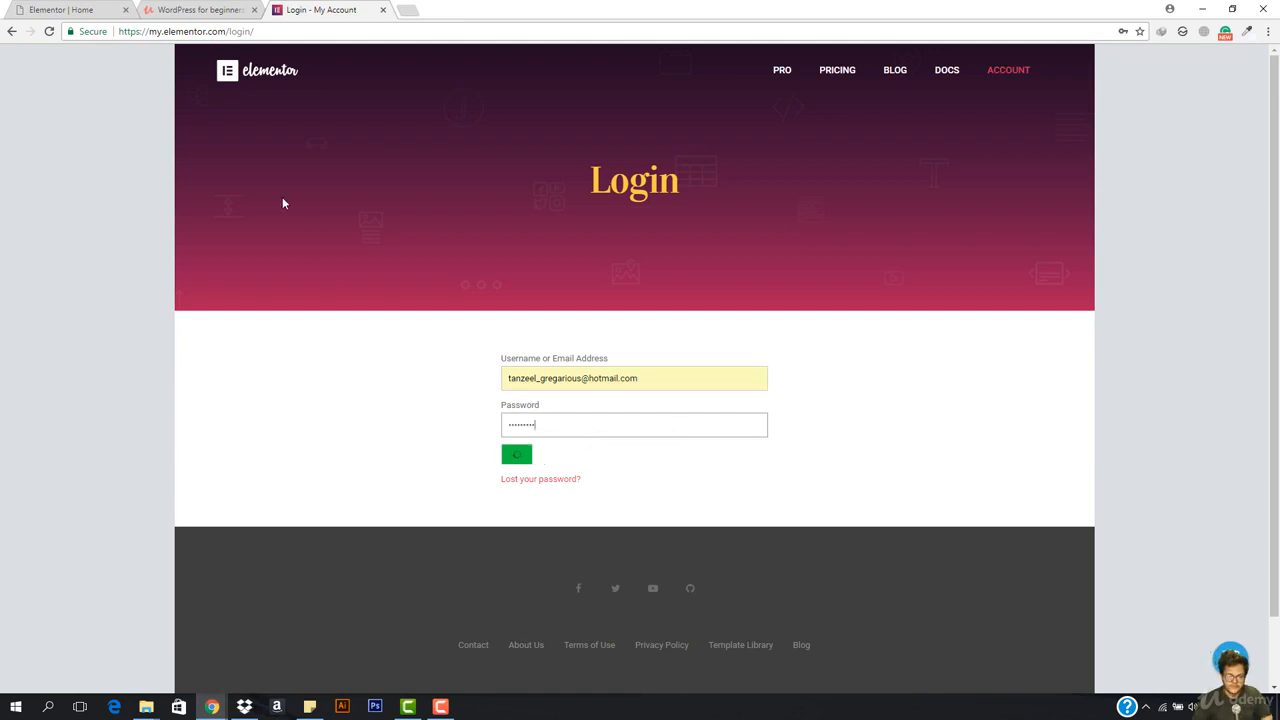
Open the WordPress dashboard of s2.completewpcourse.com in a new browser tab and save the Home page in the Elementor editor
left_click(52, 8)
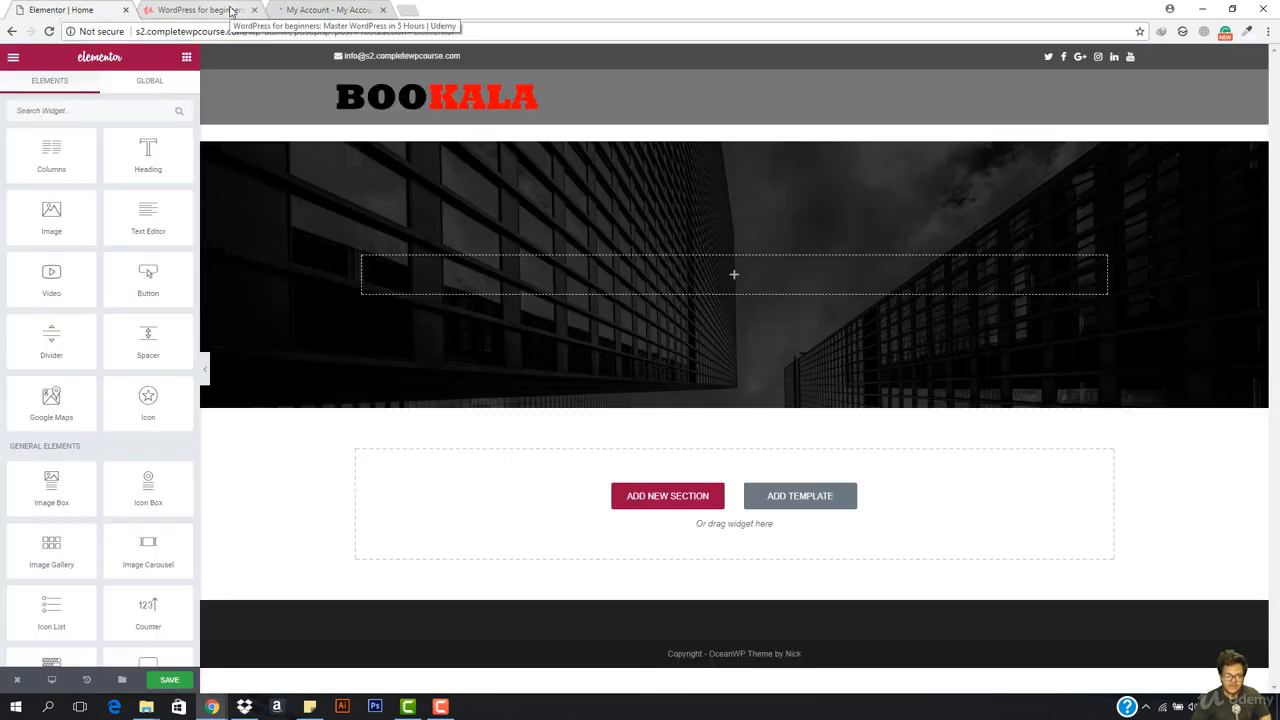
left_click(414, 12)
type("s2")
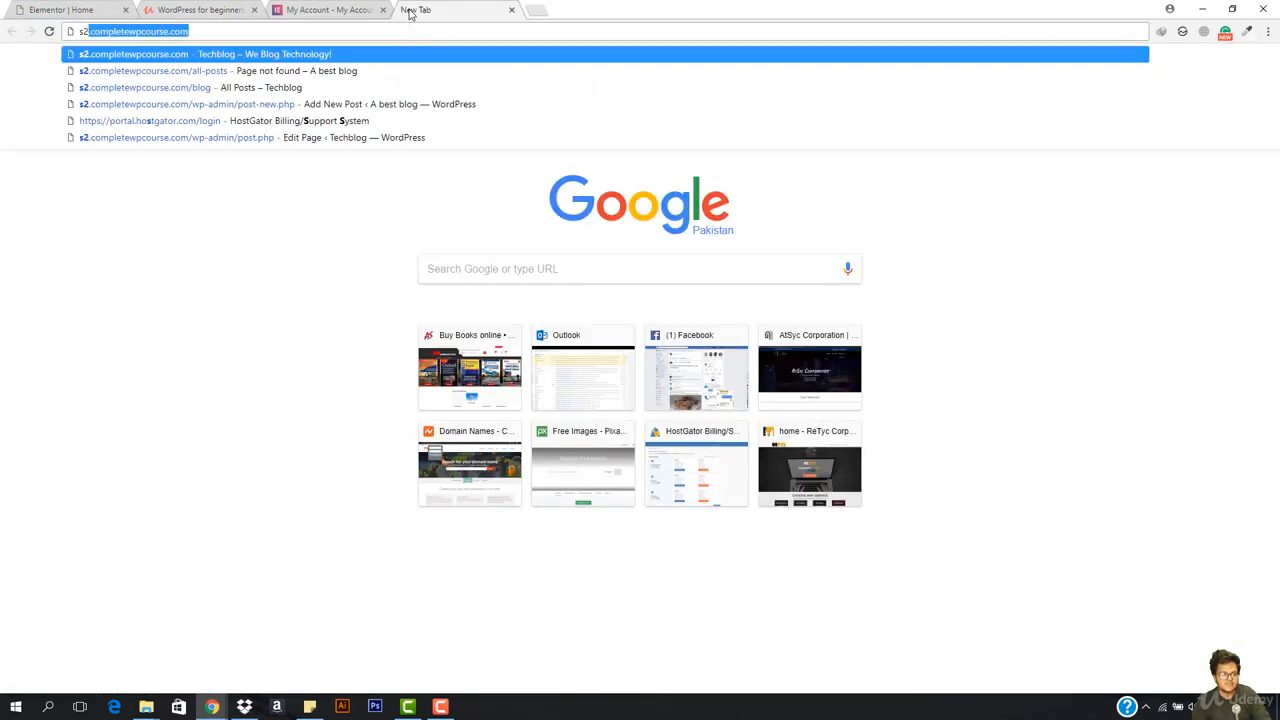
key("Return")
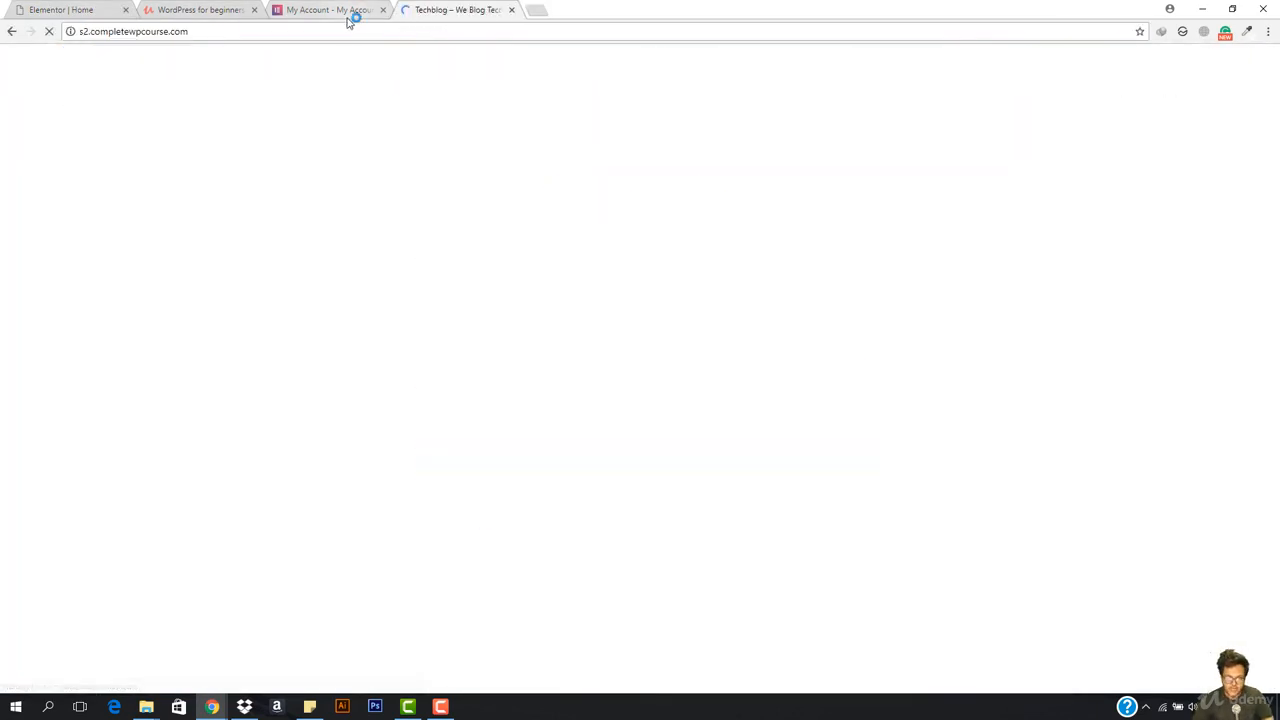
mouse_move(62, 66)
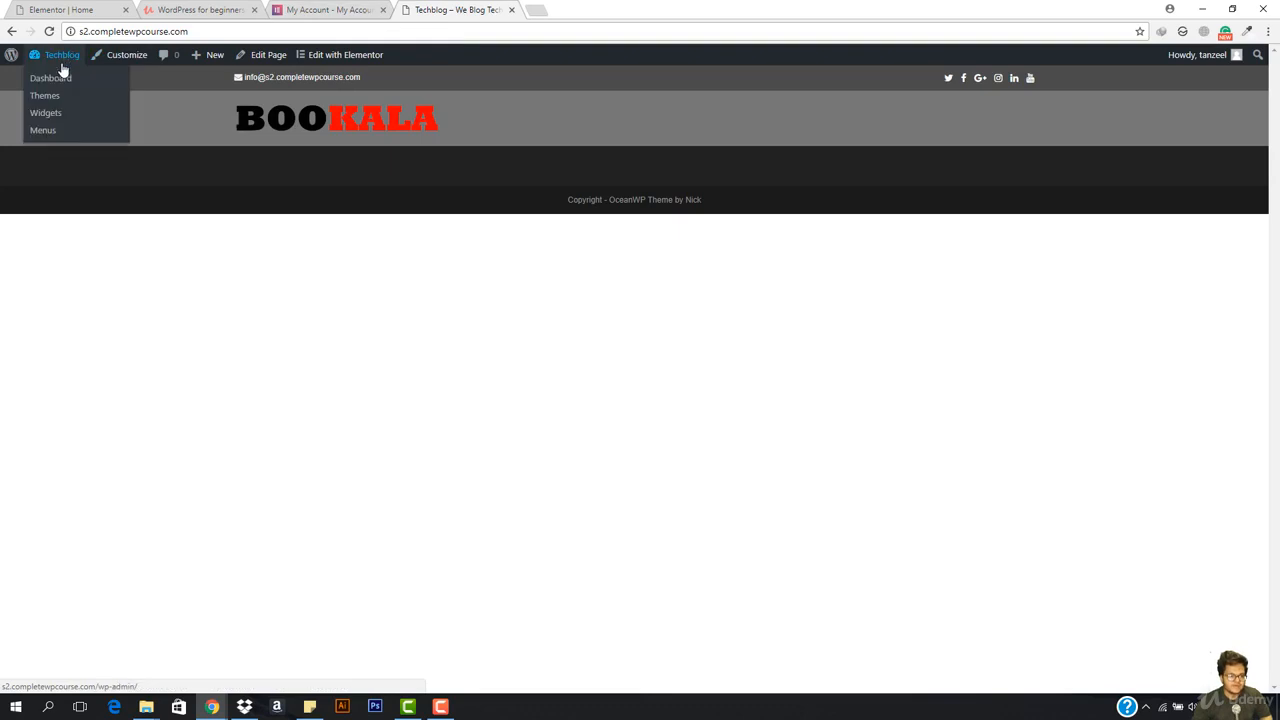
left_click(57, 8)
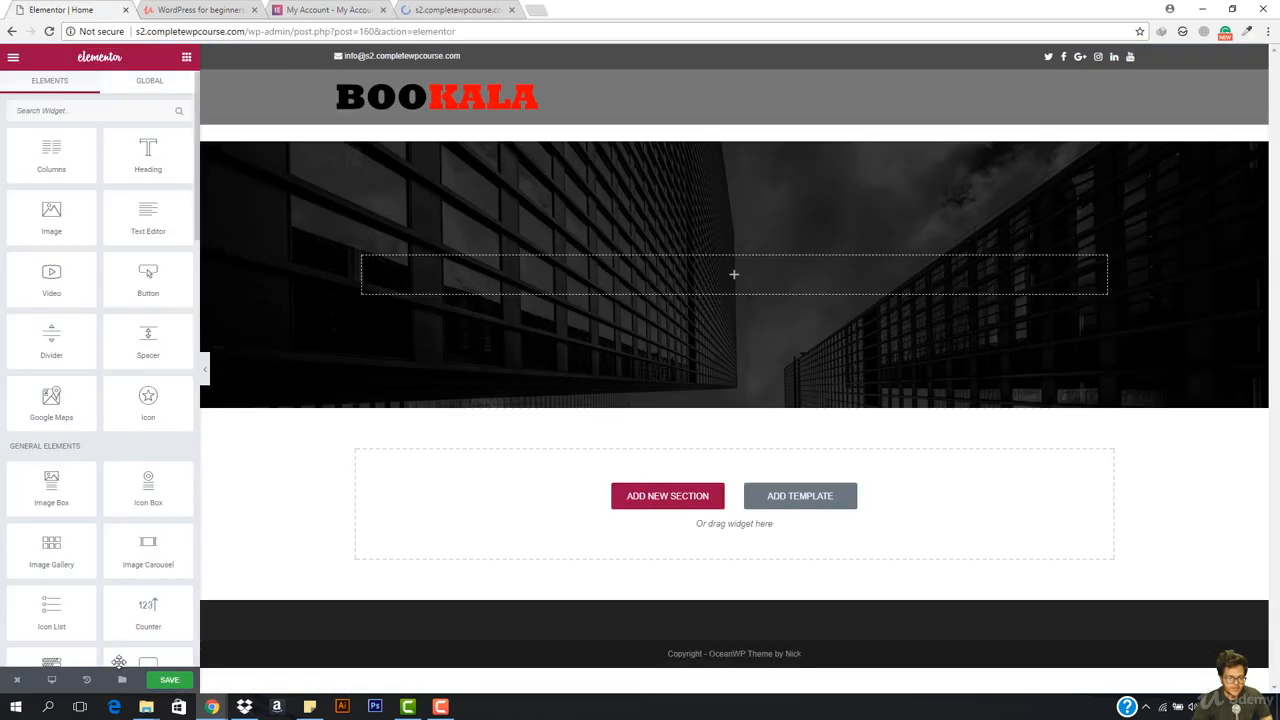
left_click(450, 9)
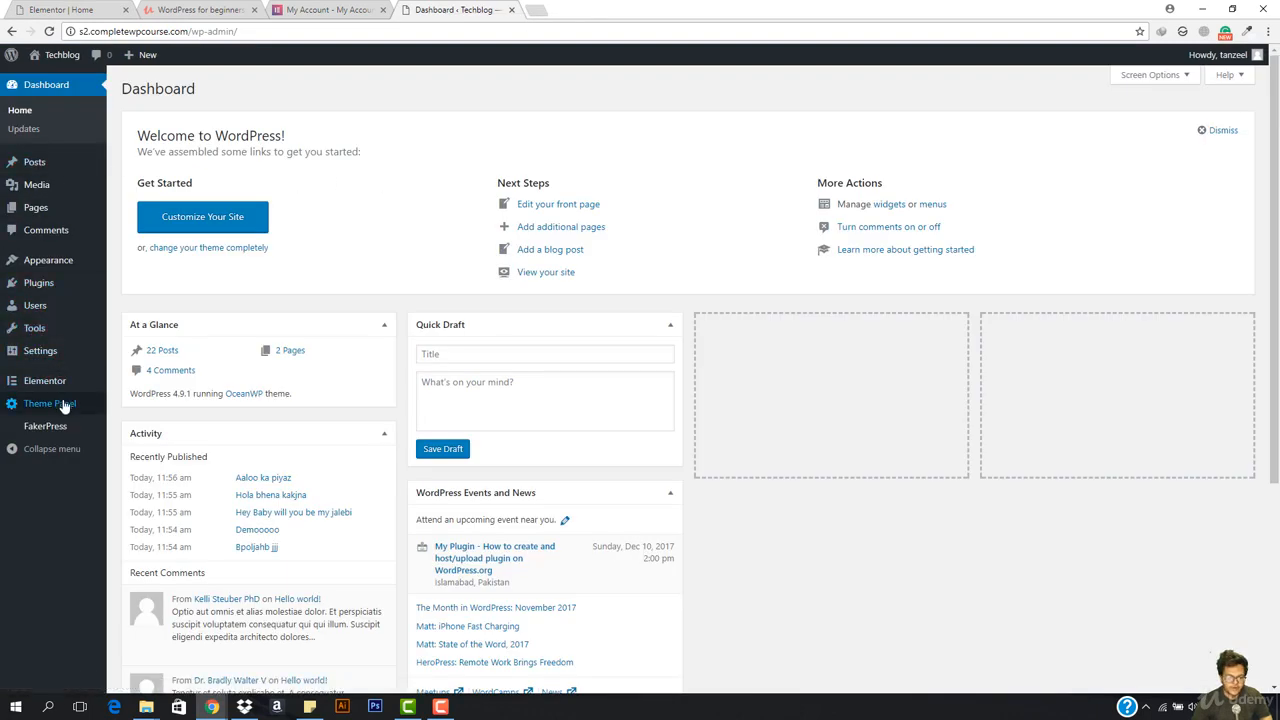
Go to the Add Plugins page and open the form for uploading a plugin in .zip format
mouse_move(49, 286)
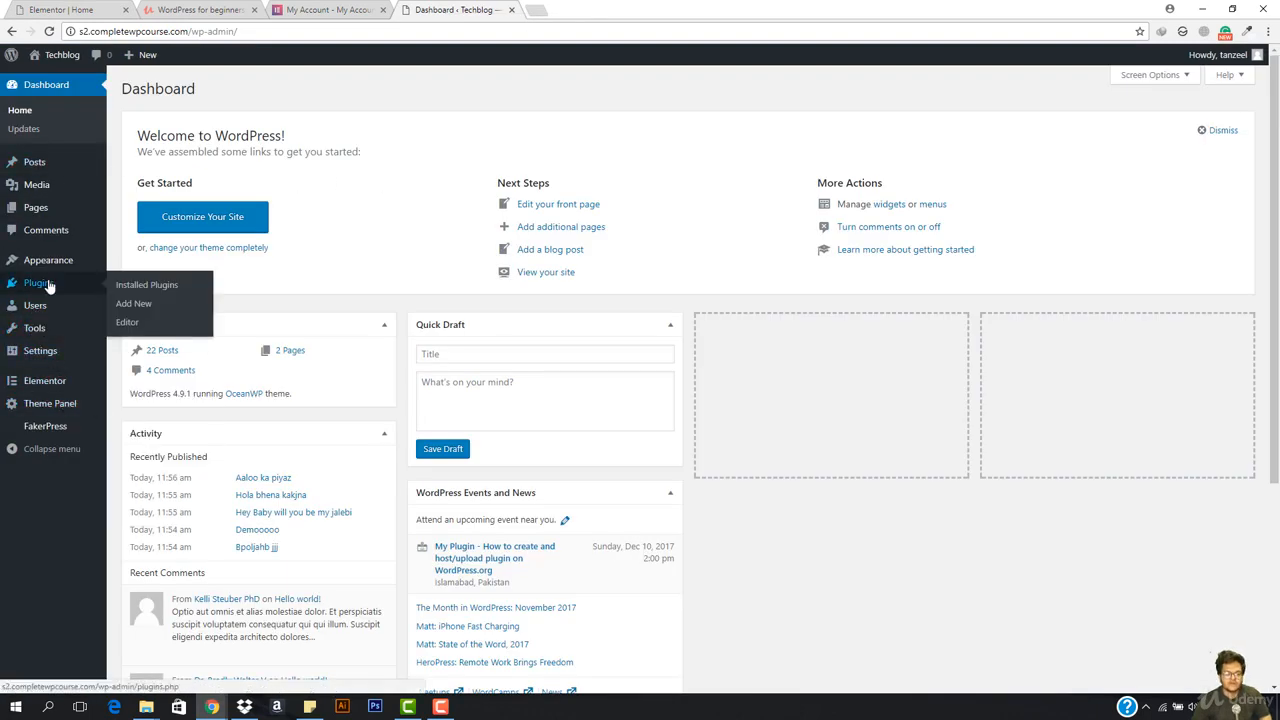
left_click(128, 304)
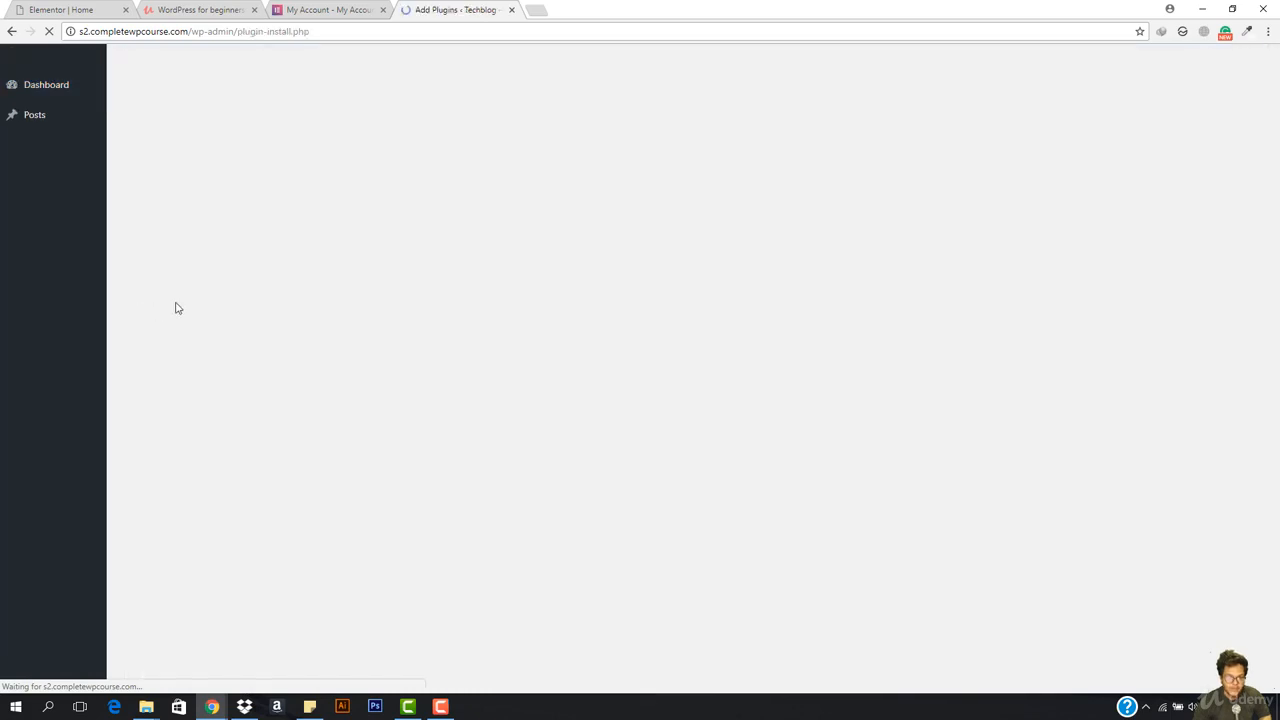
left_click(1170, 128)
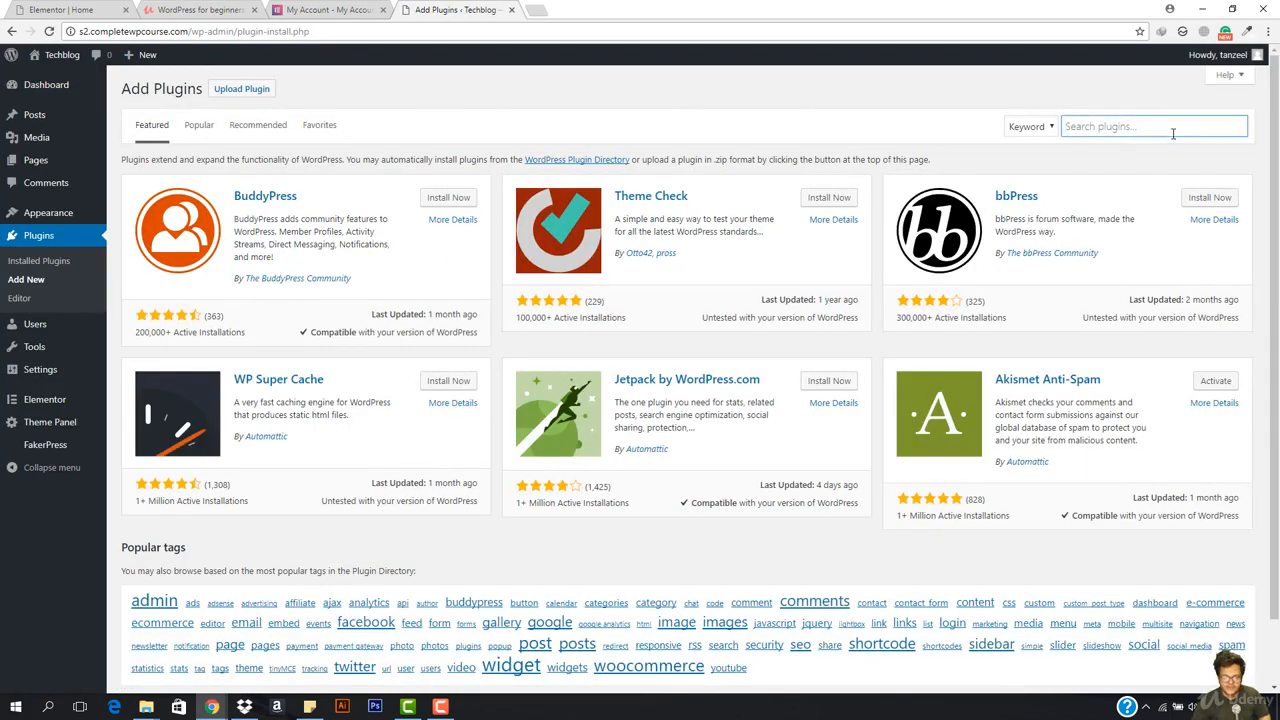
left_click(241, 89)
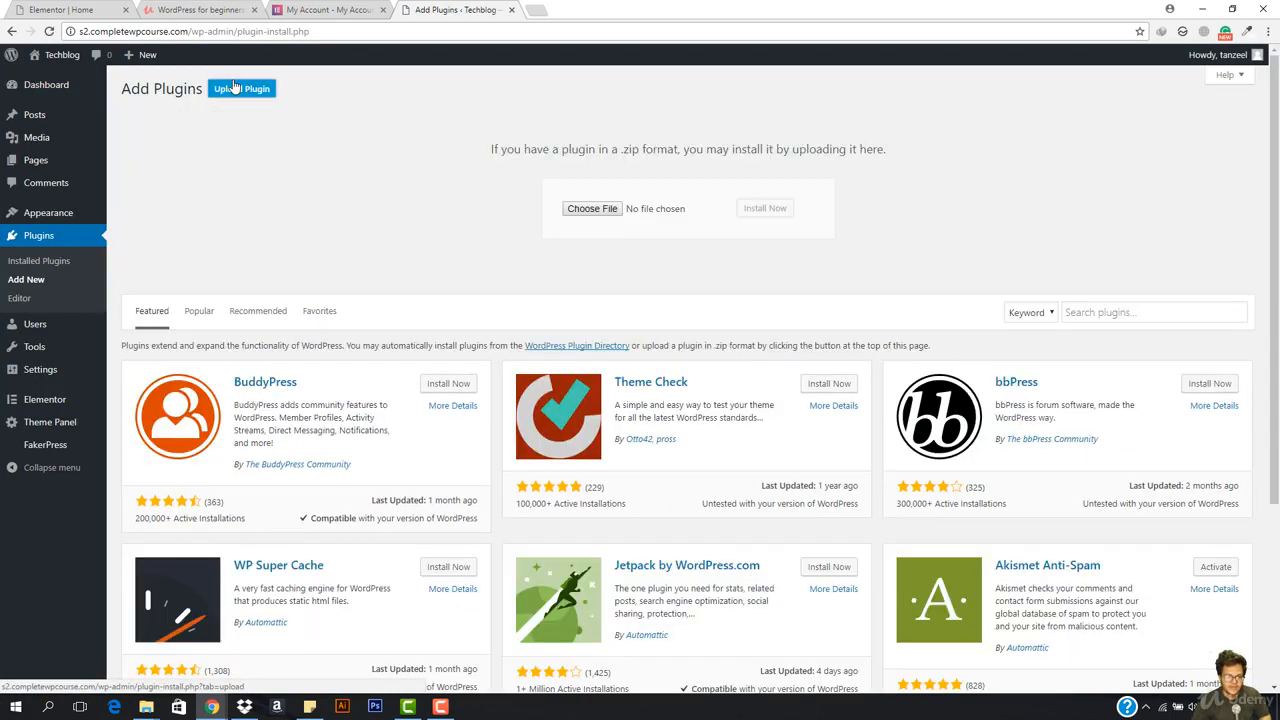
Install and activate the Elementor Pro plugin from the file elementor-pro-1.10.0.zip in the Downloads folder
left_click(592, 209)
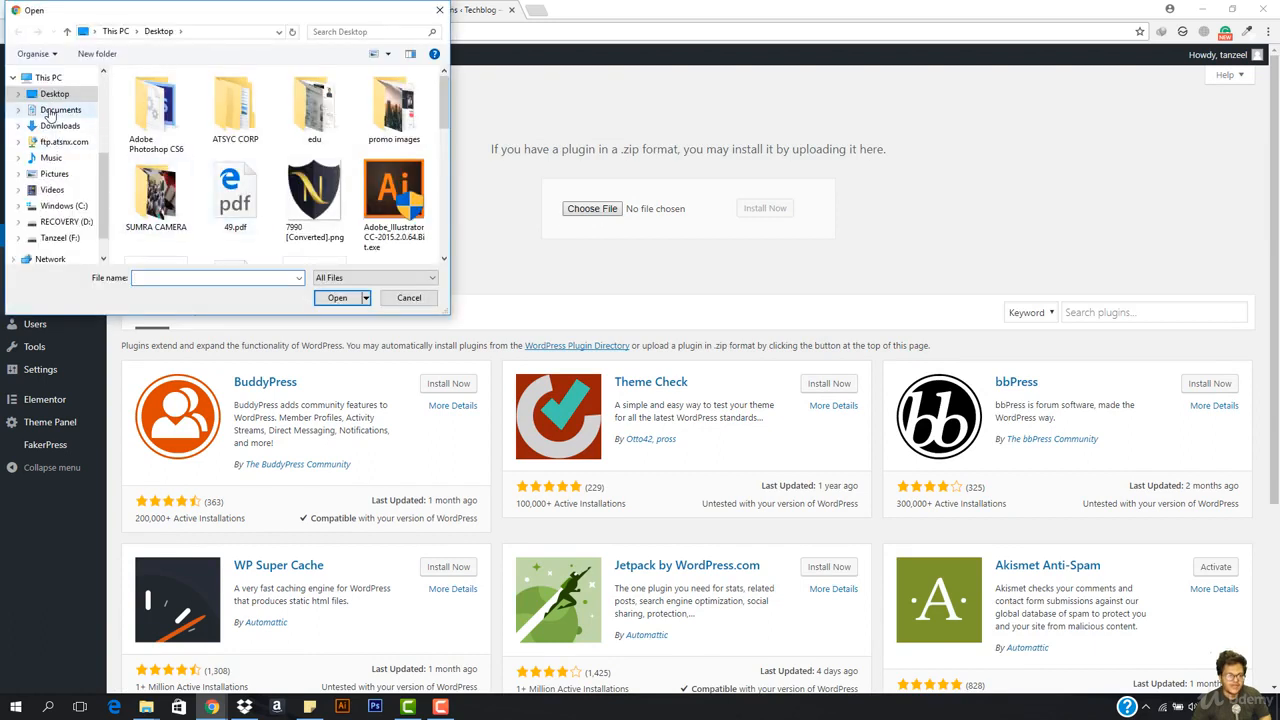
left_click(62, 110)
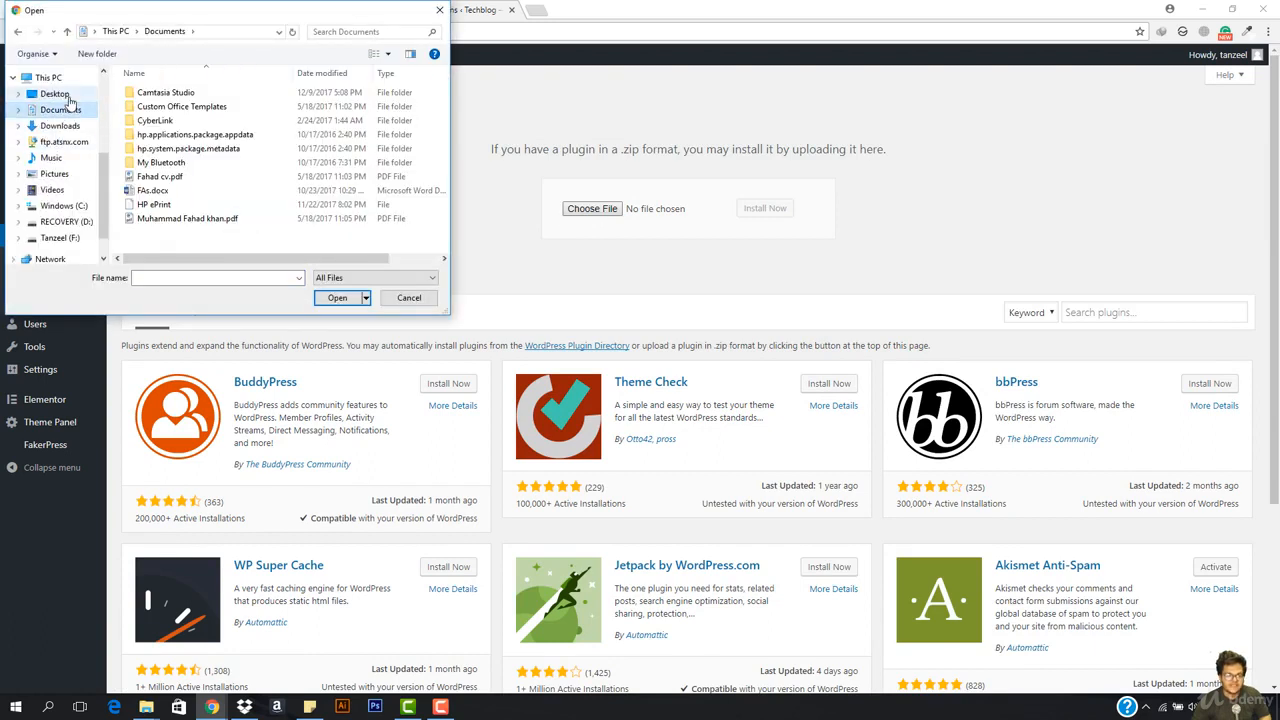
left_click(62, 126)
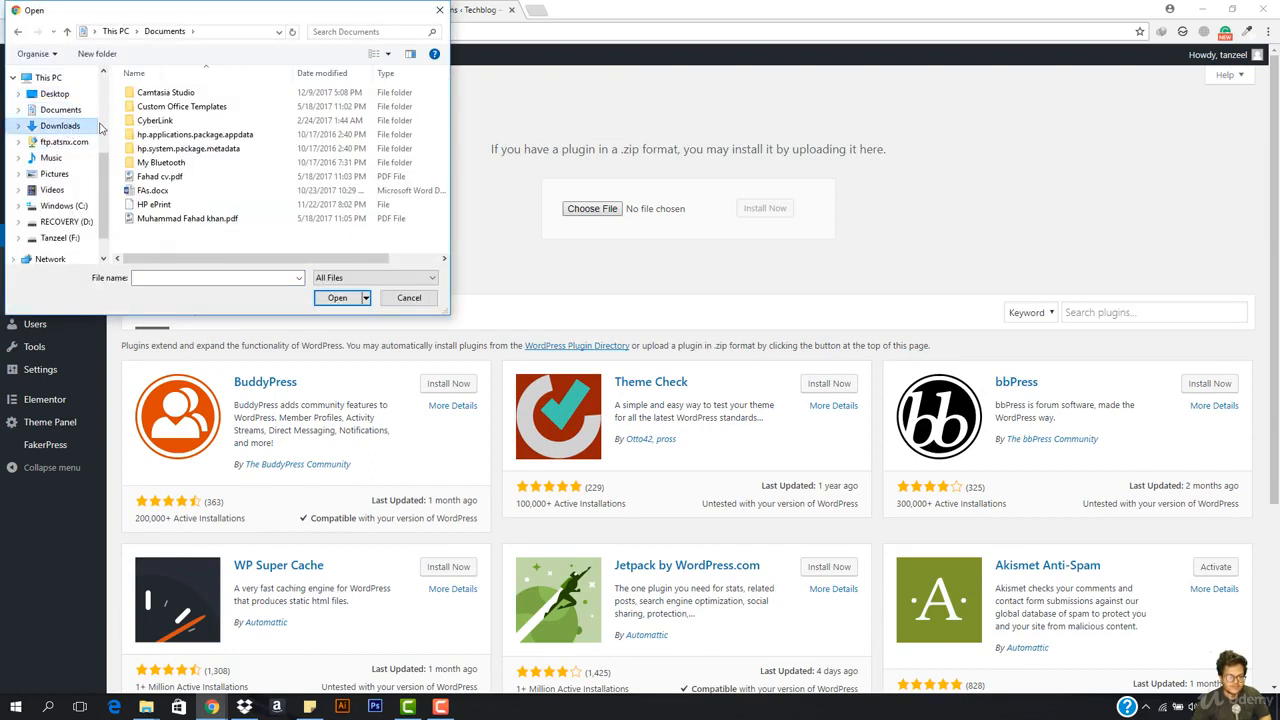
scroll(220, 170, "down", 5)
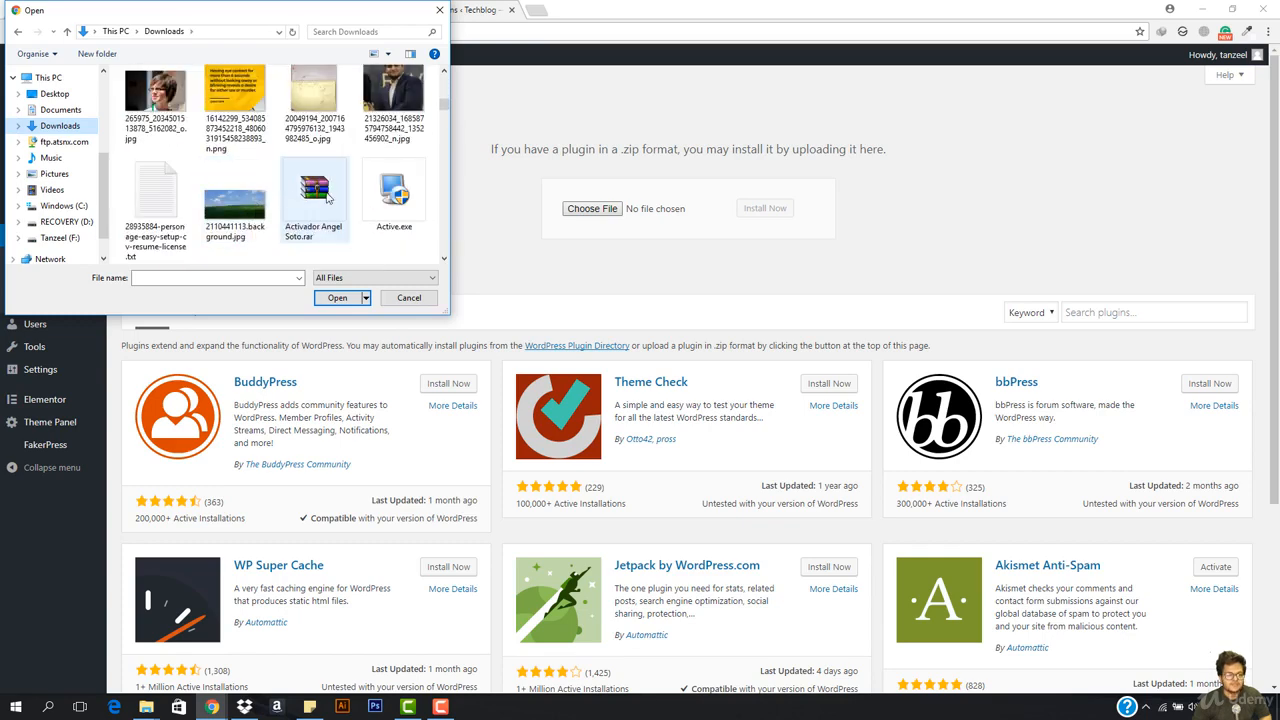
left_click(327, 198)
key("e")
key("e")
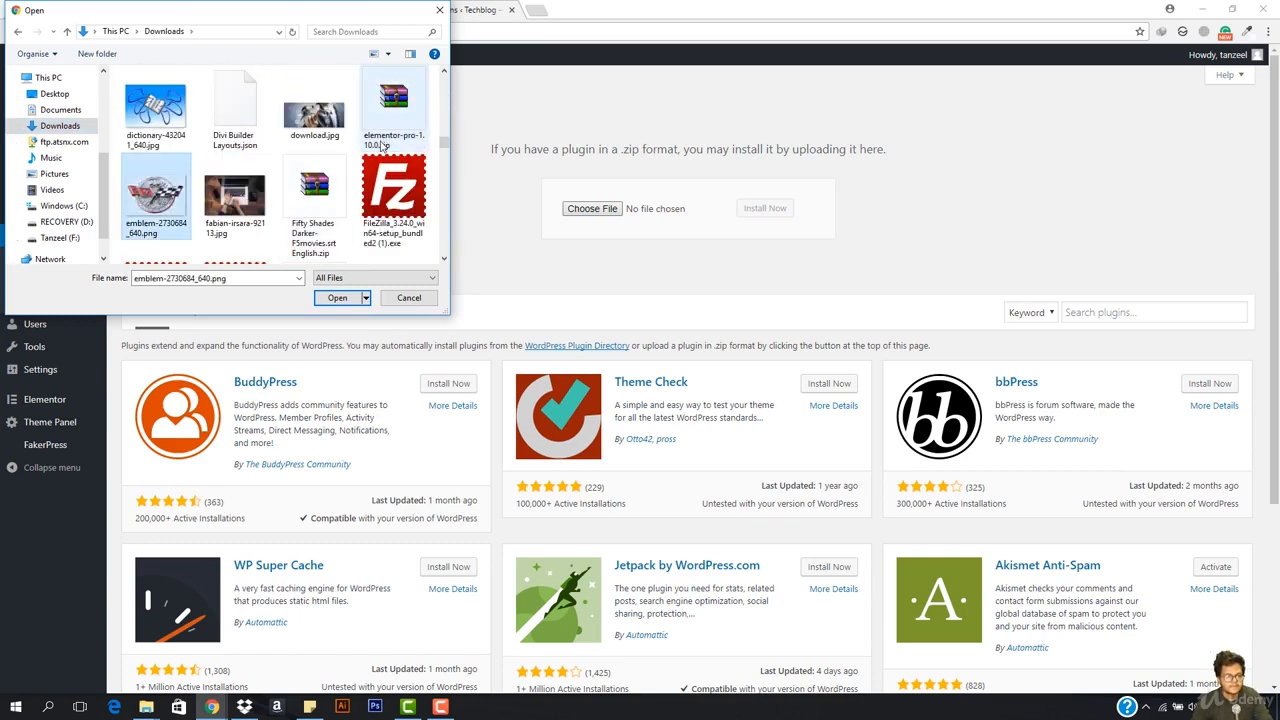
double_click(415, 105)
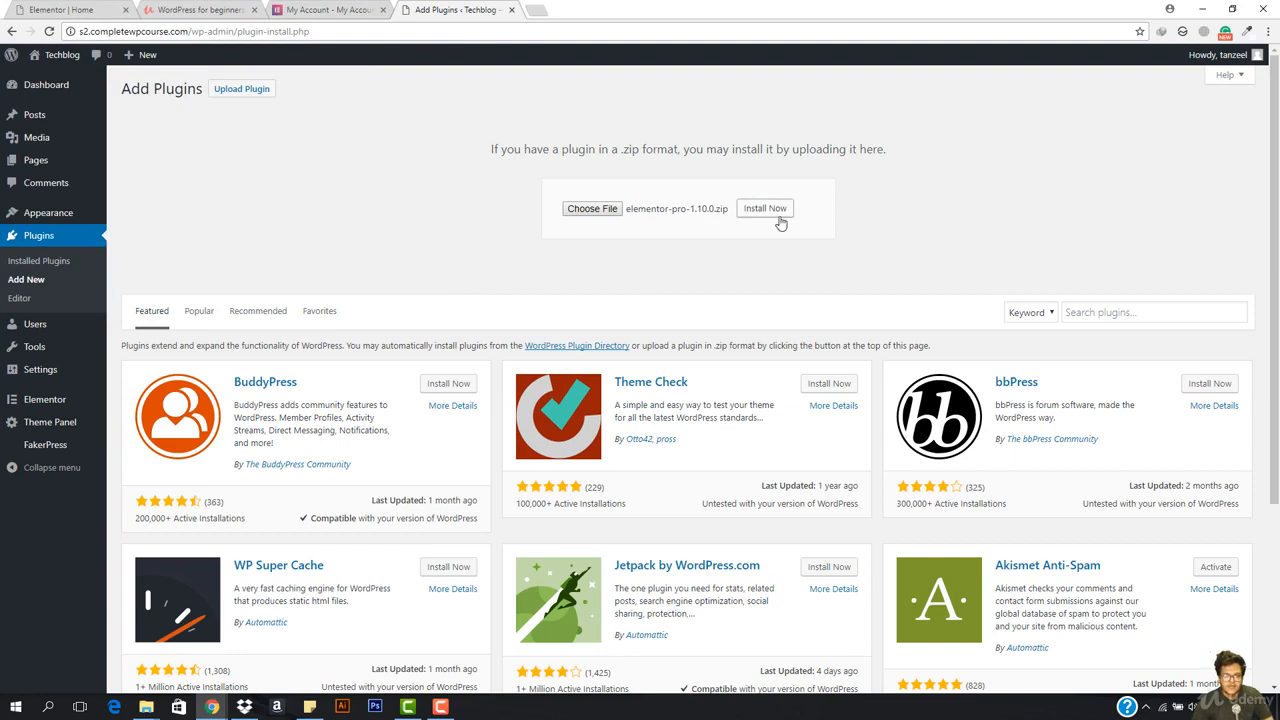
left_click(775, 220)
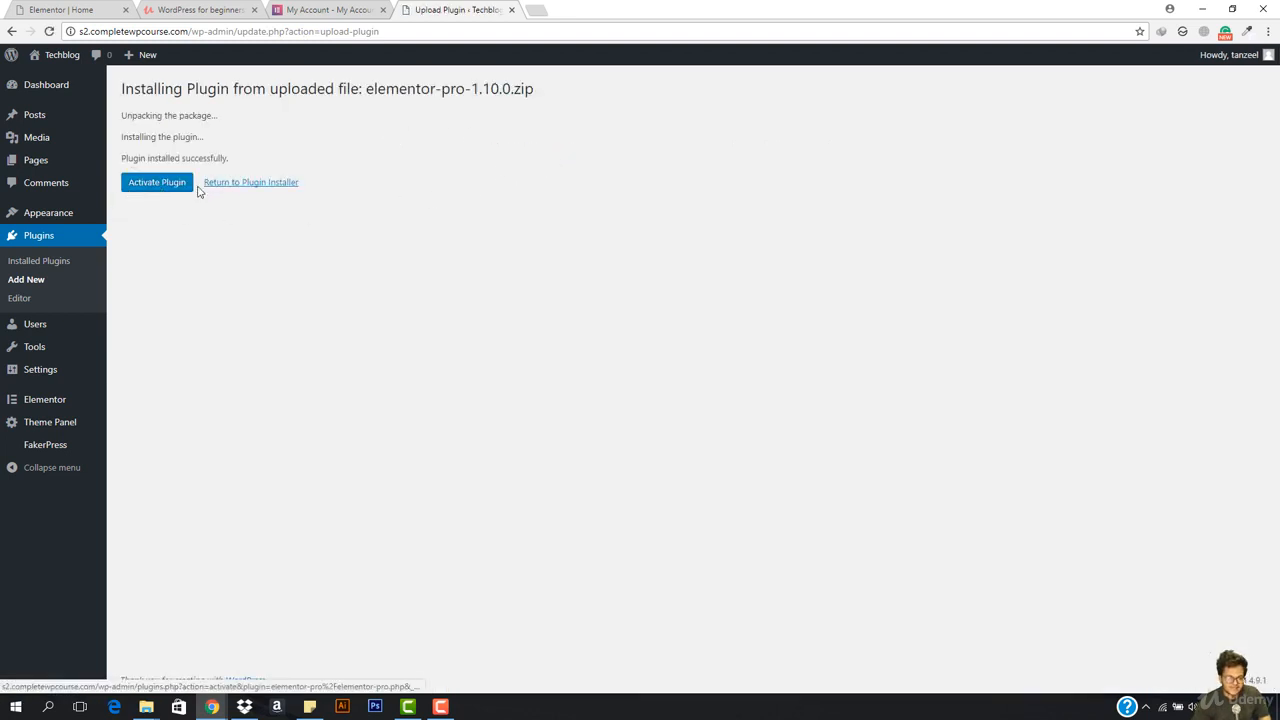
left_click(149, 187)
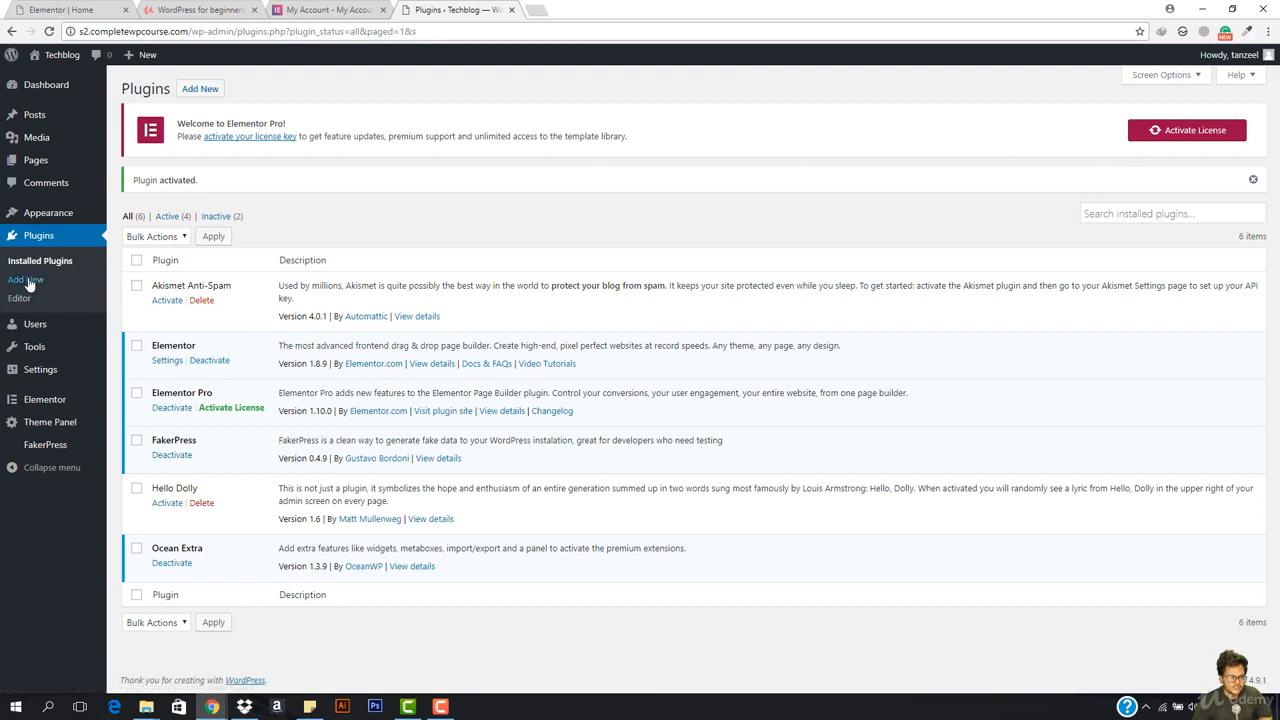
Reload the Home page's Elementor editor and review the widgets listed under Pro Elements
left_click(55, 9)
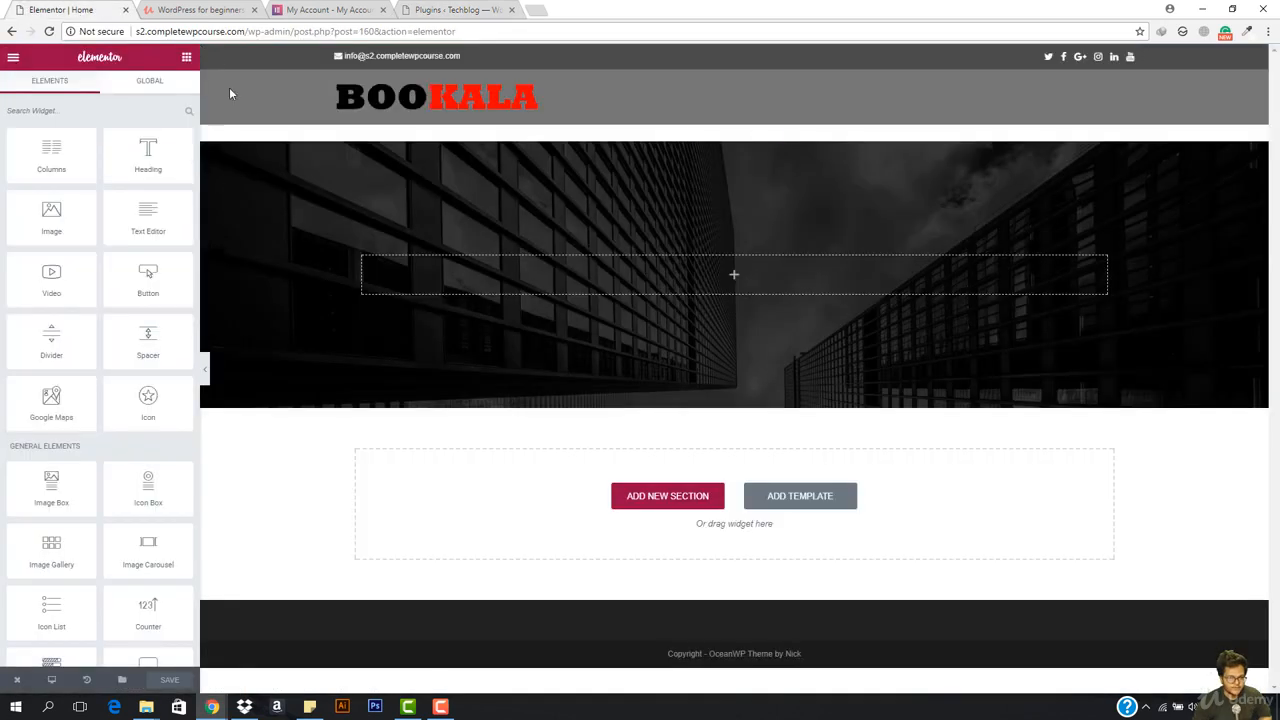
left_click(502, 33)
key("Return")
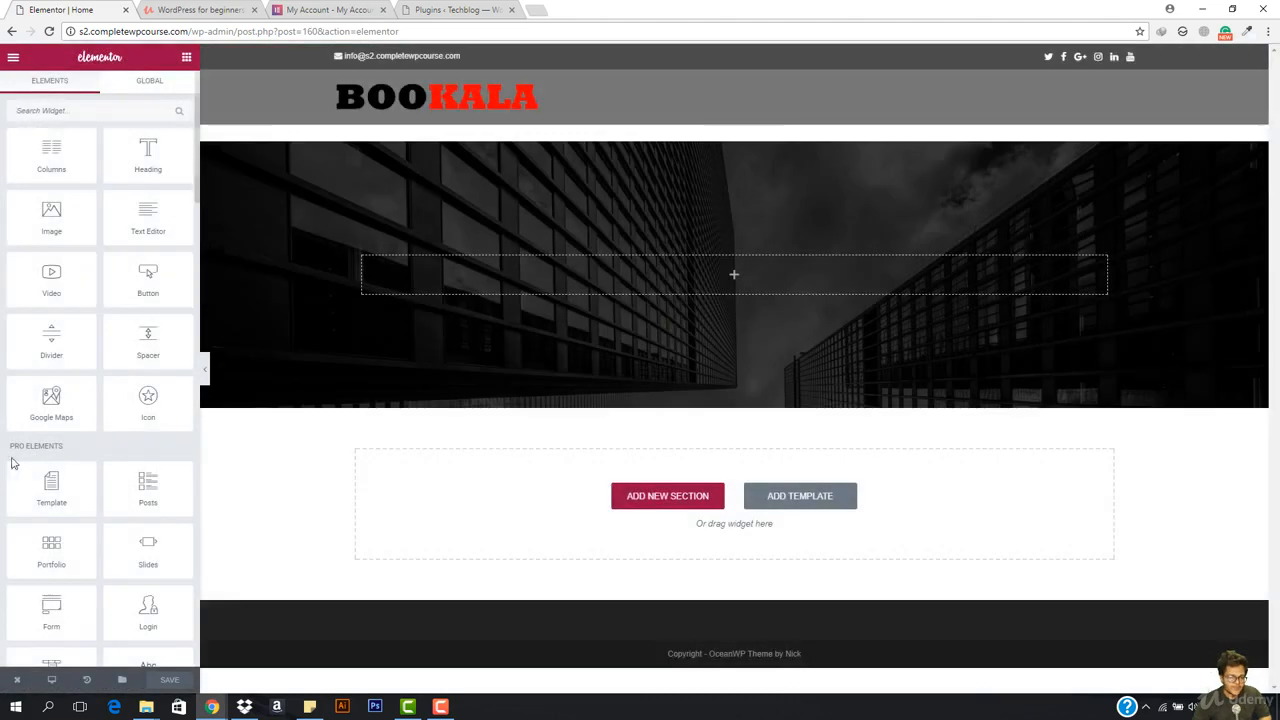
scroll(99, 437, "down", 4)
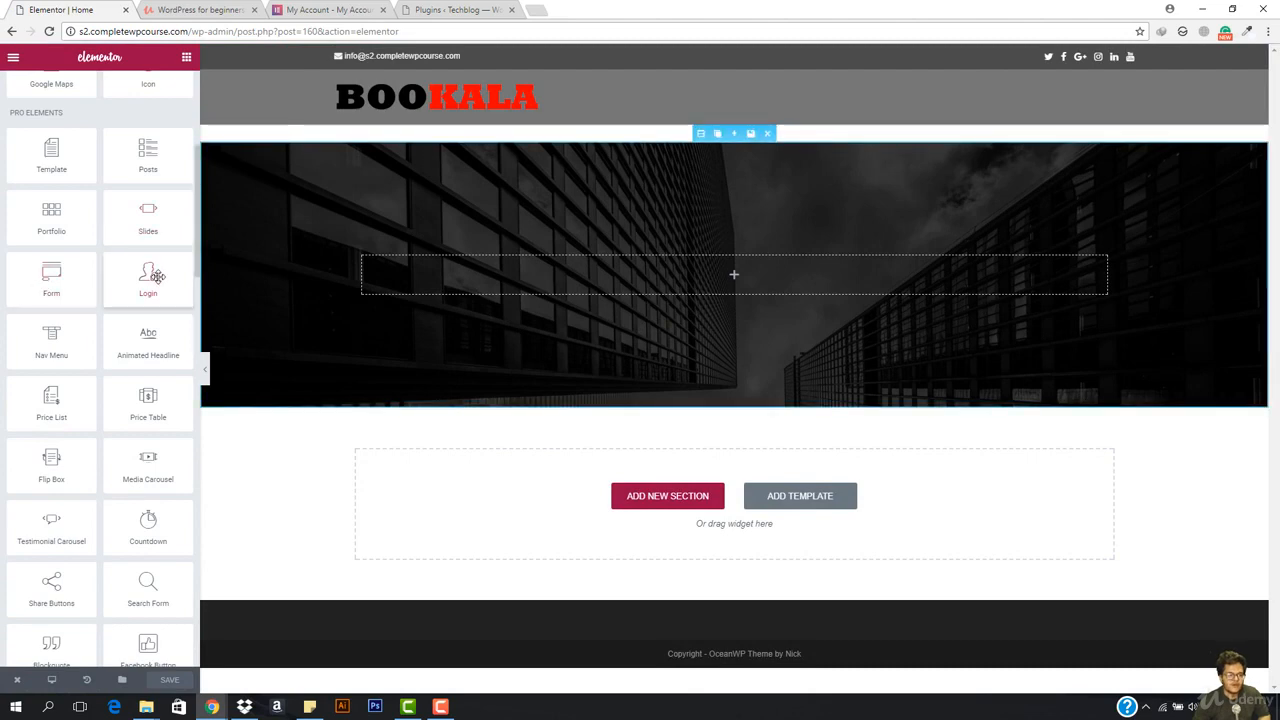
scroll(80, 371, "down", 2)
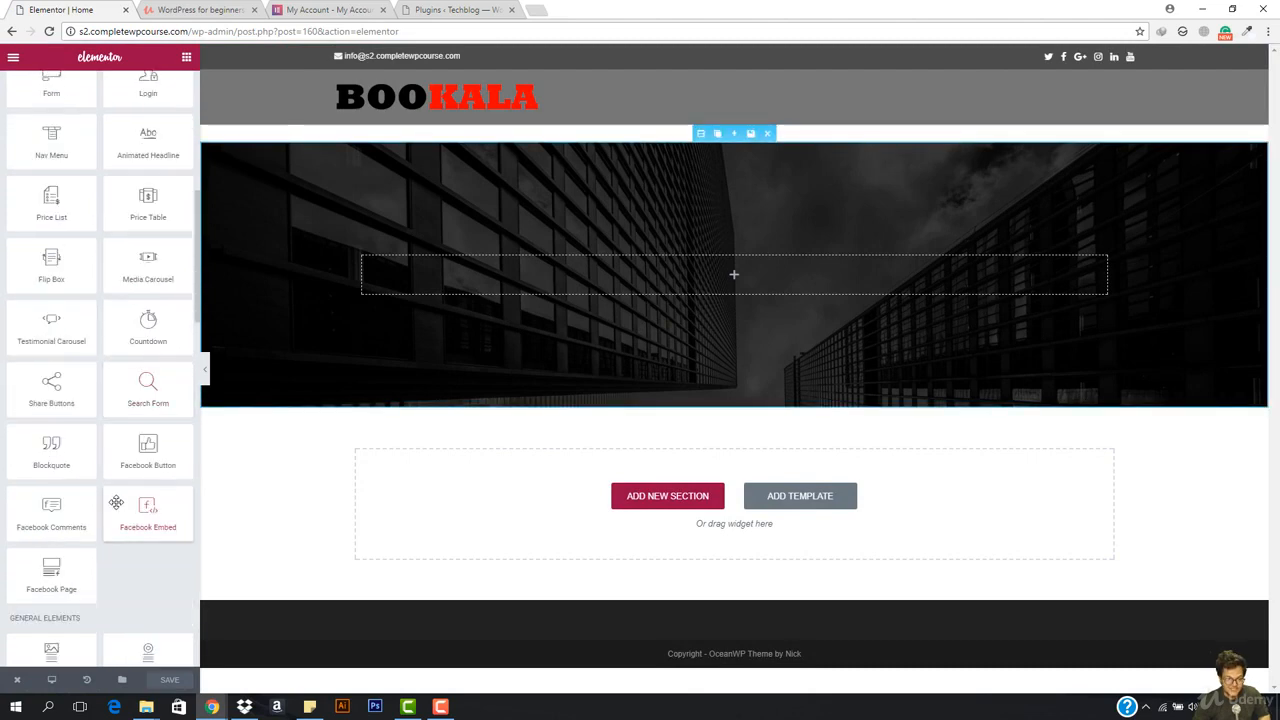
Add a Posts widget to the empty column of the dark image section and check its post grid
scroll(114, 500, "up", 3)
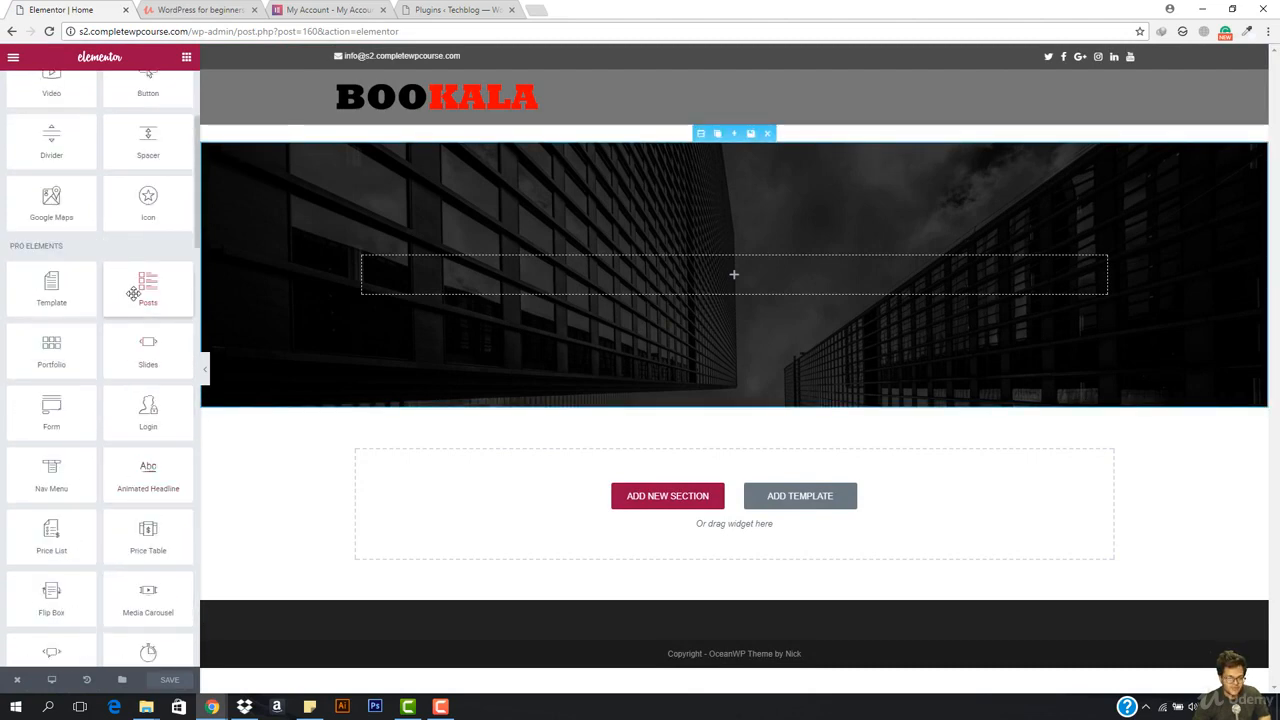
left_click_drag(145, 287, 718, 276)
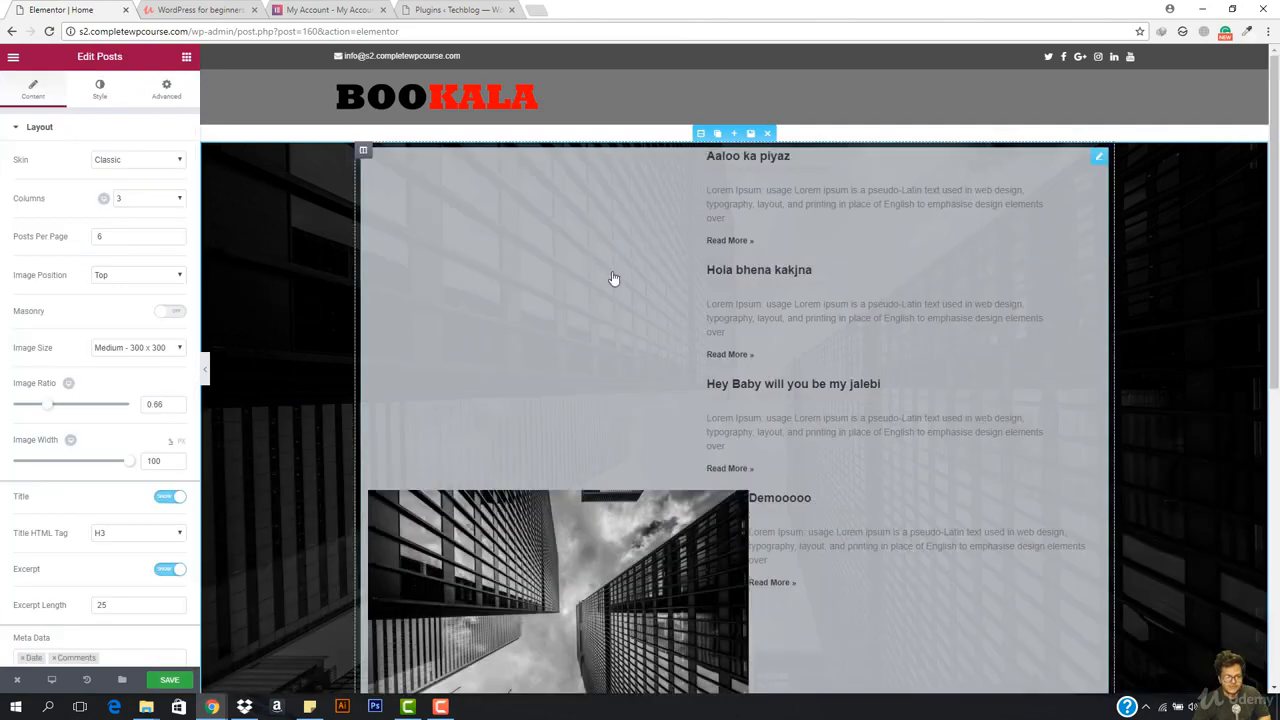
scroll(766, 306, "down", 2)
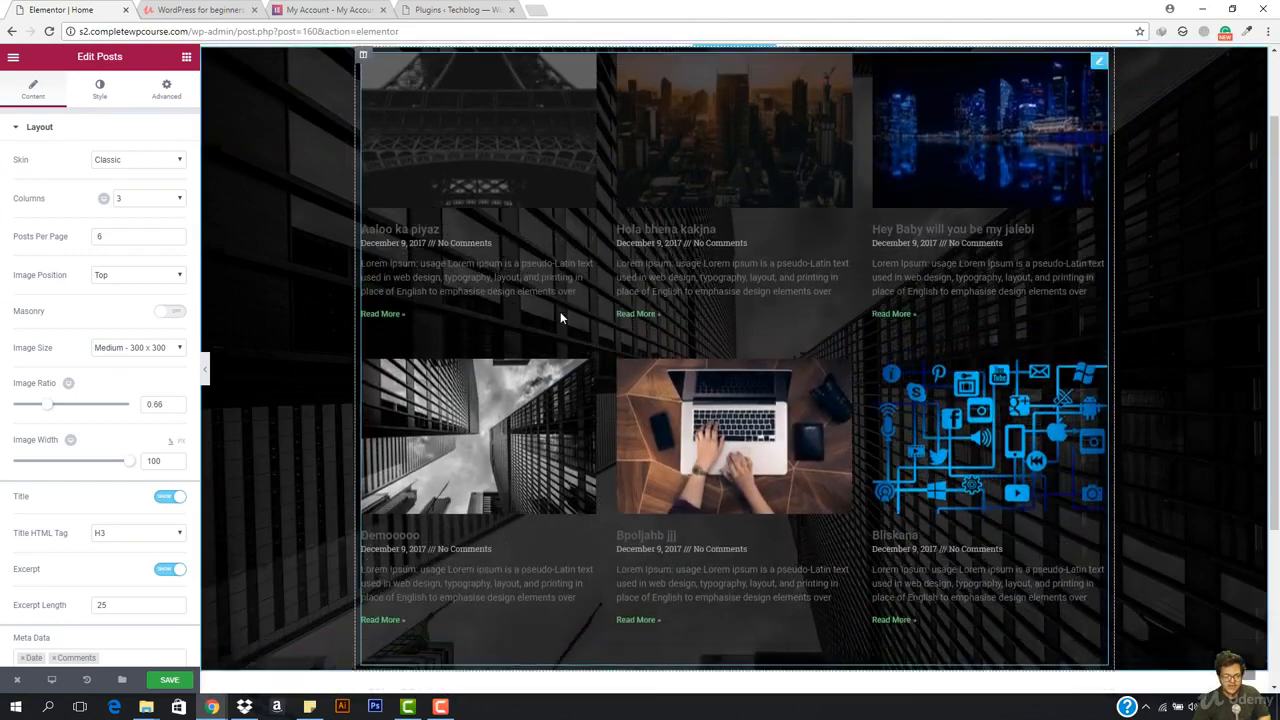
scroll(560, 311, "up", 2)
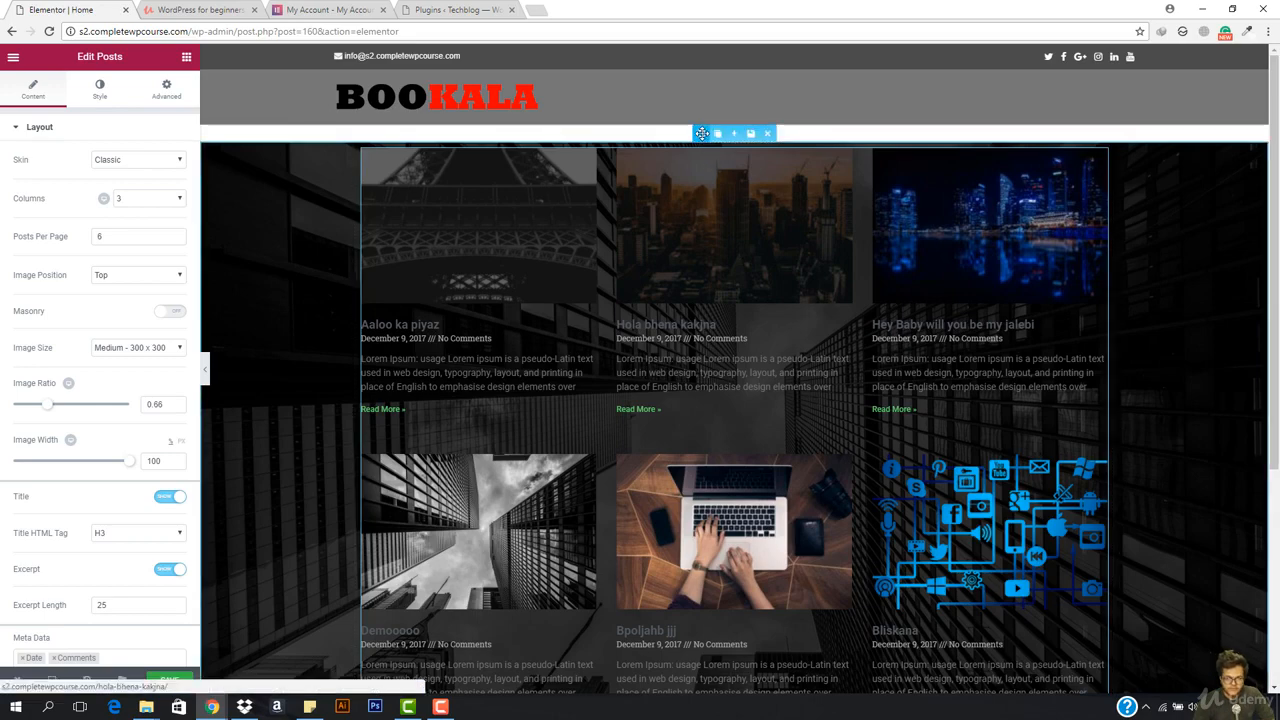
Try the Cards skin on the Posts widget and switch it back to Classic
left_click(153, 167)
left_click(148, 184)
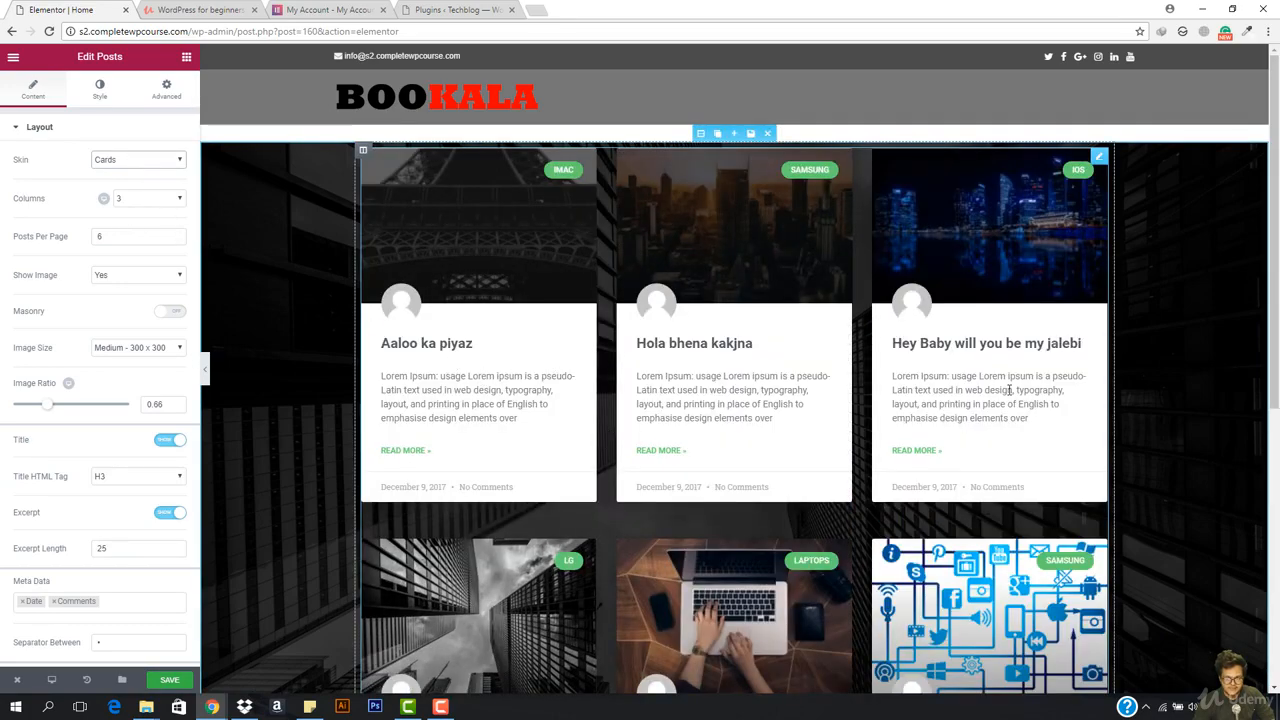
left_click(148, 162)
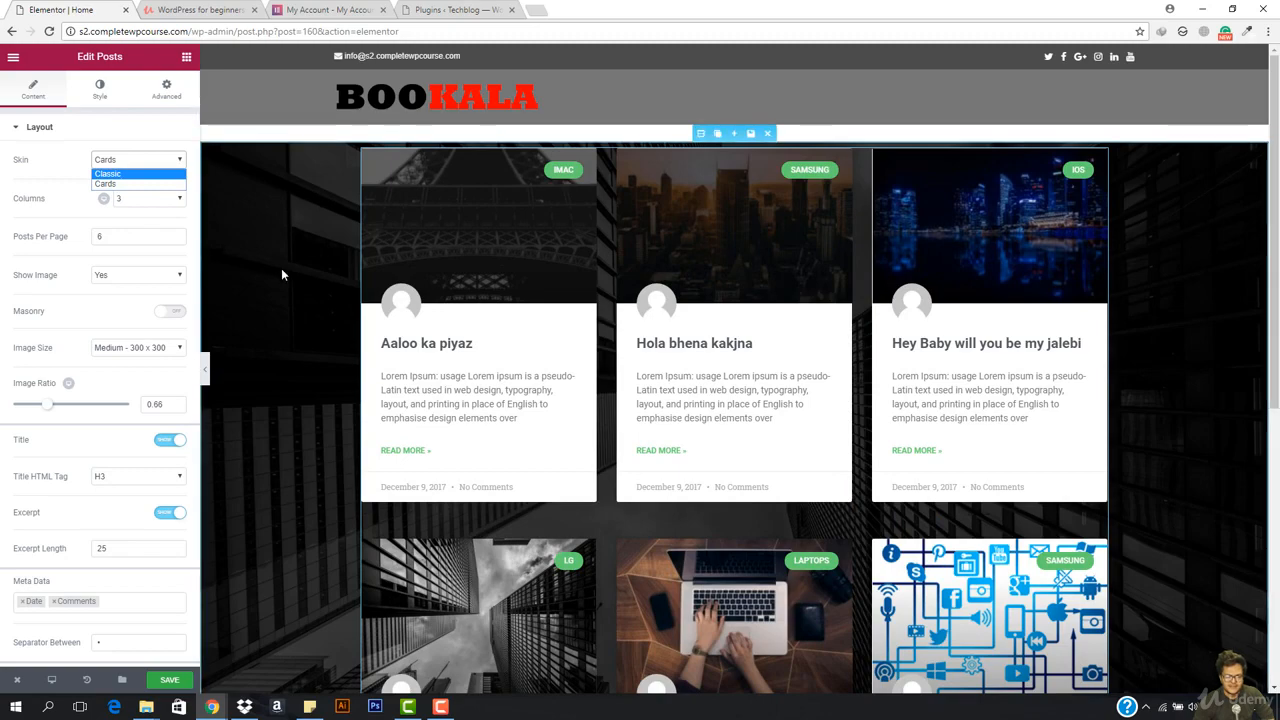
left_click(137, 174)
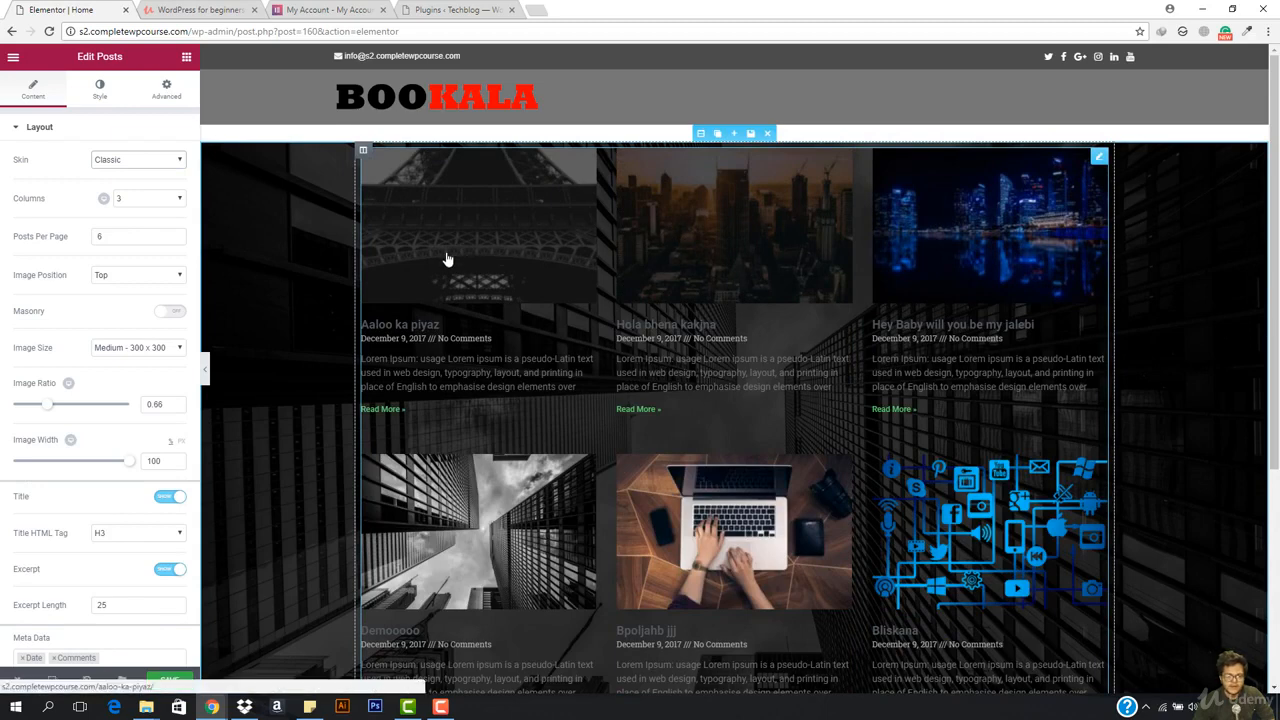
Set the Posts widget to show 3 posts per page in 3 columns
left_click(143, 234)
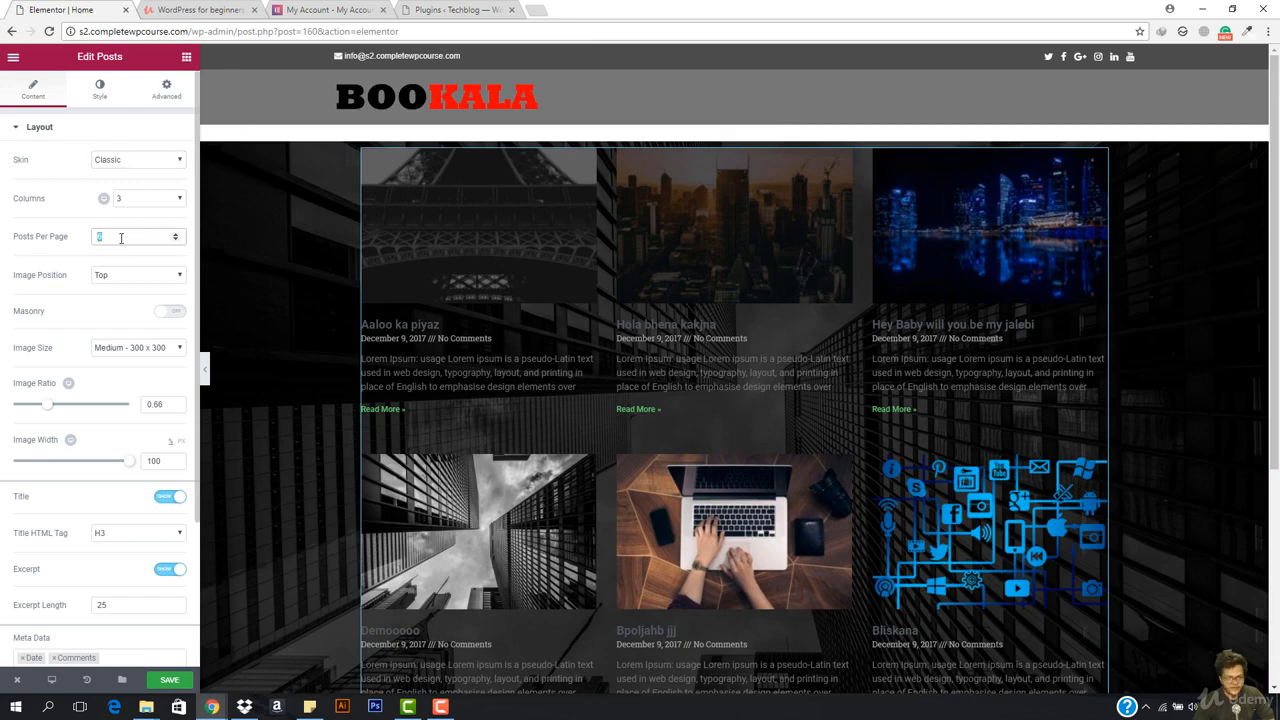
type("3")
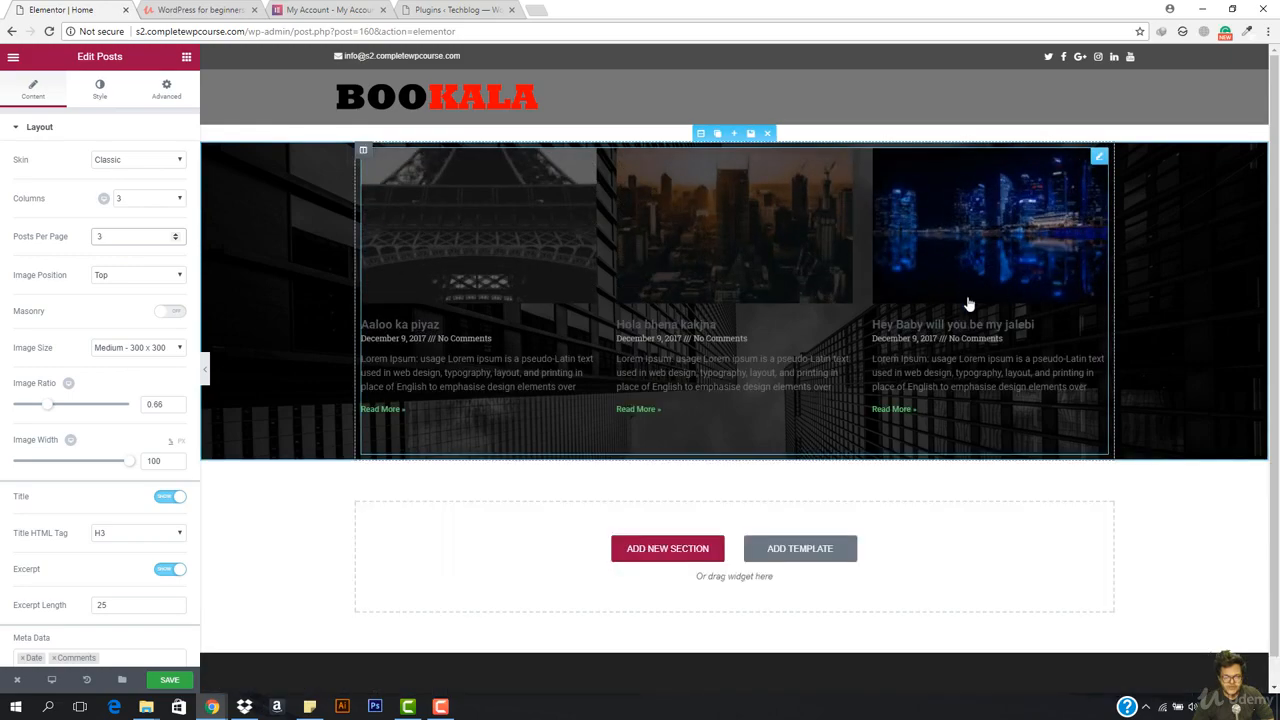
left_click(143, 199)
left_click(137, 233)
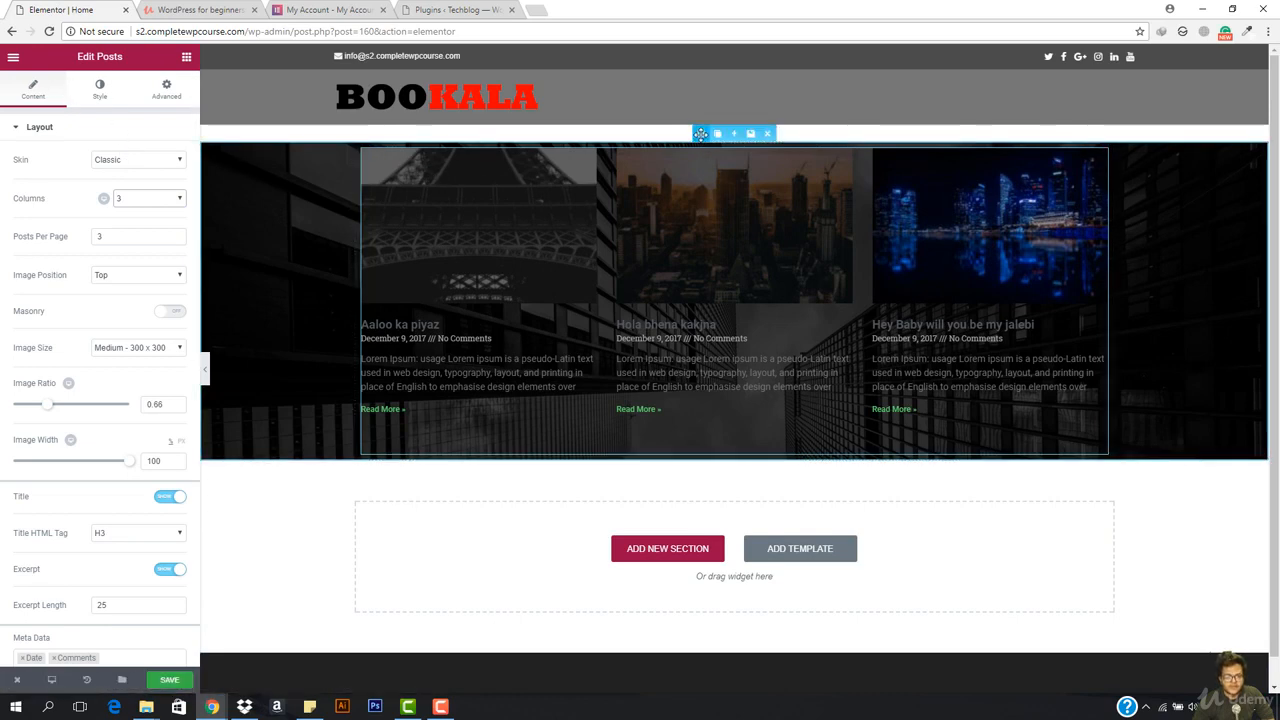
Try the Full Width content setting on the dark image section and return it to Boxed, previewing the page with each
left_click(701, 134)
left_click(113, 222)
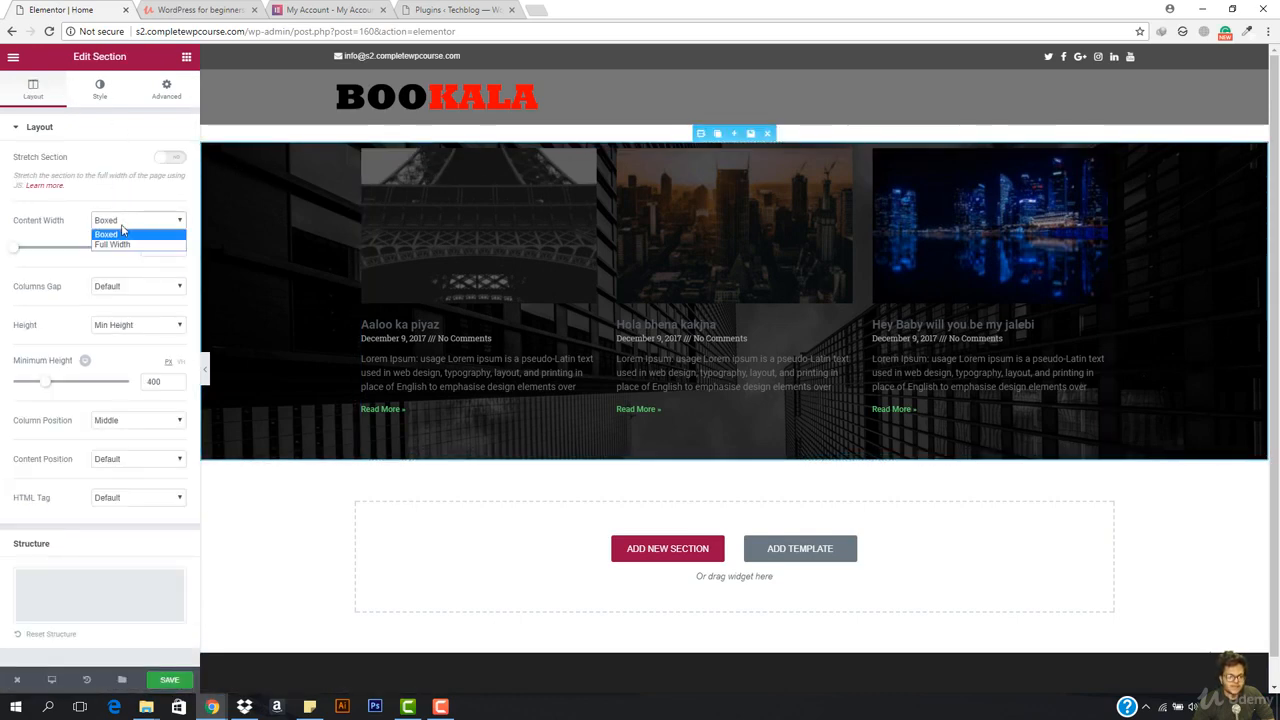
left_click(115, 245)
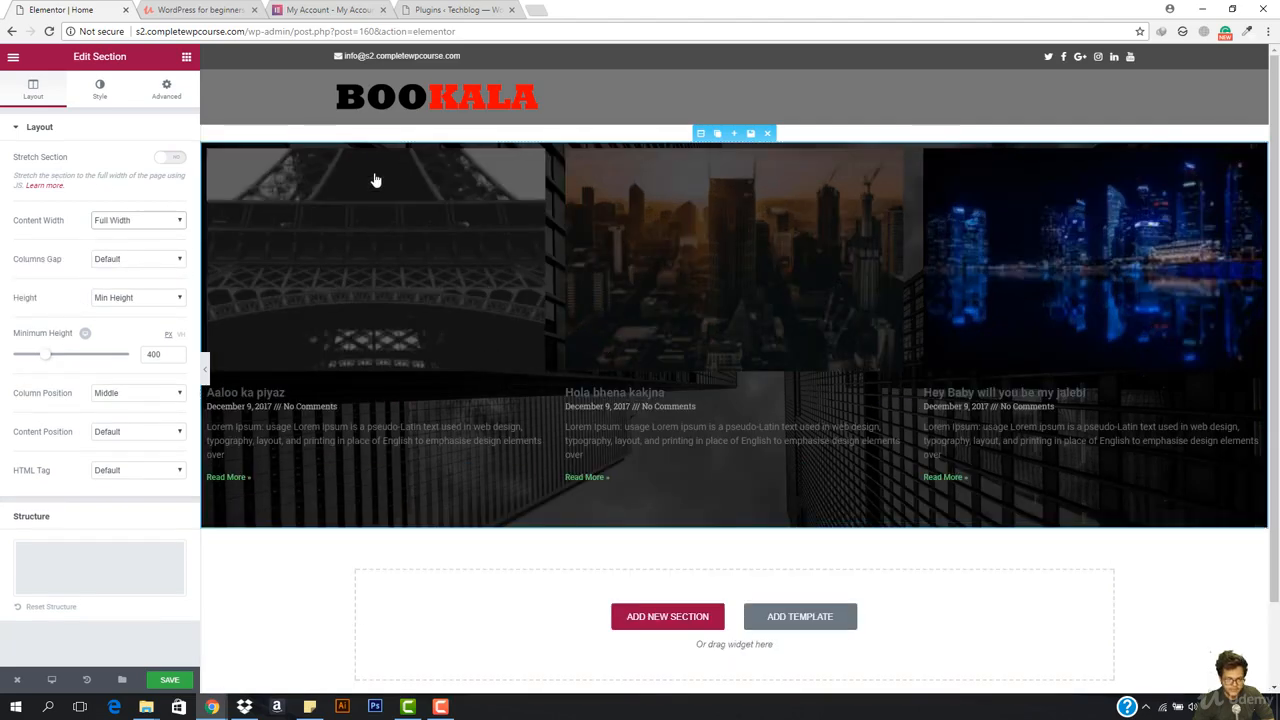
left_click(205, 370)
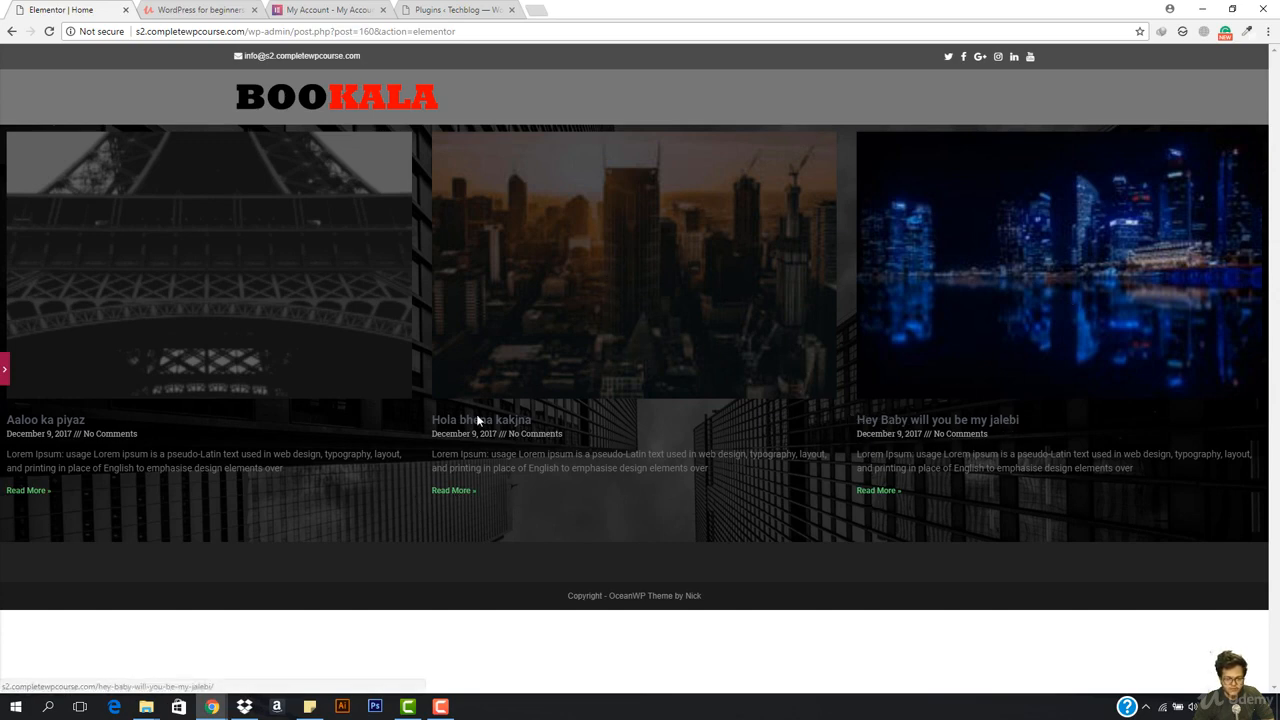
left_click(5, 367)
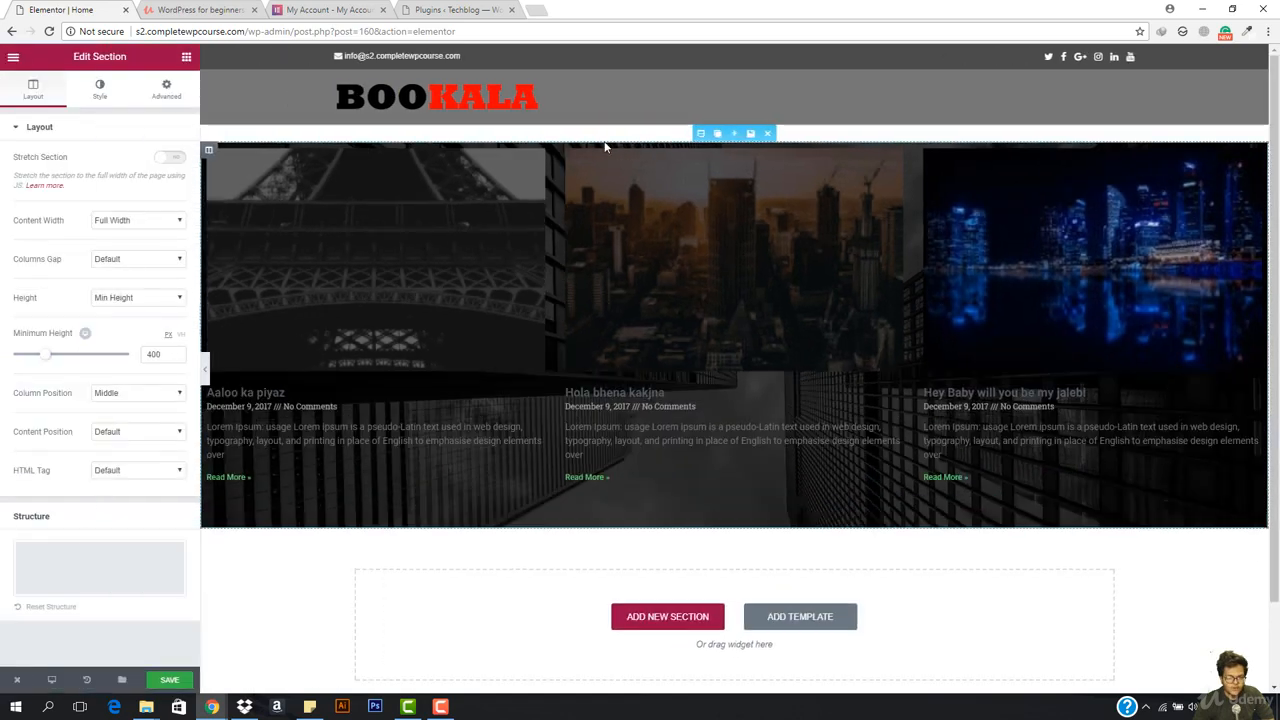
left_click(152, 224)
left_click(135, 233)
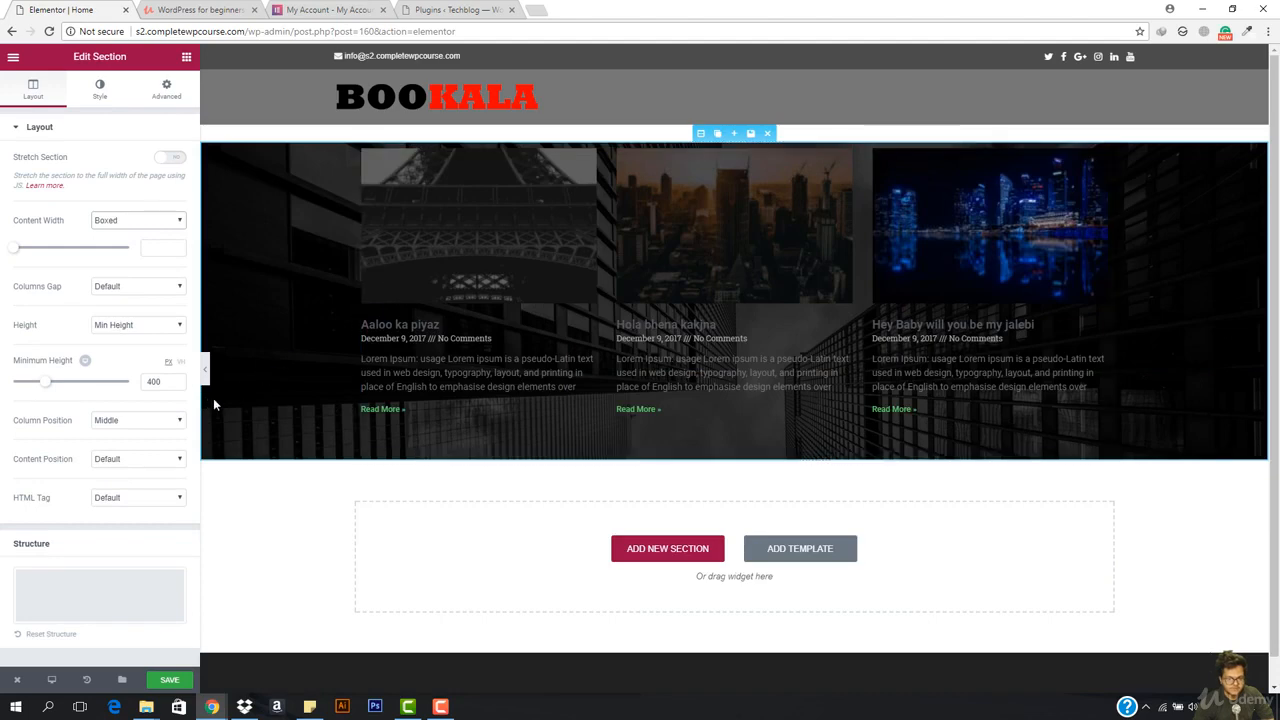
left_click(206, 369)
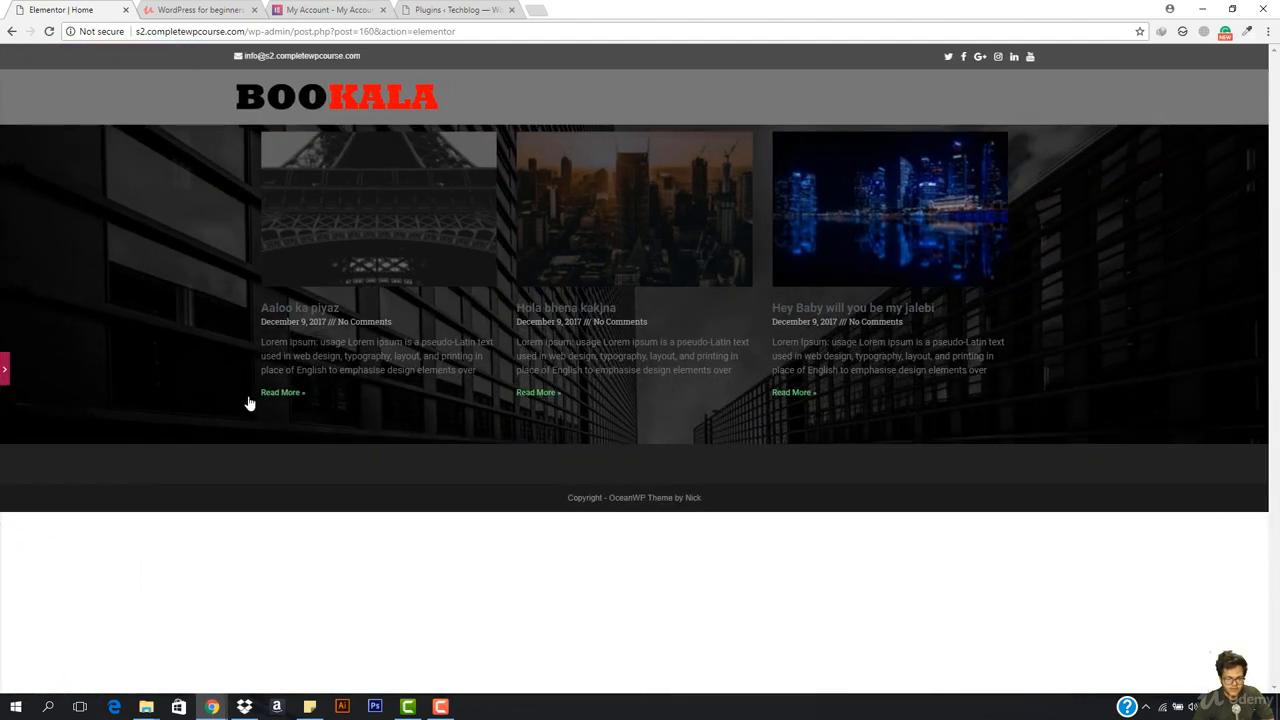
left_click(5, 370)
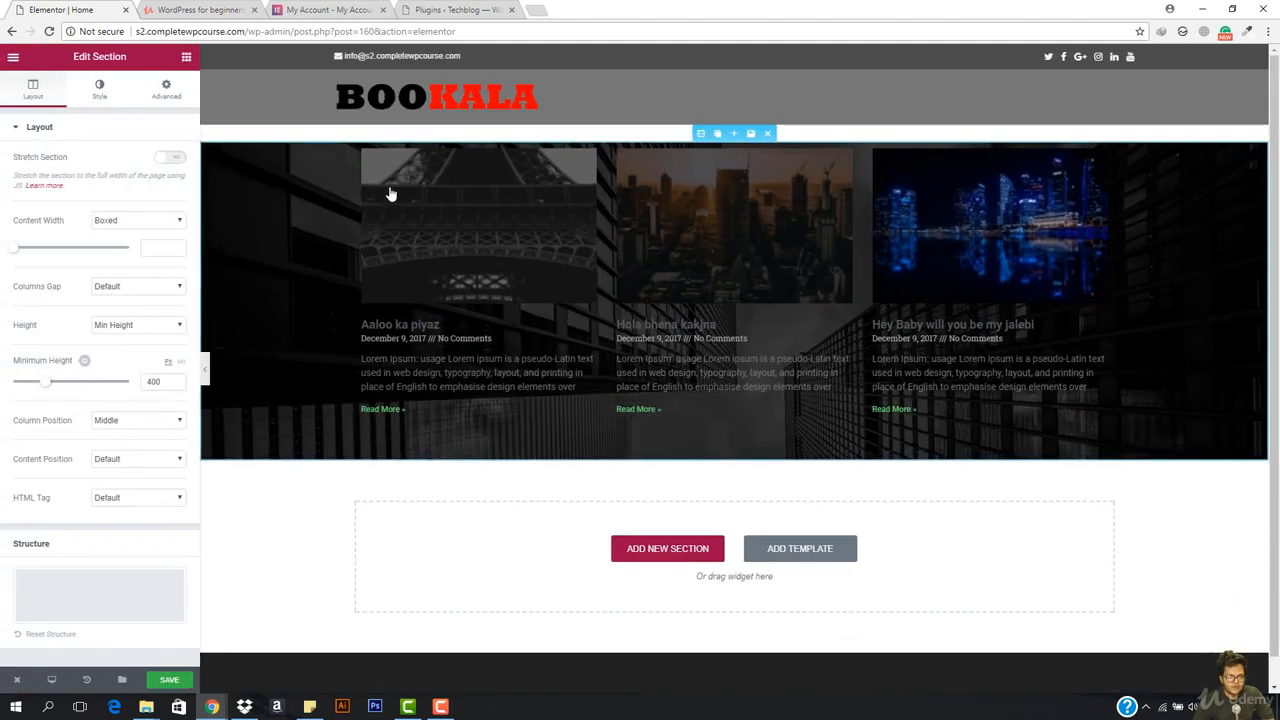
Add a Heading widget above the posts in the dark section and title it "Some Recent Post.."
left_click(373, 237)
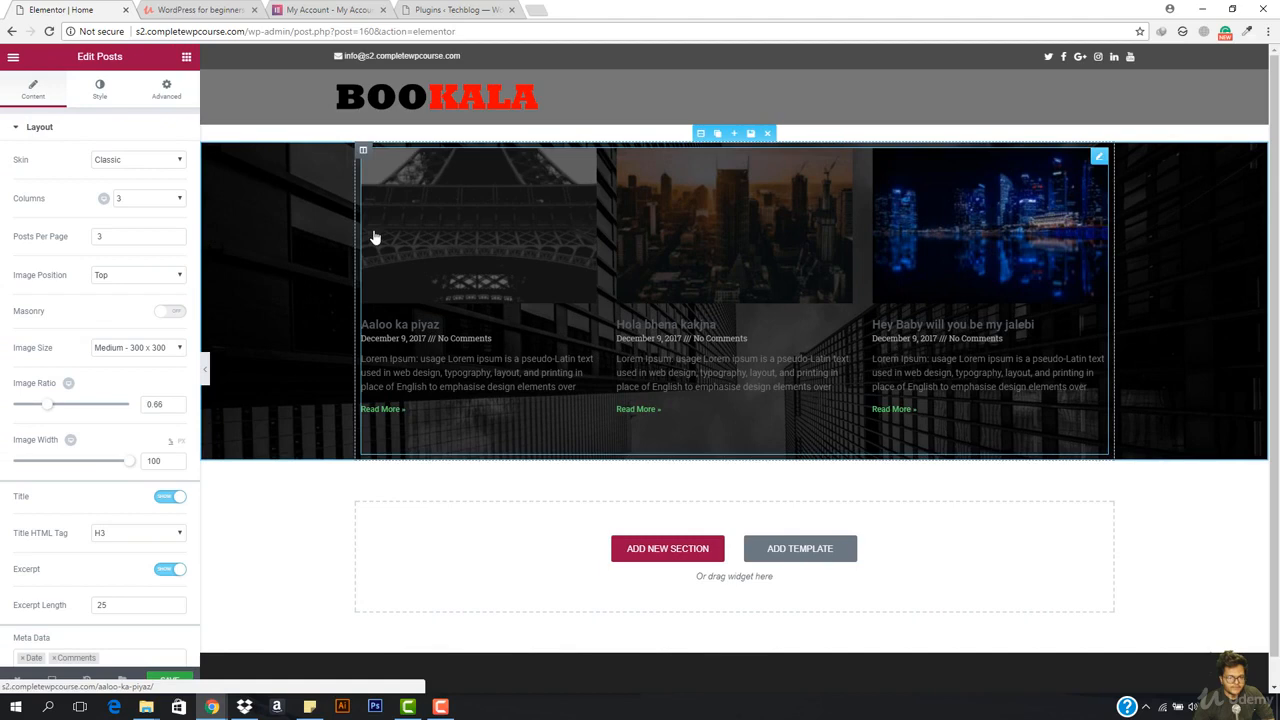
left_click(185, 56)
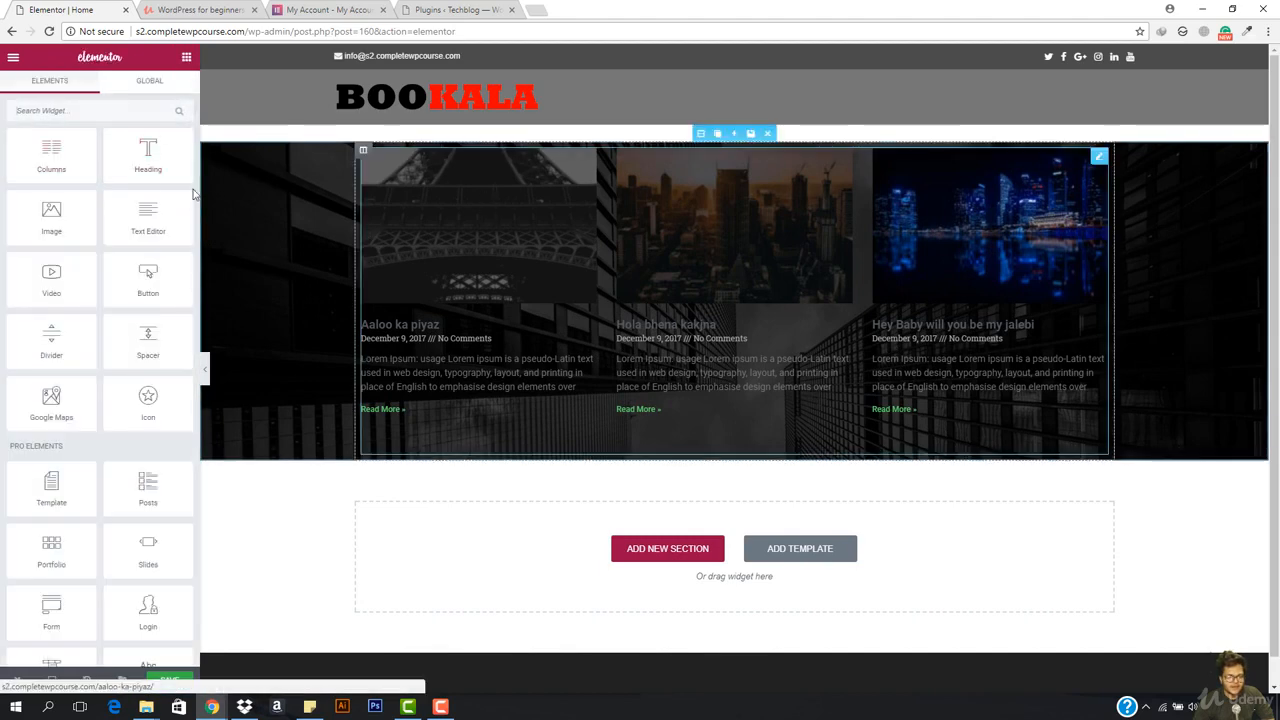
left_click_drag(121, 157, 690, 157)
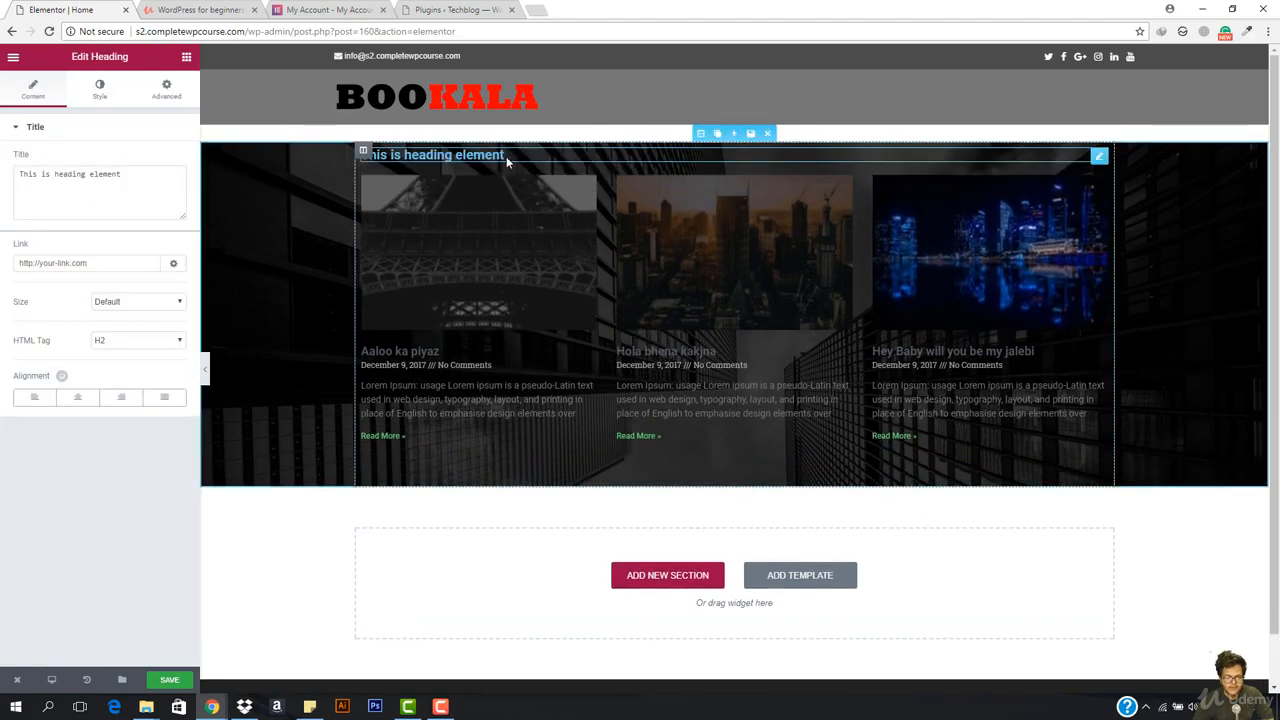
left_click(95, 207)
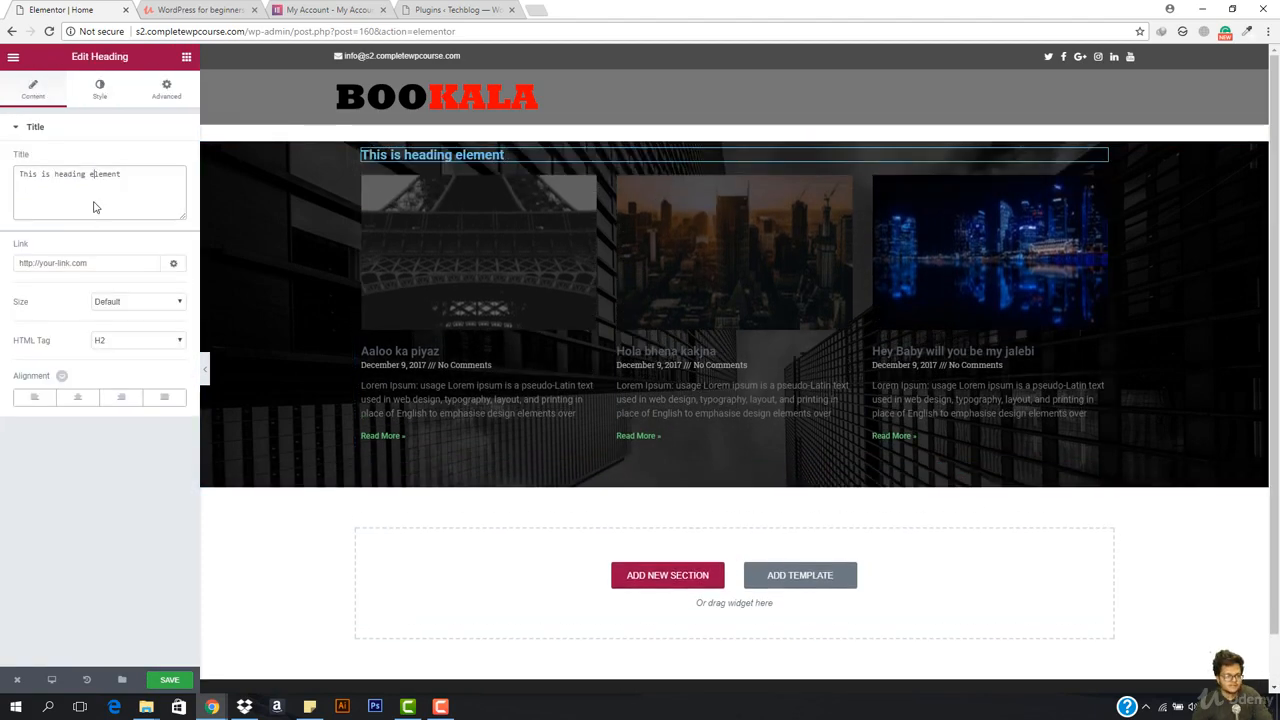
key("ctrl+a")
type("S")
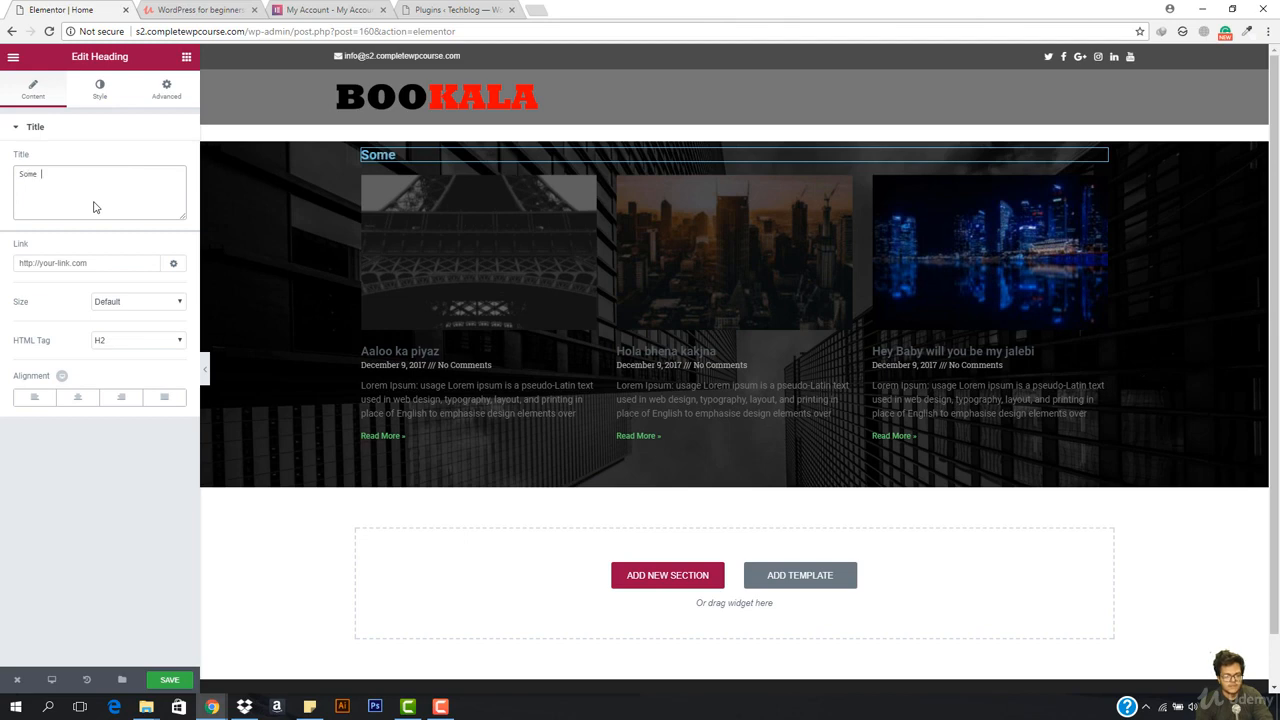
type("ome Recent Post..")
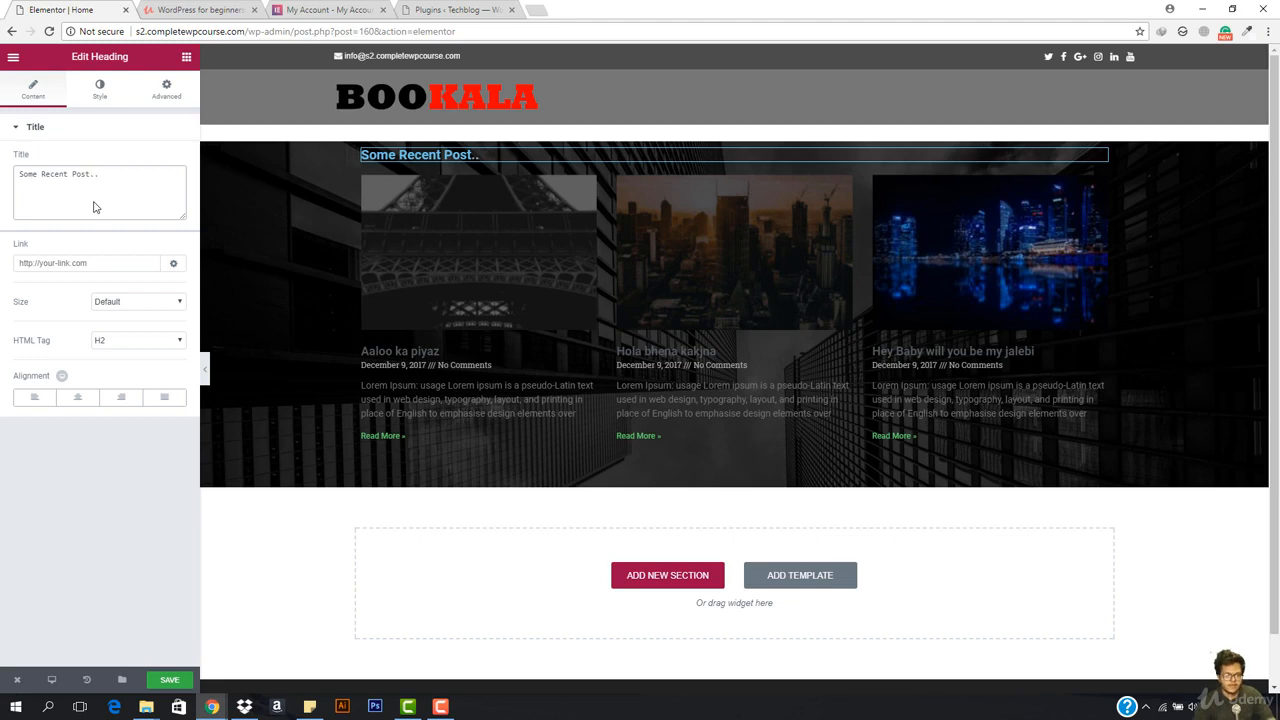
Set the heading's text color to white (#ffffff)
left_click(102, 97)
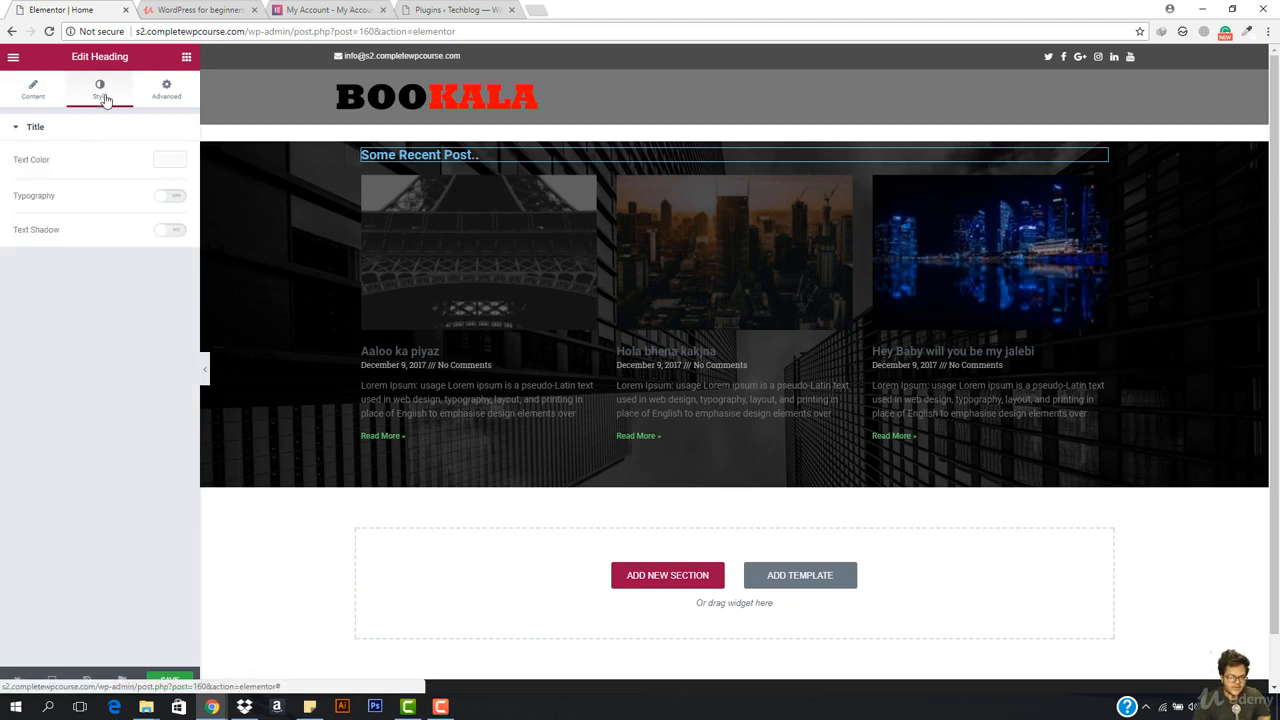
left_click(166, 160)
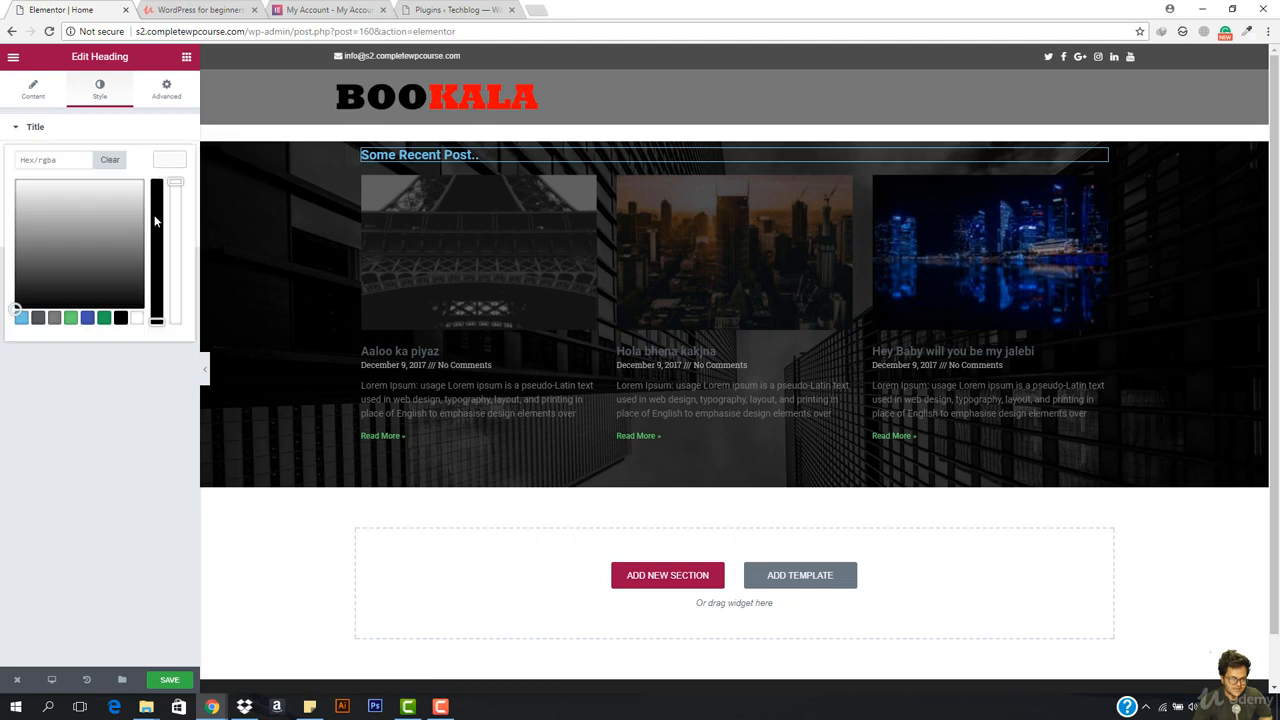
left_click(135, 319)
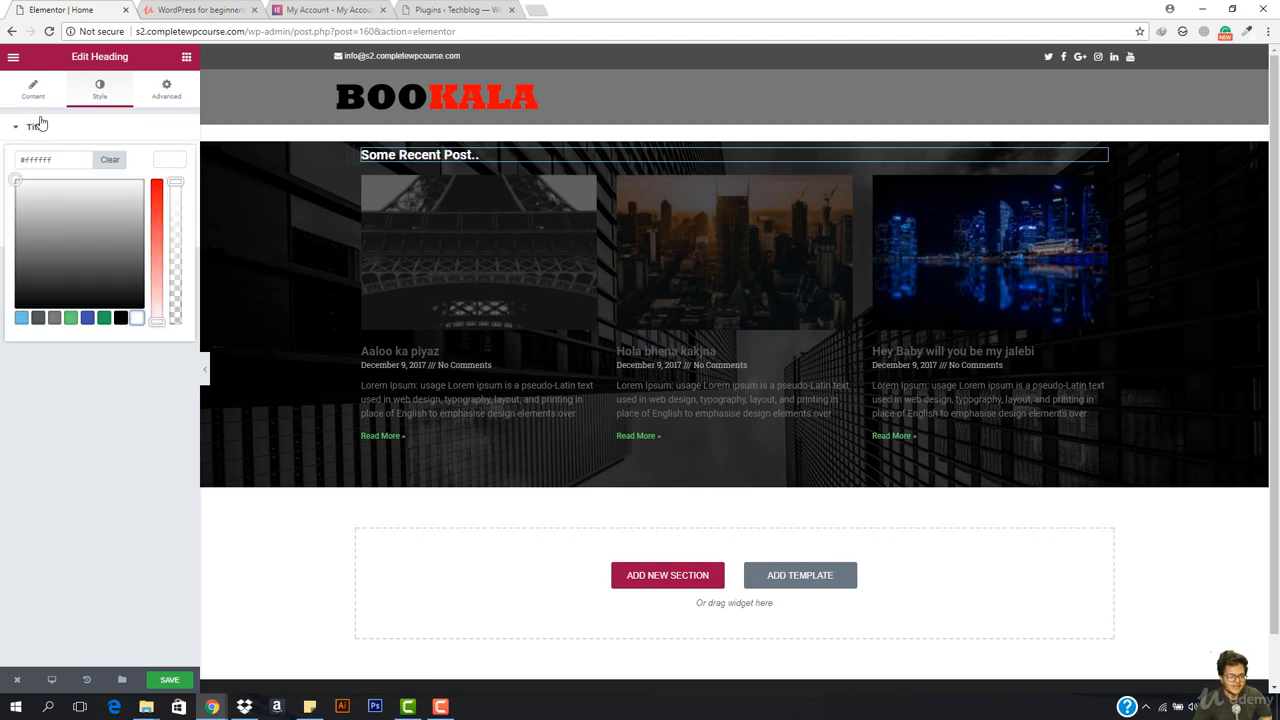
left_click(166, 163)
Enable custom typography for the heading with size 48 px and line height 2.1 em, and preview the page
left_click(172, 198)
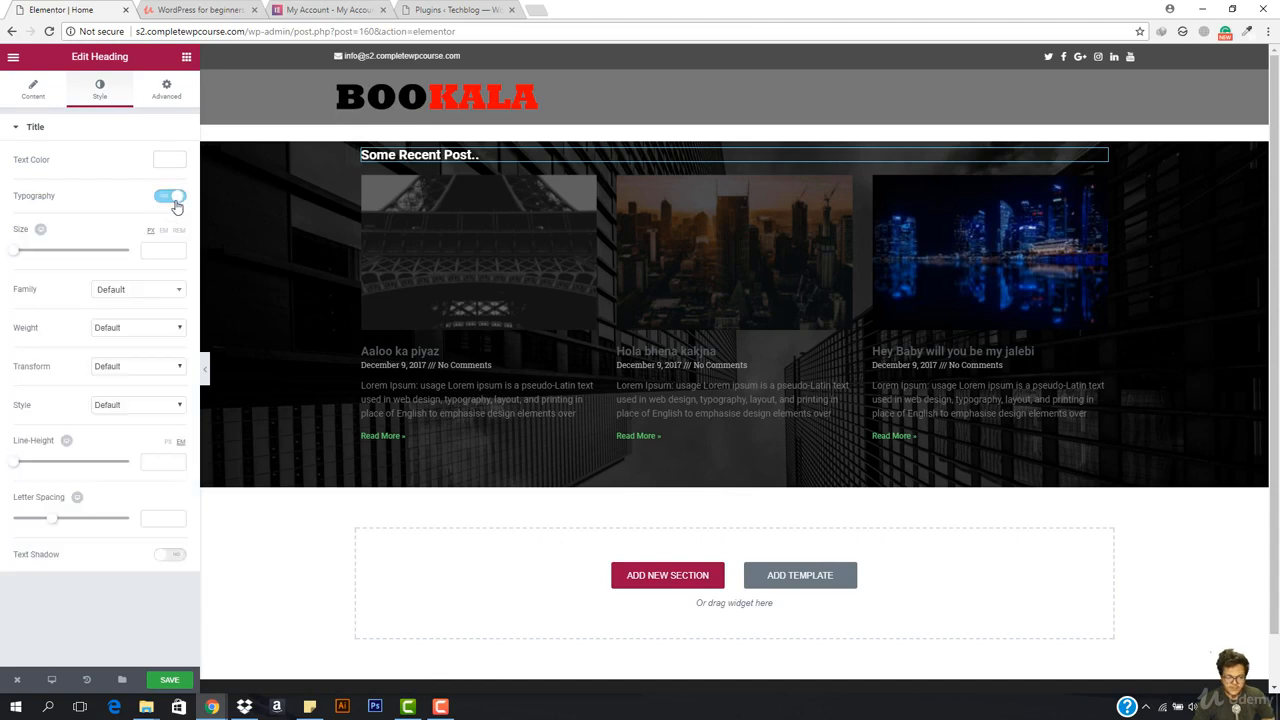
left_click_drag(15, 257, 40, 258)
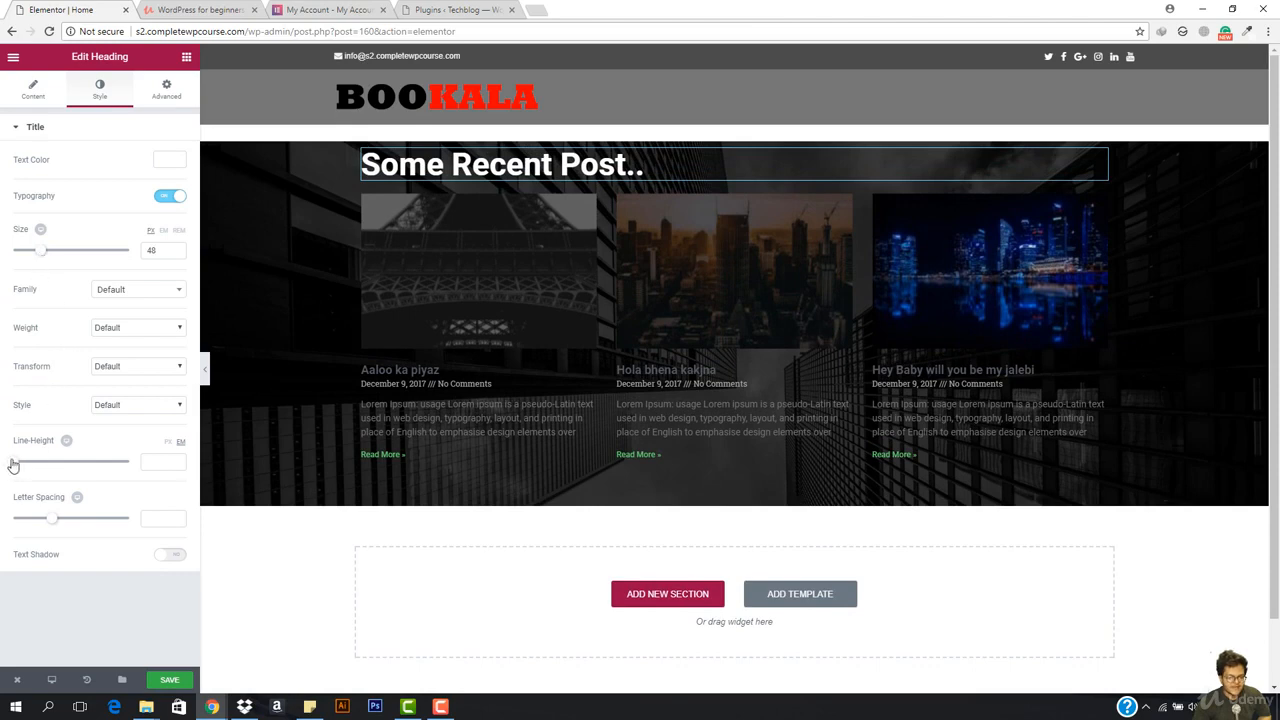
left_click_drag(13, 465, 36, 466)
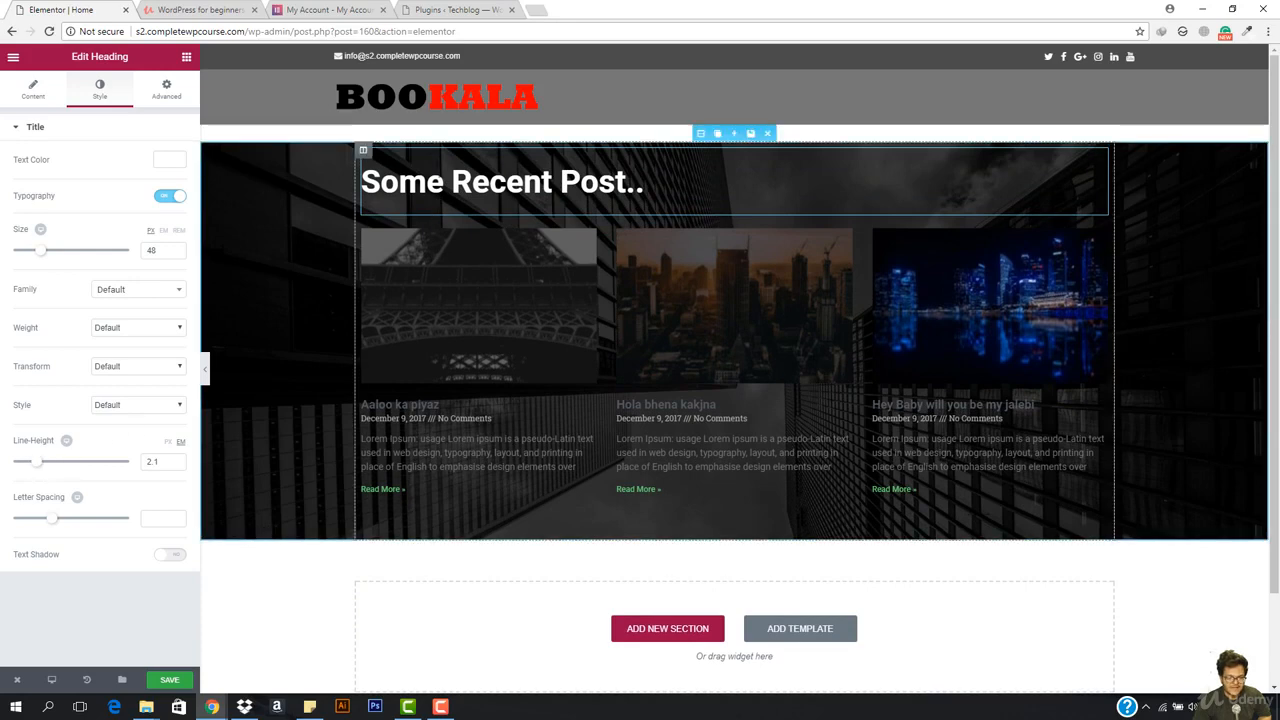
left_click(204, 368)
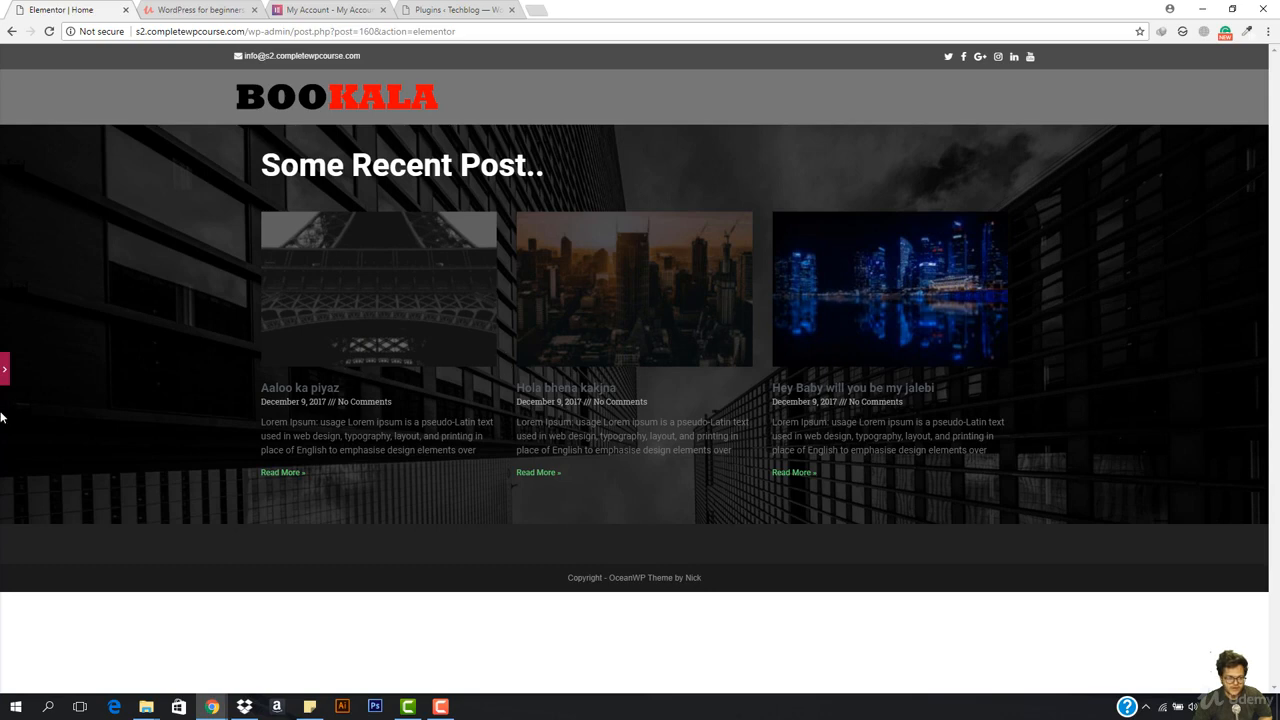
left_click(6, 375)
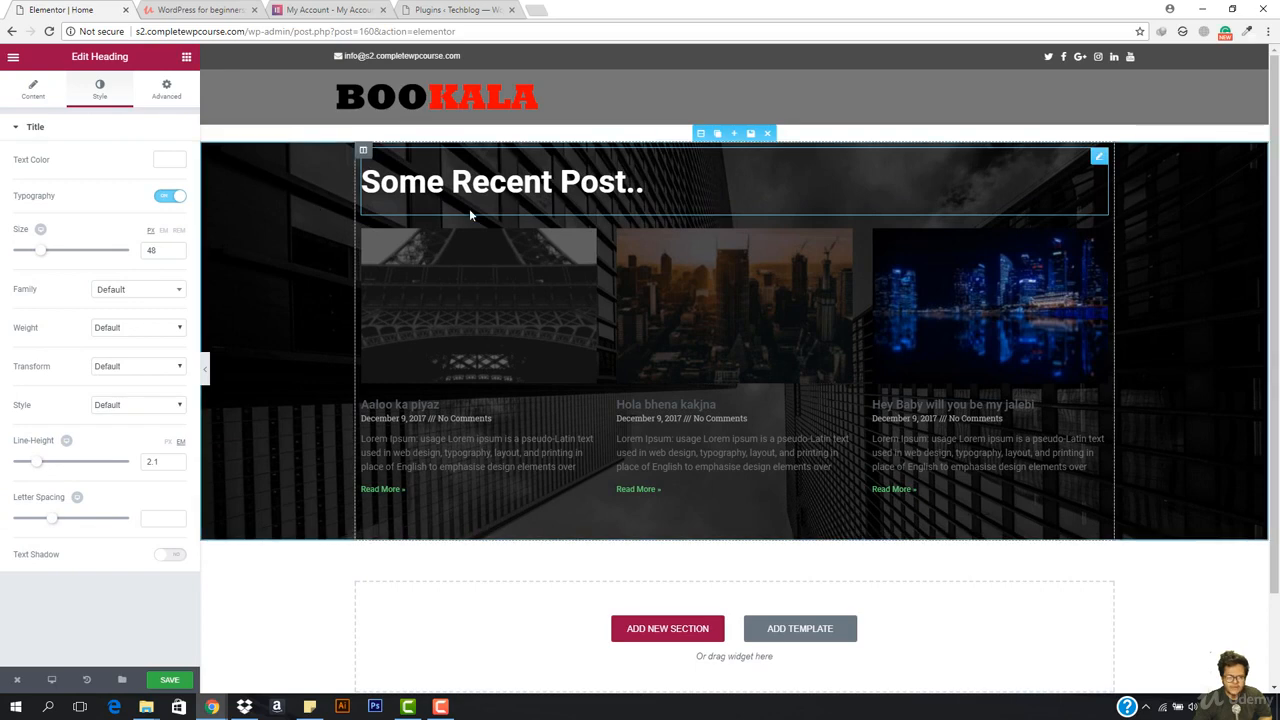
Compare the Posts widget with Masonry on and off, leave Masonry off, and set the image width to 91%
left_click(603, 363)
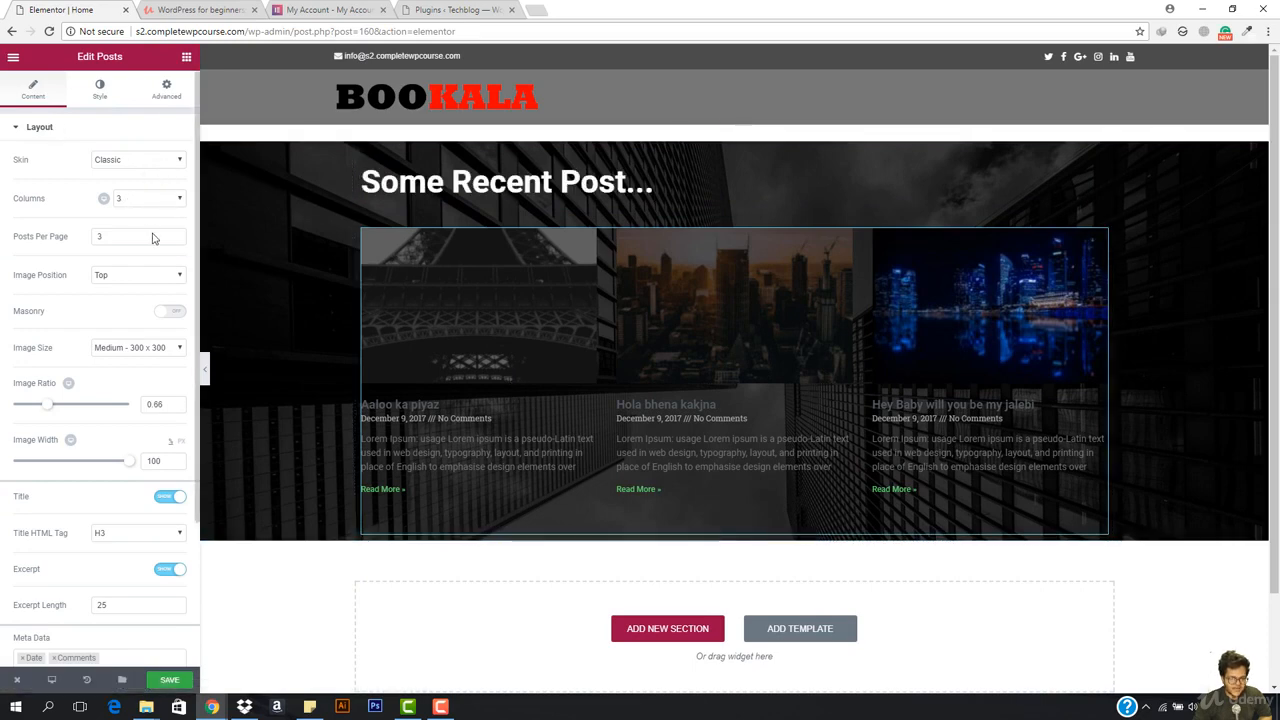
left_click(140, 280)
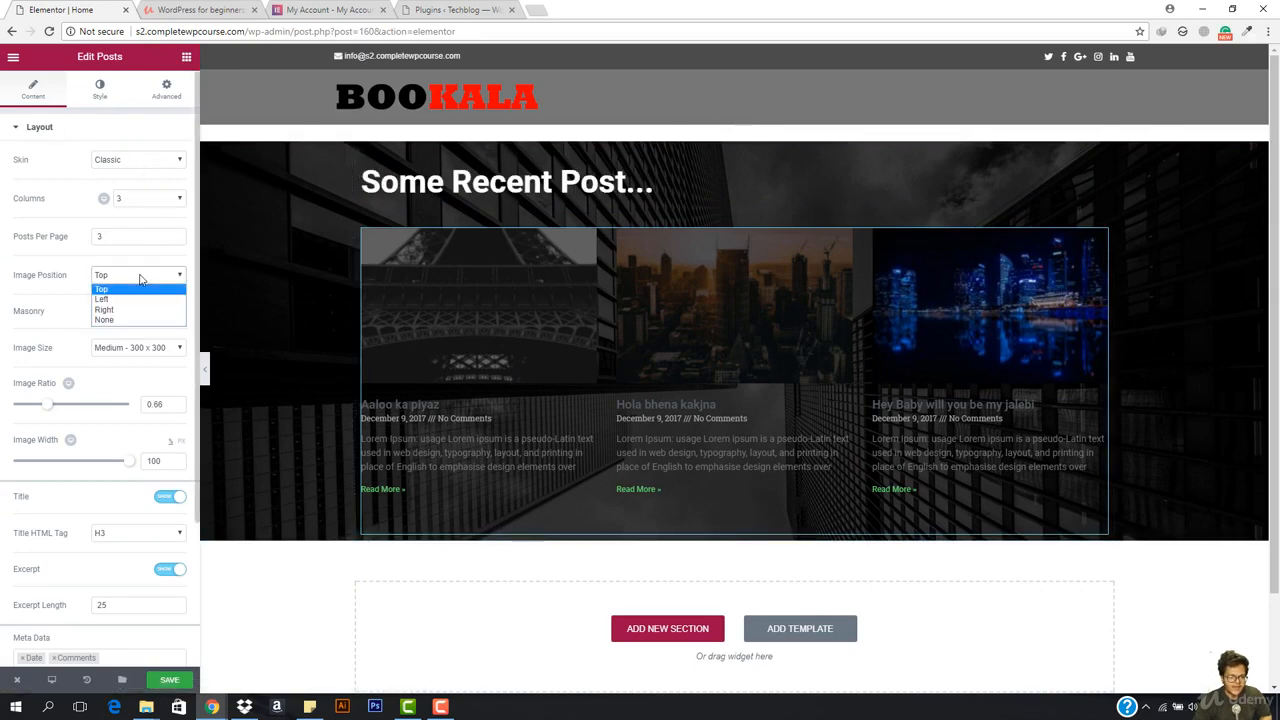
left_click(141, 282)
left_click(172, 318)
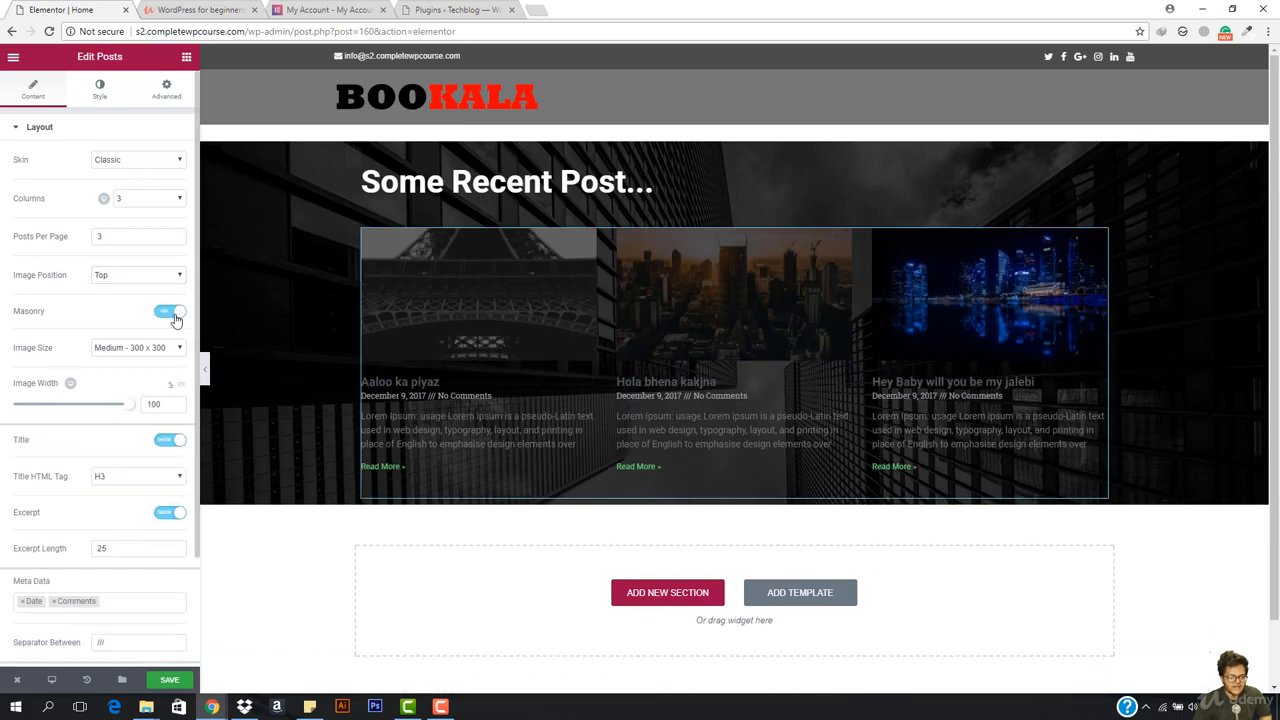
left_click(172, 314)
left_click(172, 316)
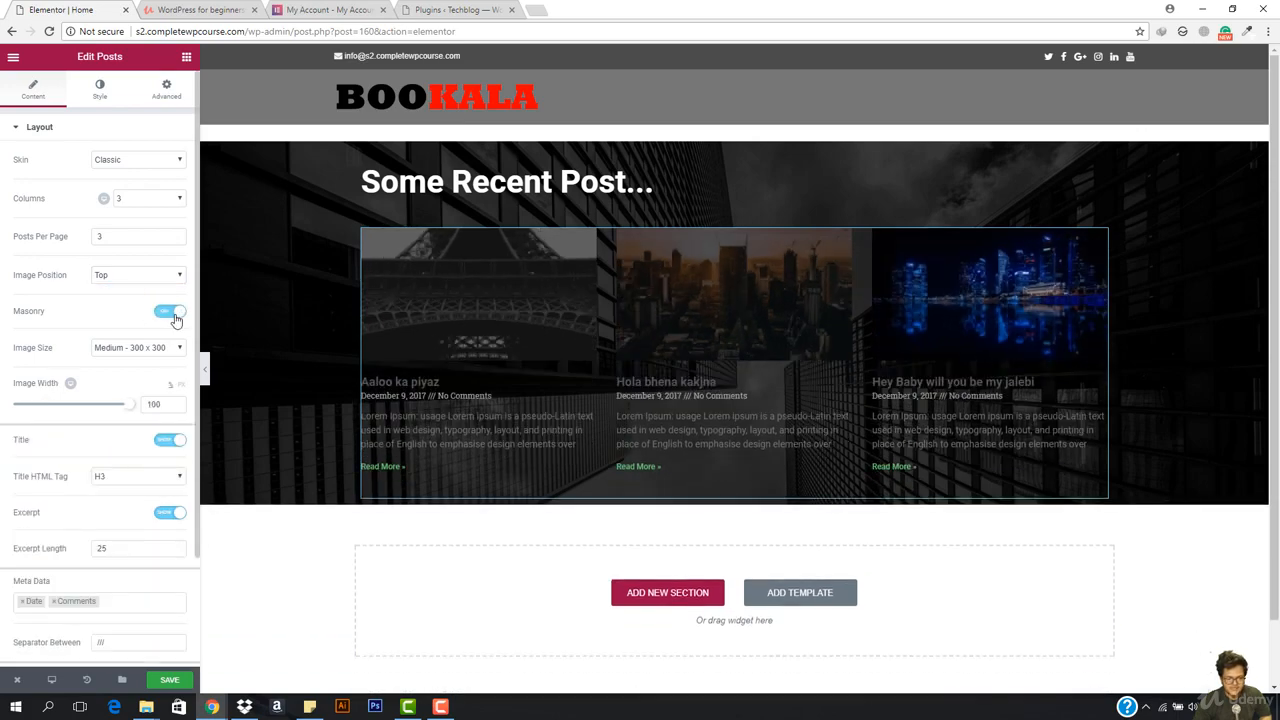
left_click(172, 316)
left_click(172, 316)
left_click(172, 314)
left_click(172, 314)
mouse_move(119, 410)
left_mouse_down()
mouse_move(76, 414)
mouse_move(122, 411)
left_mouse_up()
left_click(170, 314)
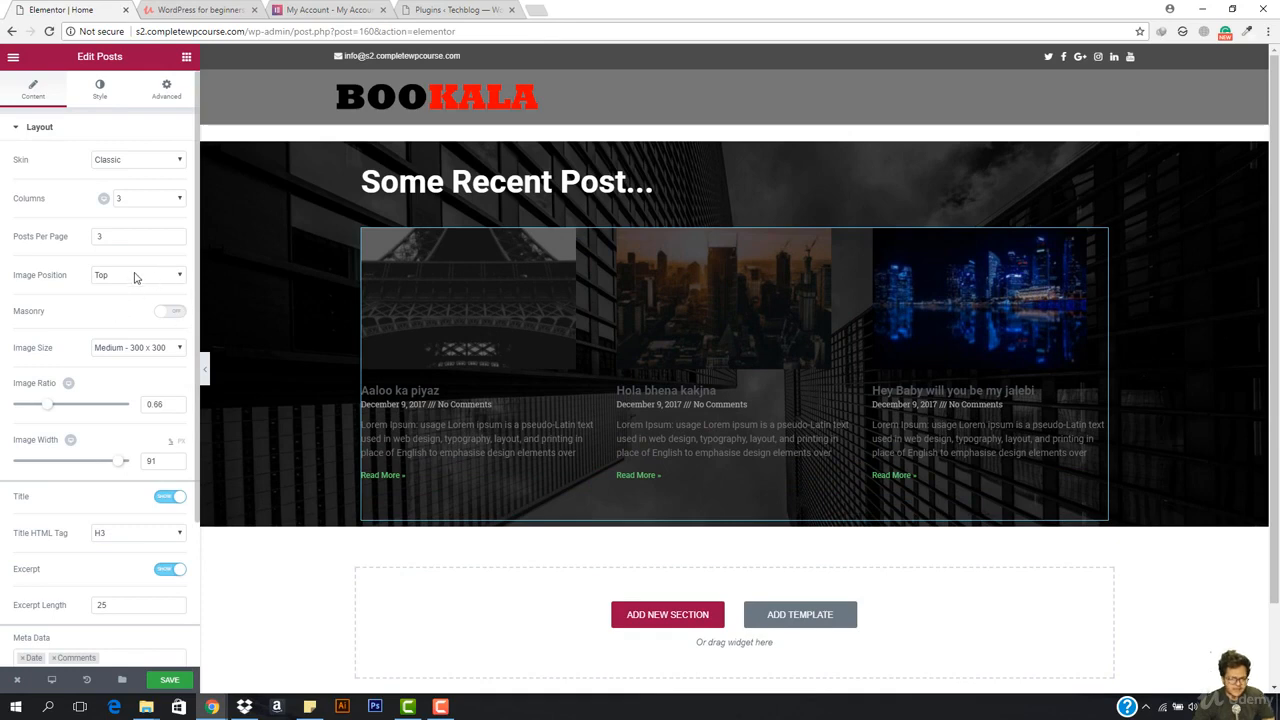
Try the Thumbnail - 150 x 150 image size on the Posts widget and return it to Medium - 300 x 300
left_click(147, 352)
left_click(143, 364)
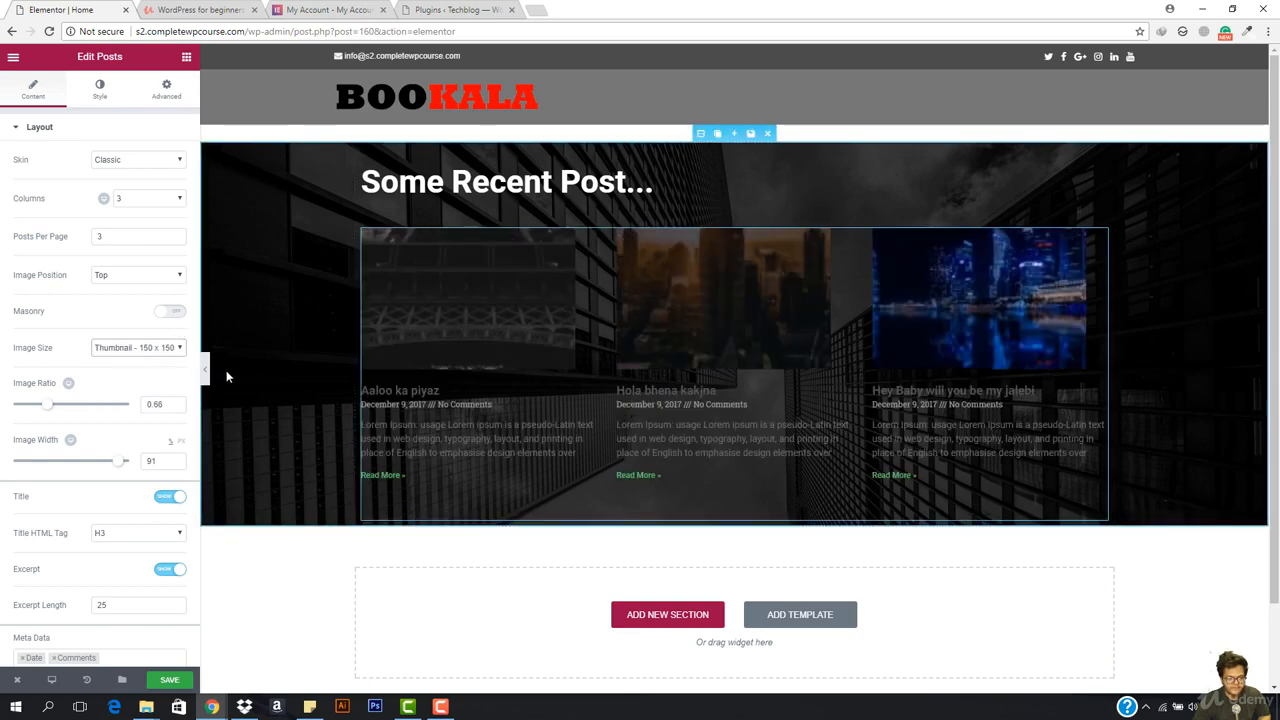
left_click(140, 348)
left_click(147, 377)
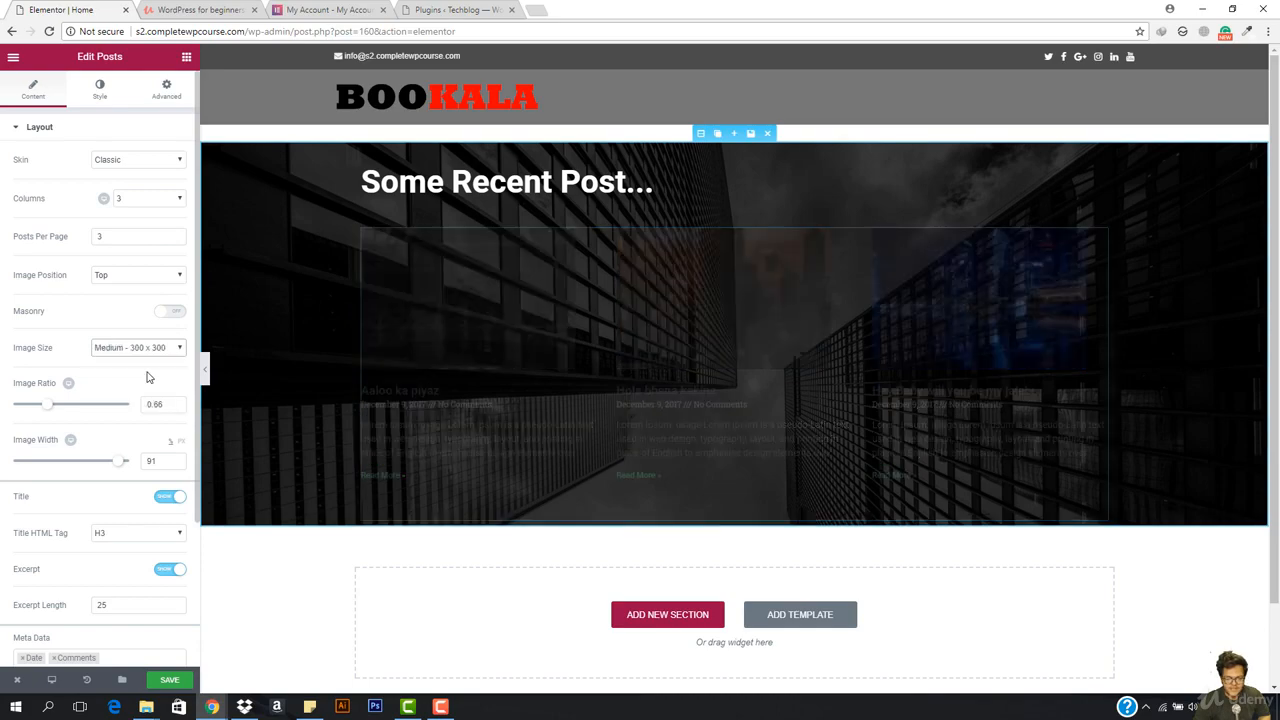
Try the Medium Large image size on the posts and switch back to Medium - 300 x 300, previewing the page with each
left_click(170, 347)
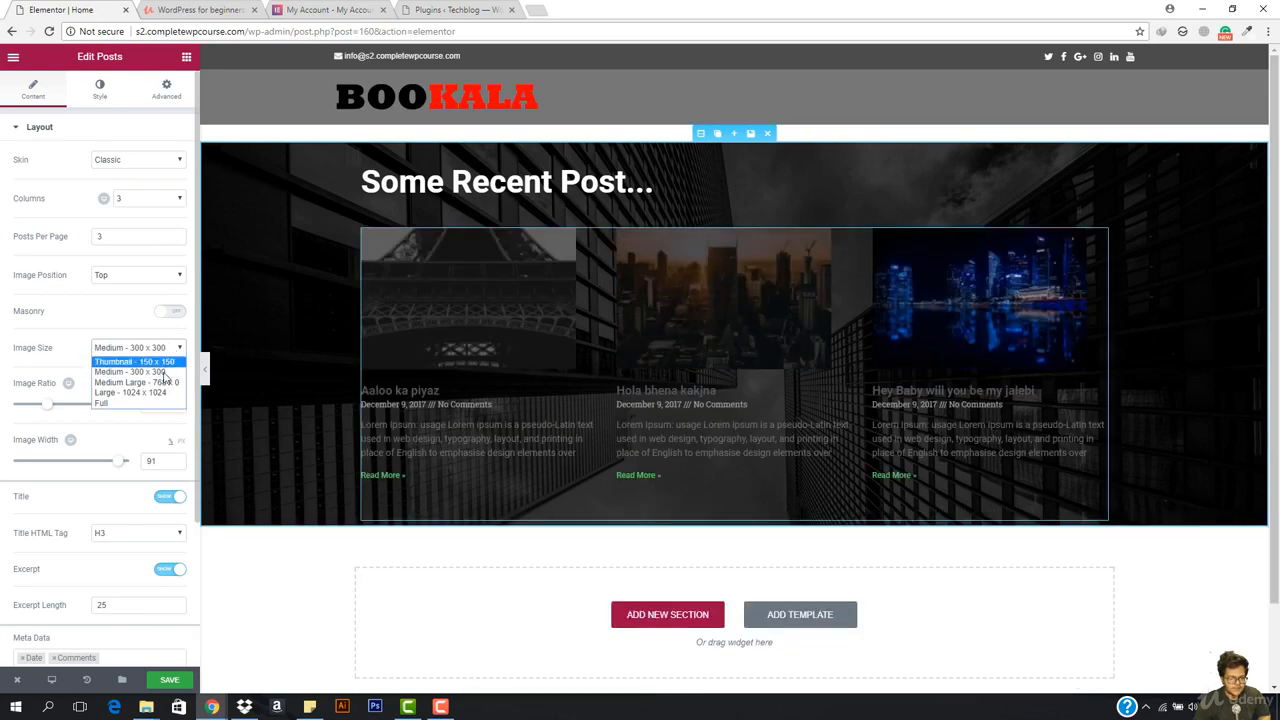
left_click(157, 388)
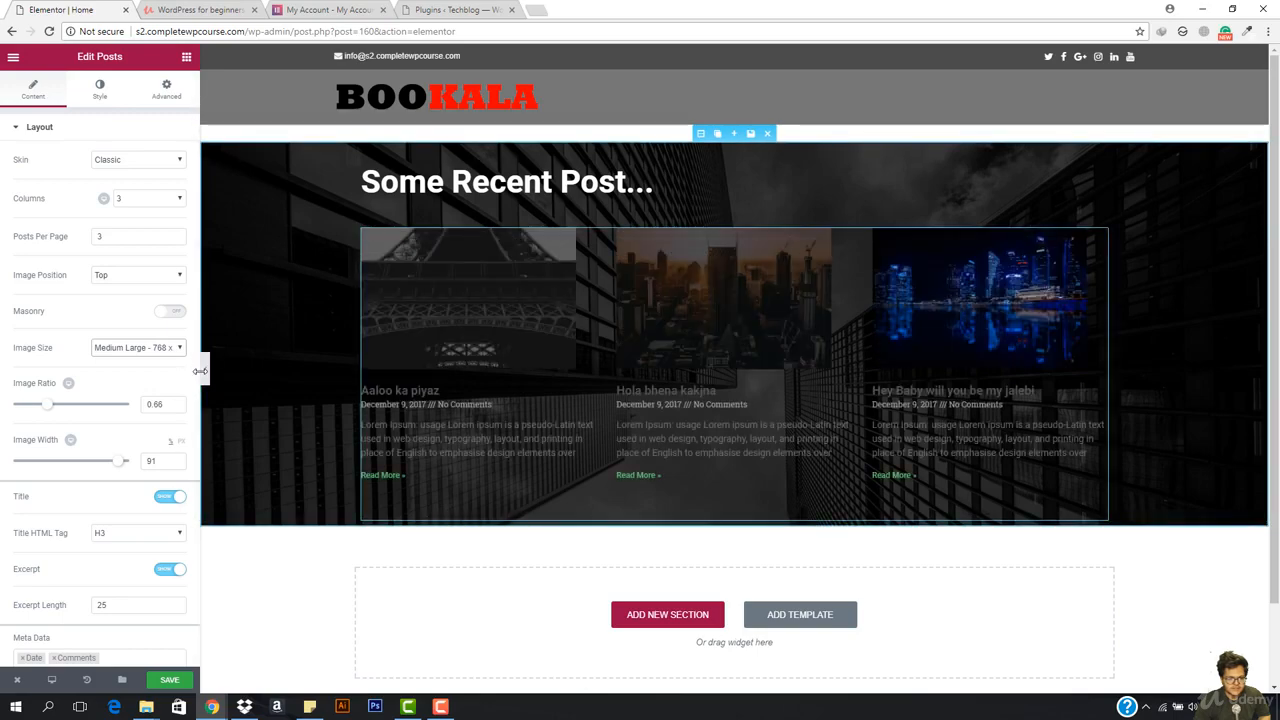
left_click(205, 370)
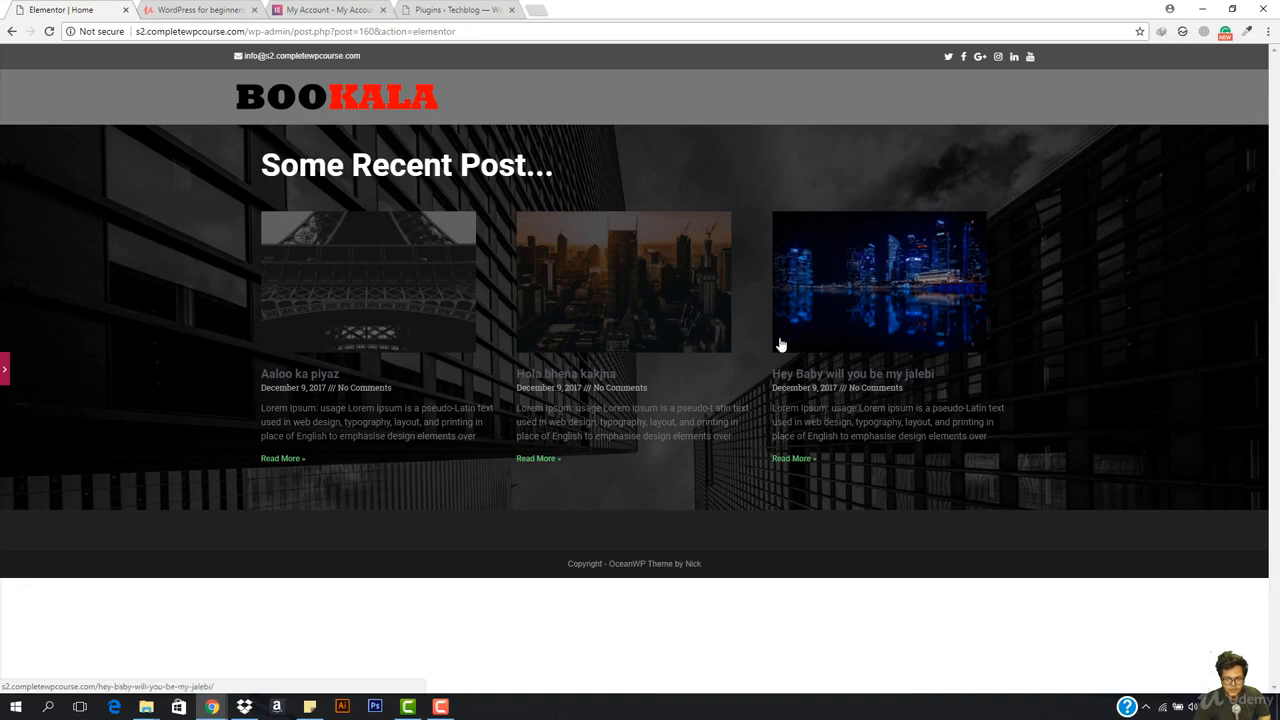
left_click(4, 369)
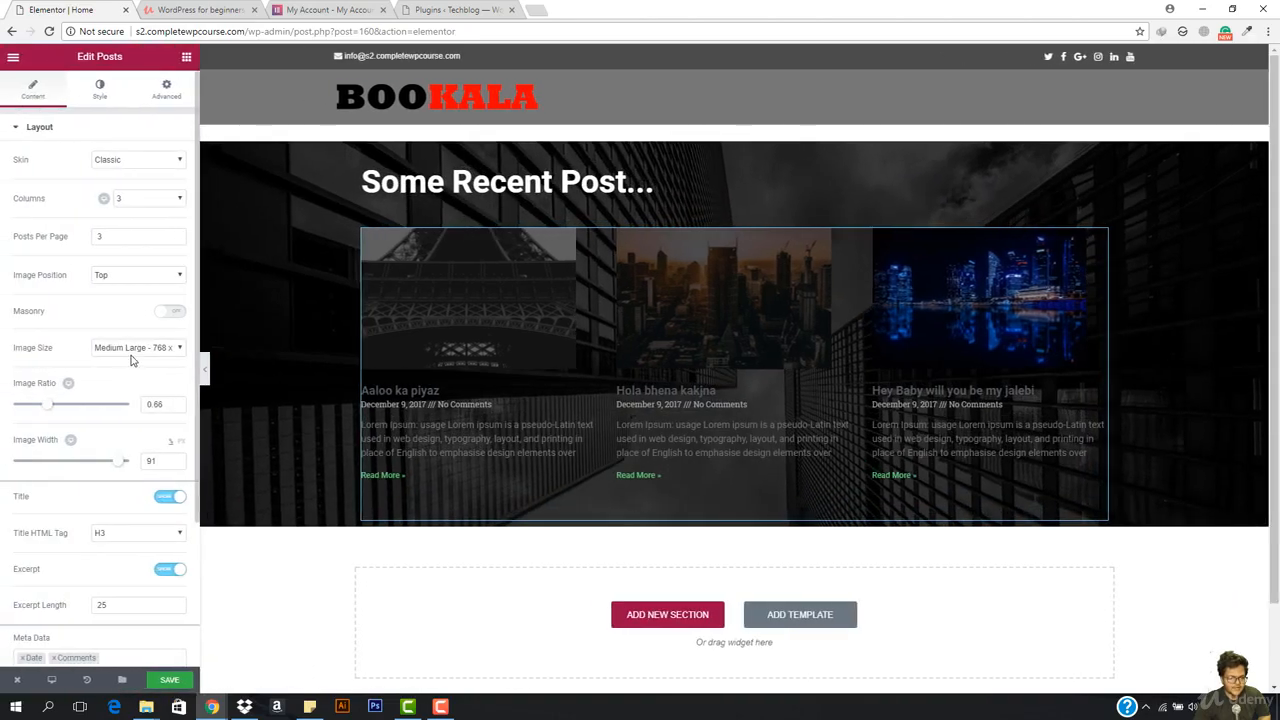
left_click(140, 350)
left_click(130, 368)
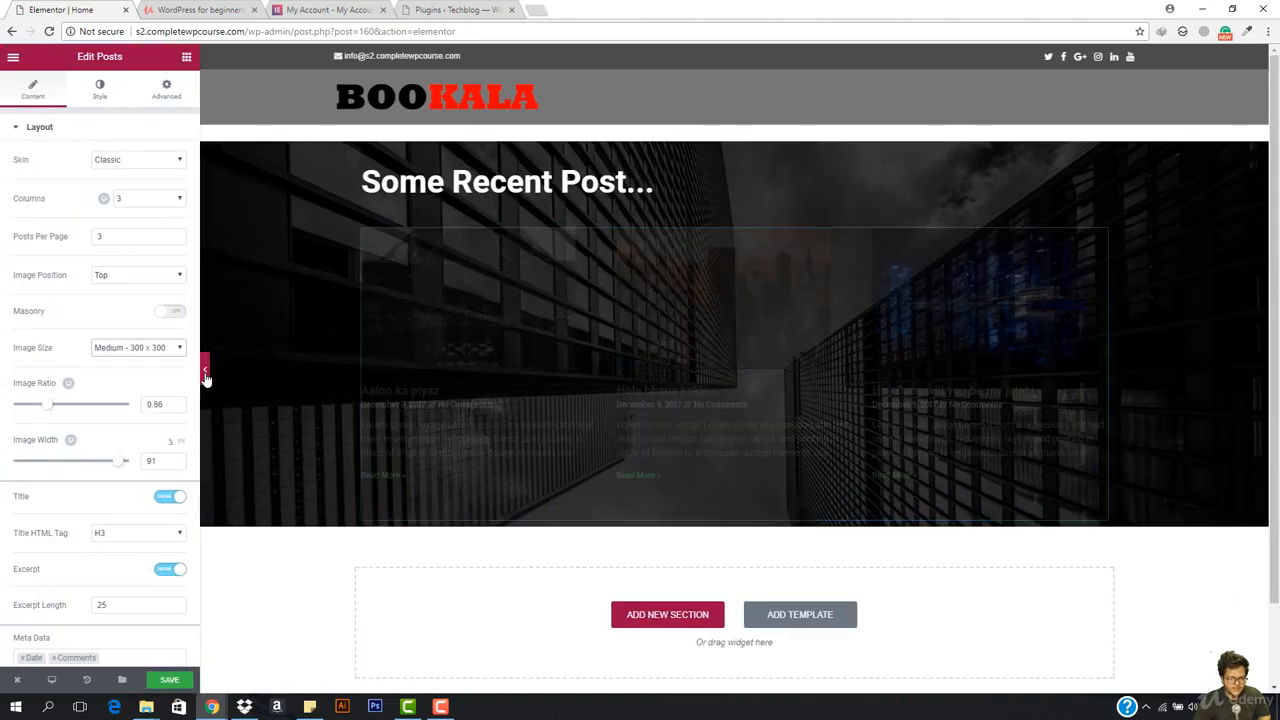
left_click(202, 369)
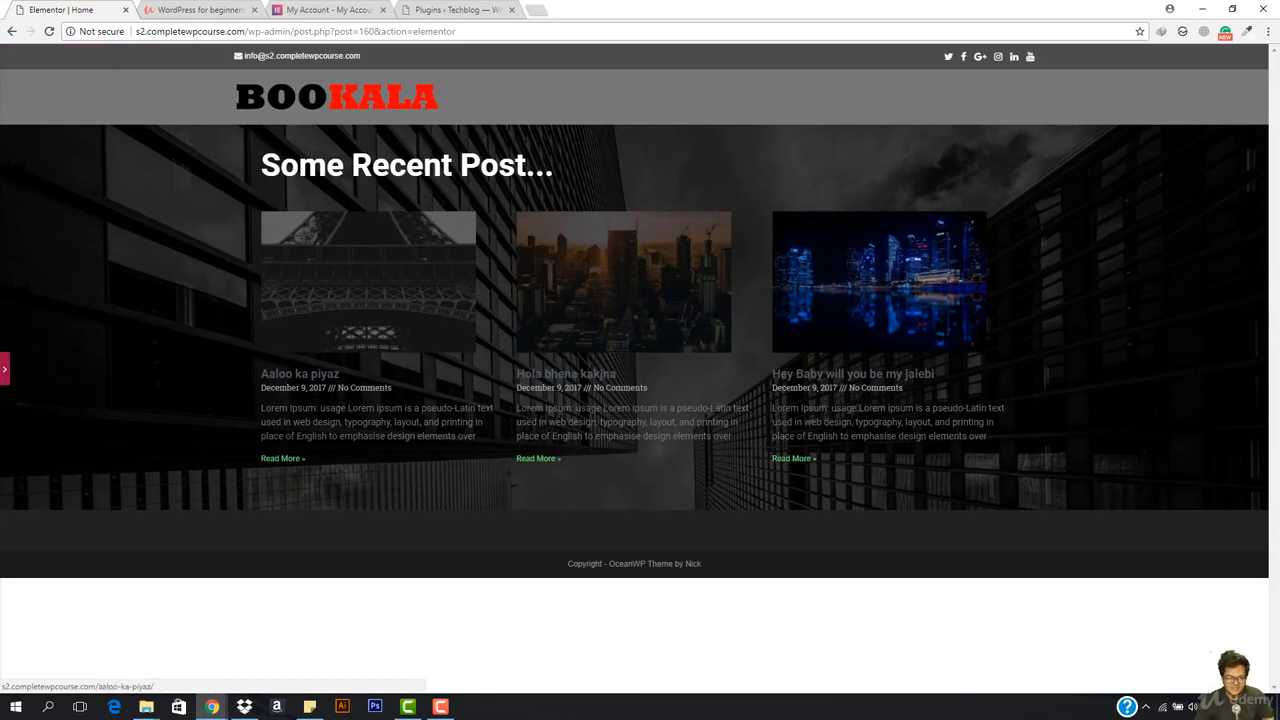
left_click(5, 369)
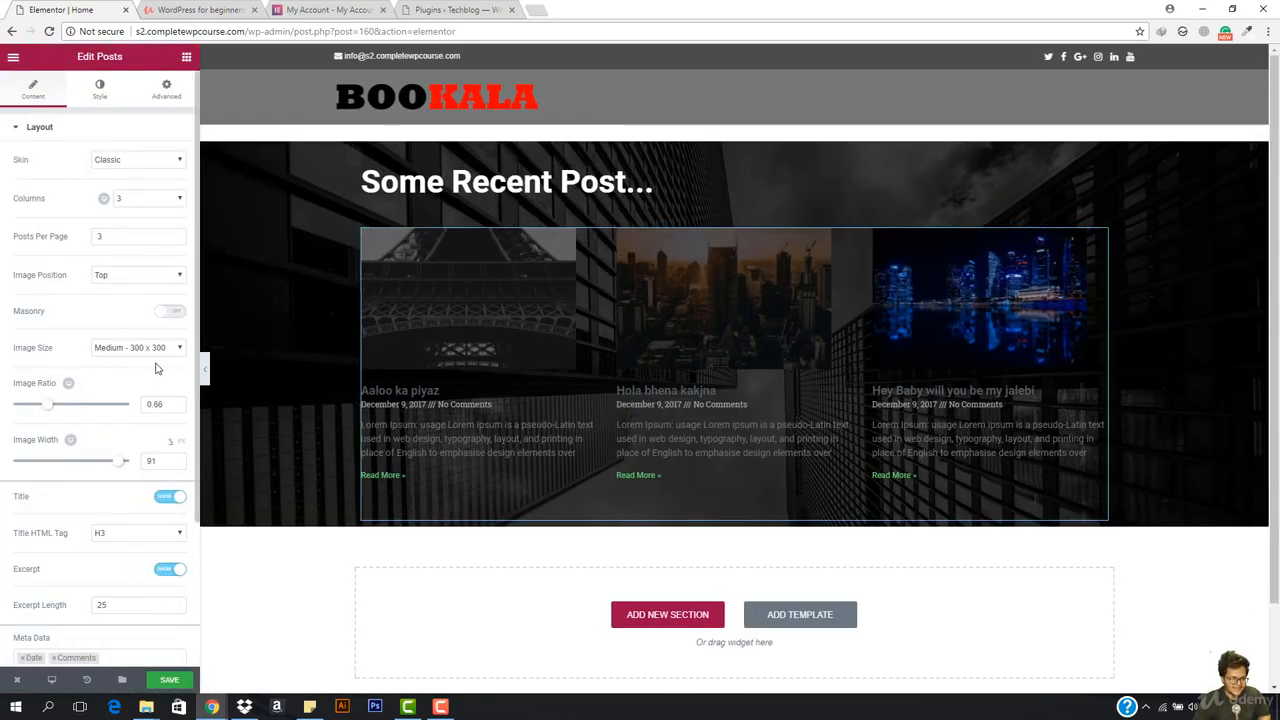
Try the Medium Large - 768 x 0 image size once more, preview the page, and return to Medium - 300 x 300
left_click(140, 351)
left_click(163, 378)
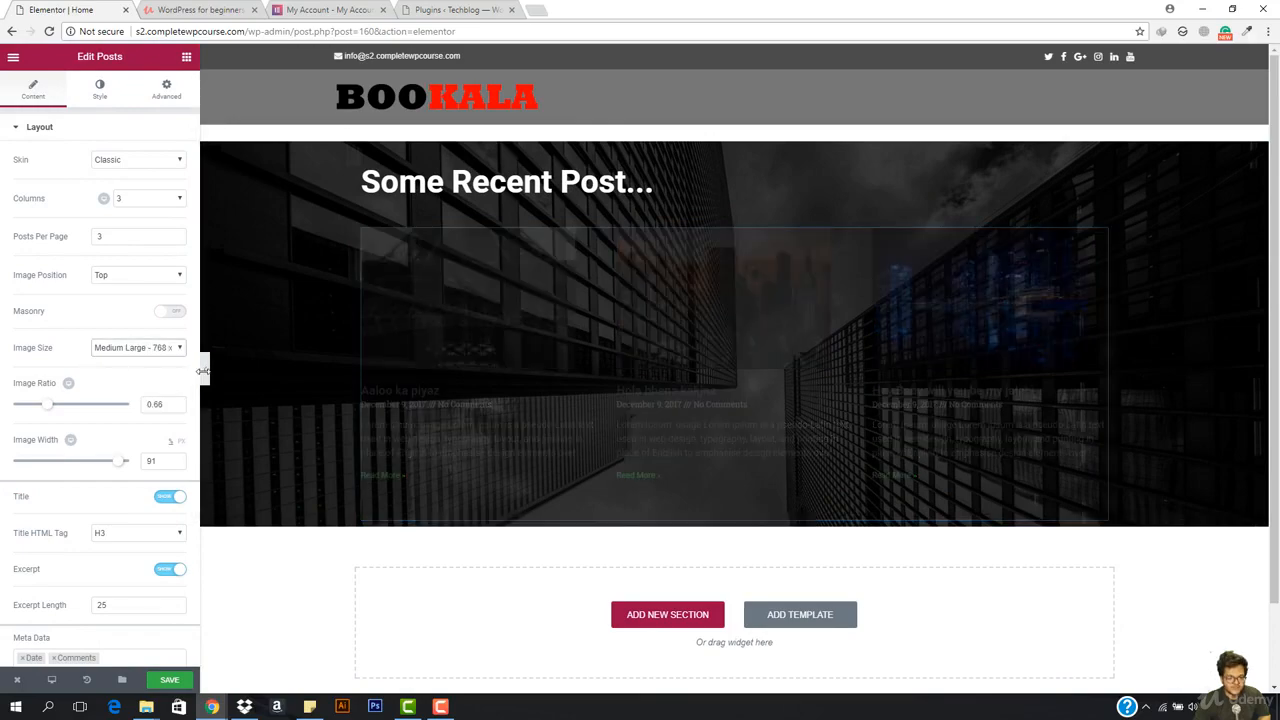
left_click(205, 370)
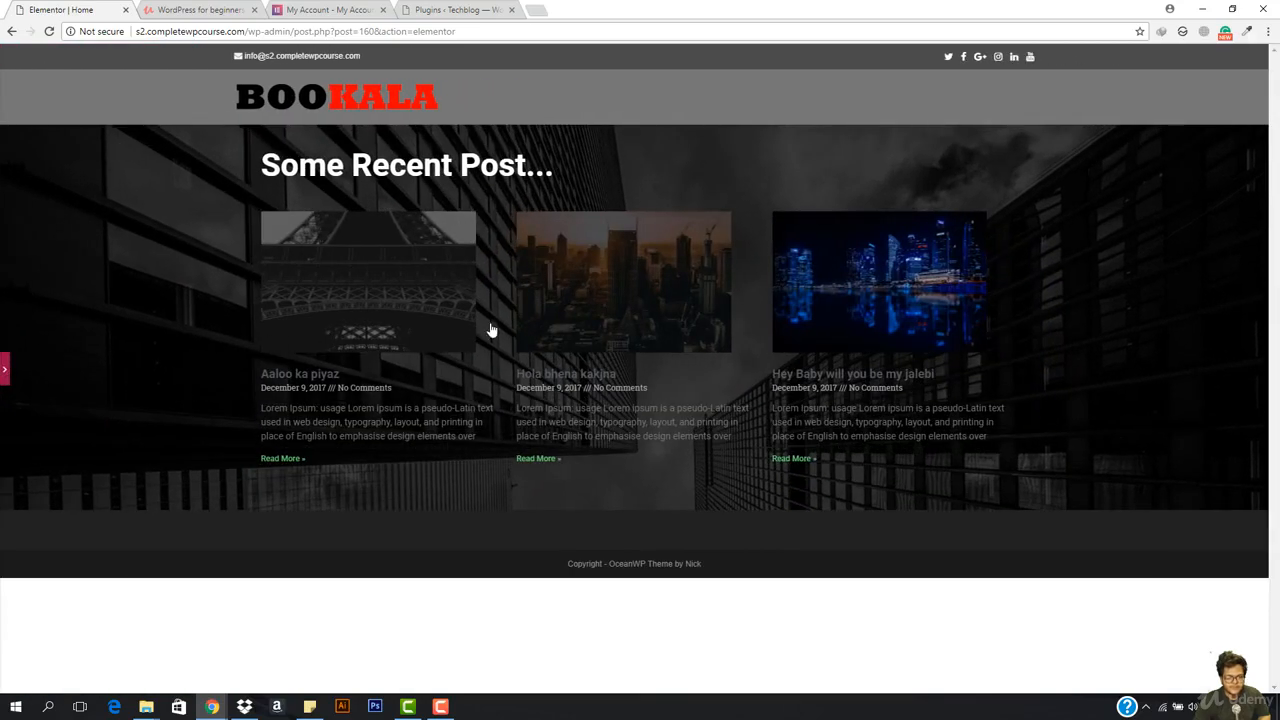
left_click(4, 369)
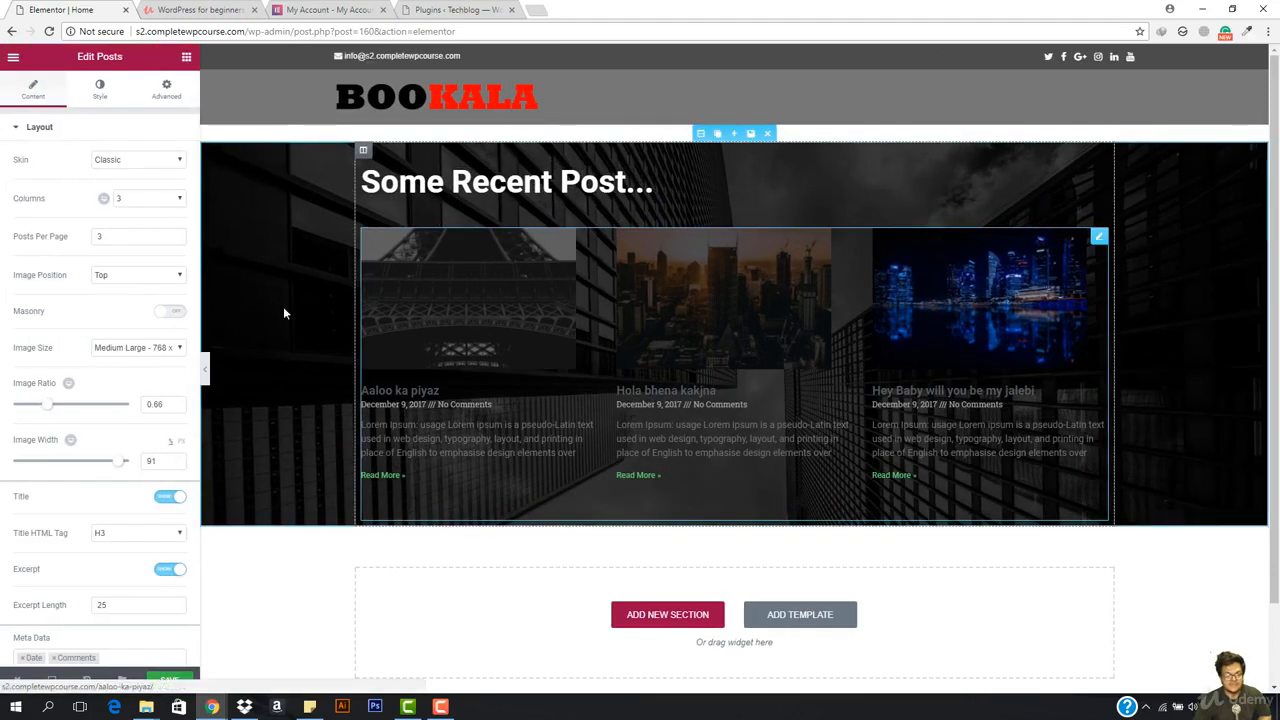
left_click(141, 350)
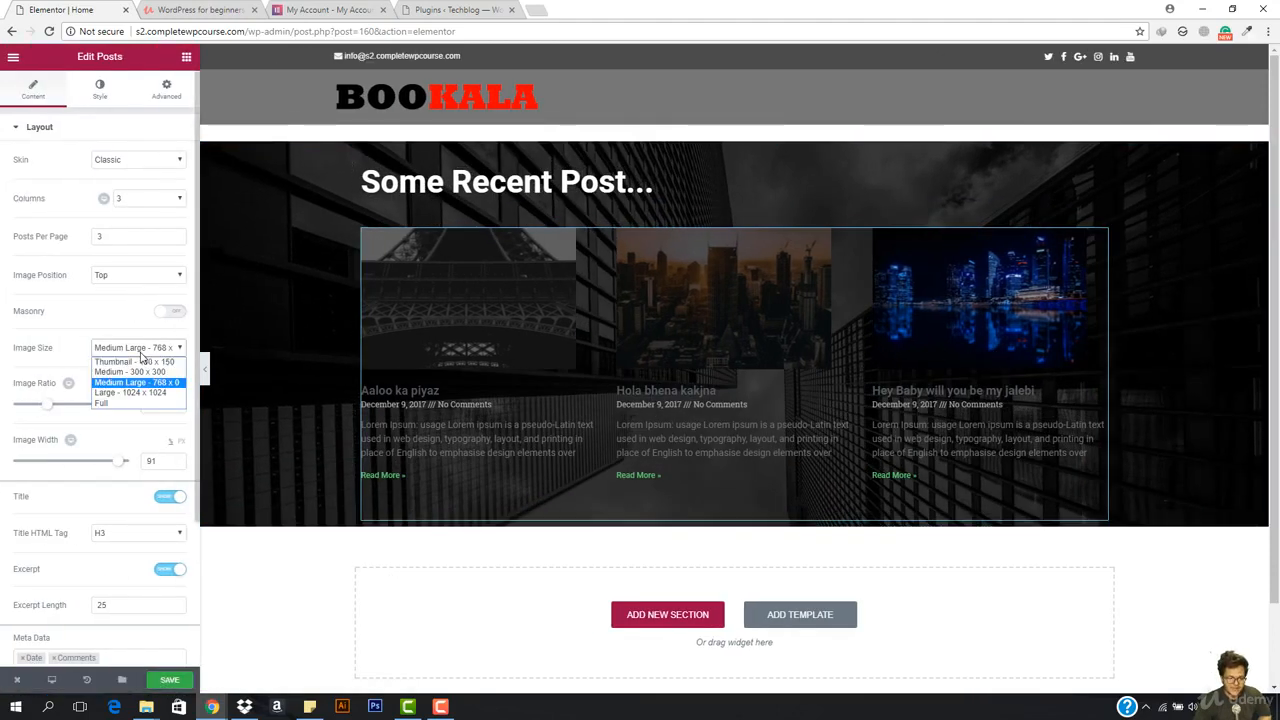
left_click(135, 373)
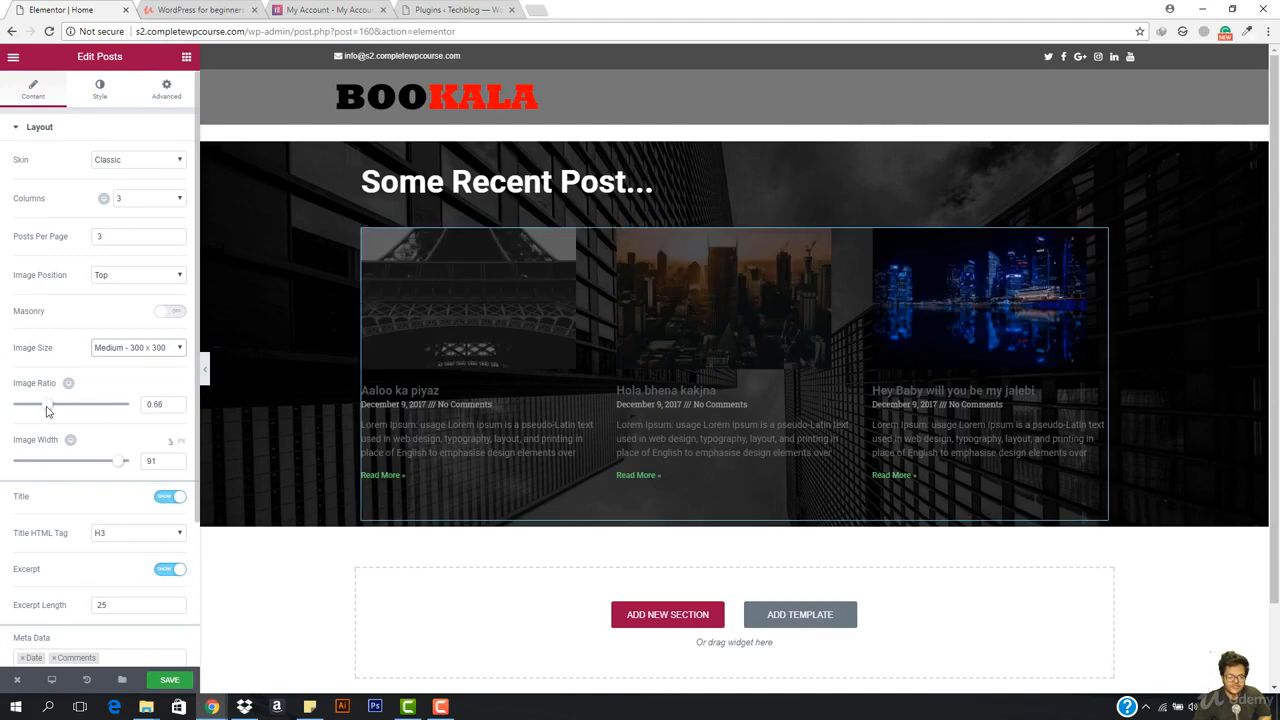
Set the Posts widget's image ratio to 0.52 and its image width to 100%
left_click_drag(46, 410, 39, 412)
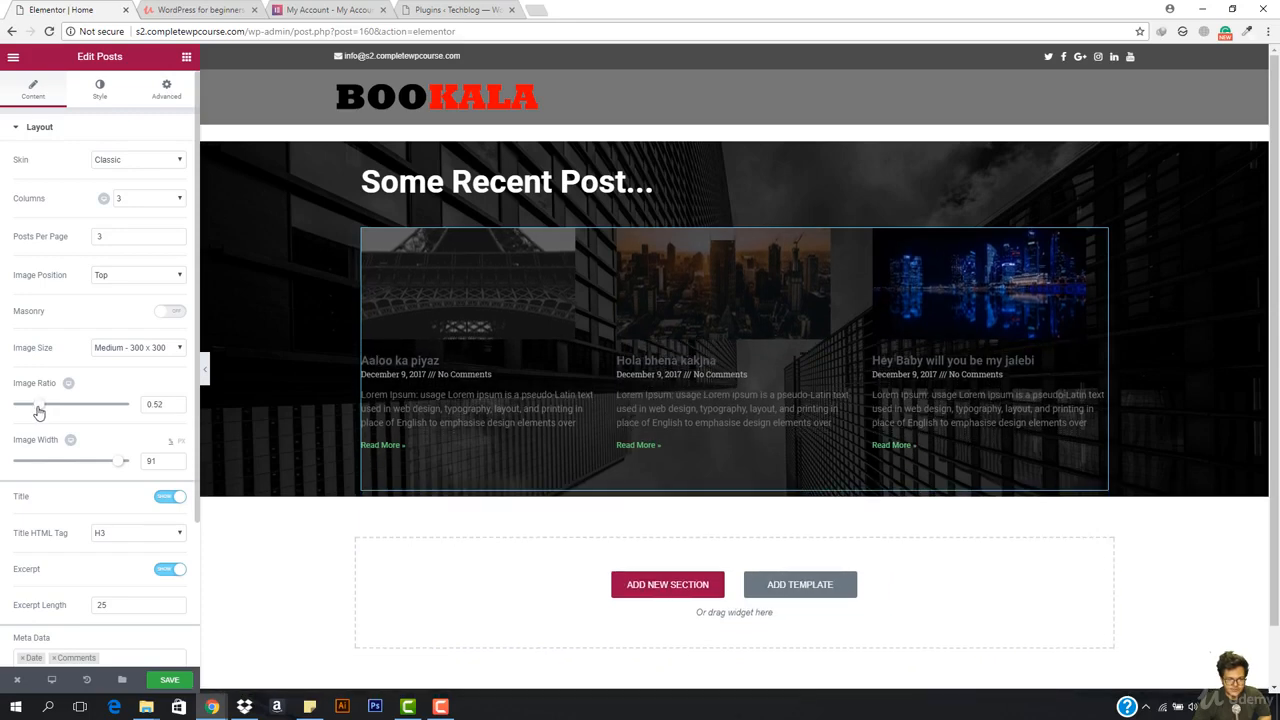
mouse_move(121, 466)
left_mouse_down()
mouse_move(92, 466)
mouse_move(140, 466)
left_mouse_up()
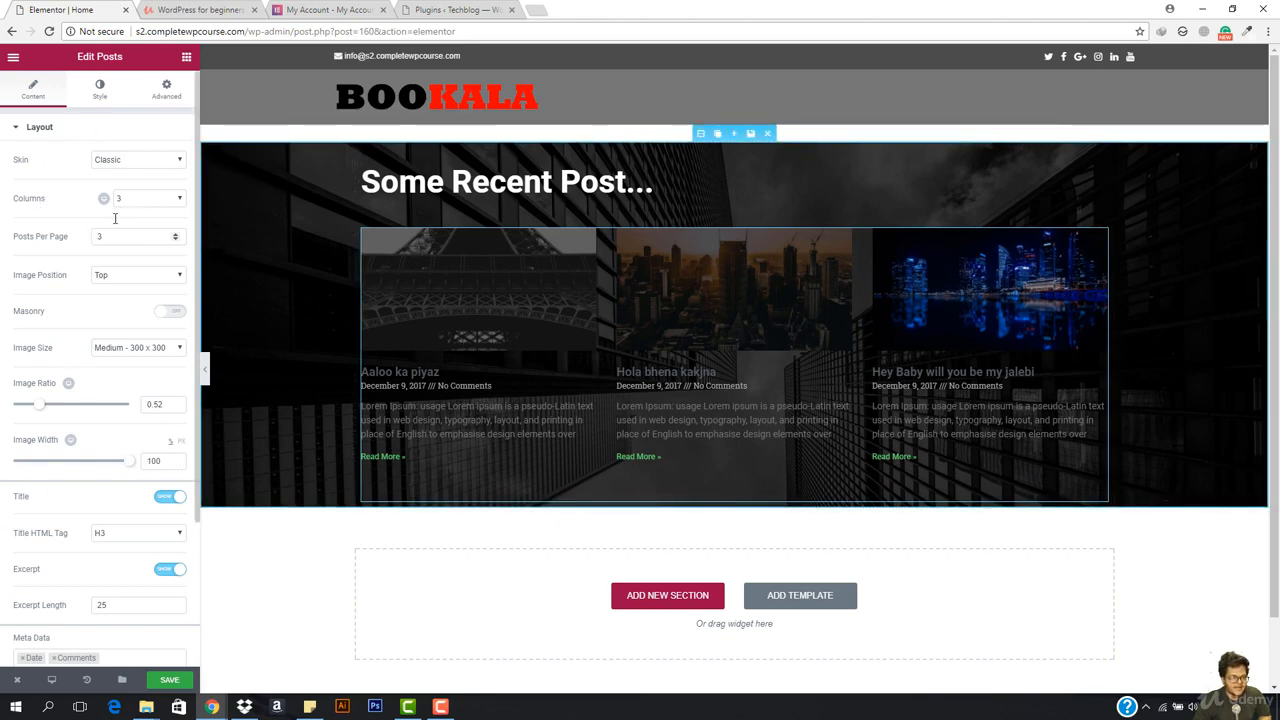
Try hiding the post titles, show them again, and set the title HTML tag to H2
scroll(47, 417, "down", 2)
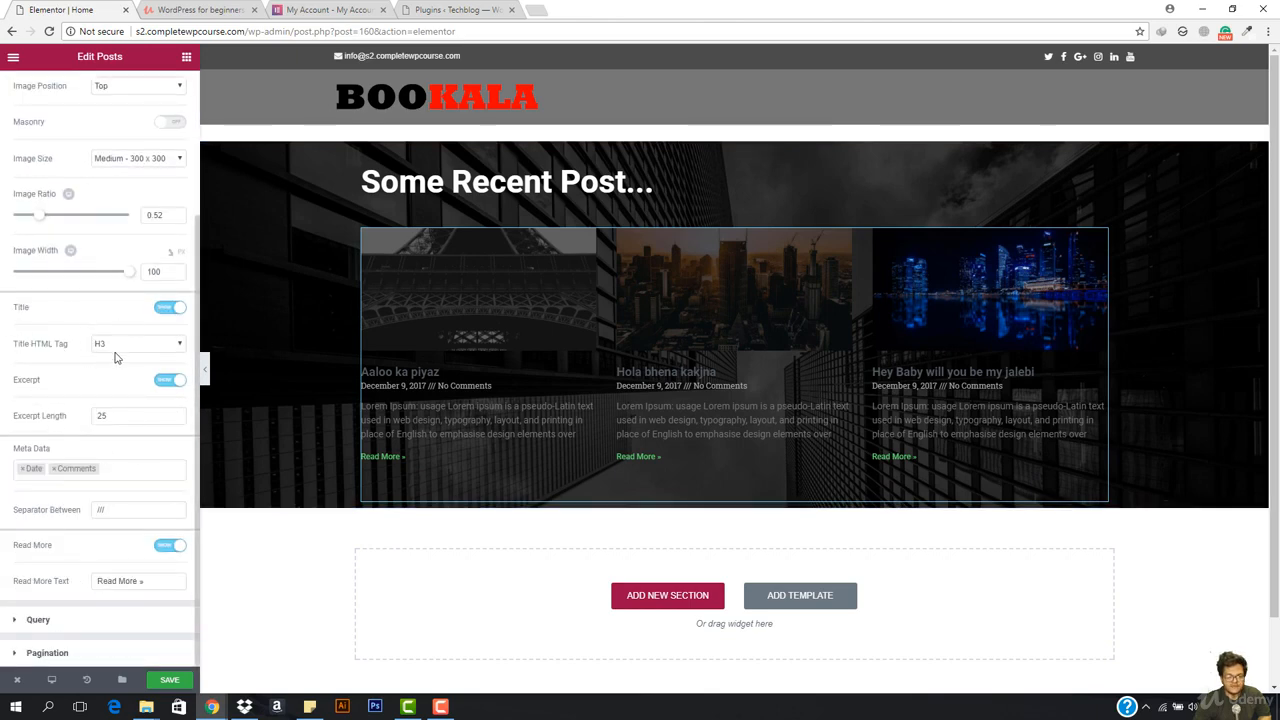
left_click(168, 309)
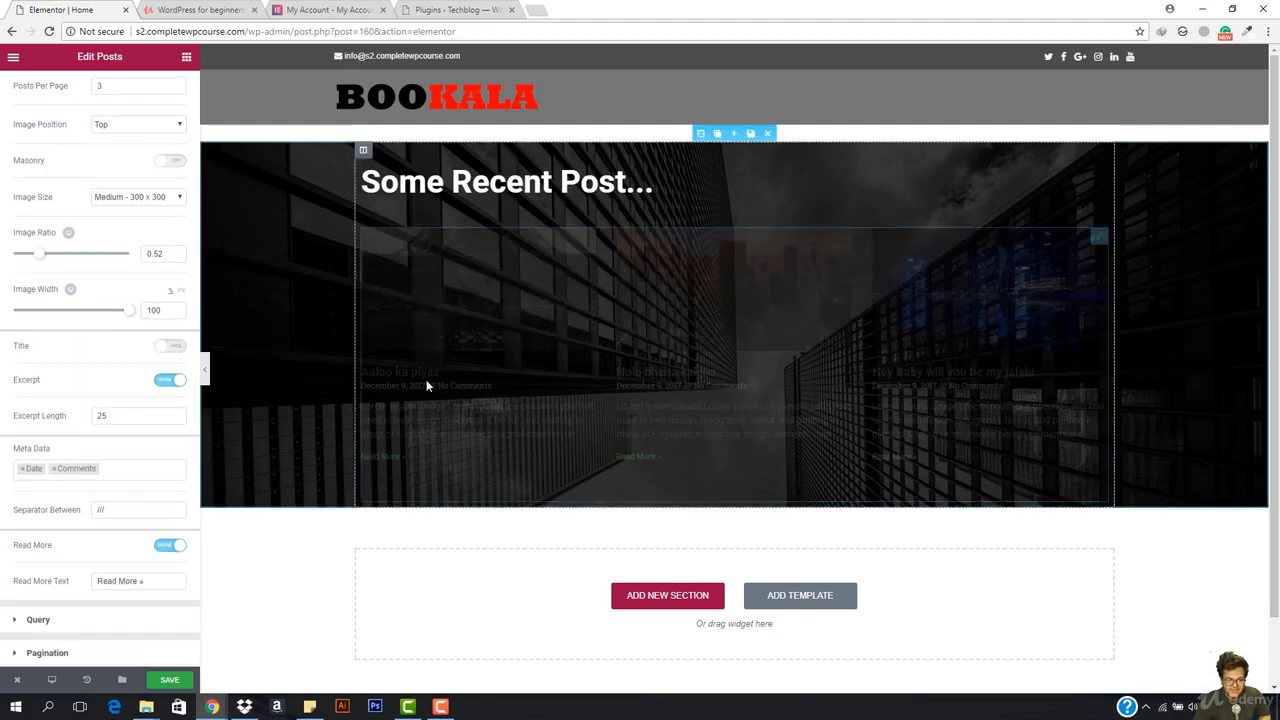
left_click(170, 347)
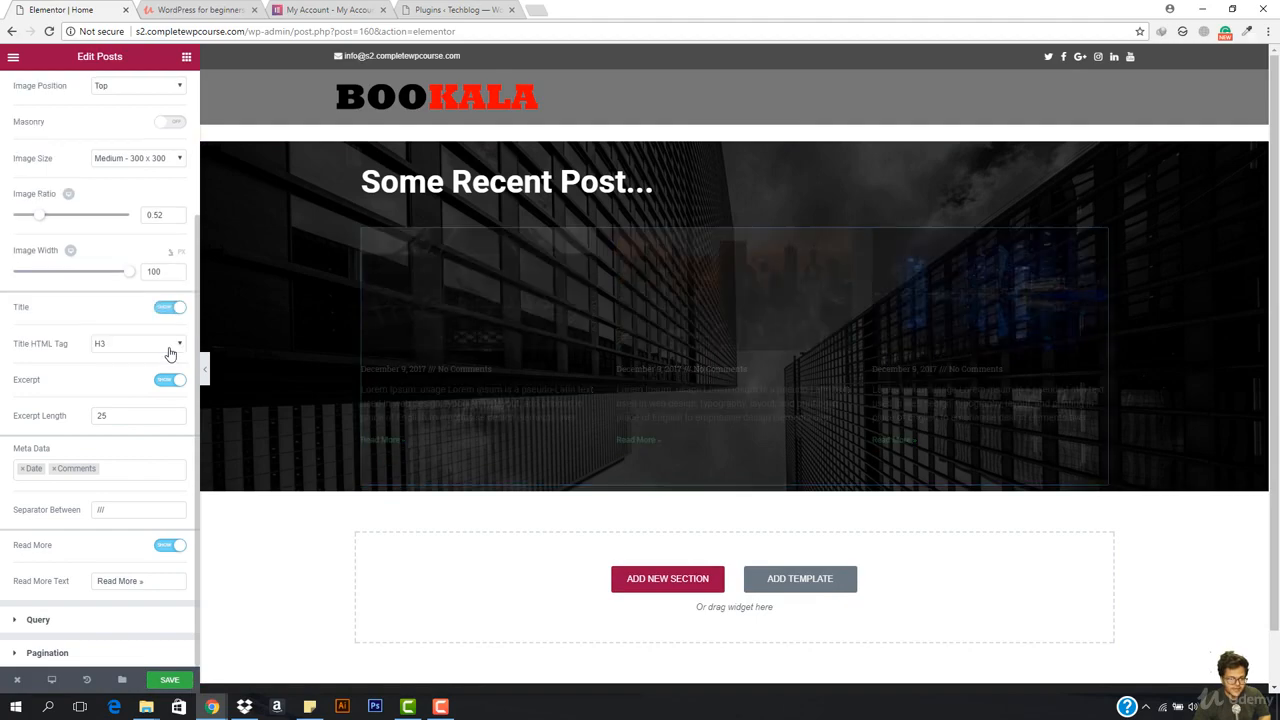
left_click(127, 346)
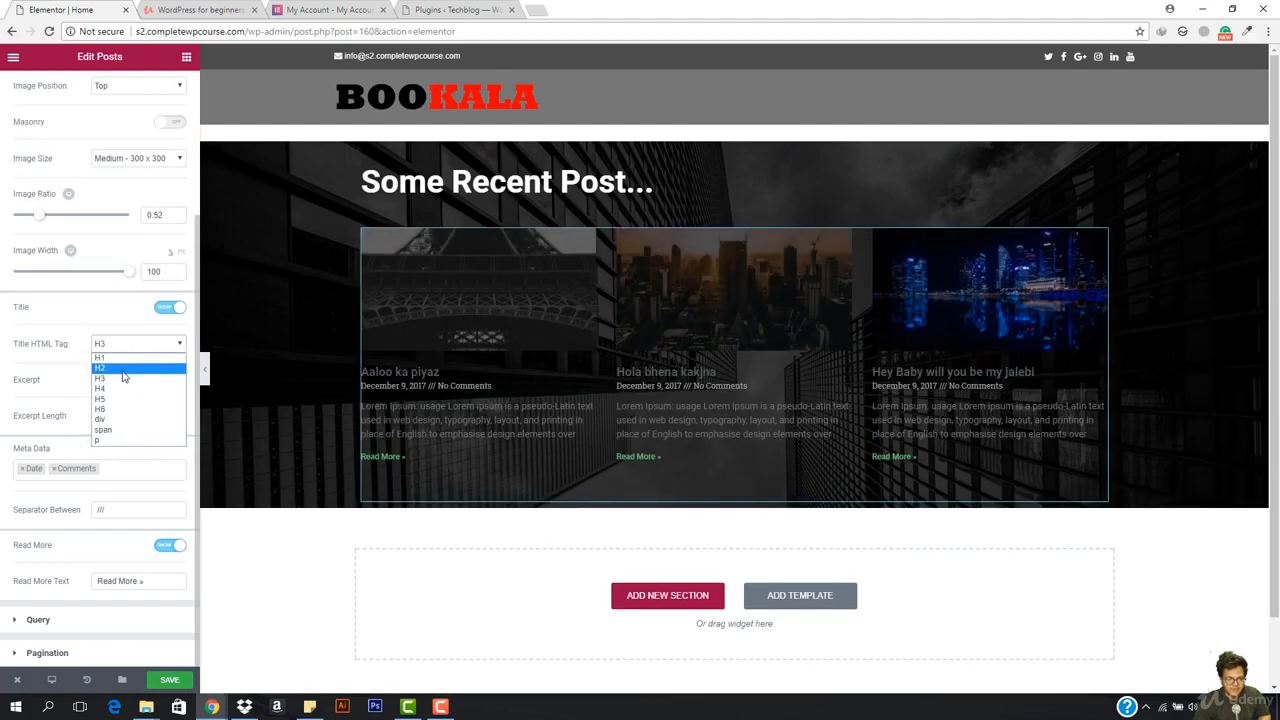
left_click(123, 376)
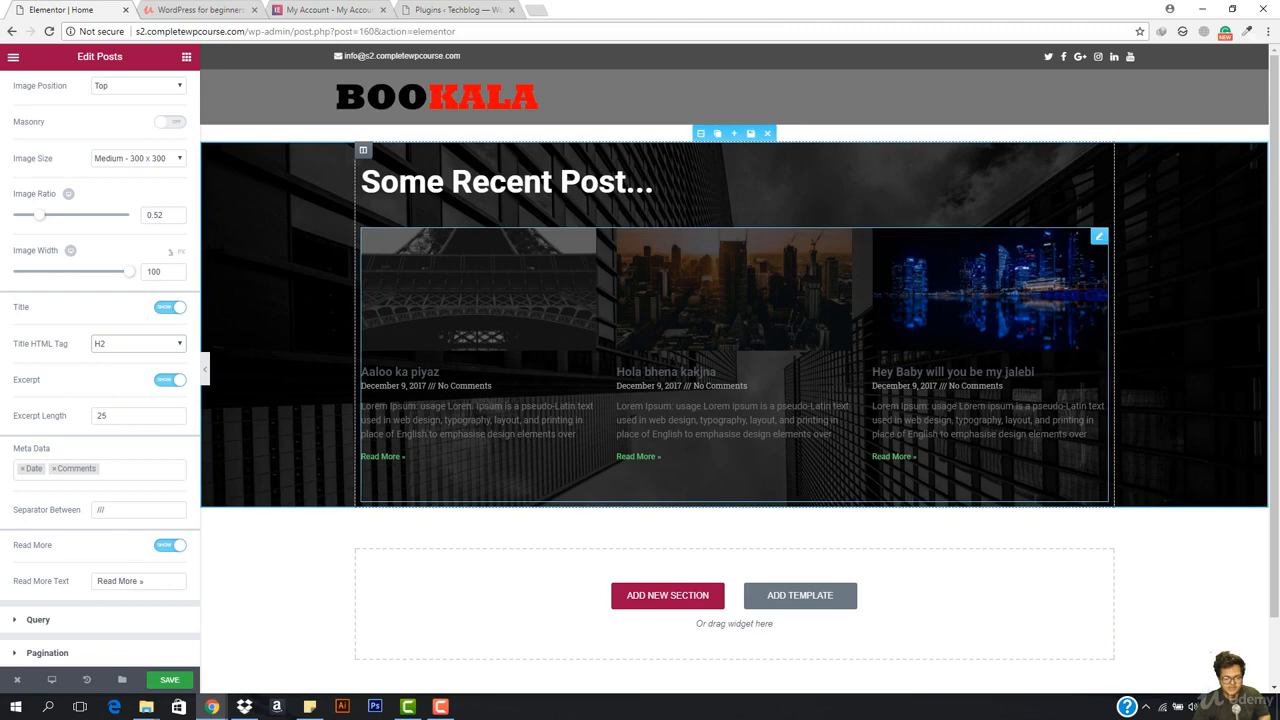
Try an excerpt length of 26 for the posts and return it to 25
double_click(122, 418)
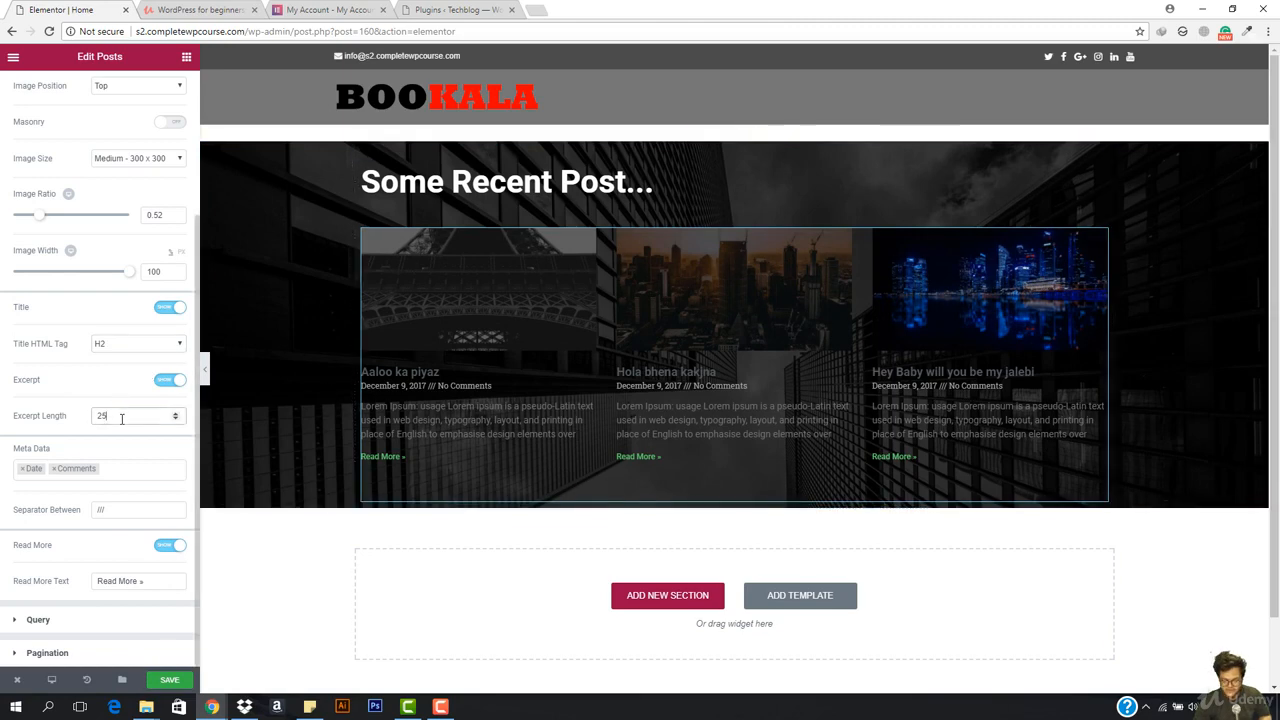
type("20")
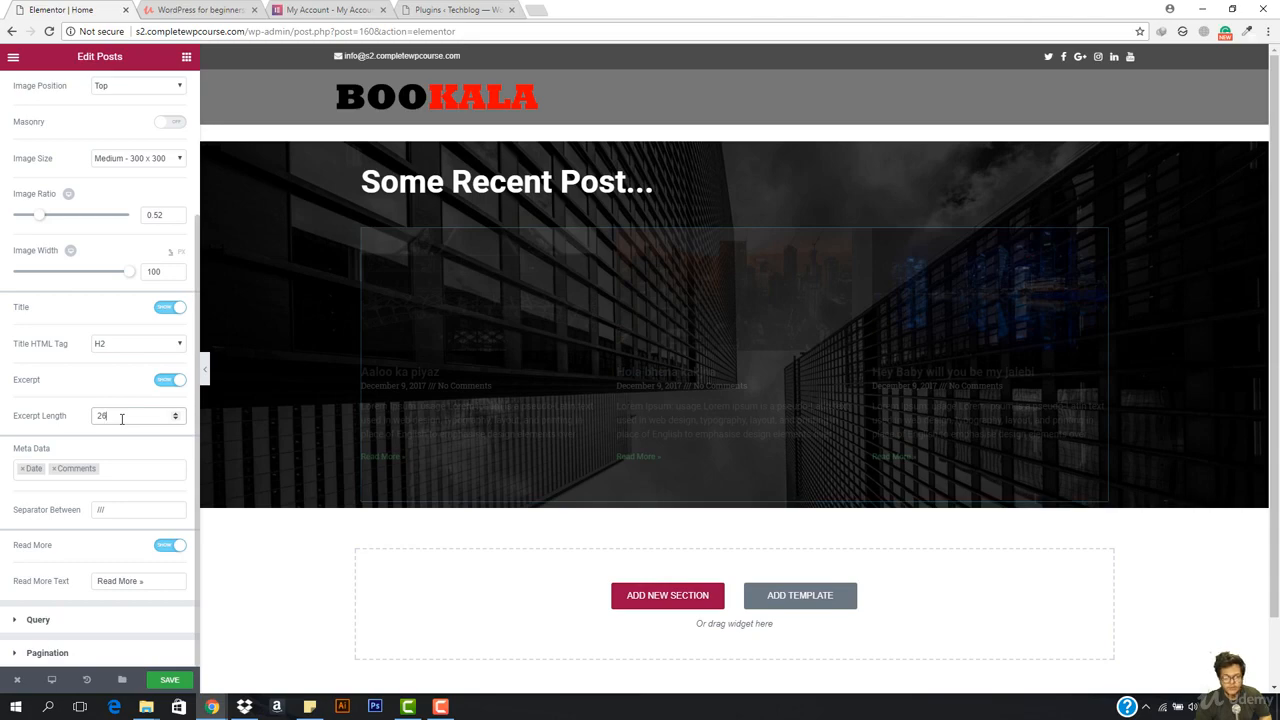
type("6")
key("BackSpace")
type("5")
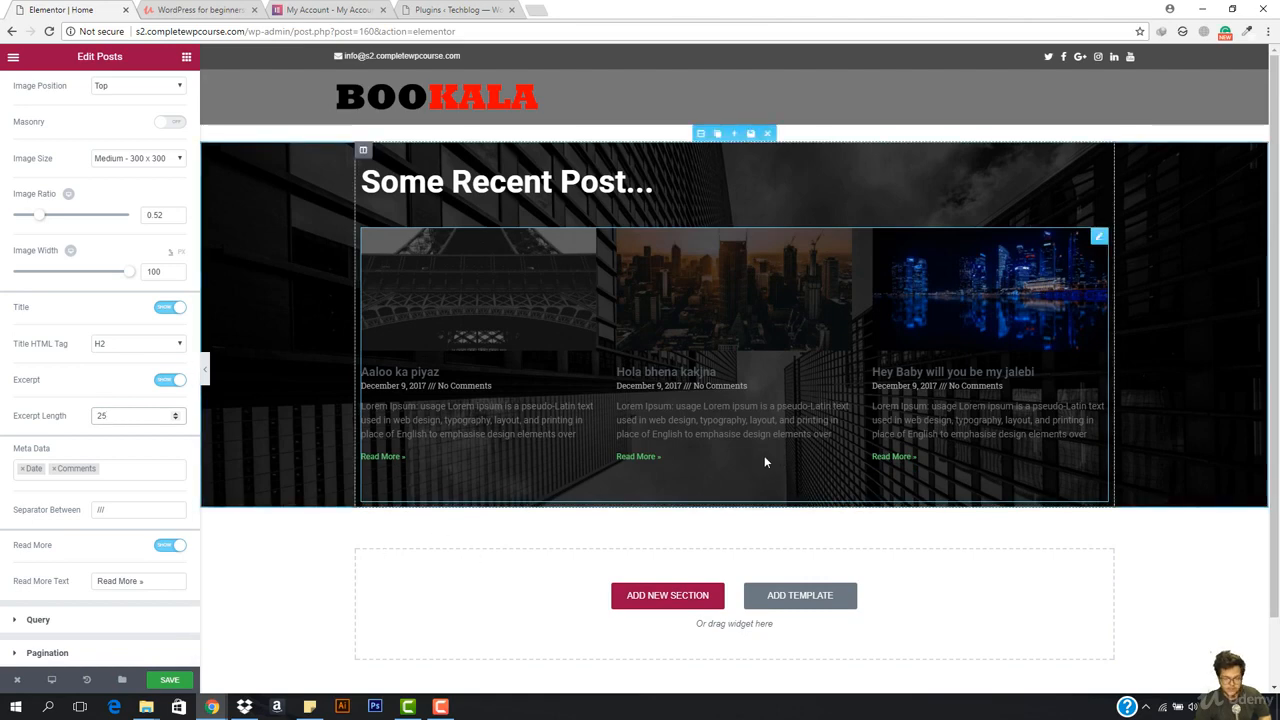
Try adding Time to the posts' meta data and remove it again
left_click(124, 468)
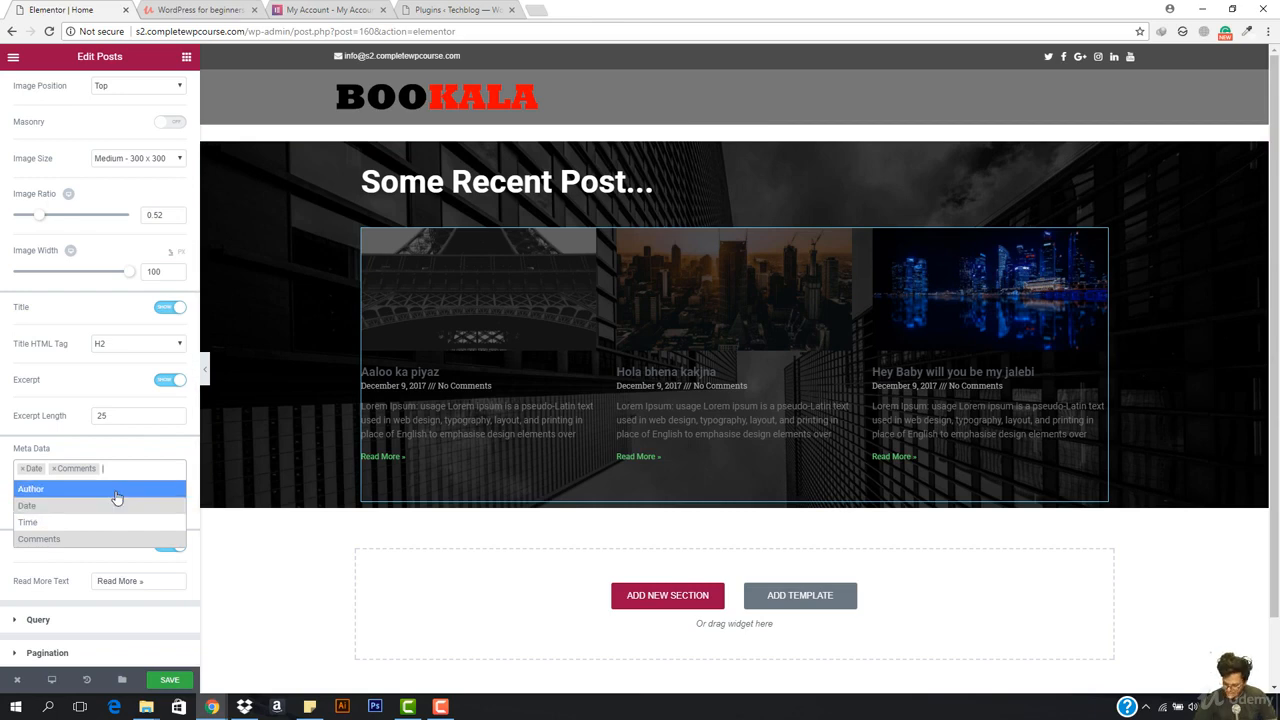
left_click(442, 709)
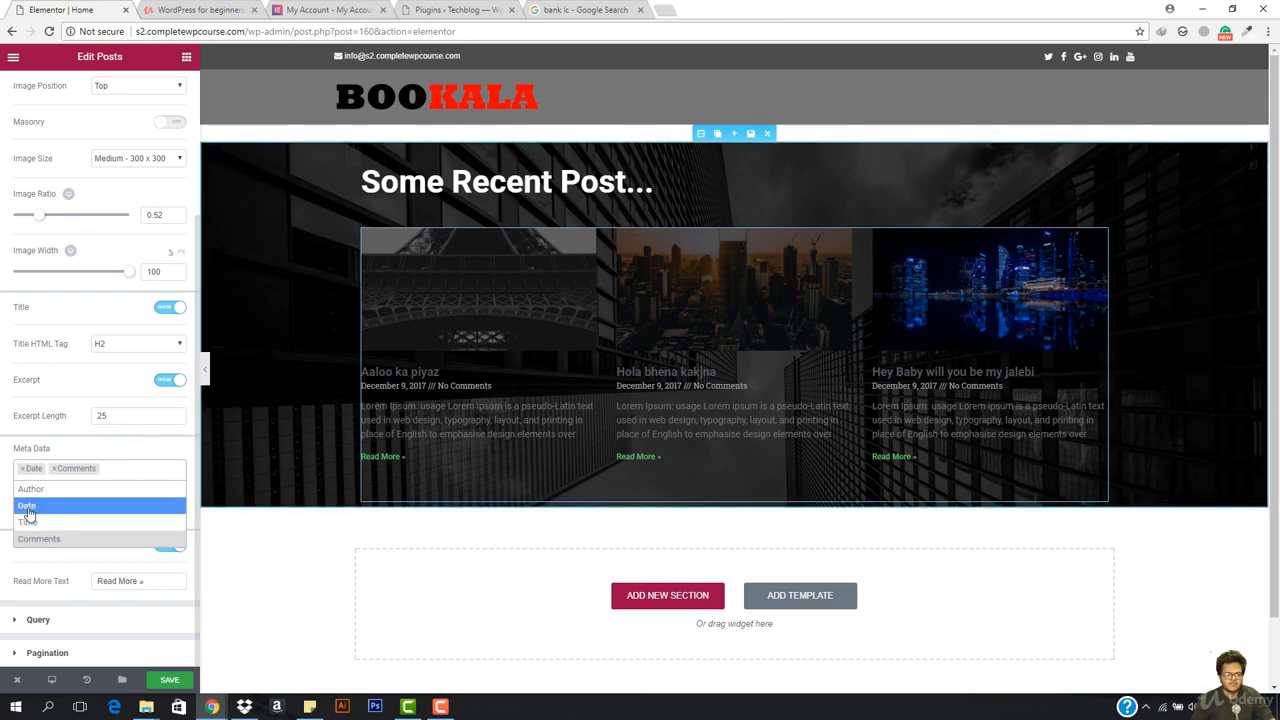
left_click(58, 527)
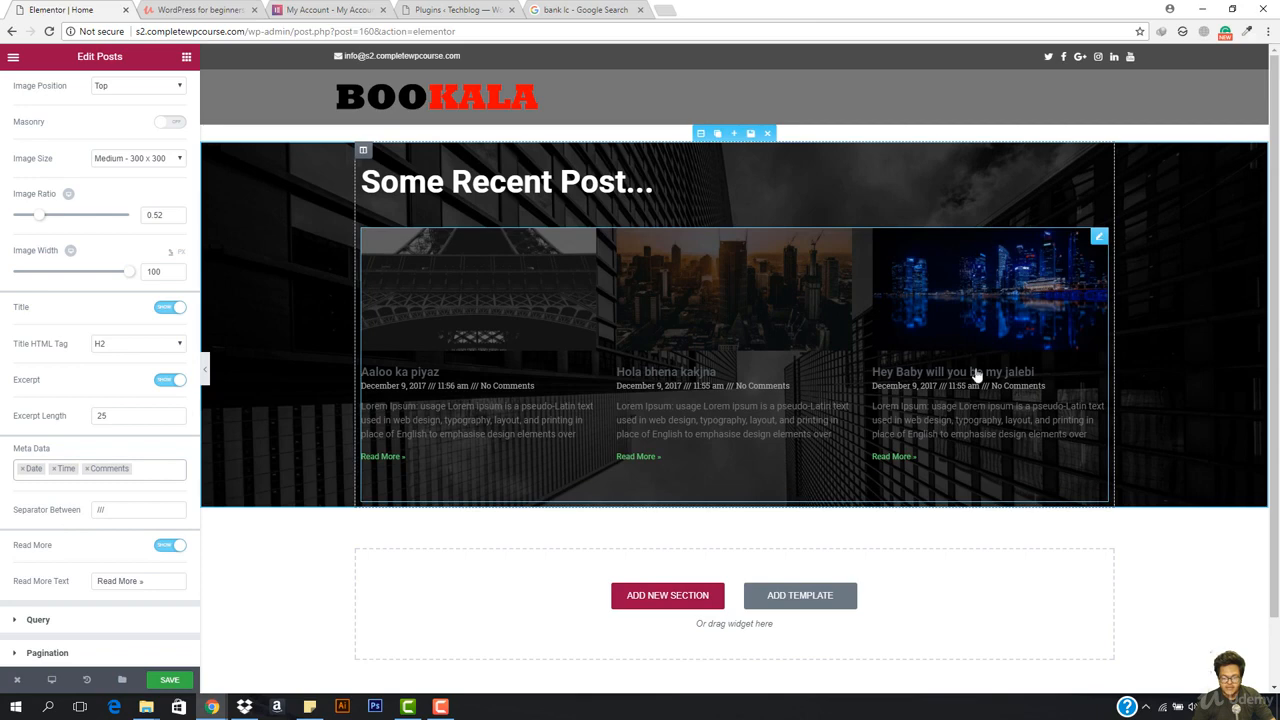
left_click(56, 469)
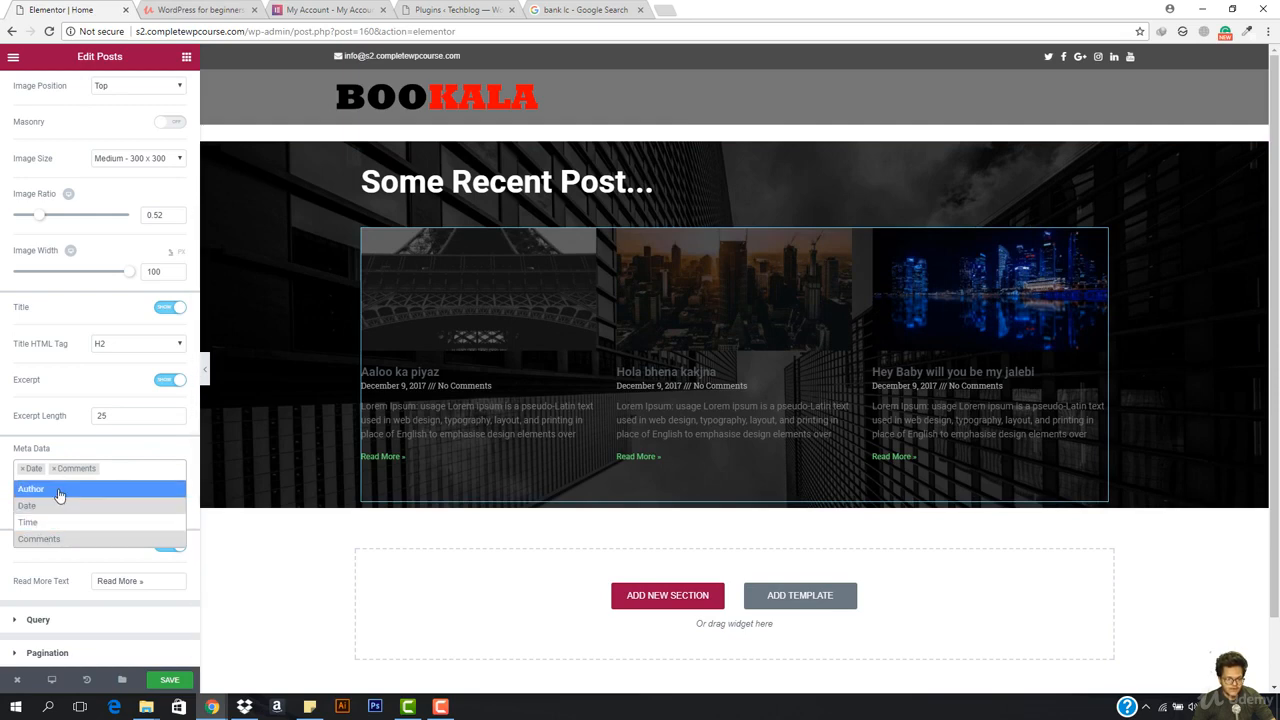
Add Author to the posts' meta data and set the separator between the entries to "|"
left_click(440, 706)
left_click(212, 706)
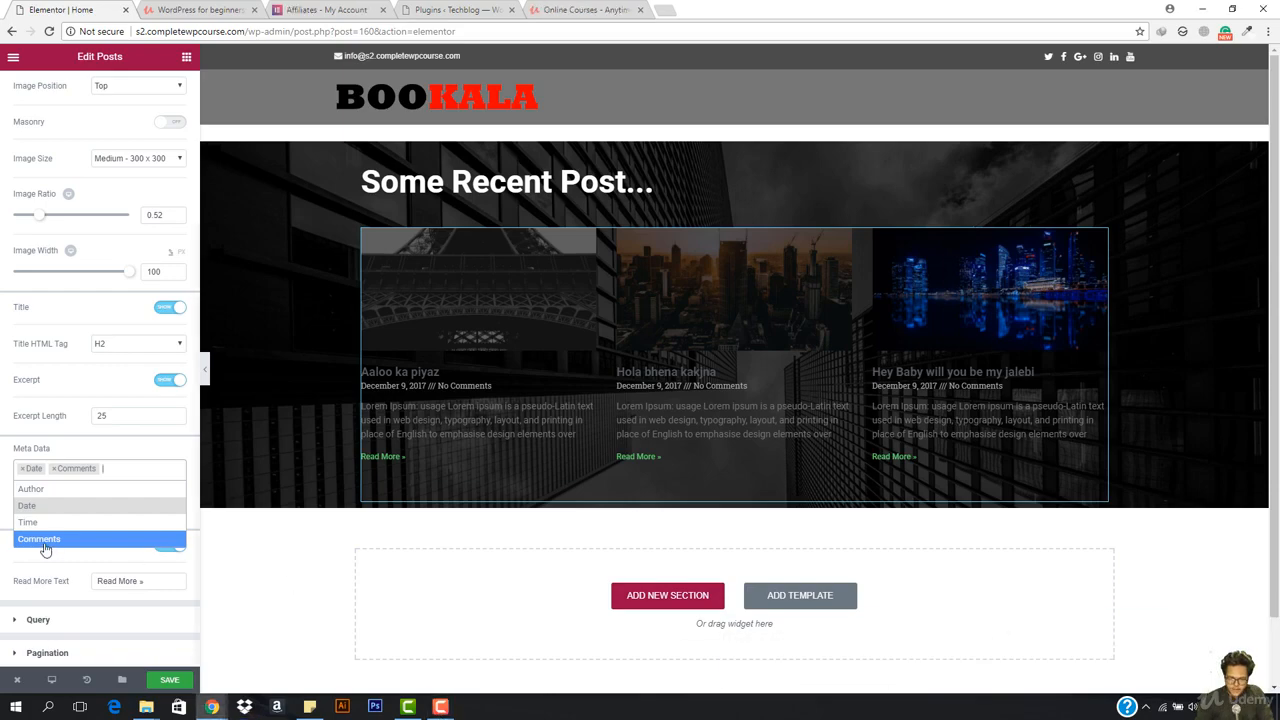
left_click(91, 489)
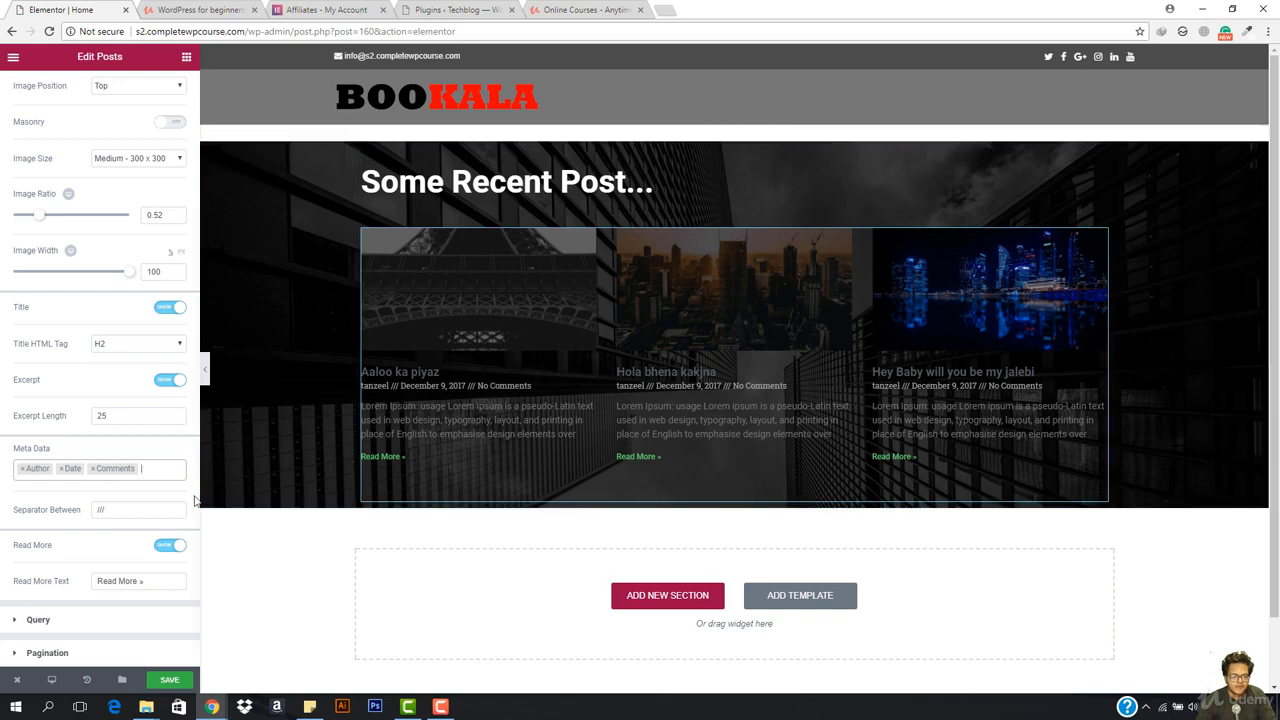
left_click(125, 508)
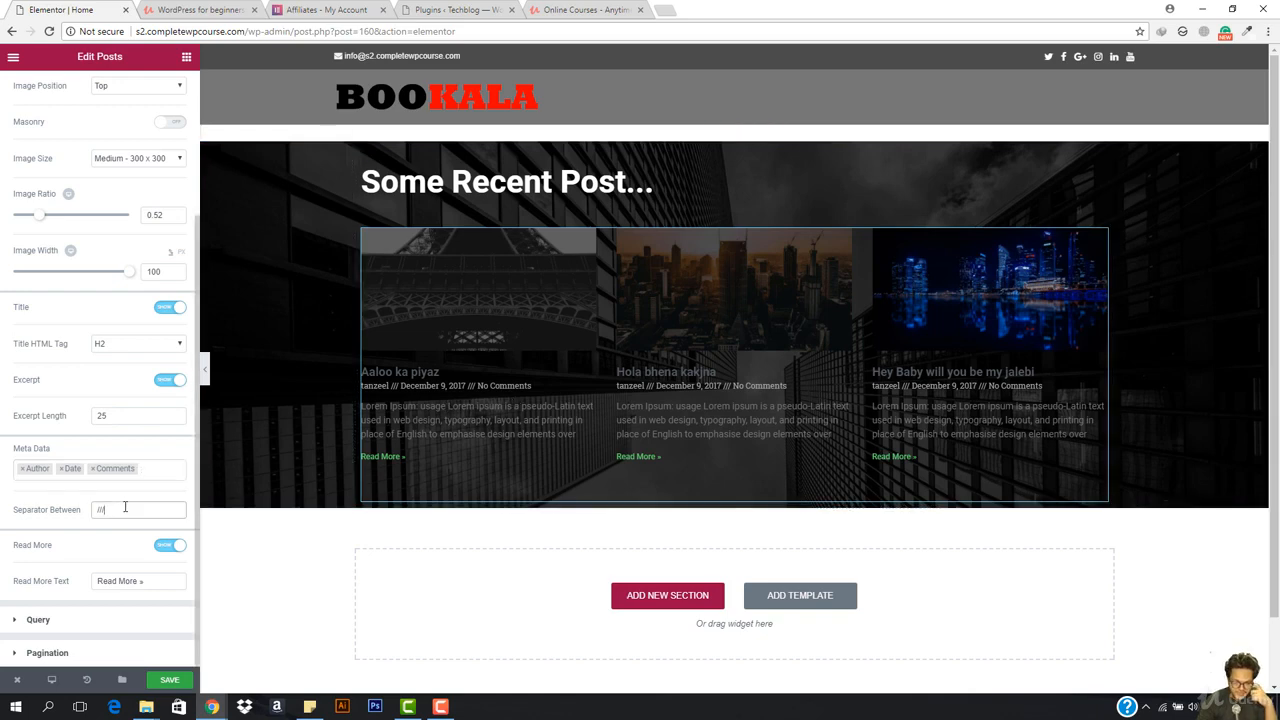
double_click(125, 508)
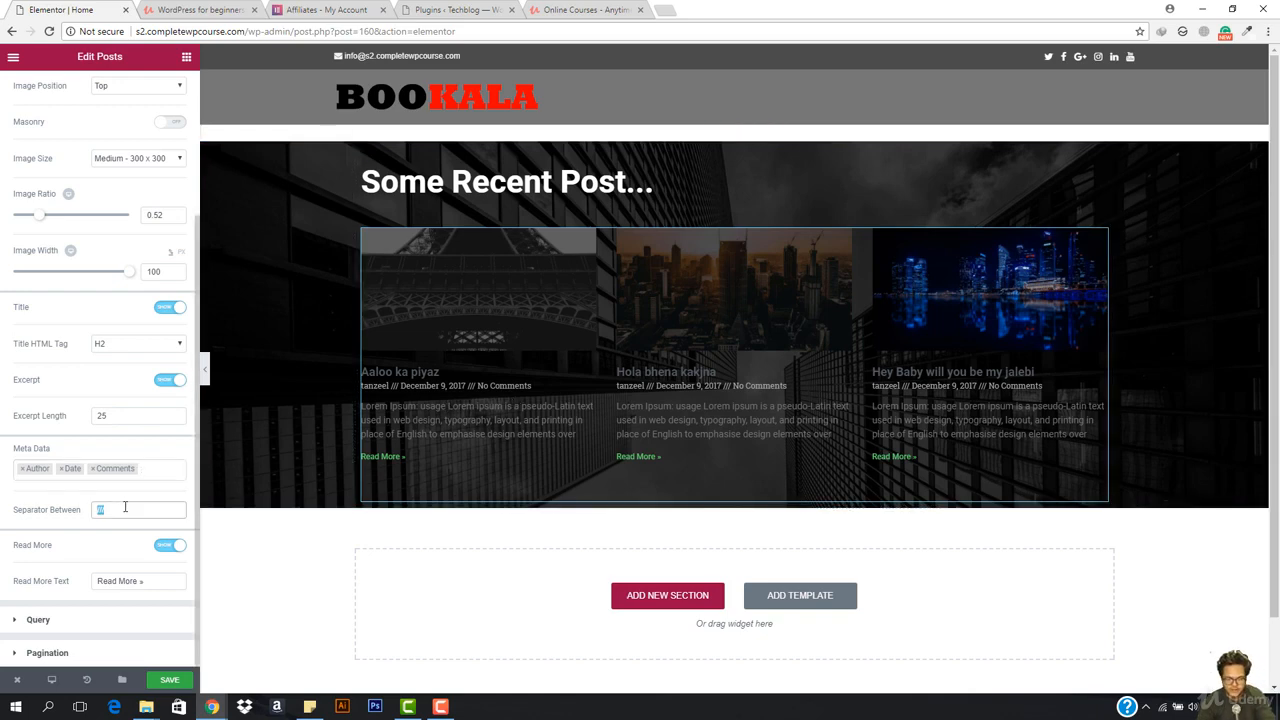
type("|")
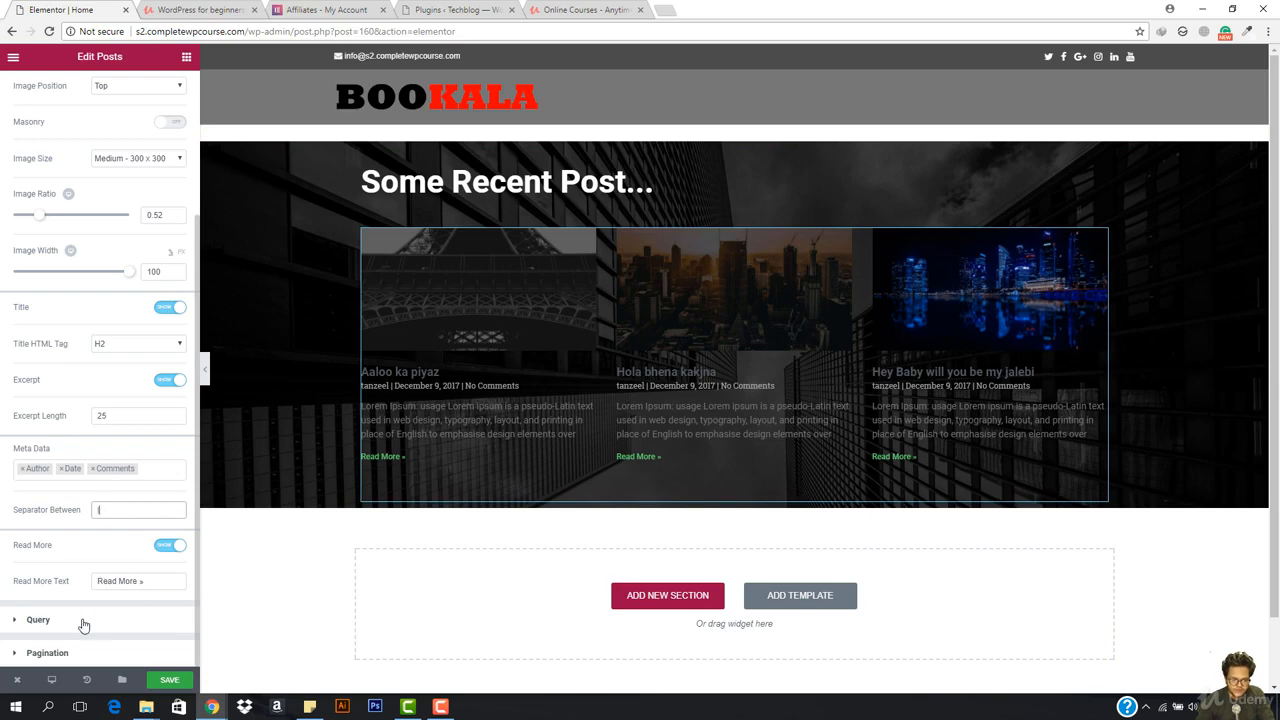
Try Pages as the query source of the Posts widget, and set the source to Manual Selection
left_click(33, 621)
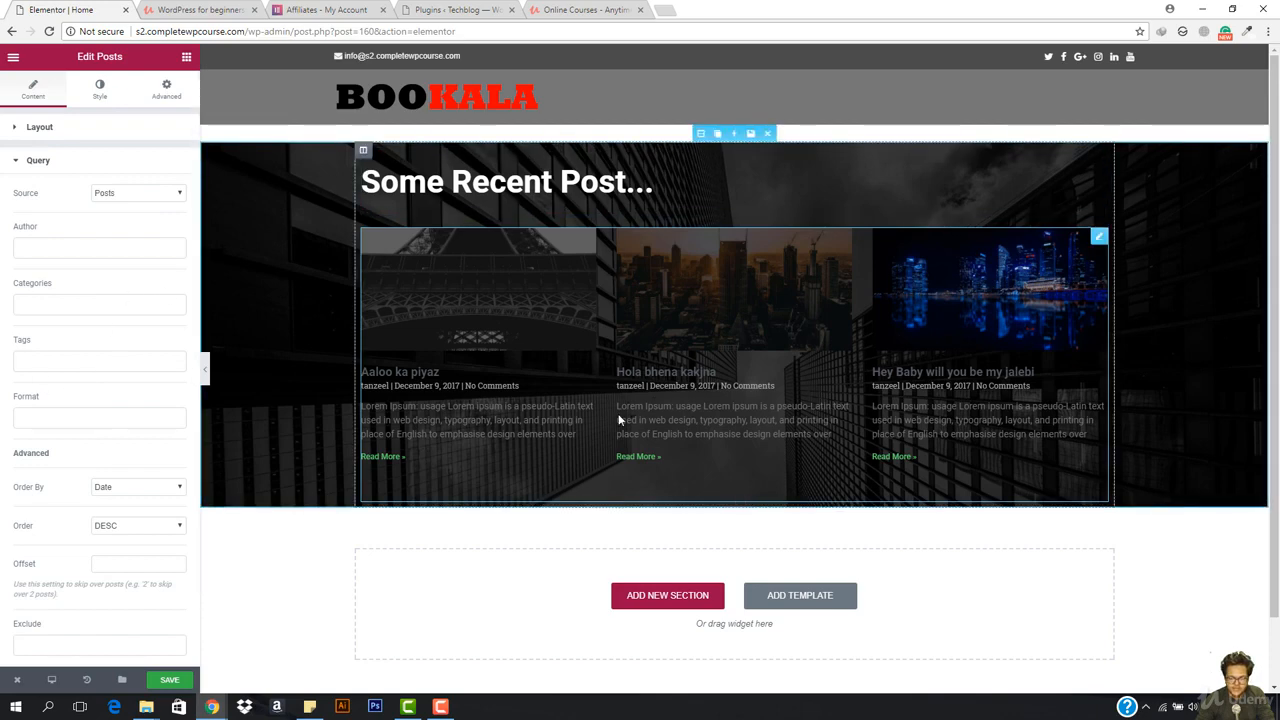
left_click(143, 198)
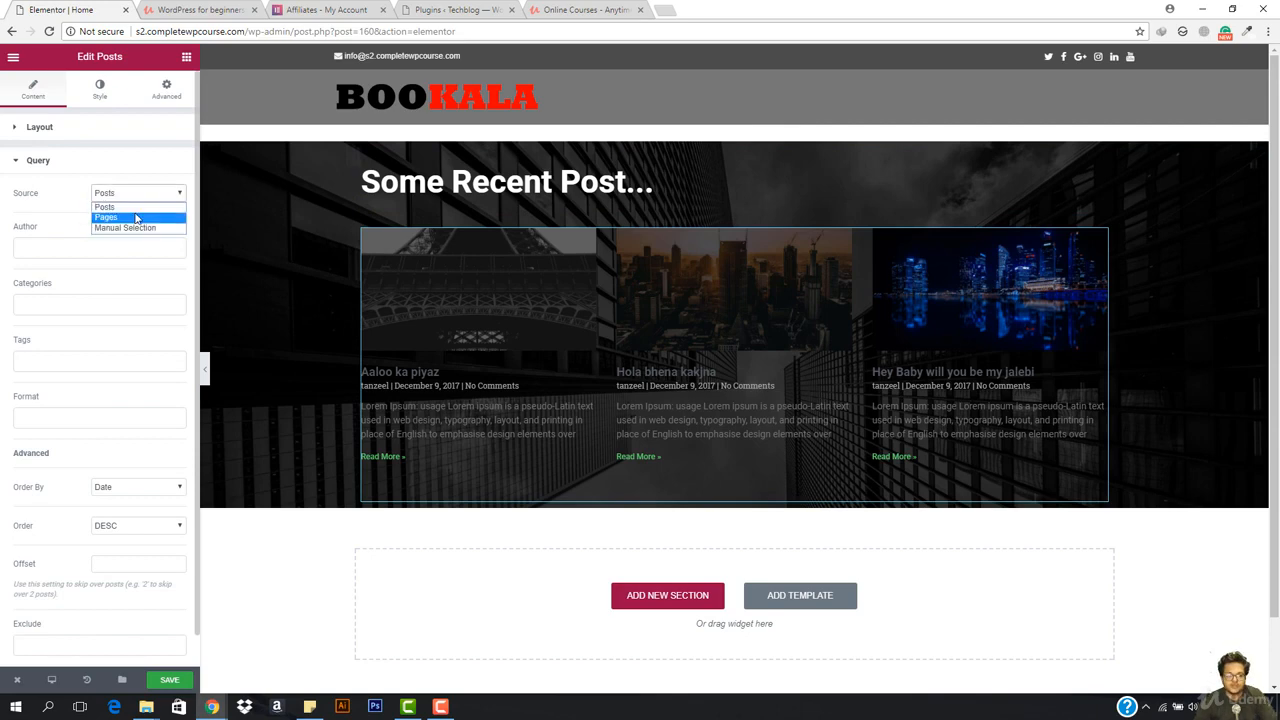
left_click(137, 218)
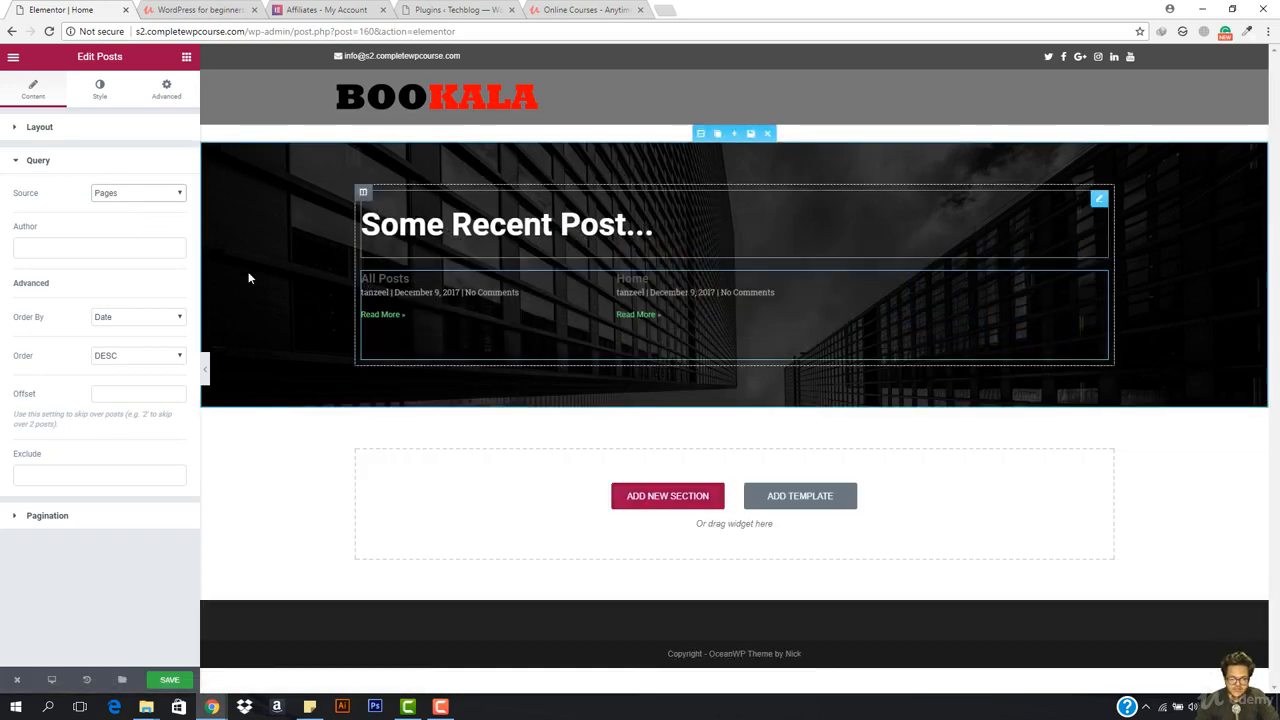
left_click(134, 194)
left_click(137, 228)
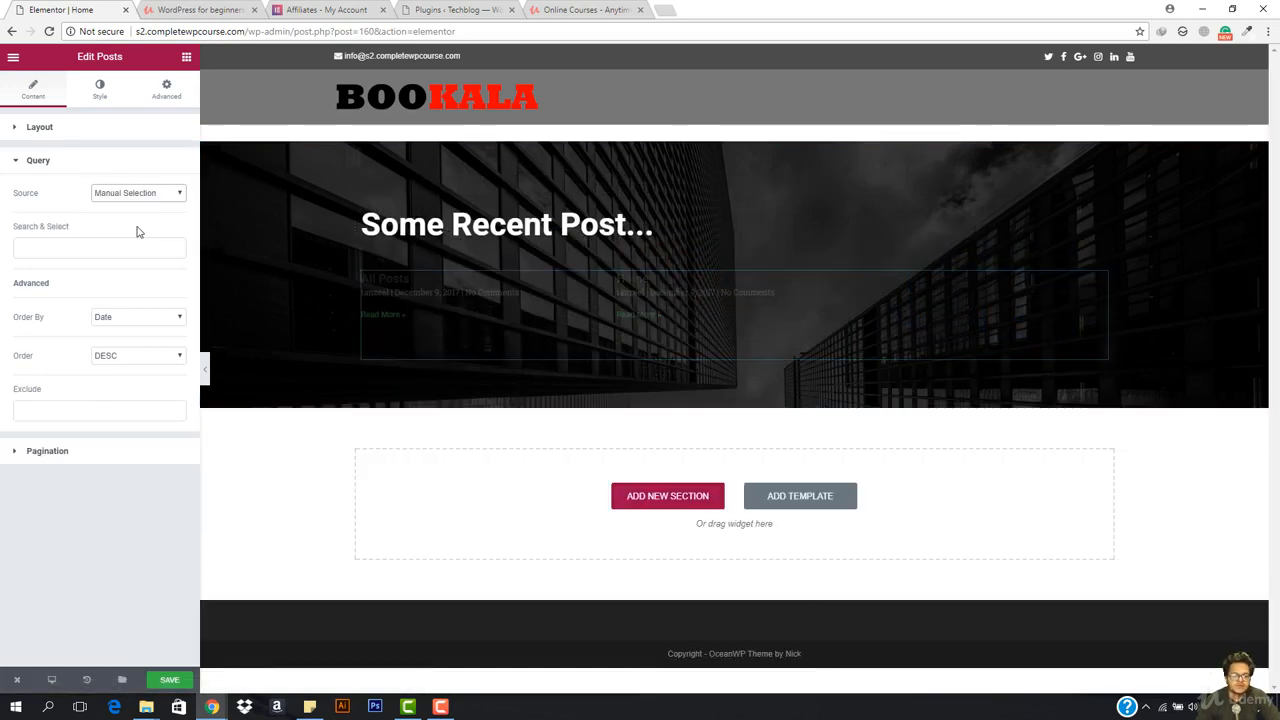
Search for "demo" in the manual post selection and clear the search without choosing a post
left_click(63, 249)
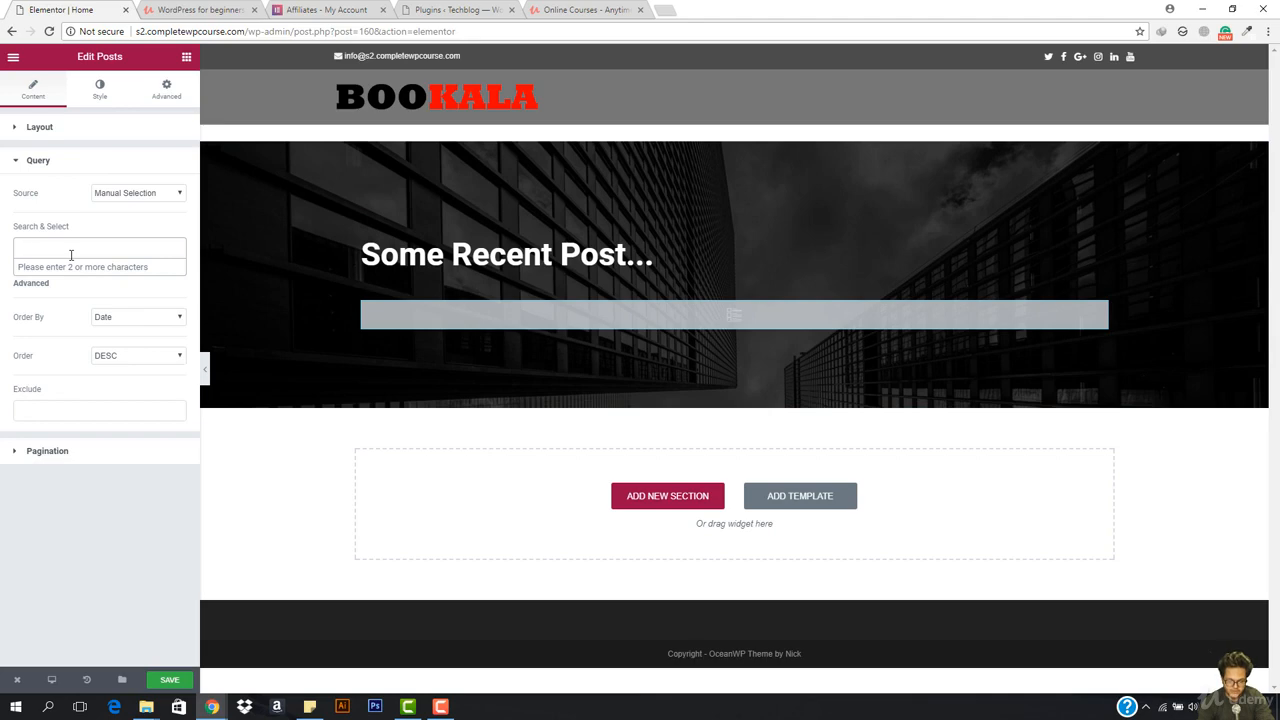
type("dem")
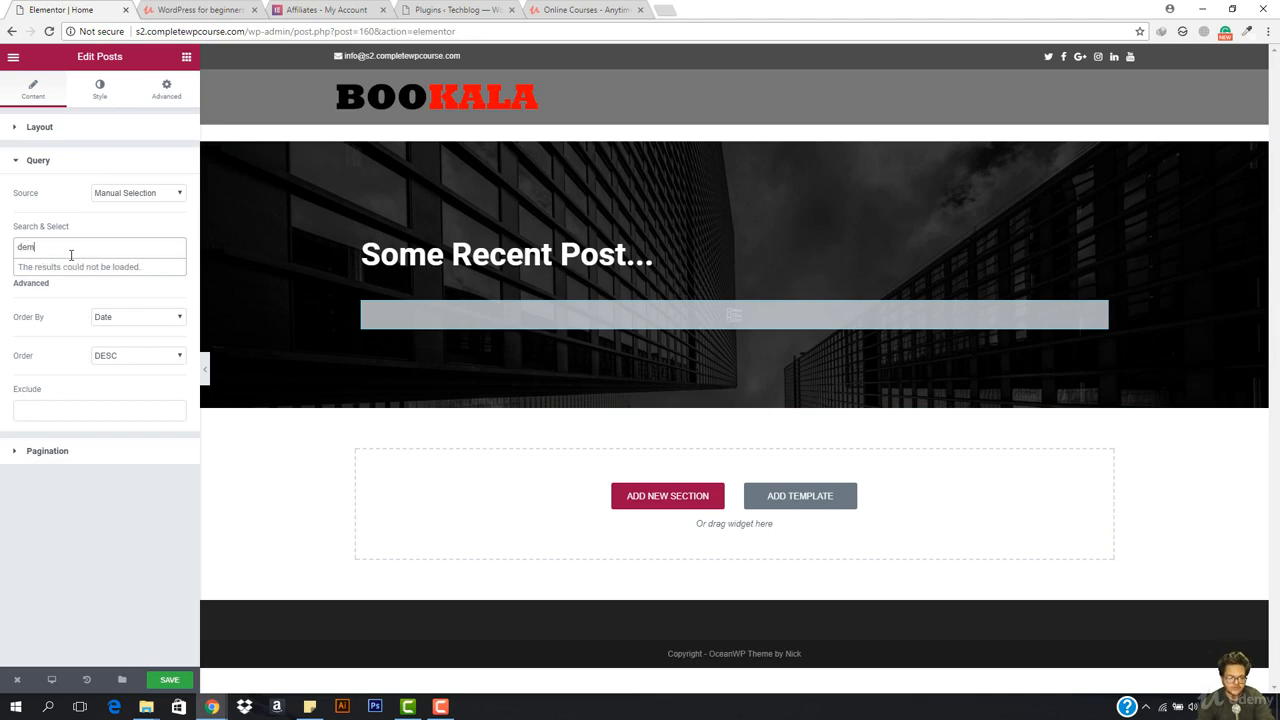
type("o")
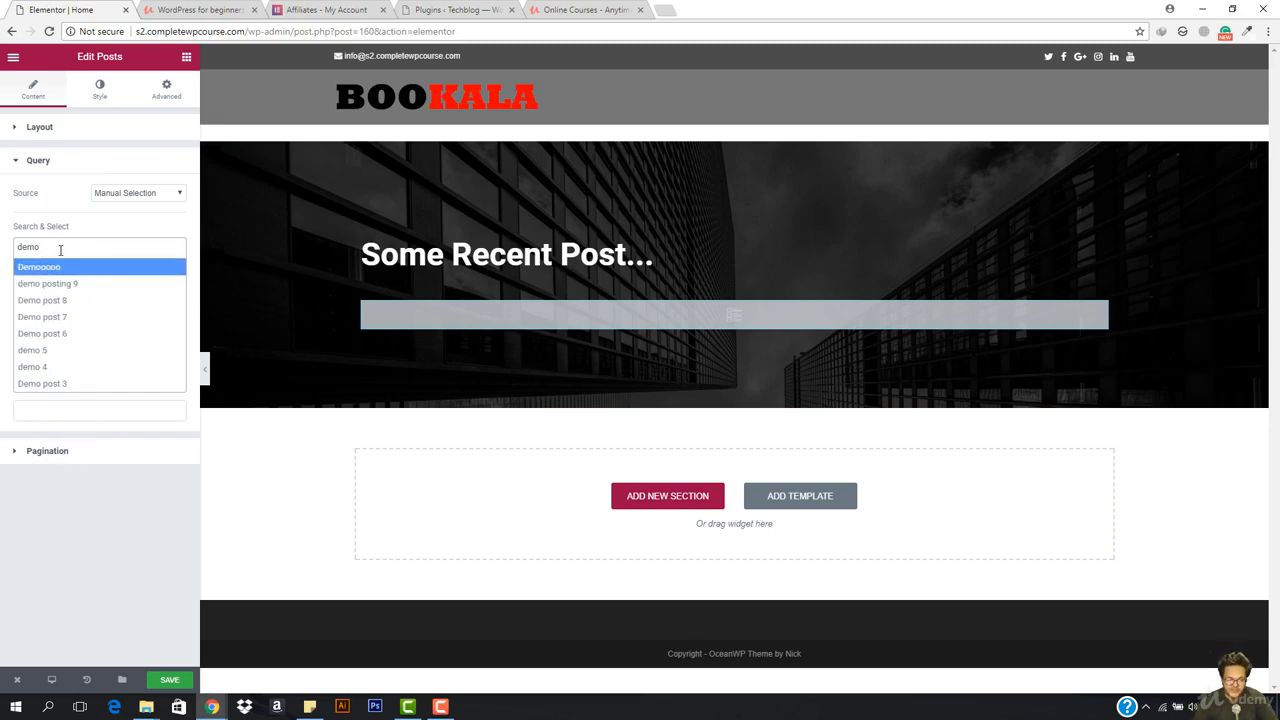
key("BackSpace")
key("BackSpace")
key("BackSpace")
key("BackSpace")
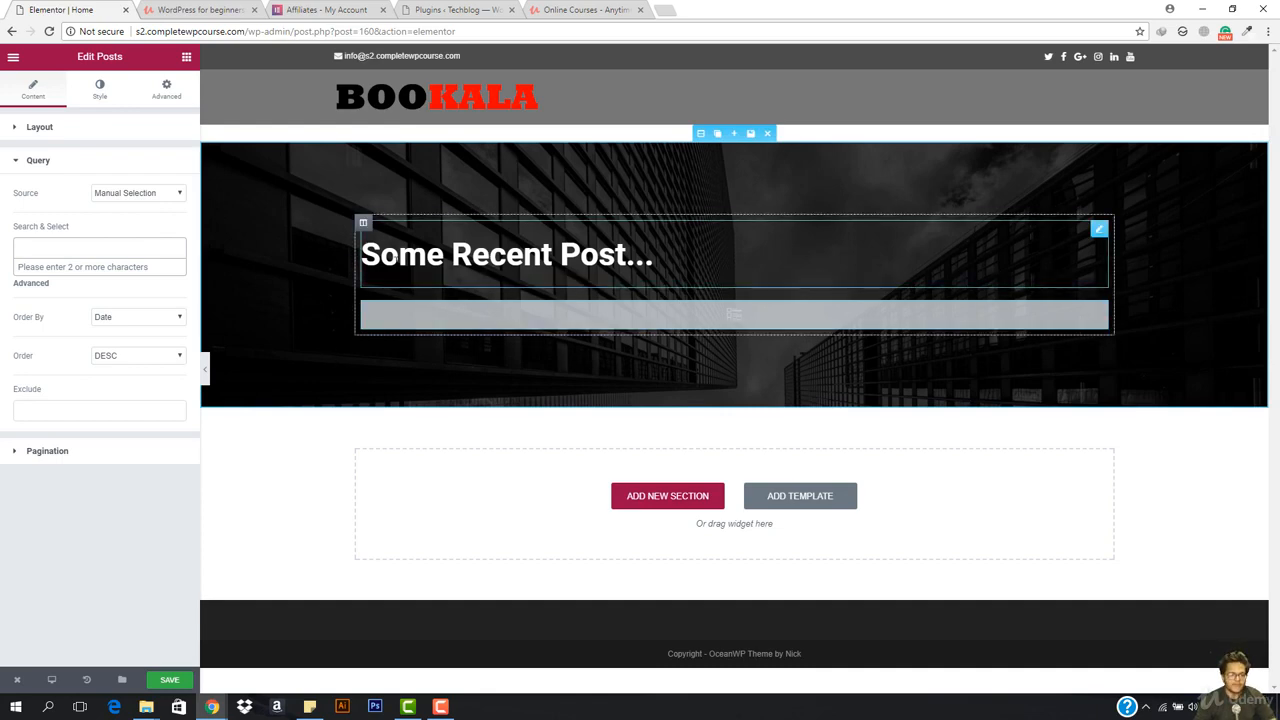
Change the heading text above the Posts widget to "You should not miss these Post..."
left_click(385, 259)
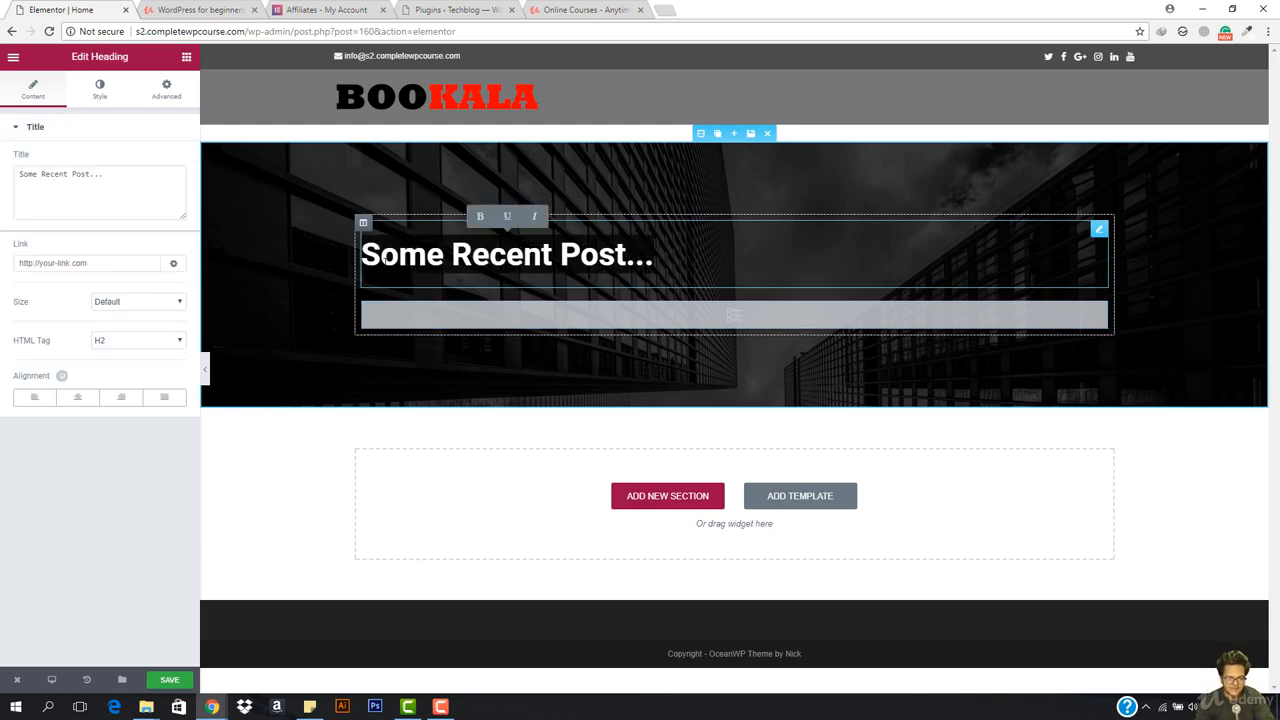
type("You")
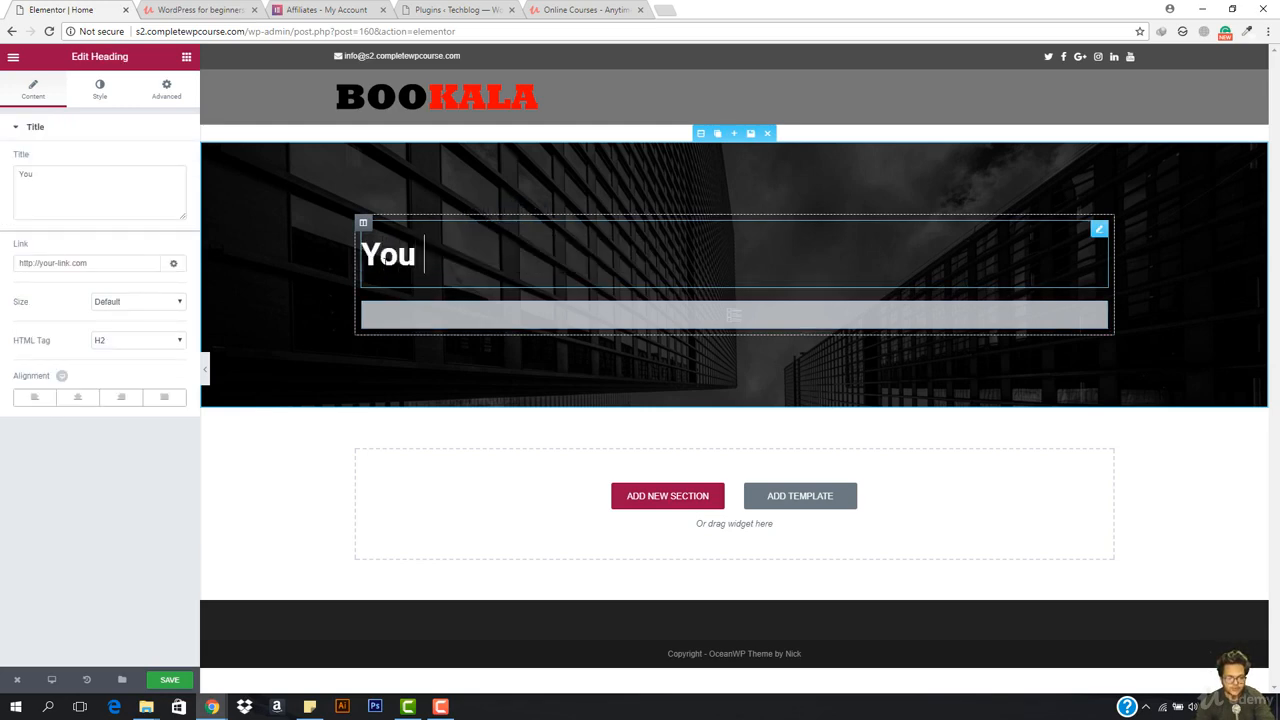
type(" should ")
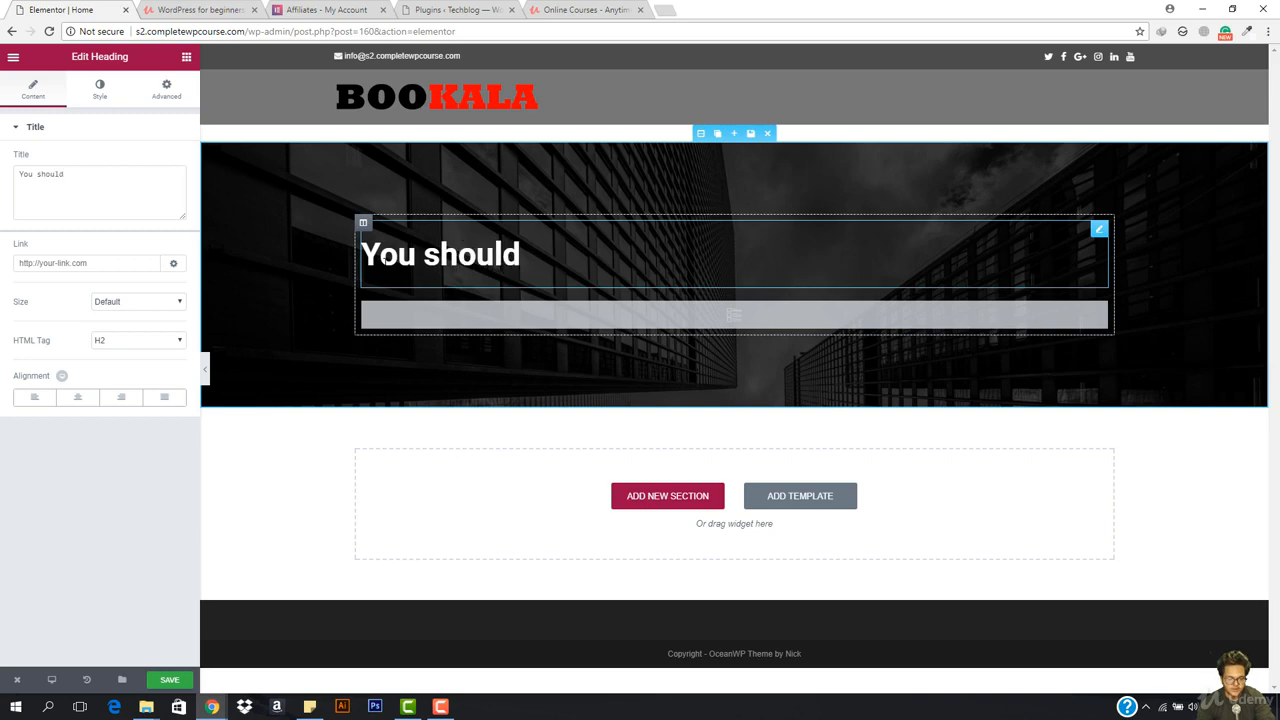
type("not mis")
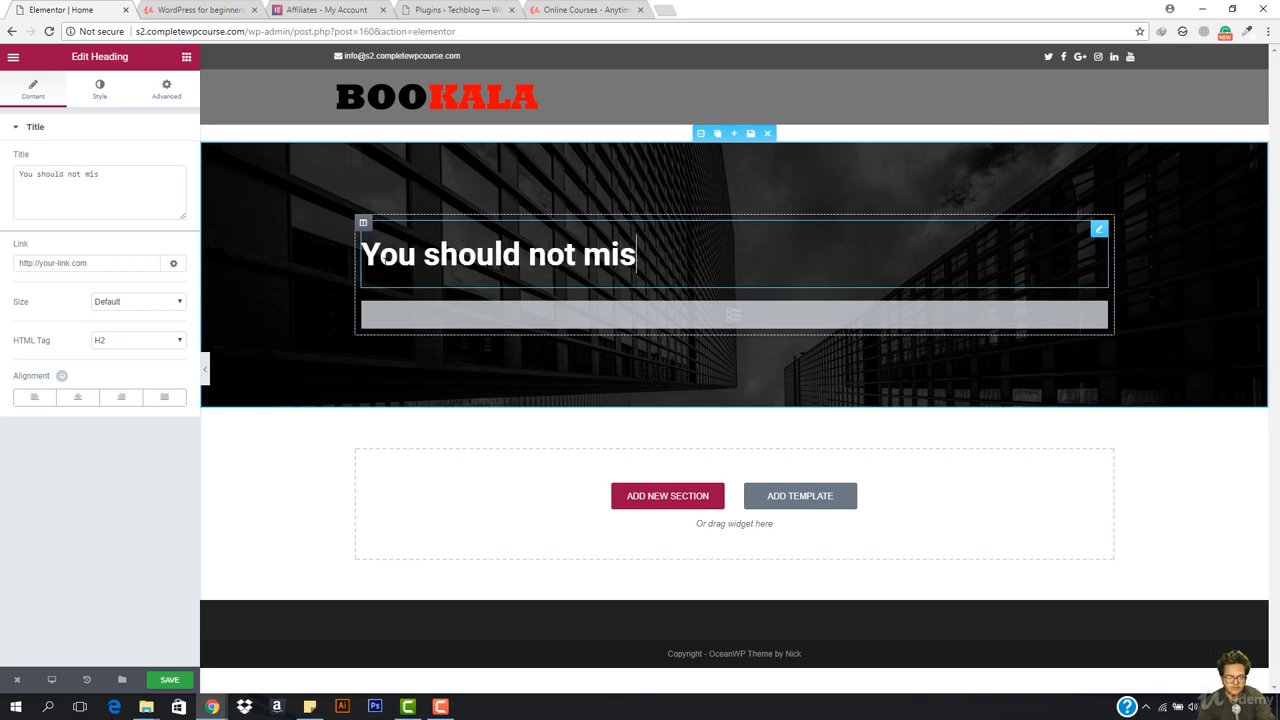
type("s theses")
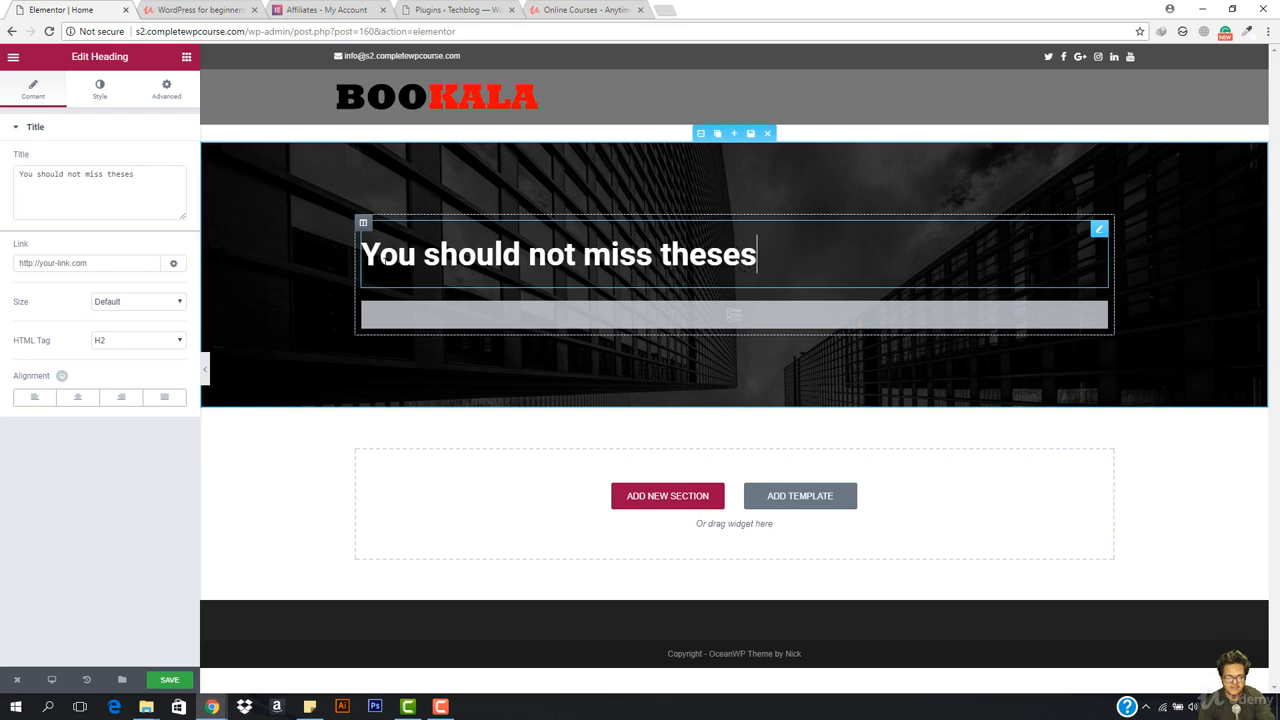
key("BackSpace")
type("Post")
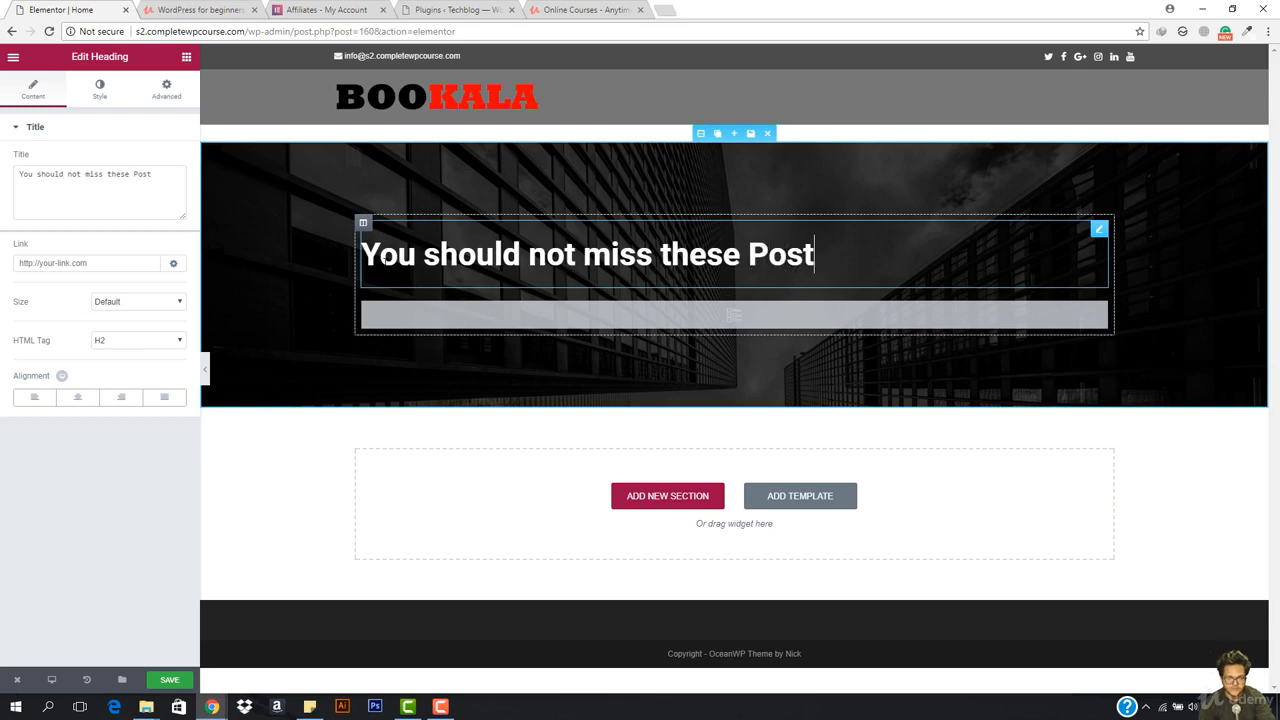
type("...")
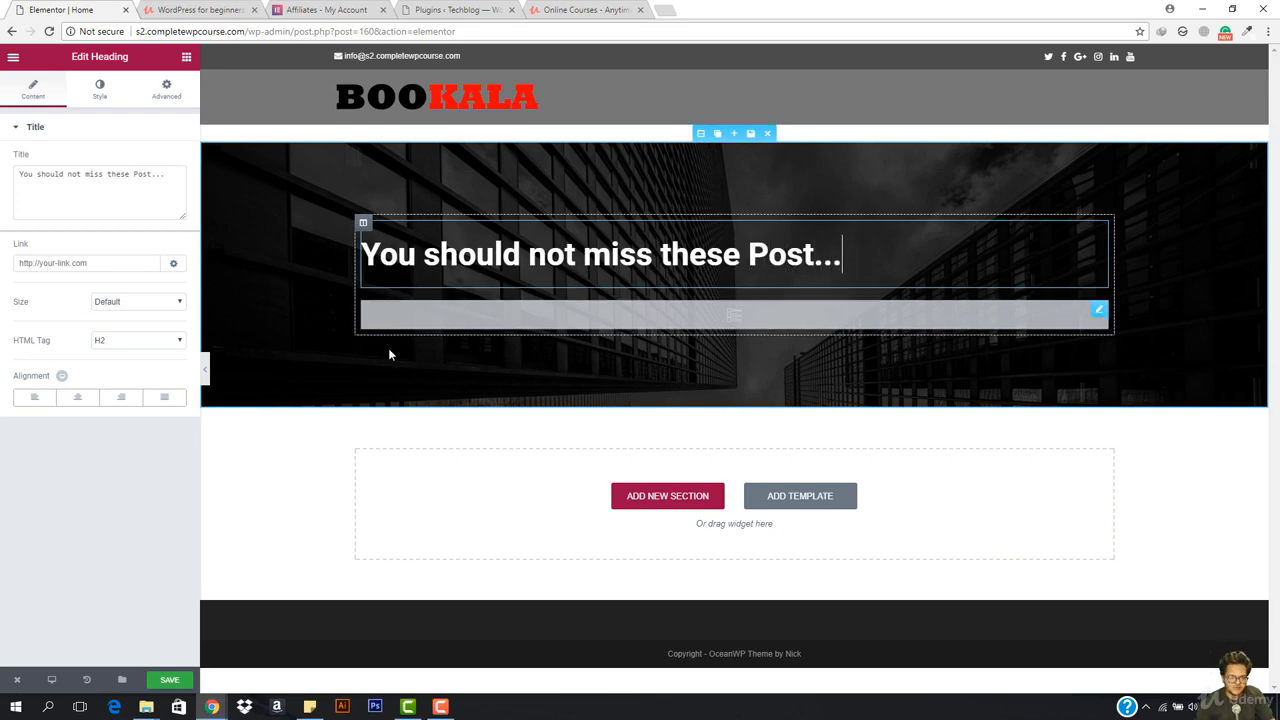
With Manual Selection as the Posts widget's query source, search for "dell" and add the post "Dell is amazing"
left_click(483, 322)
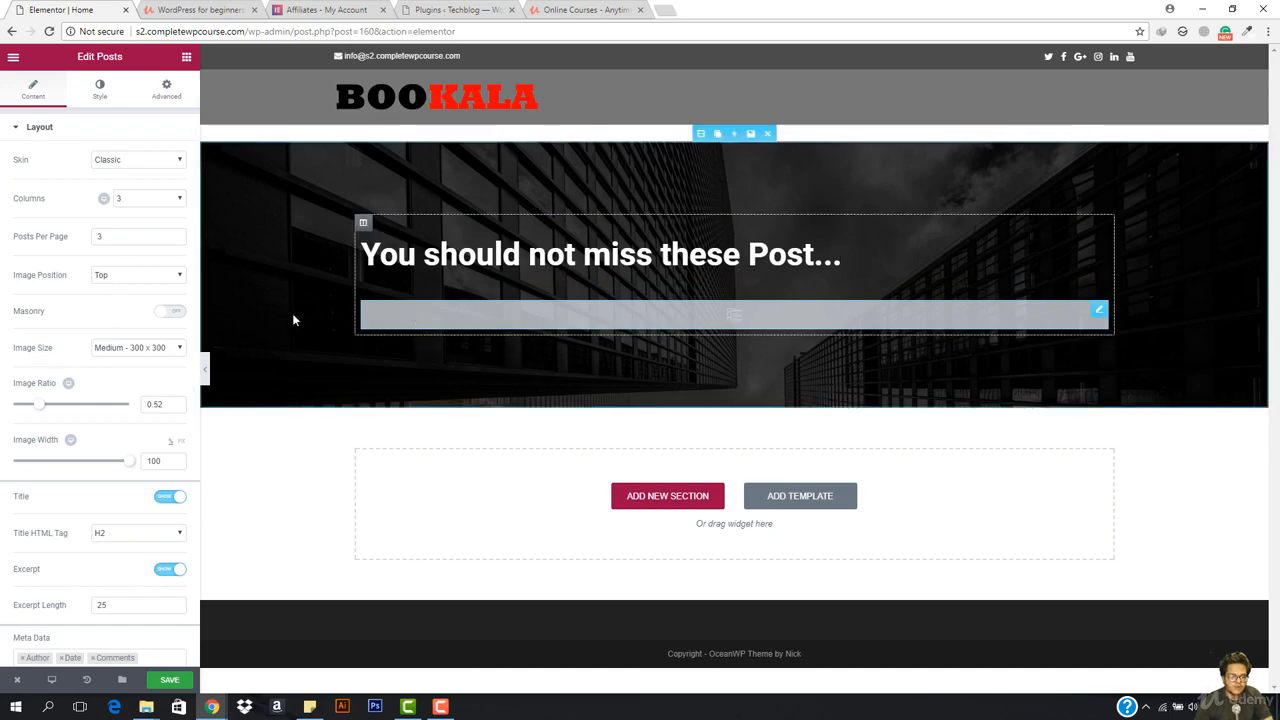
scroll(108, 509, "down", 2)
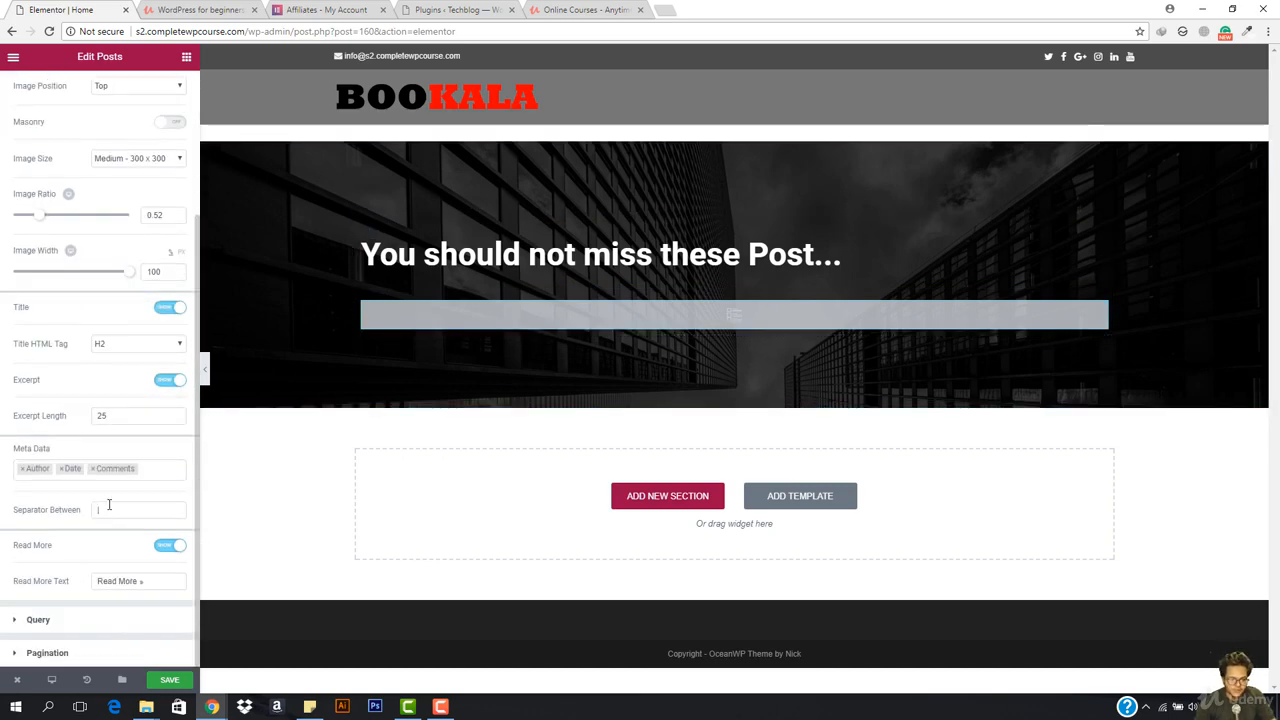
left_click(70, 620)
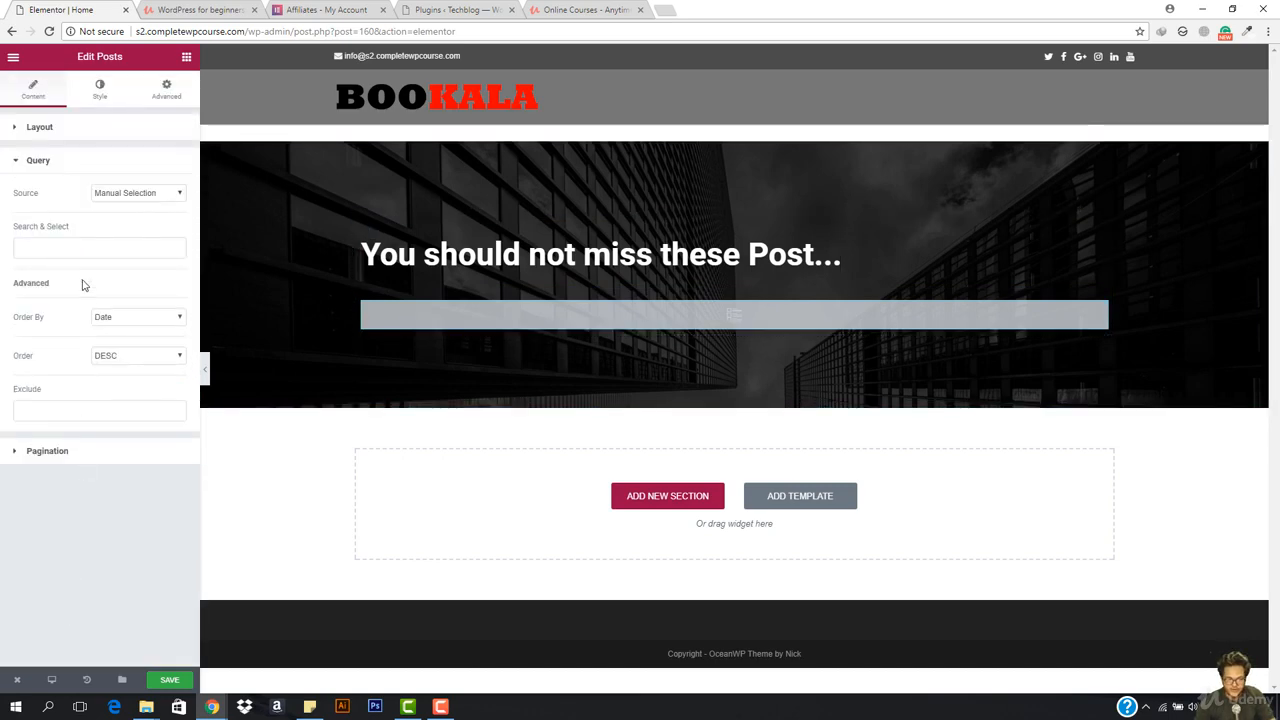
left_click(60, 249)
left_click(145, 195)
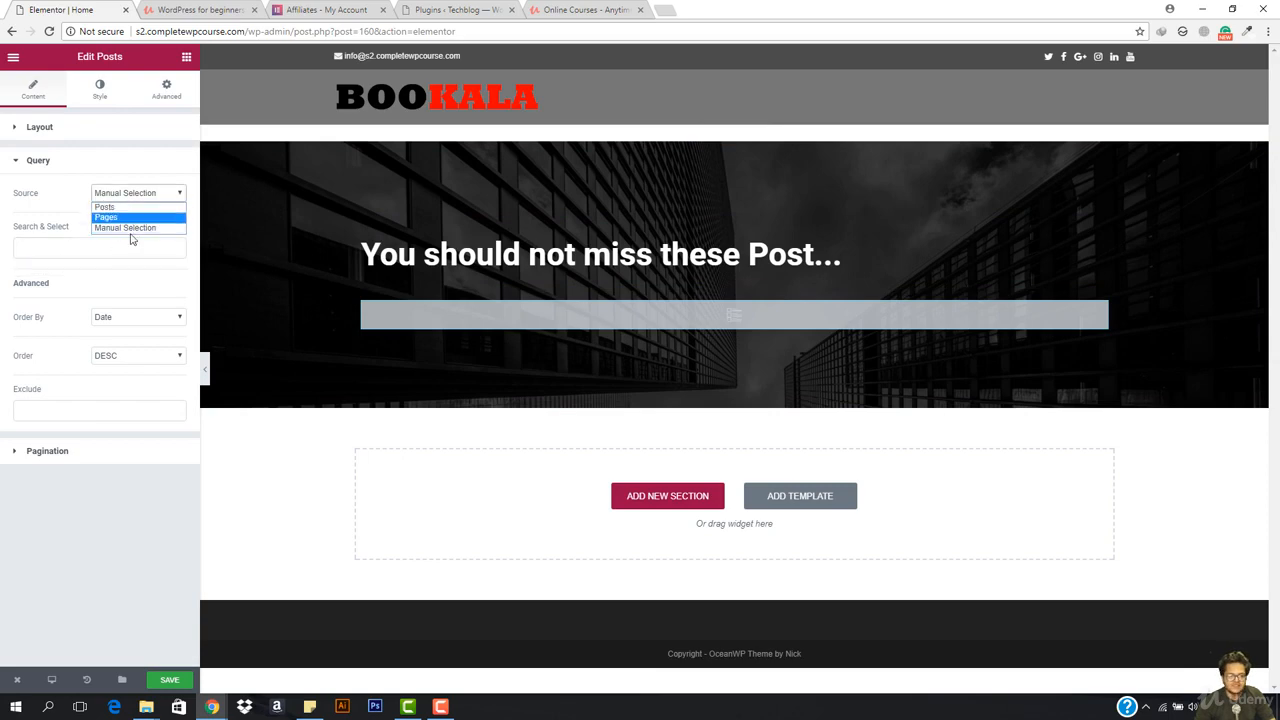
left_click(130, 228)
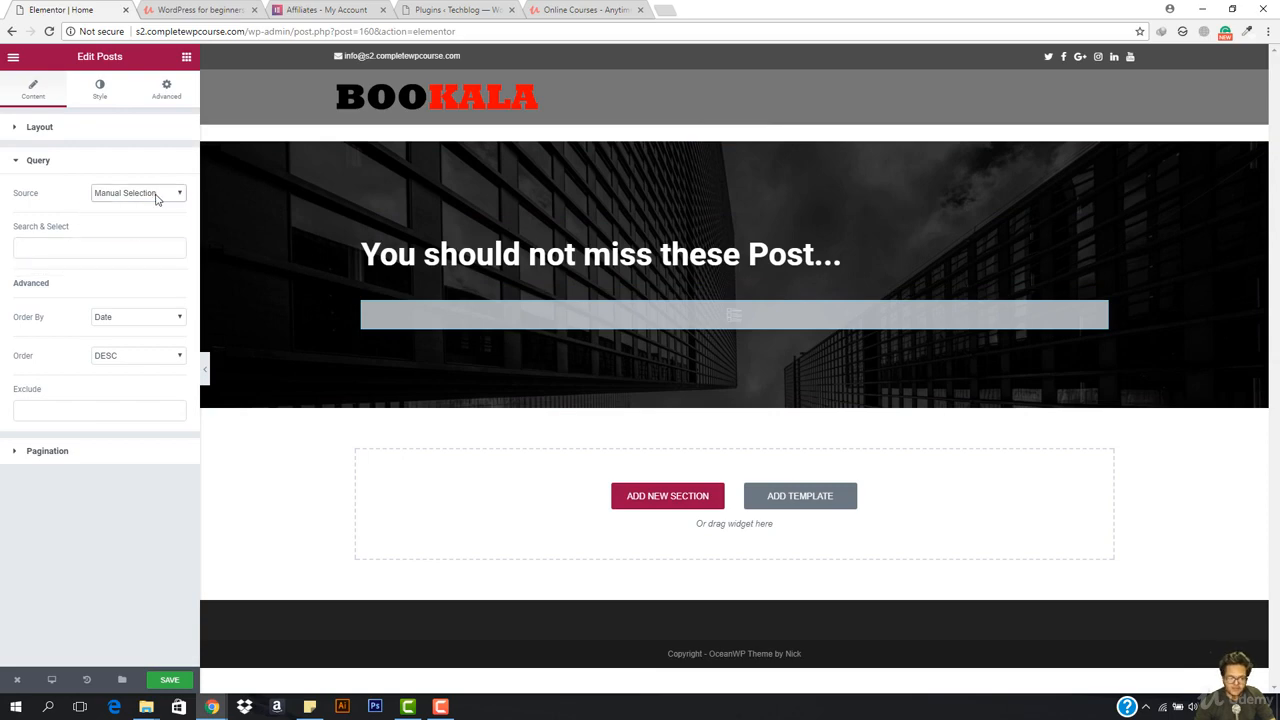
left_click(86, 246)
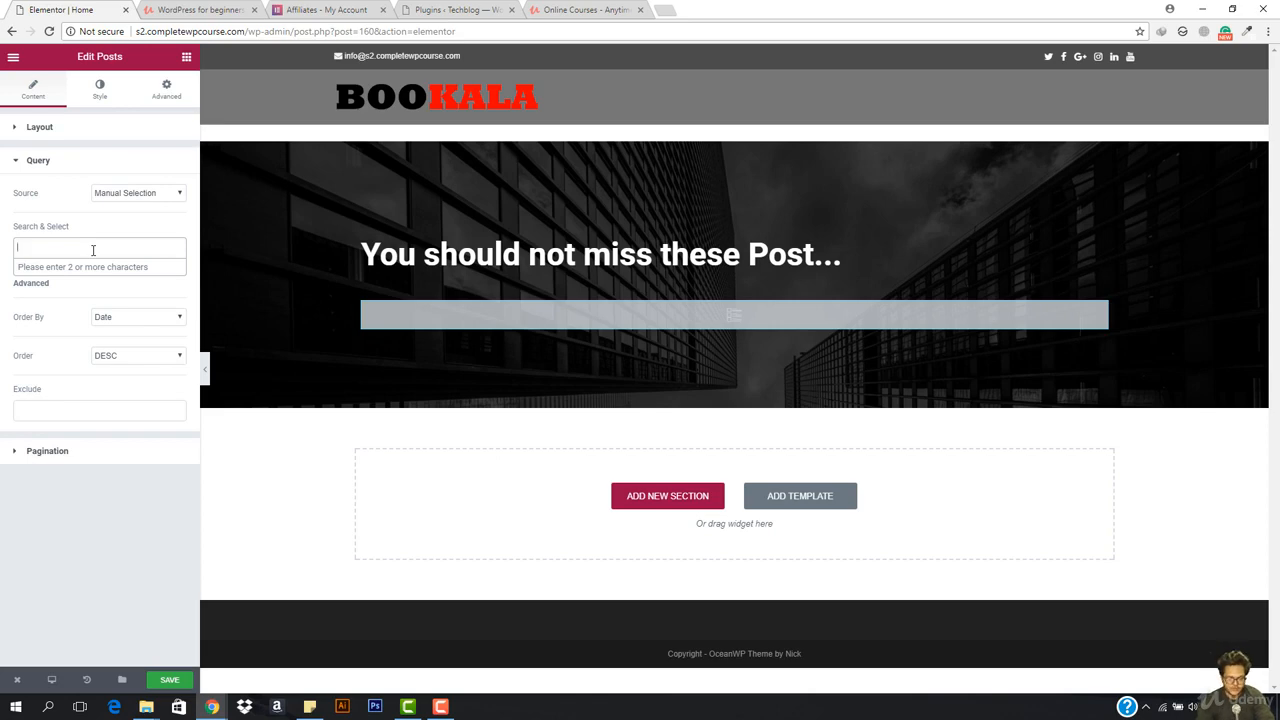
type("dell")
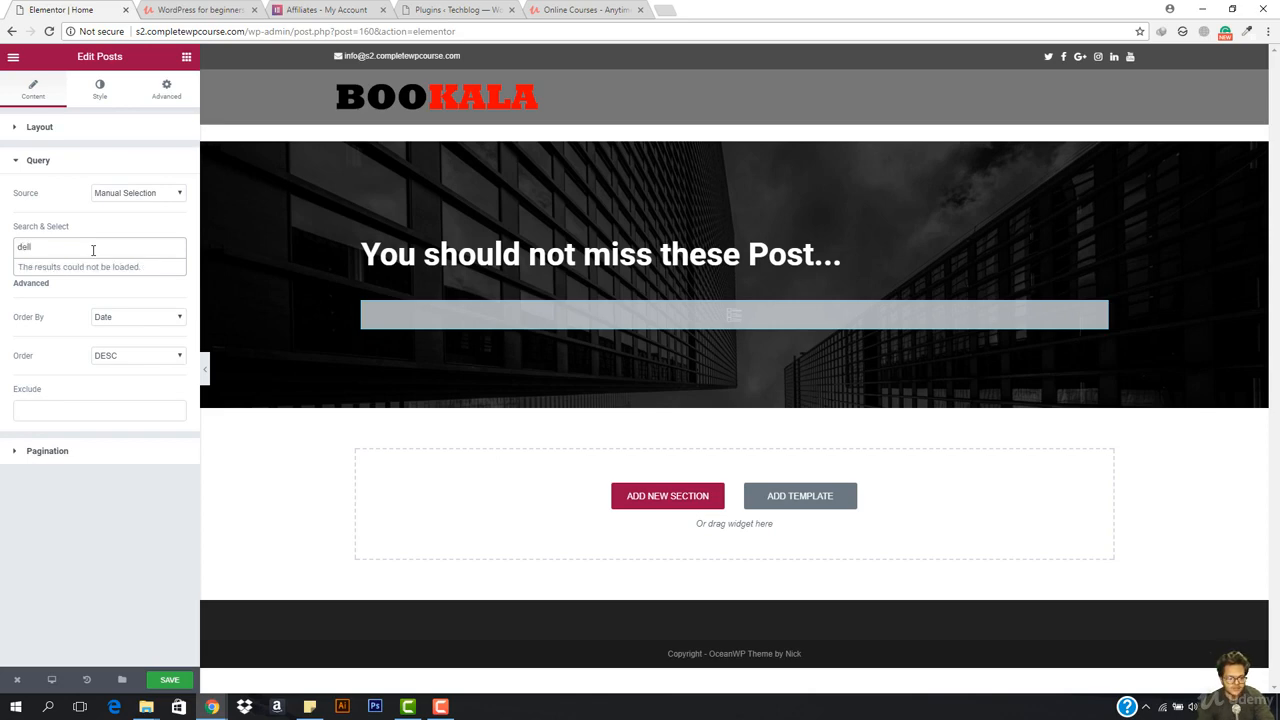
key("Return")
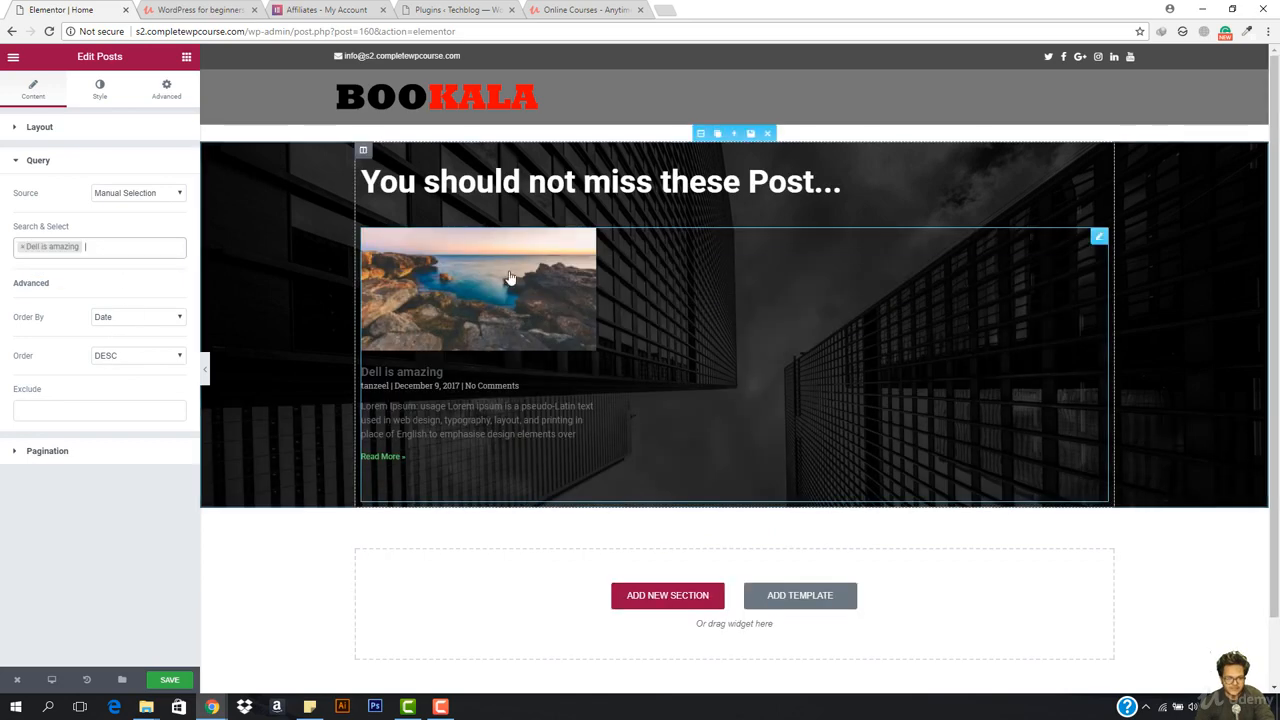
Search the manual post selection for "iphone" and "ios", and add the post "Keyboards are not good"
left_click(98, 246)
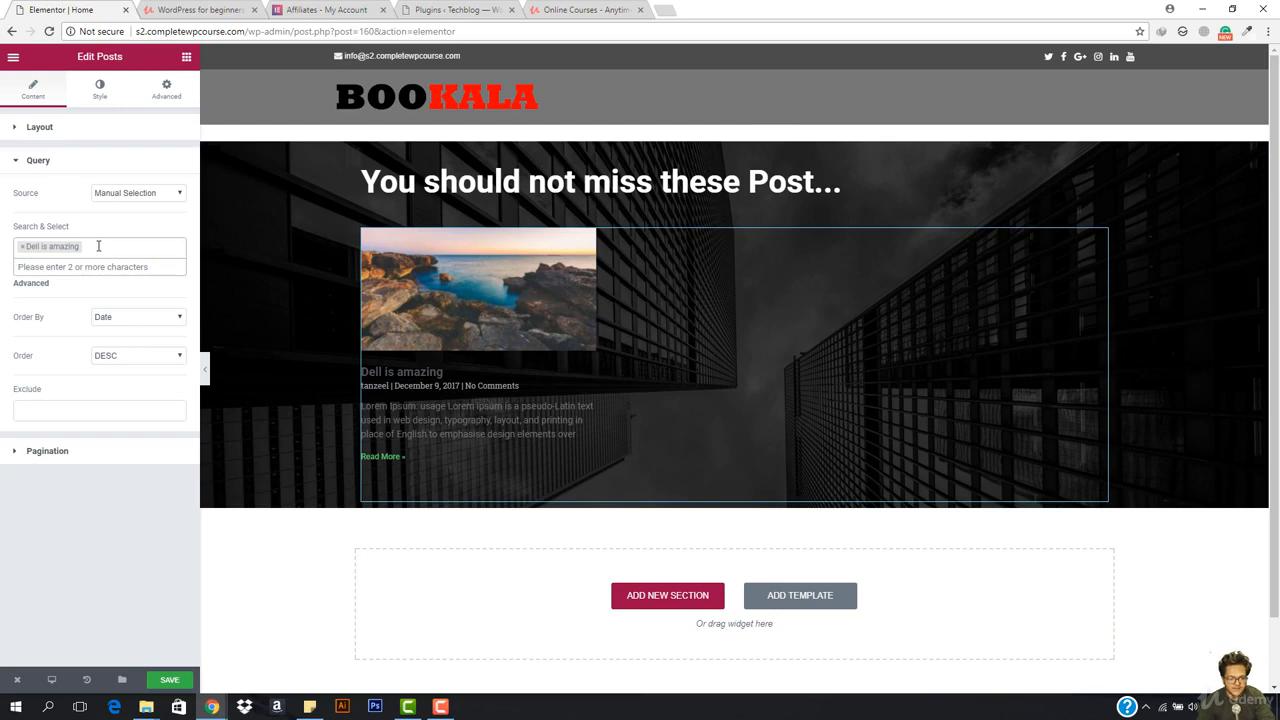
type("iphone")
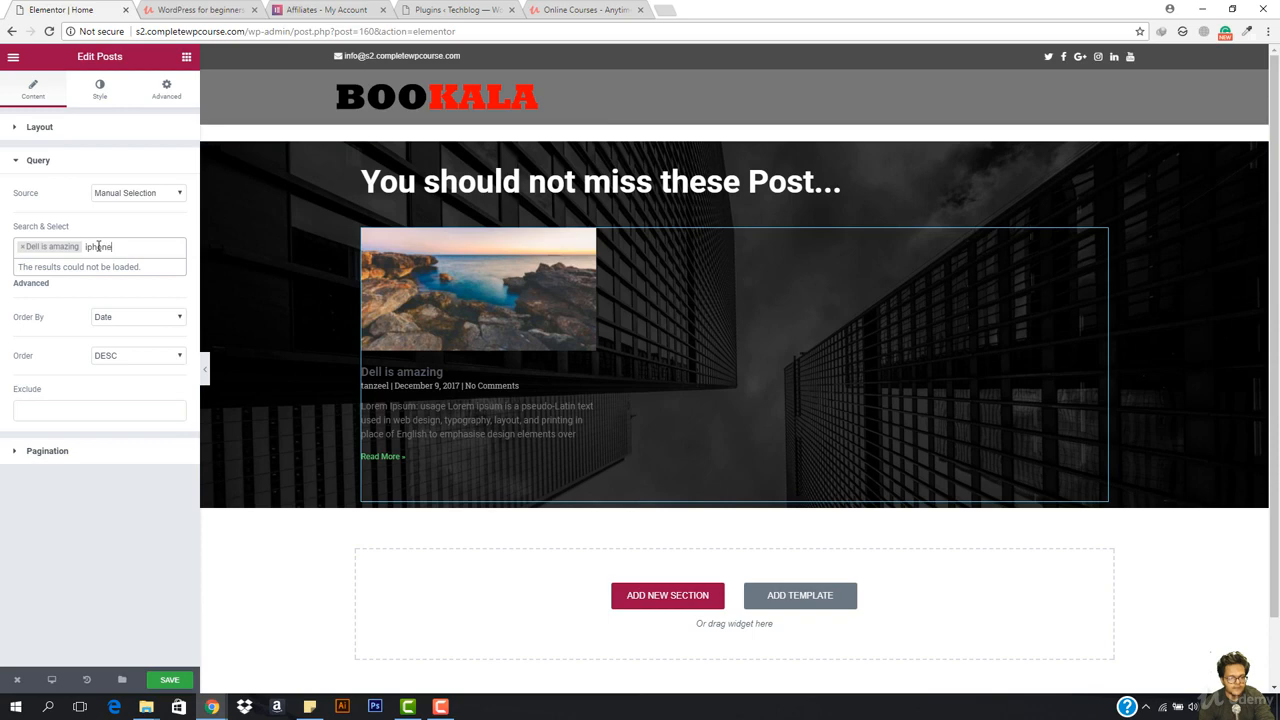
key("BackSpace")
key("BackSpace")
key("BackSpace")
key("BackSpace")
type("os")
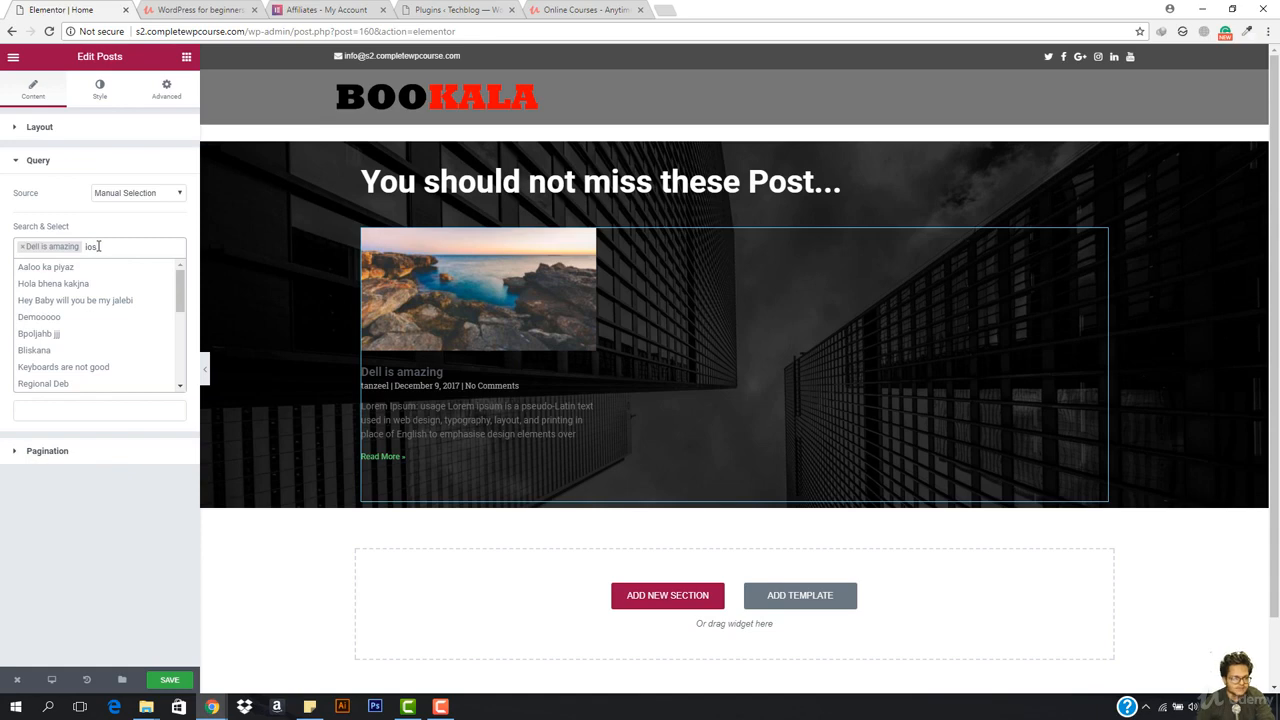
scroll(100, 312, "down", 2)
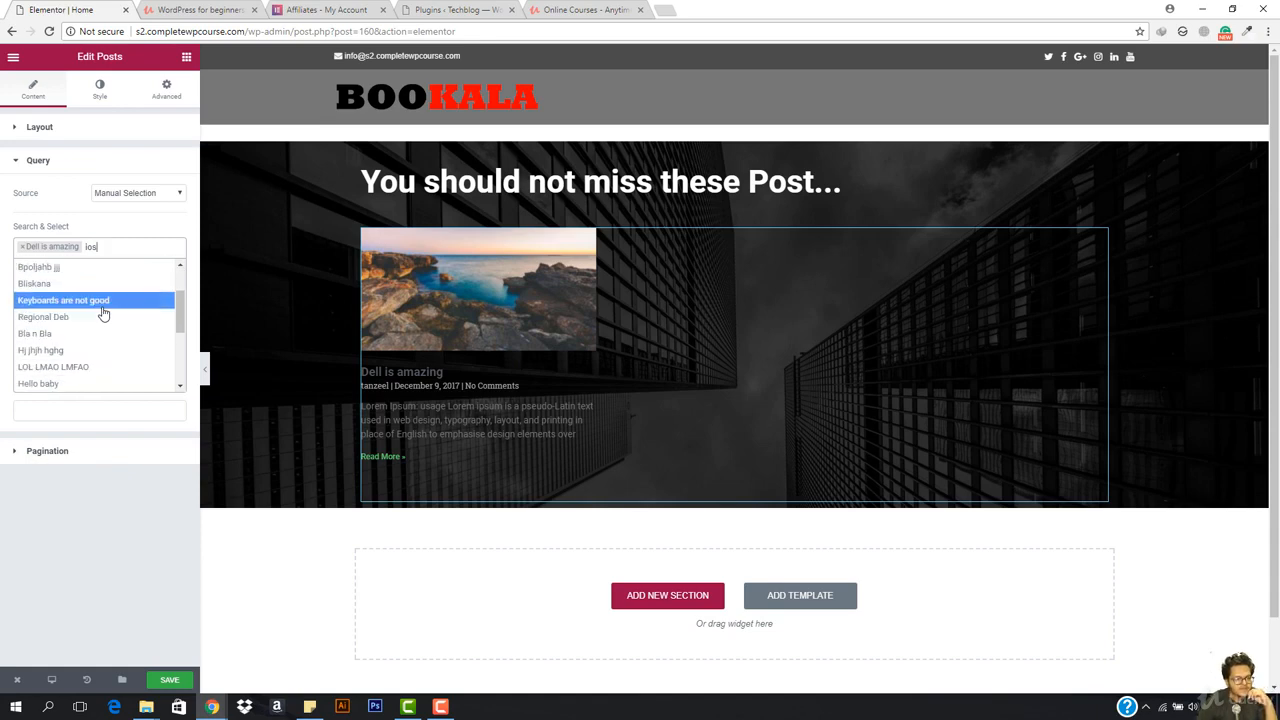
left_click(103, 300)
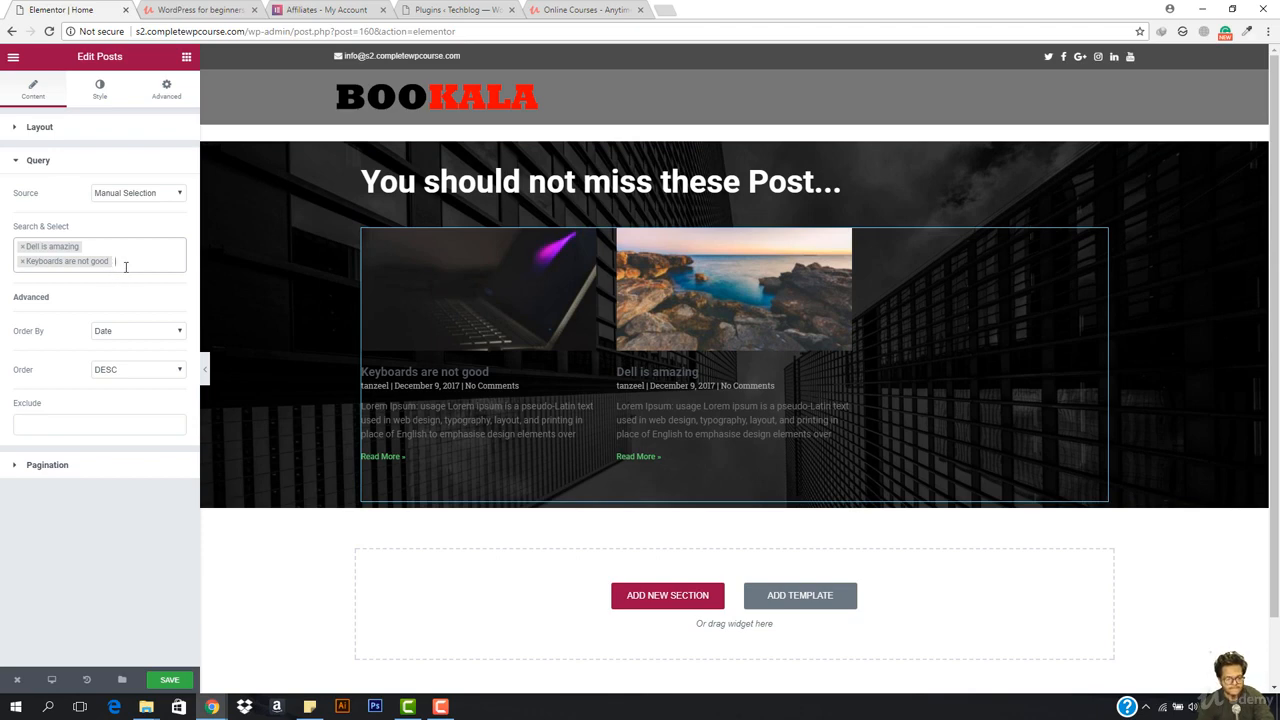
Search for "ama", add the post "Hey Baby will you be my jalebi" to the selection, and preview the page without the editing panel
type("ama")
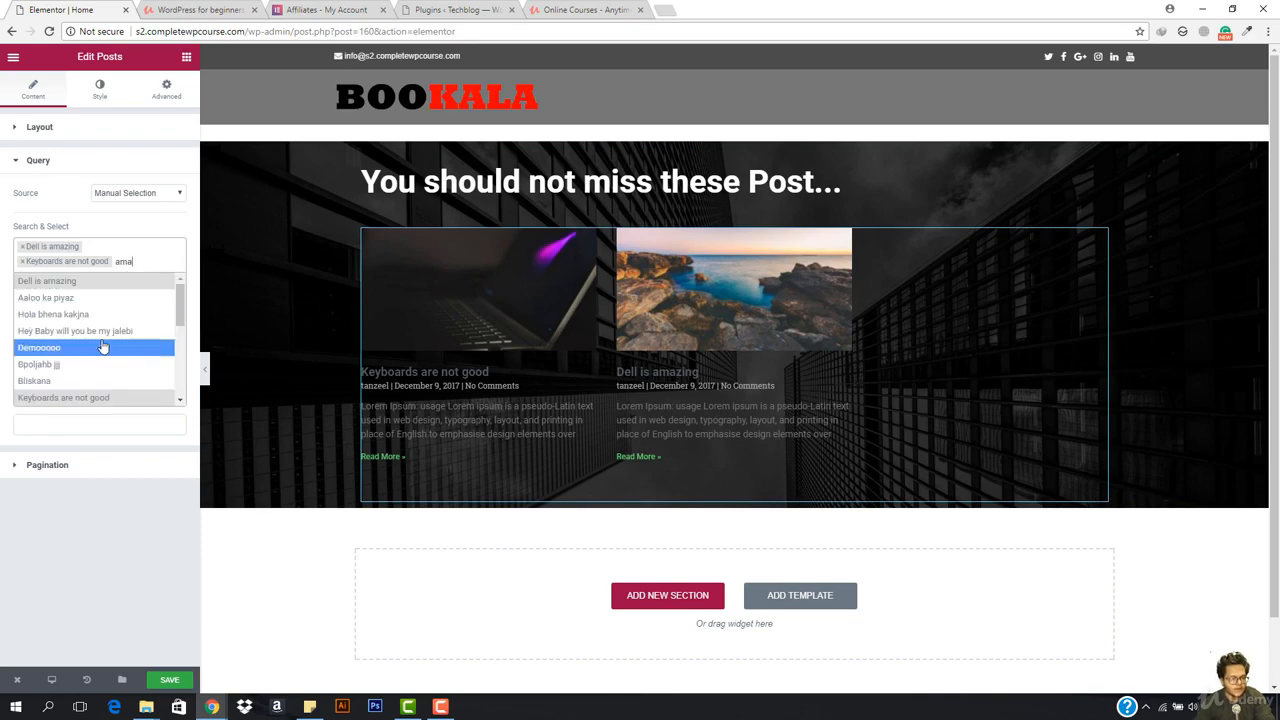
left_click(131, 331)
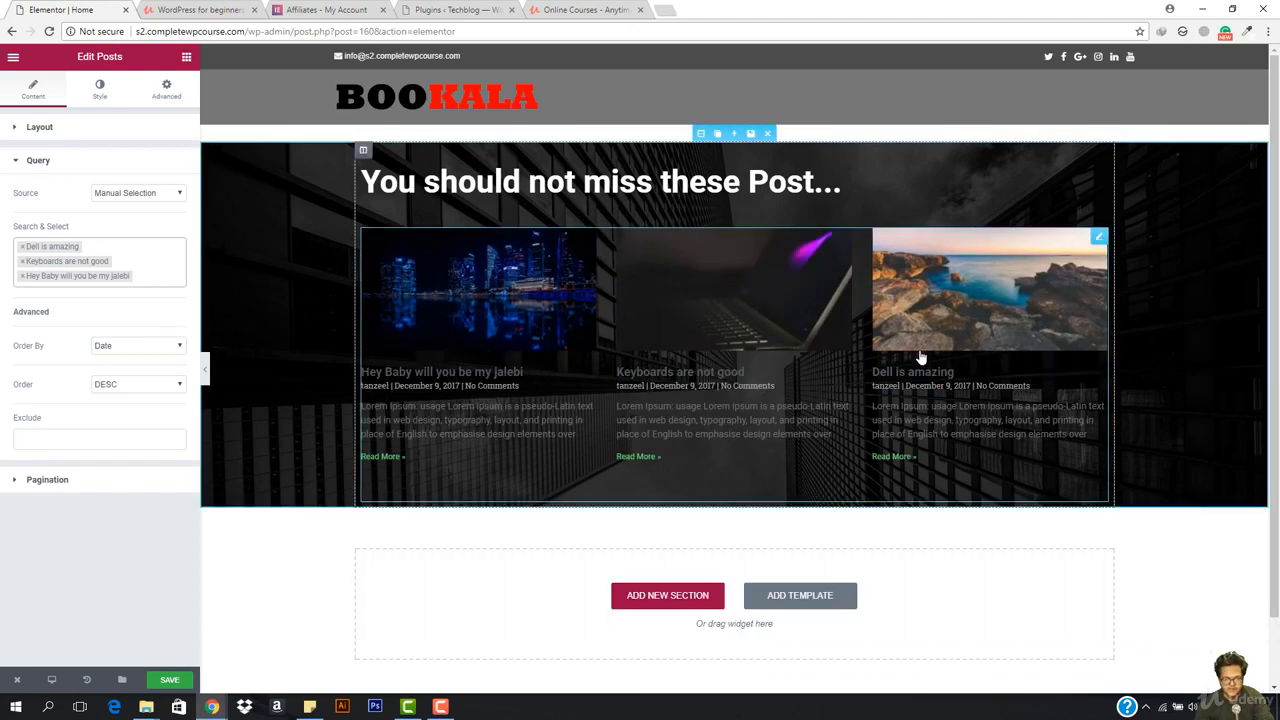
left_click(205, 375)
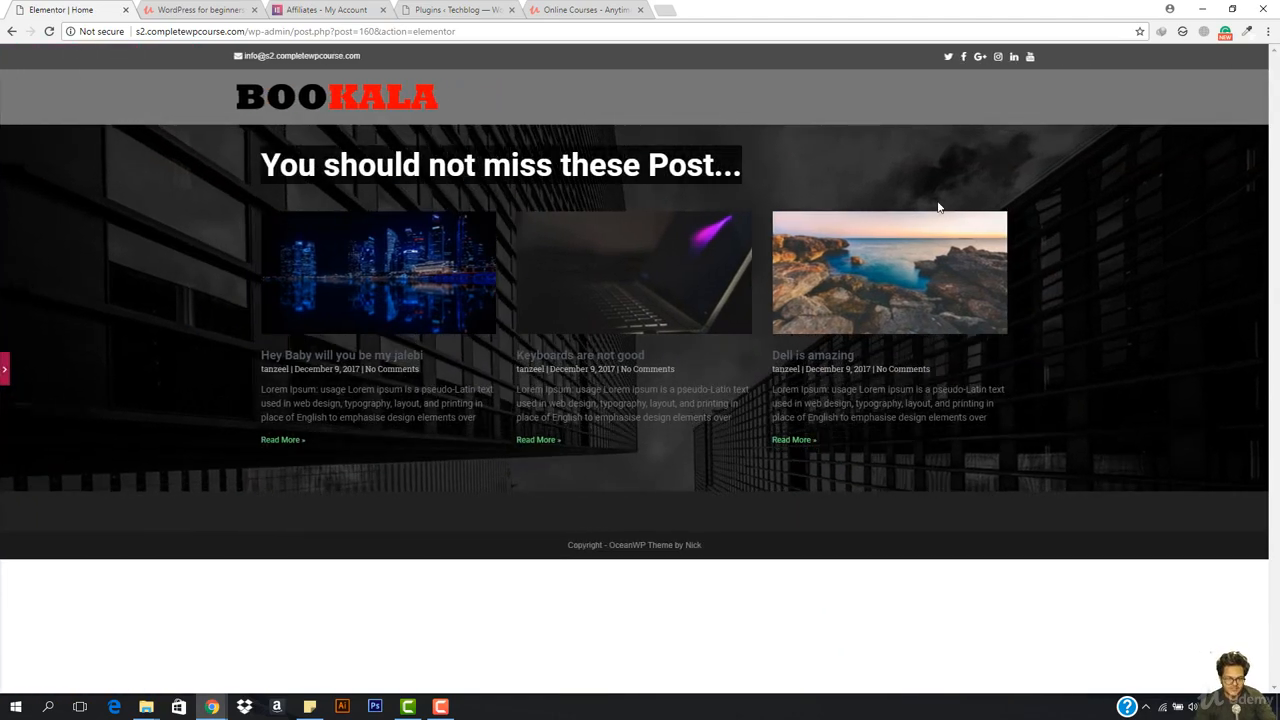
left_click(4, 370)
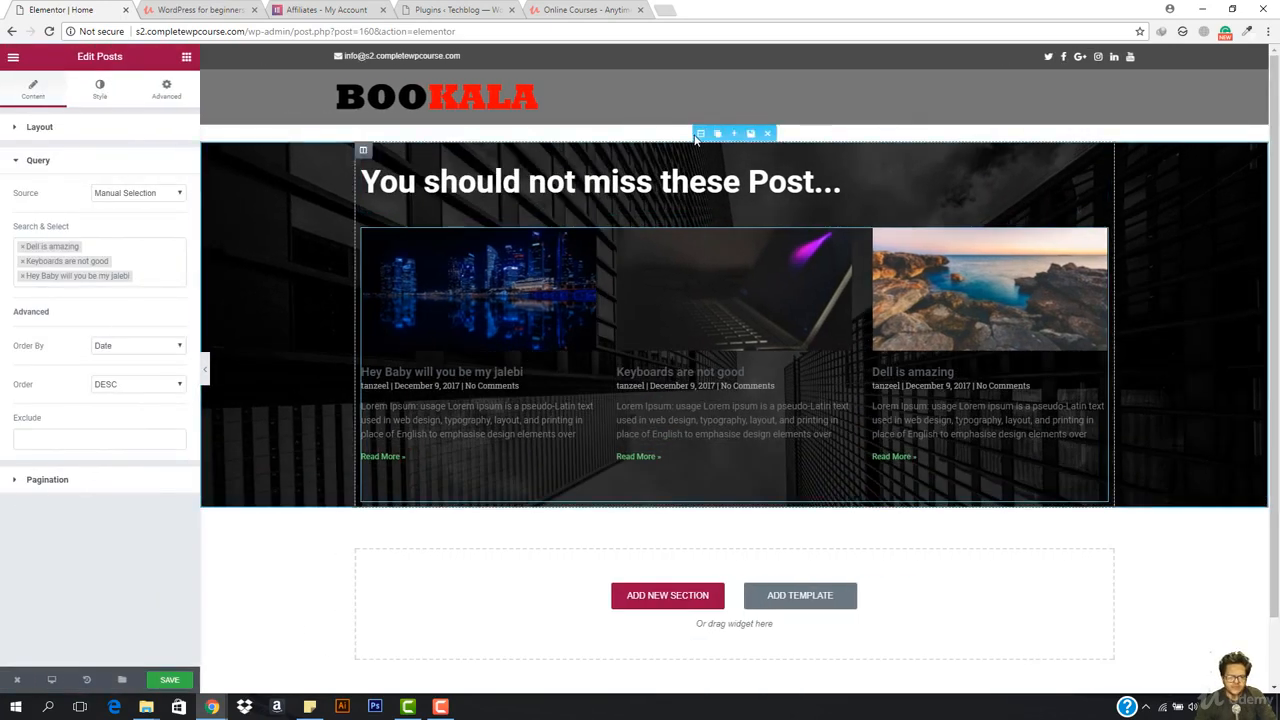
Set the section's background overlay opacity to 0.91 and preview the page without the editing panel
left_click(701, 133)
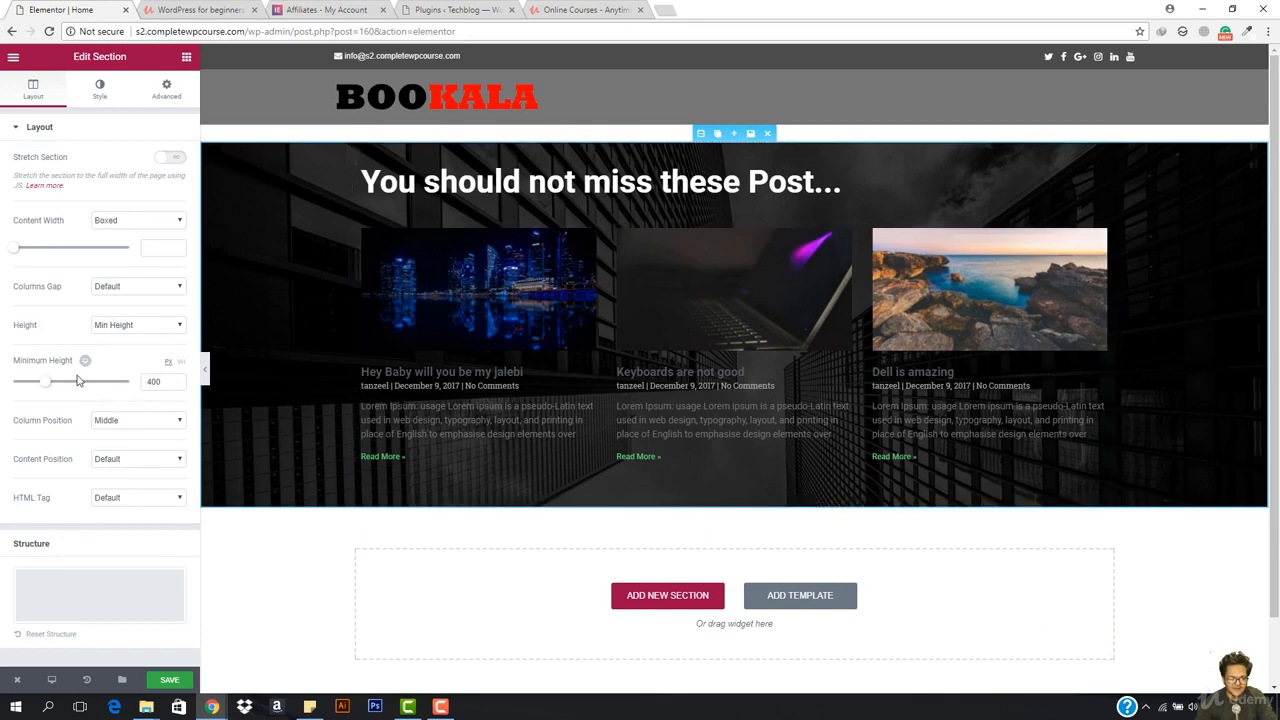
left_click(99, 87)
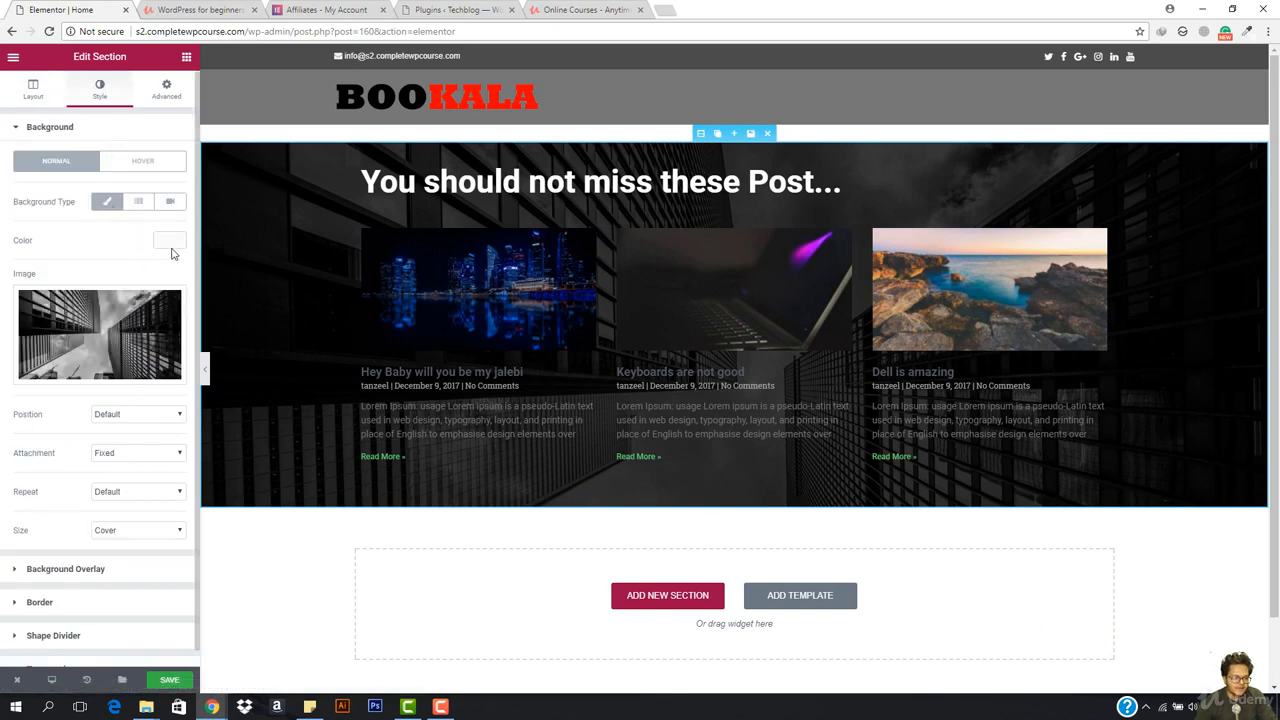
left_click(75, 569)
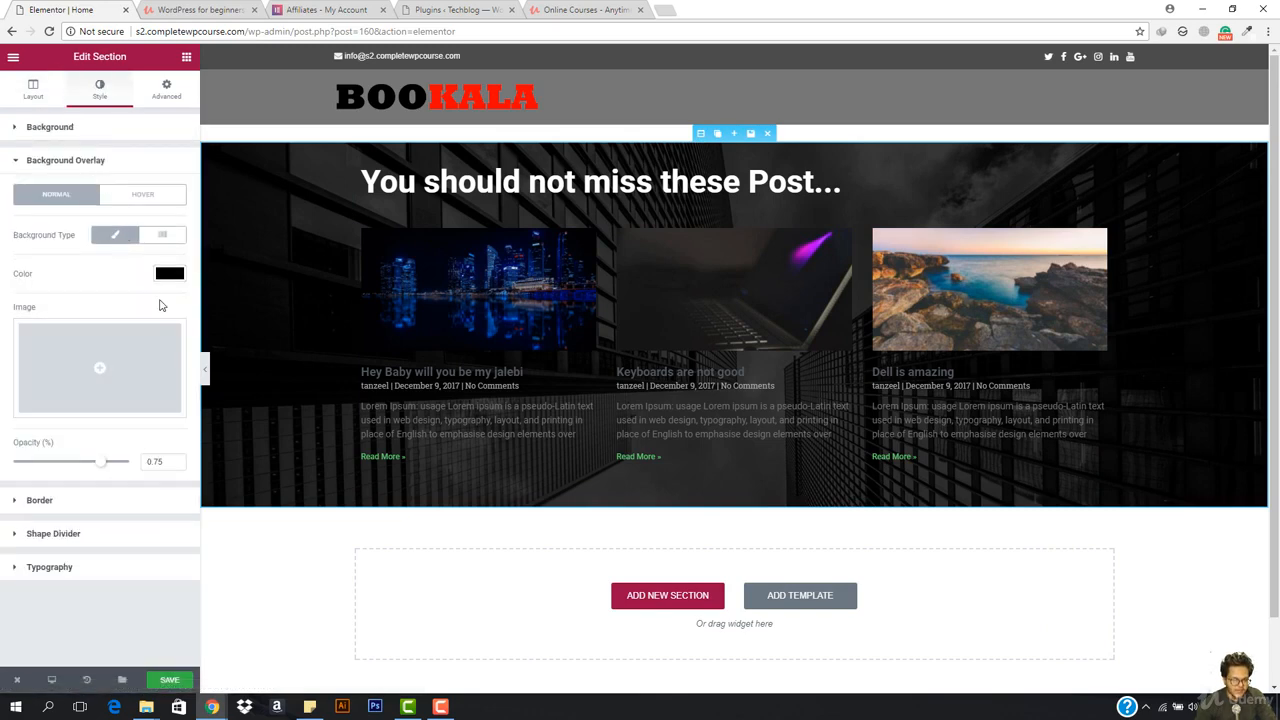
left_click_drag(85, 469, 116, 459)
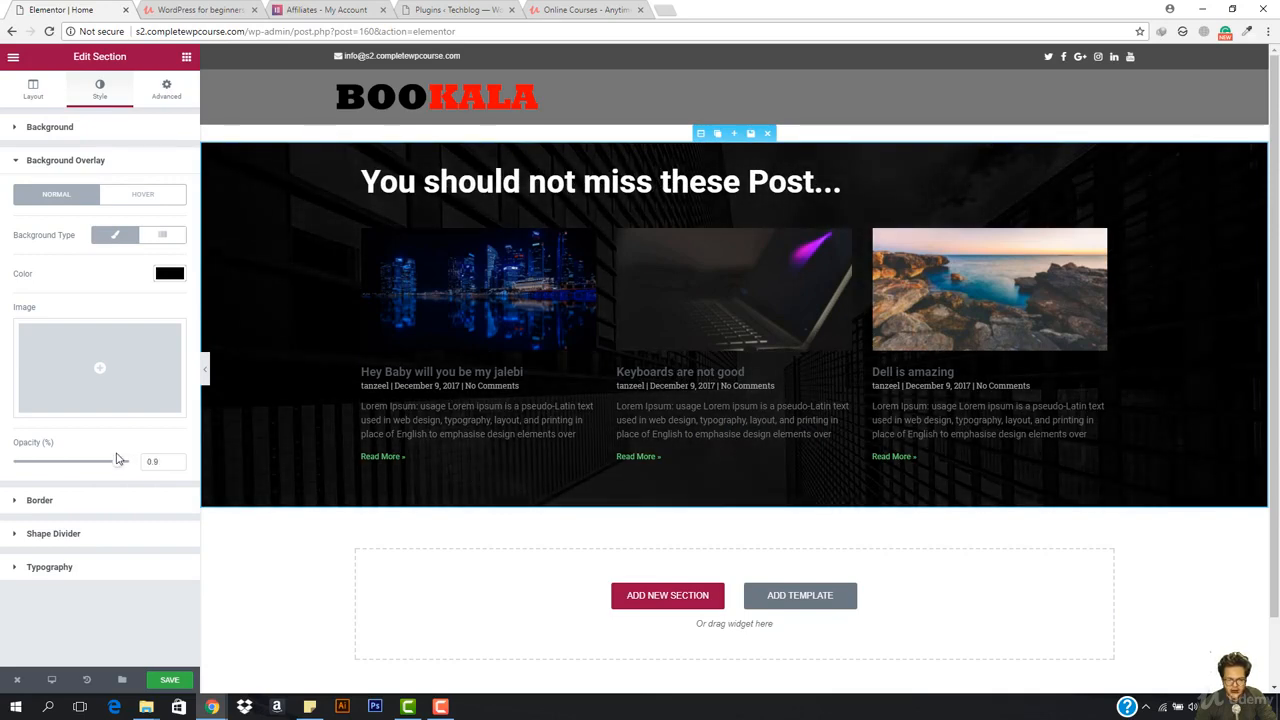
left_click(206, 367)
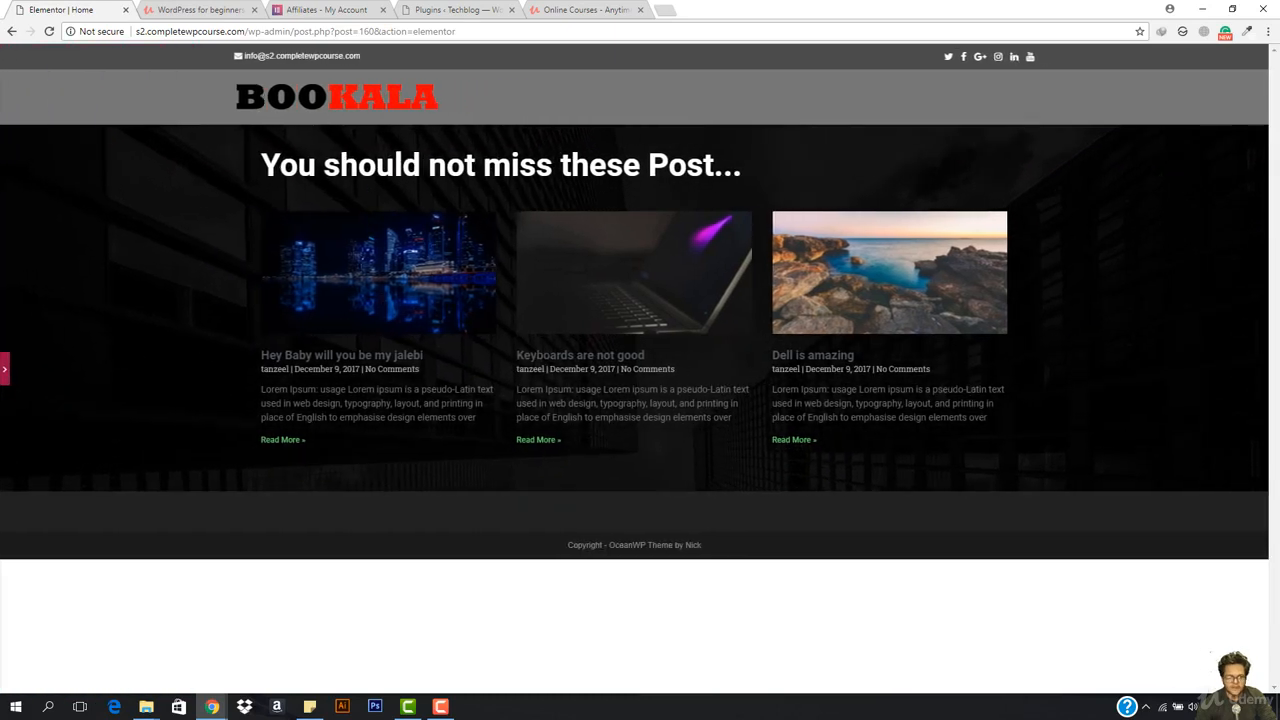
left_click(4, 367)
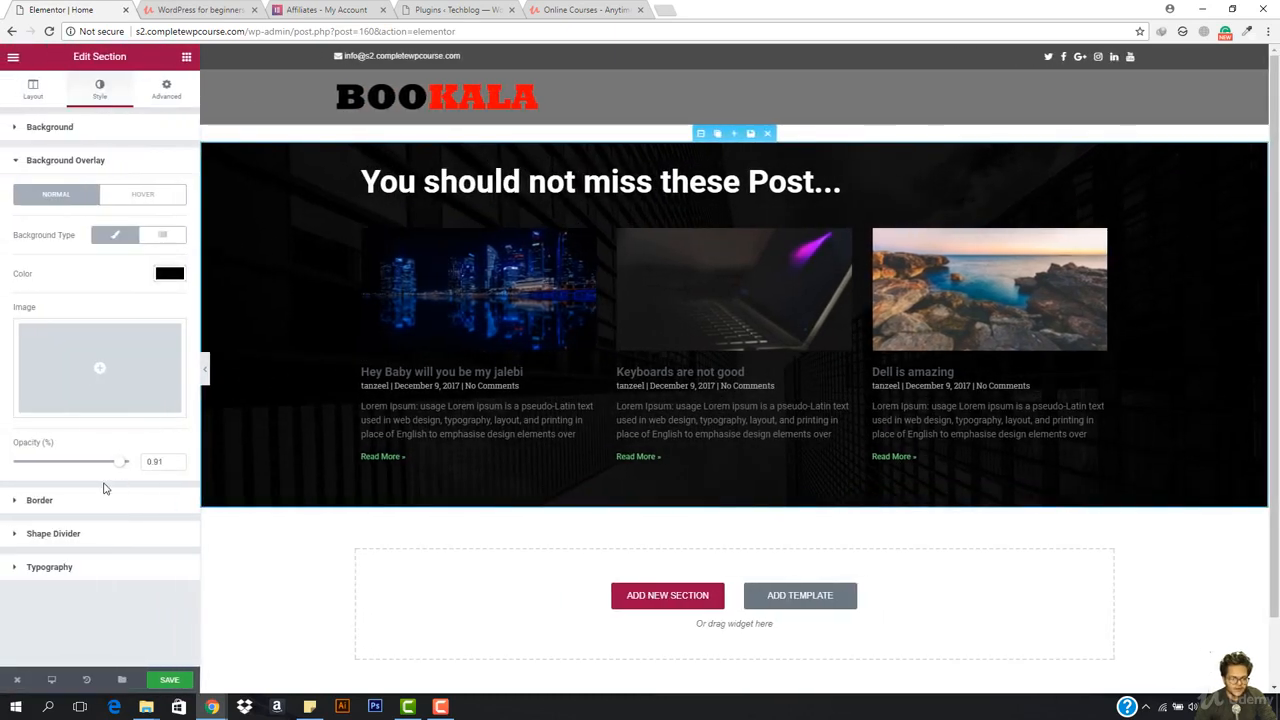
Try Numbers pagination on the Posts widget with a page limit of 1 and shortening on, and set pagination back to None
left_click(379, 275)
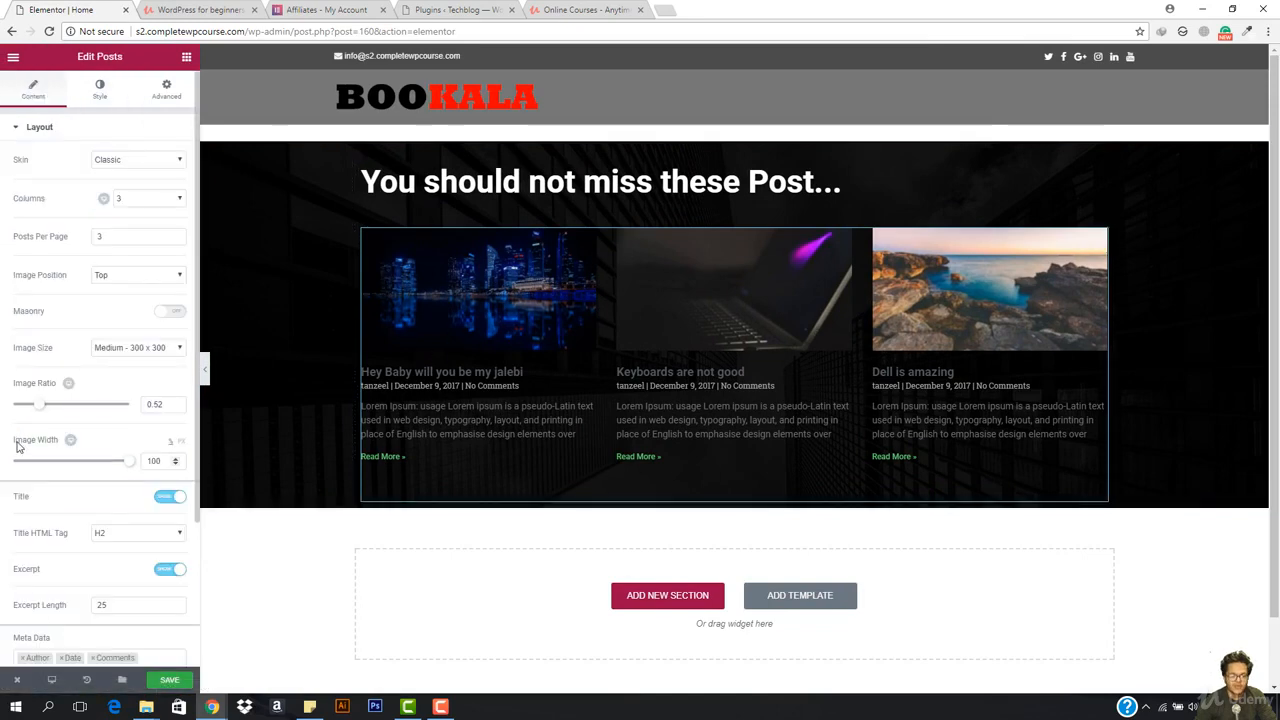
scroll(100, 440, "down", 2)
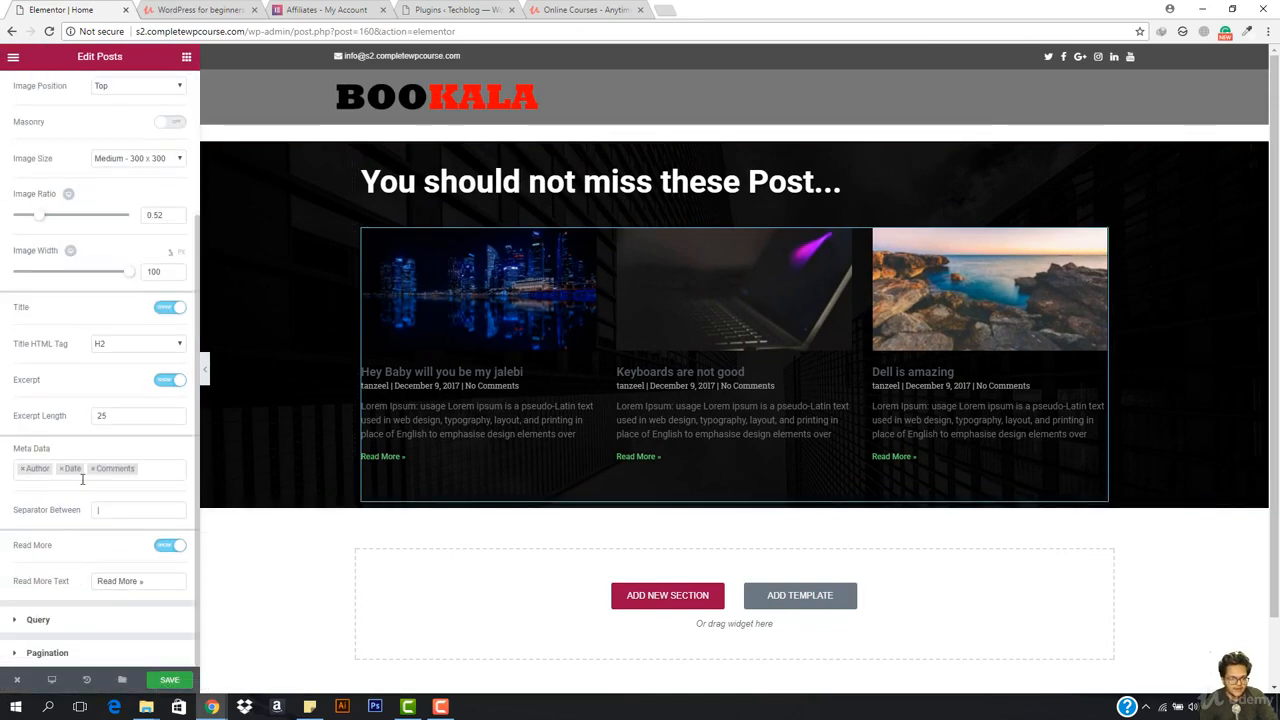
left_click(40, 655)
left_click(145, 227)
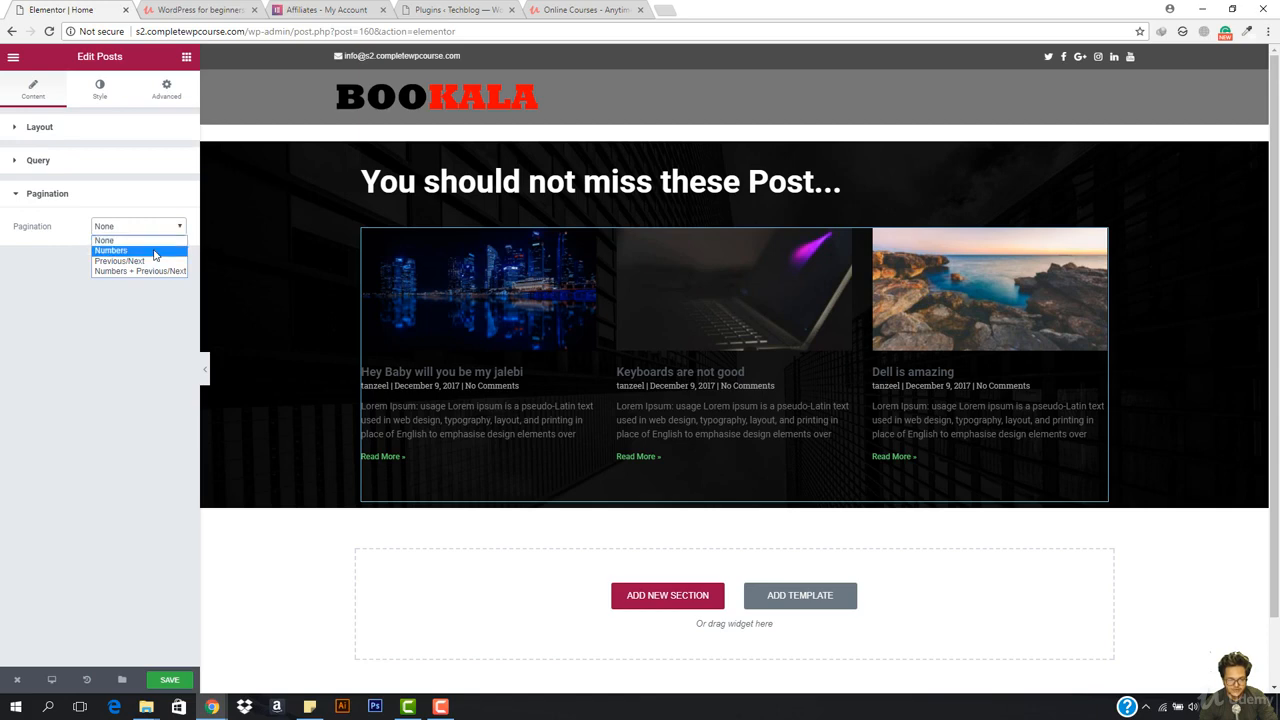
left_click(154, 250)
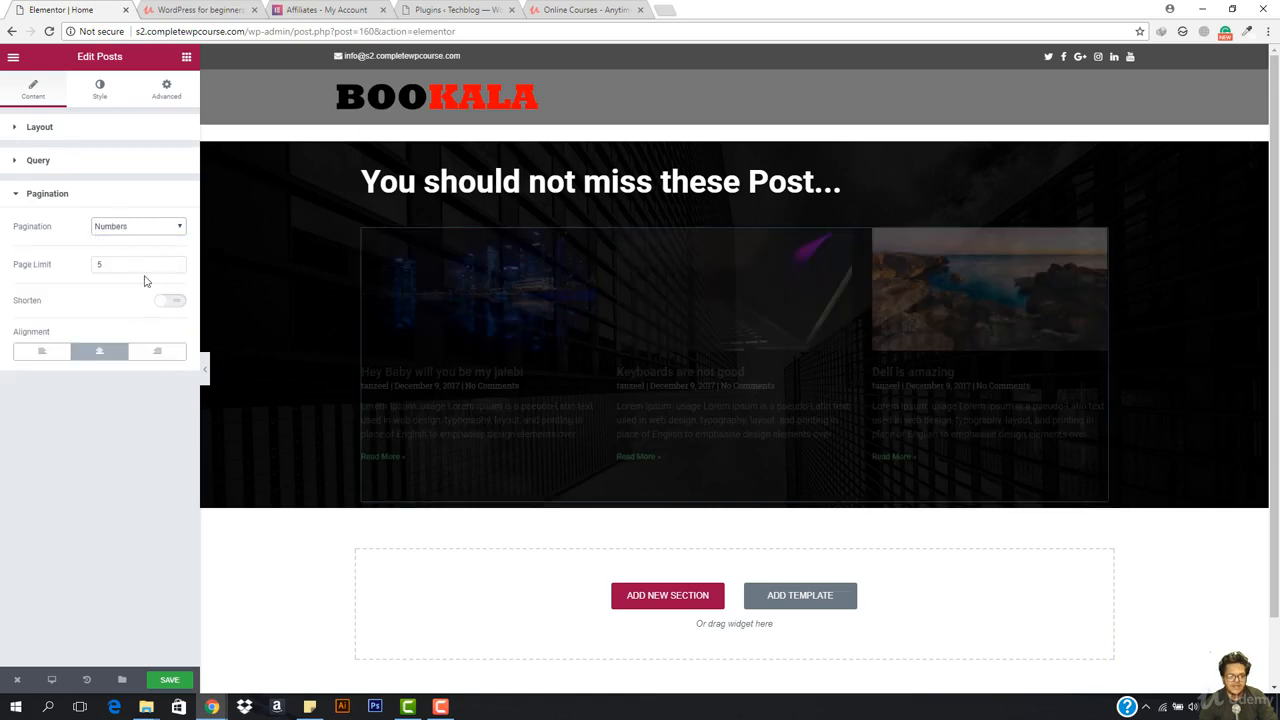
double_click(115, 266)
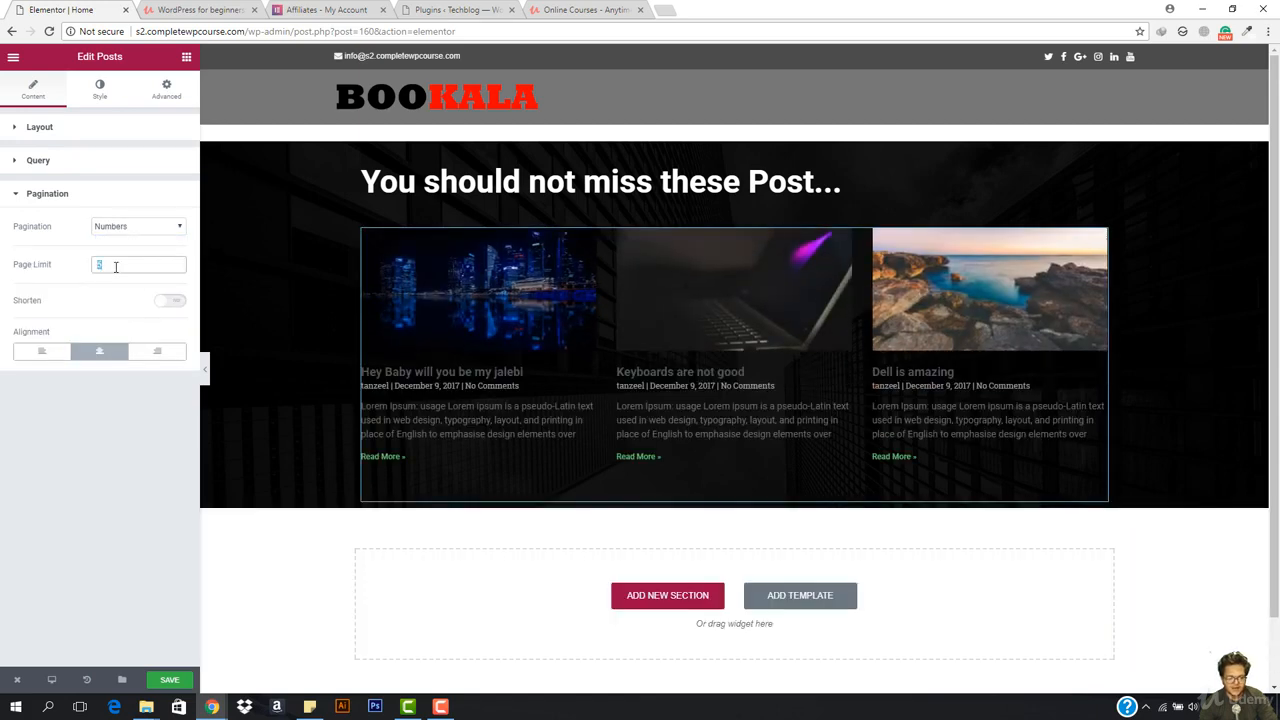
type("1")
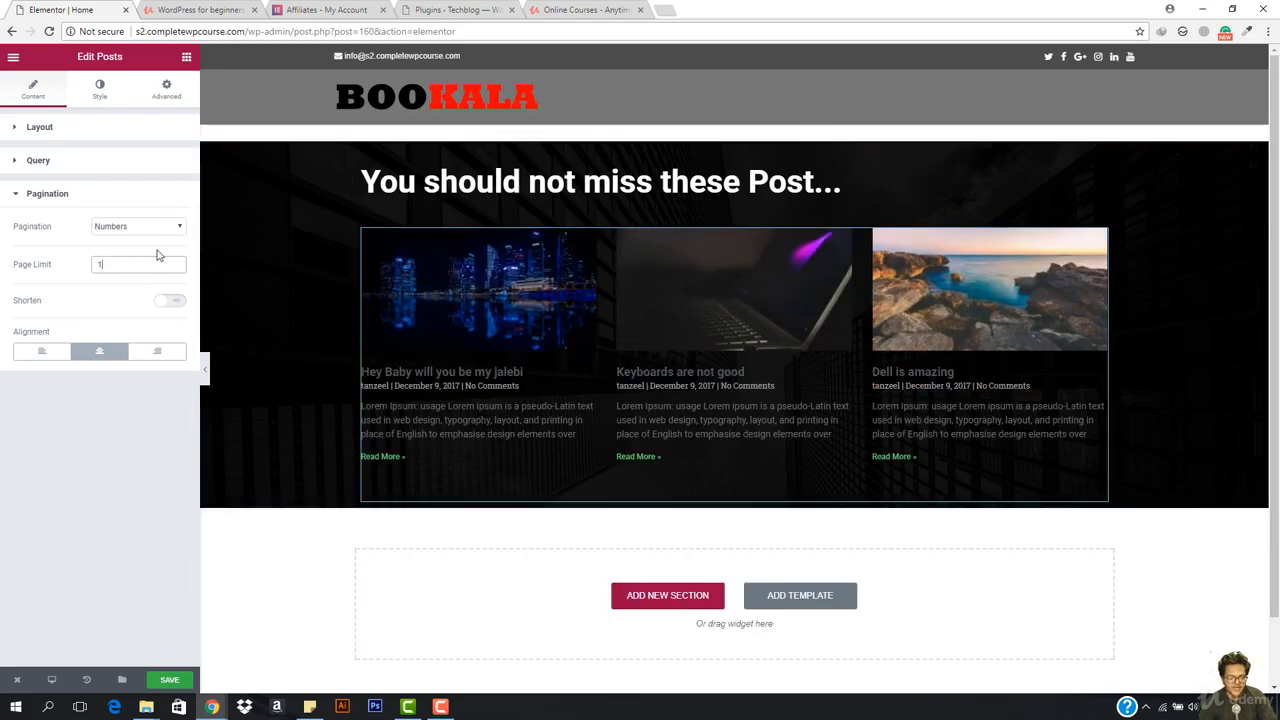
left_click(168, 306)
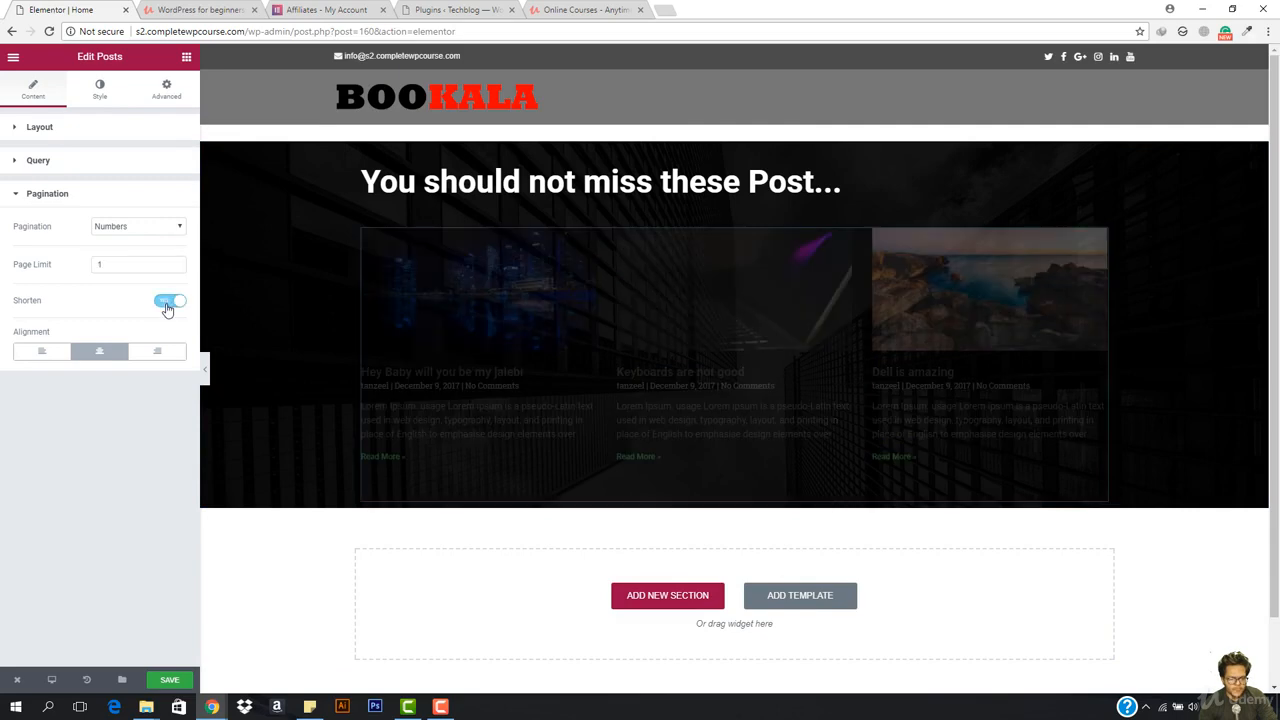
left_click(160, 226)
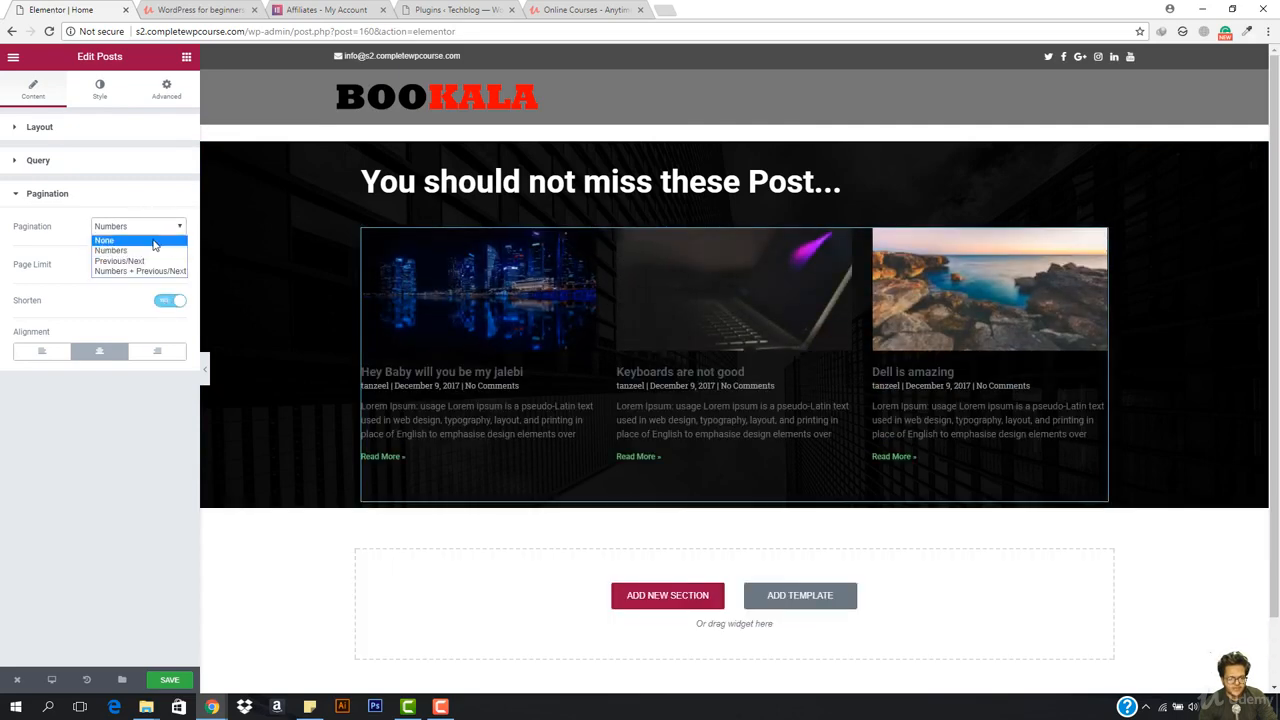
left_click(155, 246)
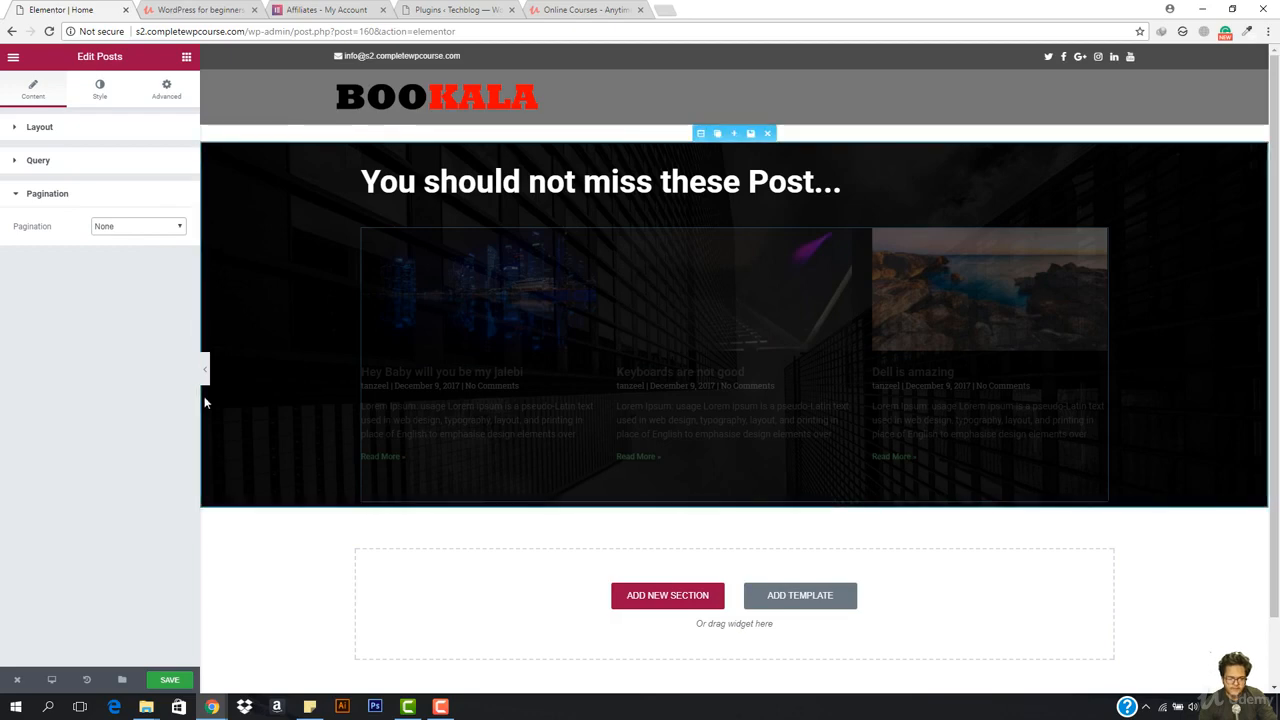
Style the Posts layout with a columns gap of 0, a rows gap of 29 and center alignment, and set the image spacing to 30
left_click(103, 86)
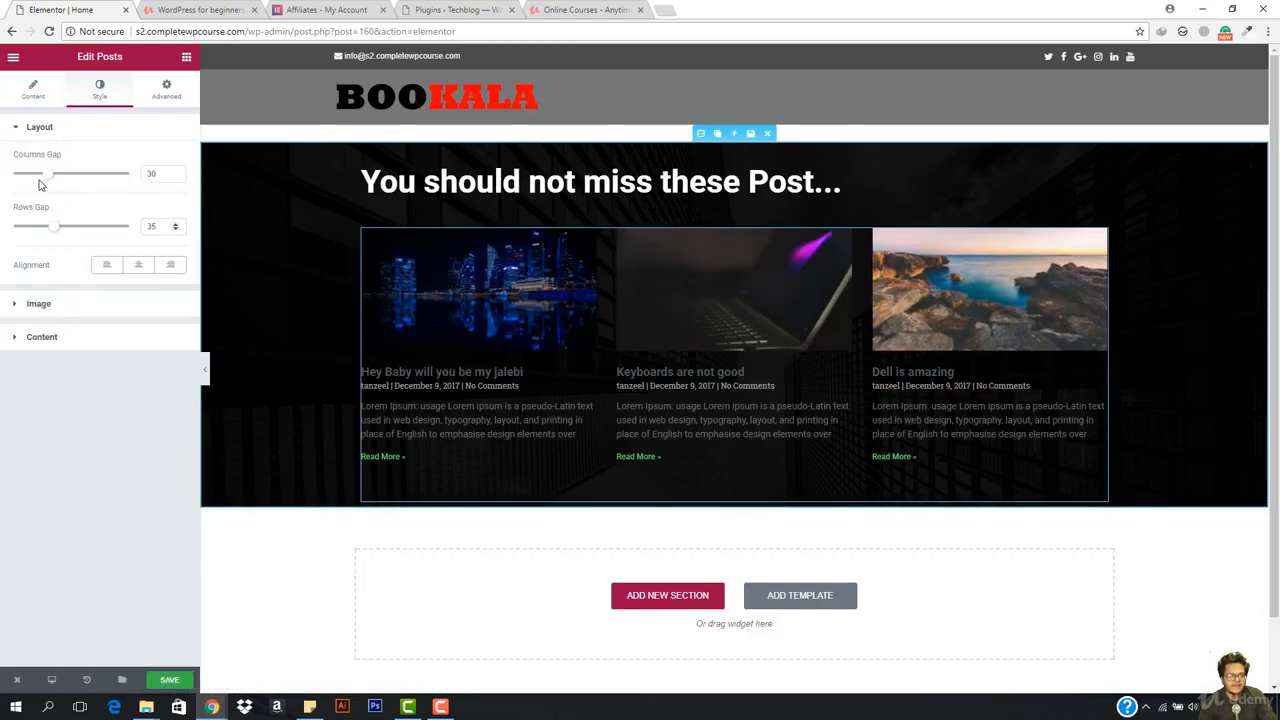
left_click_drag(48, 175, 8, 176)
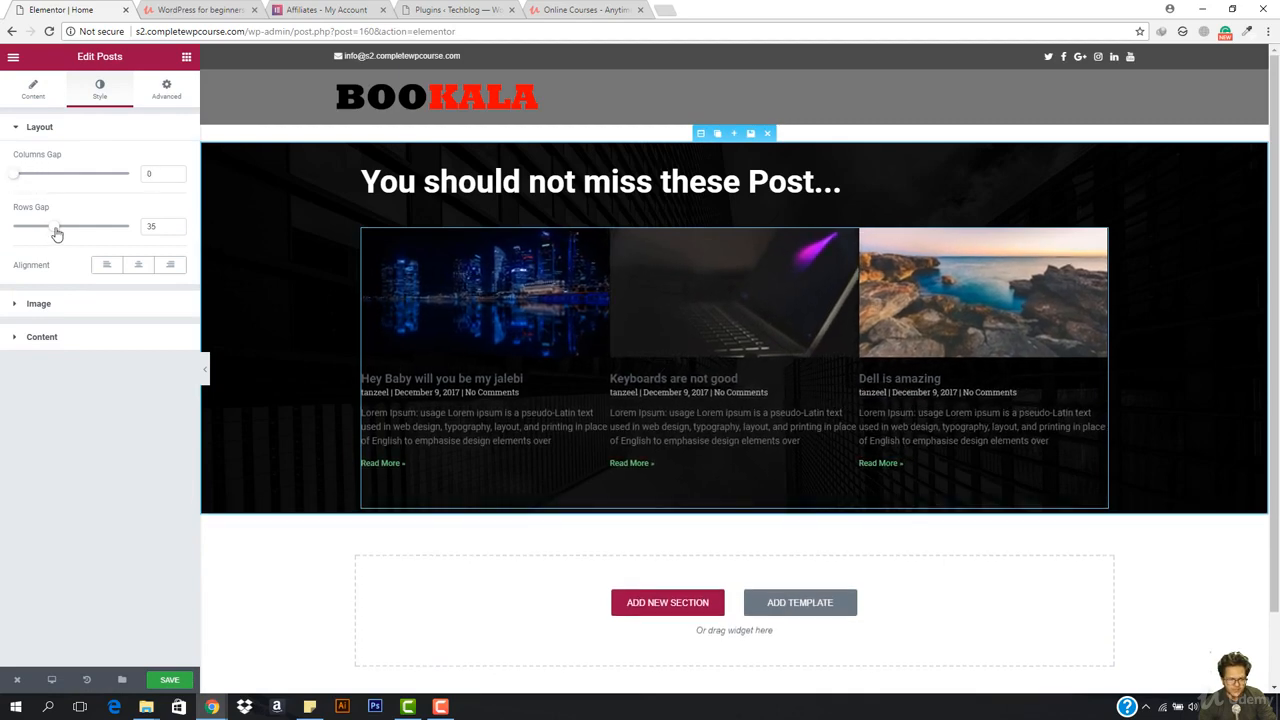
left_click_drag(55, 227, 48, 232)
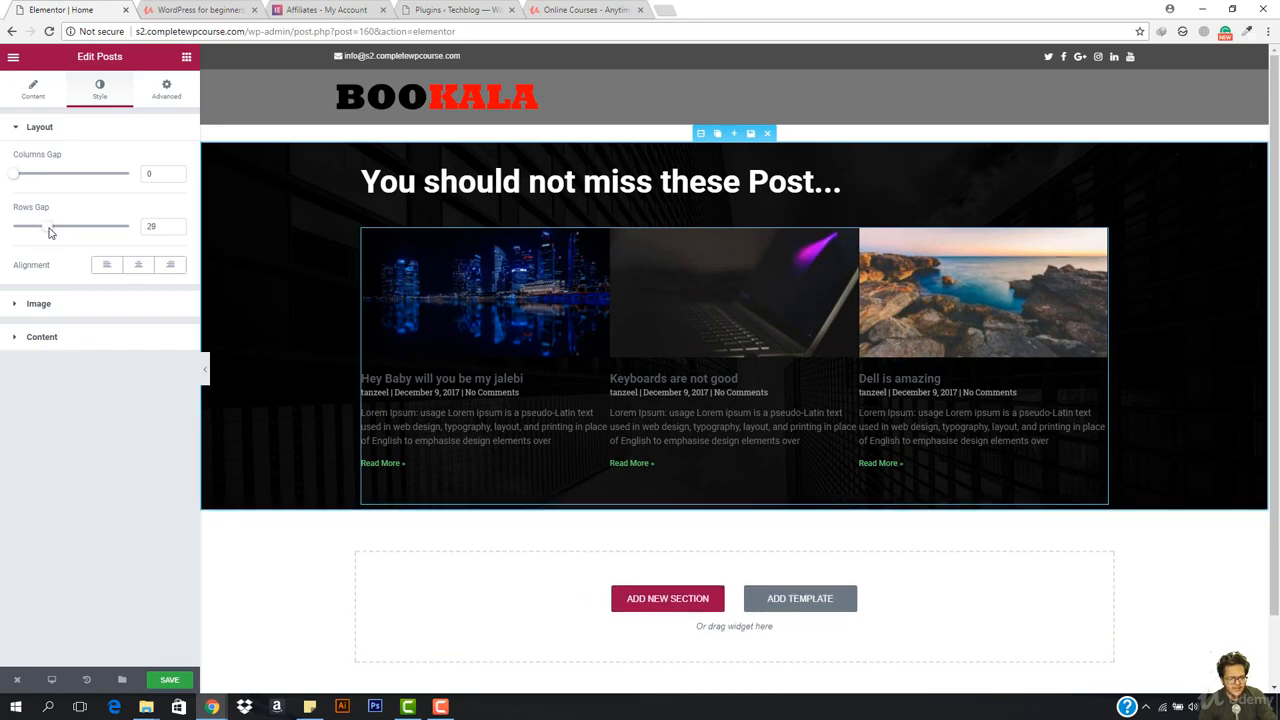
left_click(140, 266)
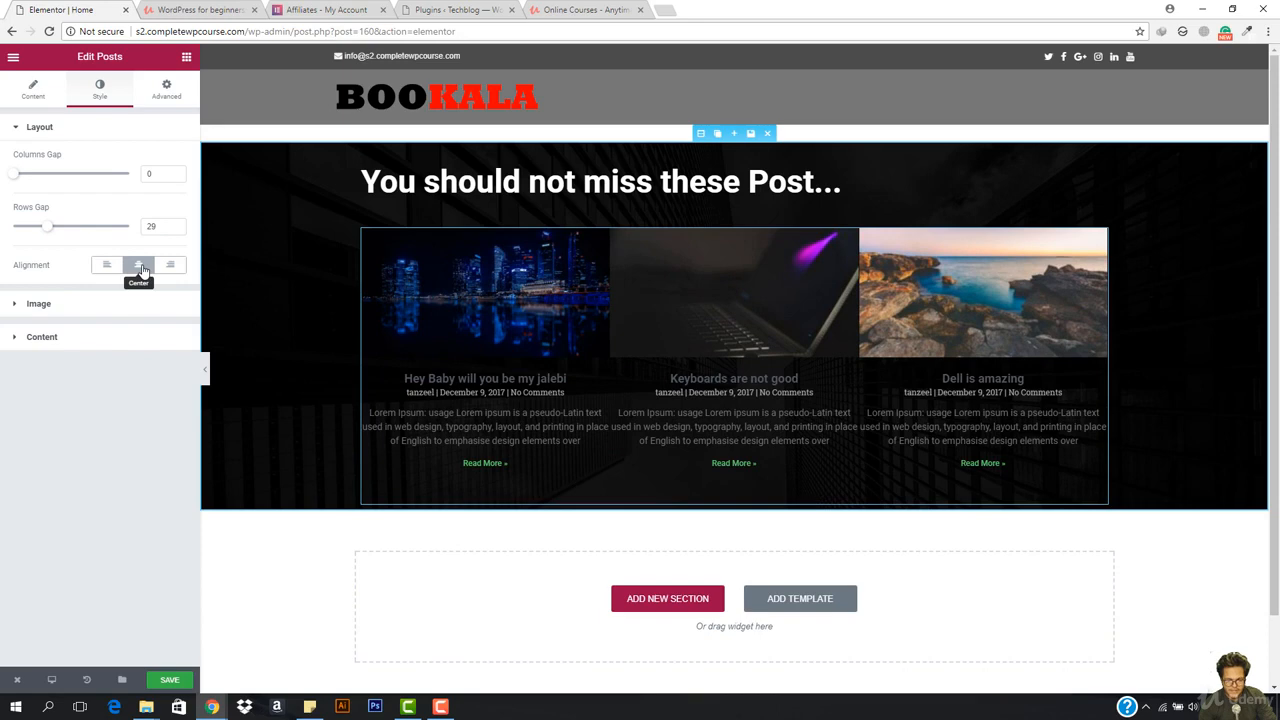
left_click(72, 307)
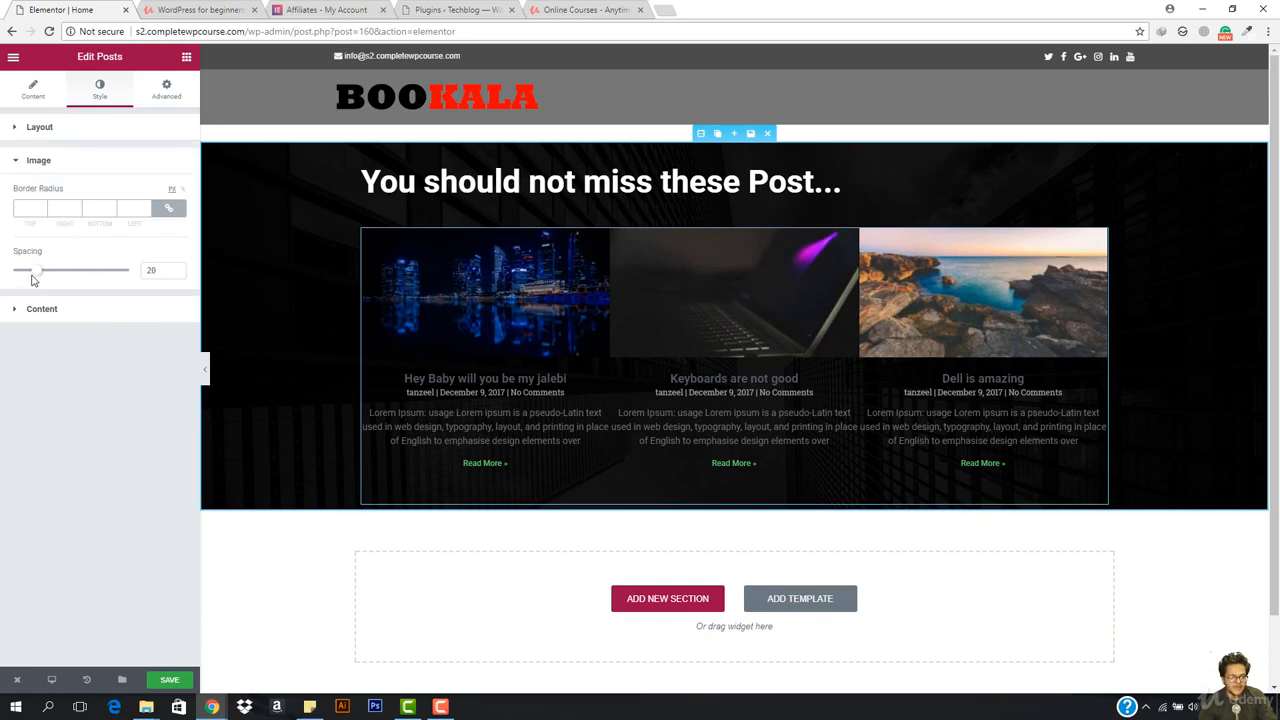
mouse_move(34, 272)
left_mouse_down()
mouse_move(65, 280)
mouse_move(49, 281)
left_mouse_up()
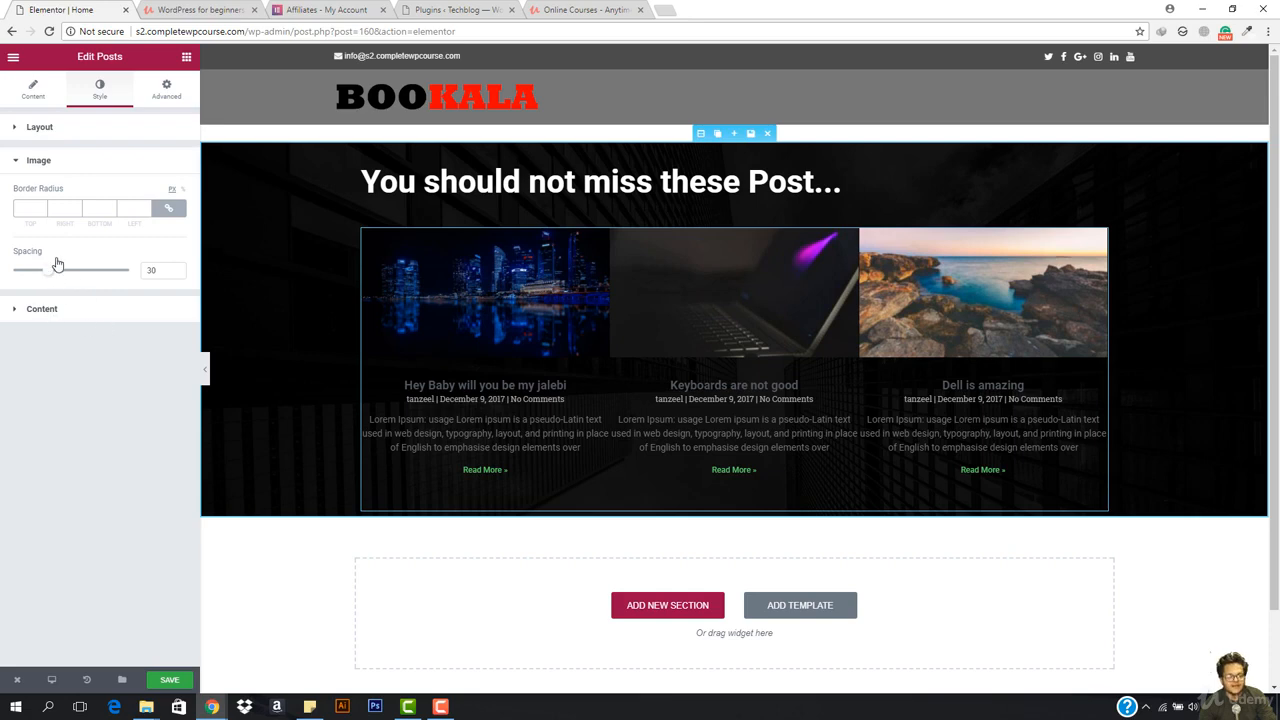
Set the post titles' color to the off-white #f2f2f2 in the Posts widget's content styling
left_click(39, 312)
left_click(170, 257)
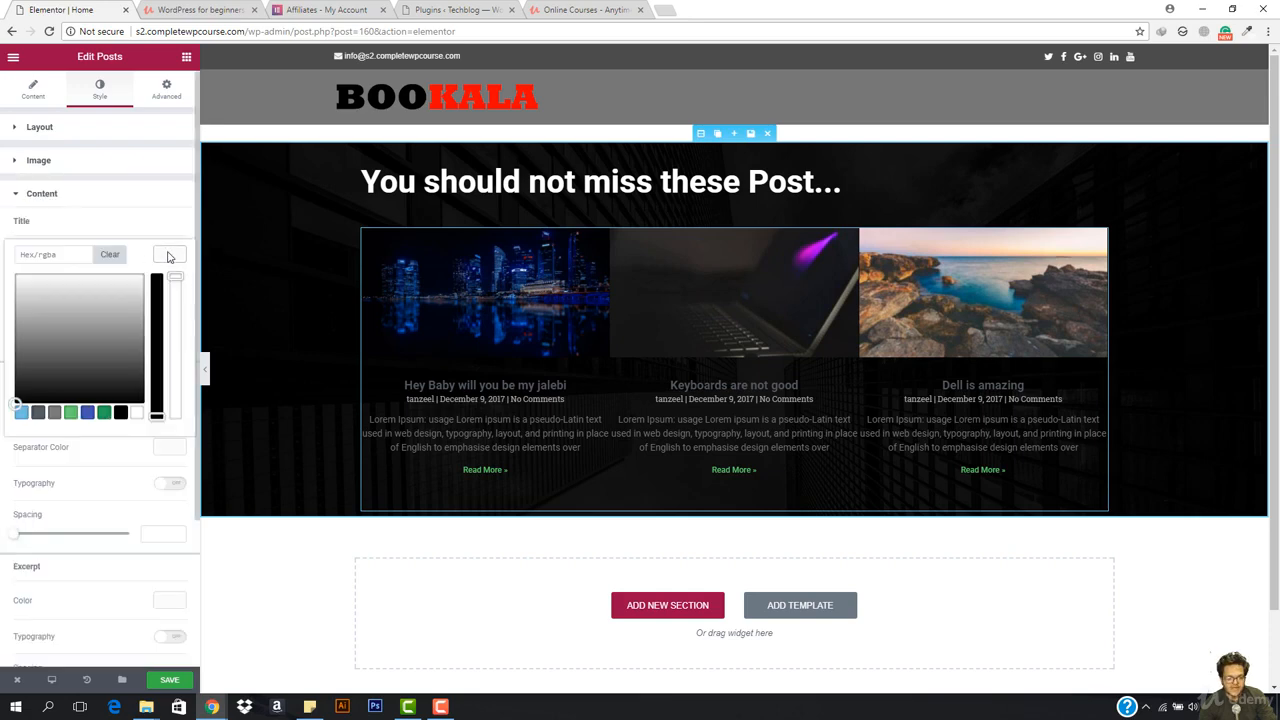
left_click_drag(49, 301, 1, 273)
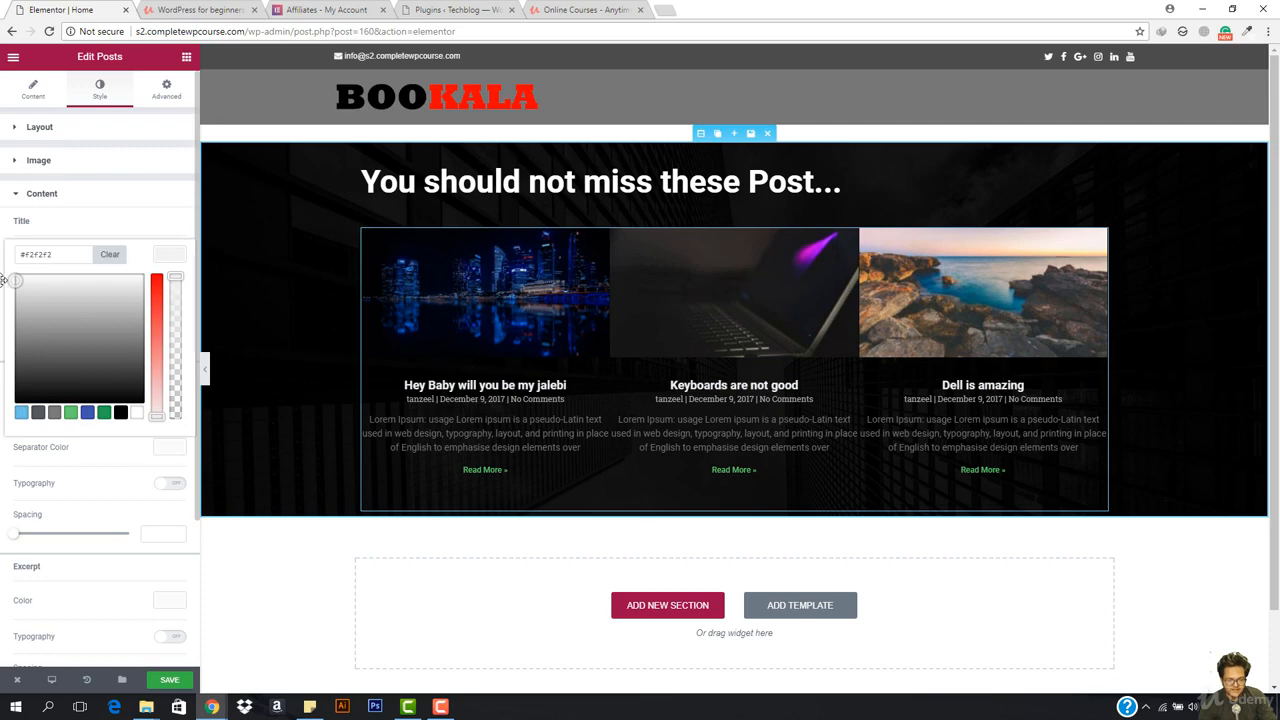
left_click(1, 273)
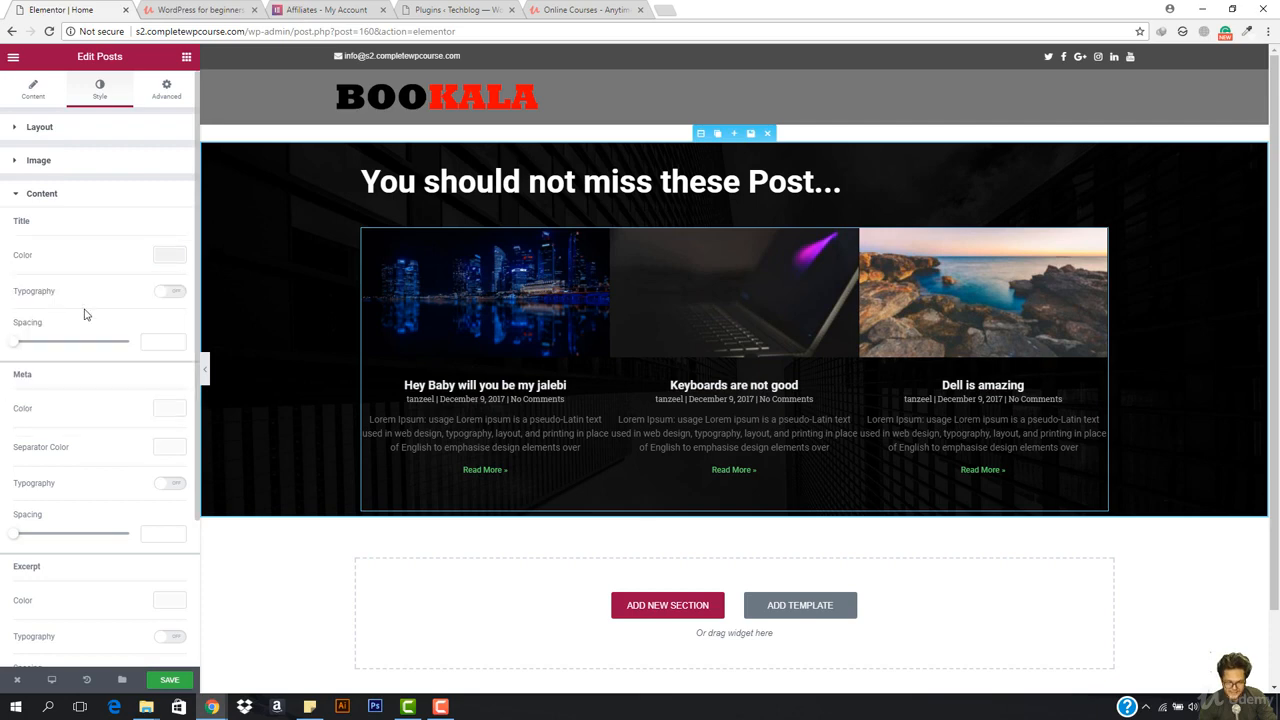
Set the post meta color to light grey and the excerpt color to #c4c4c4
left_click(171, 410)
left_click_drag(53, 465, 26, 459)
left_click(205, 432)
scroll(149, 457, "down", 2)
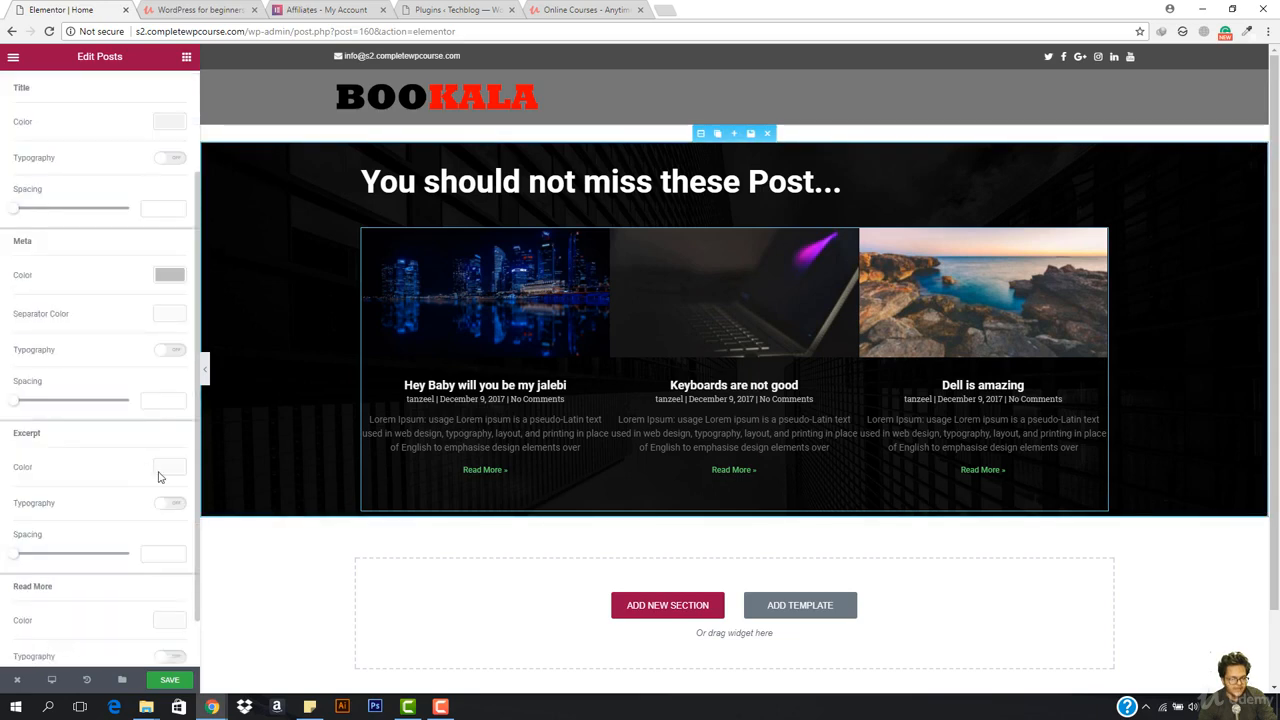
left_click(169, 471)
left_click_drag(106, 514, 42, 515)
scroll(108, 453, "down", 1)
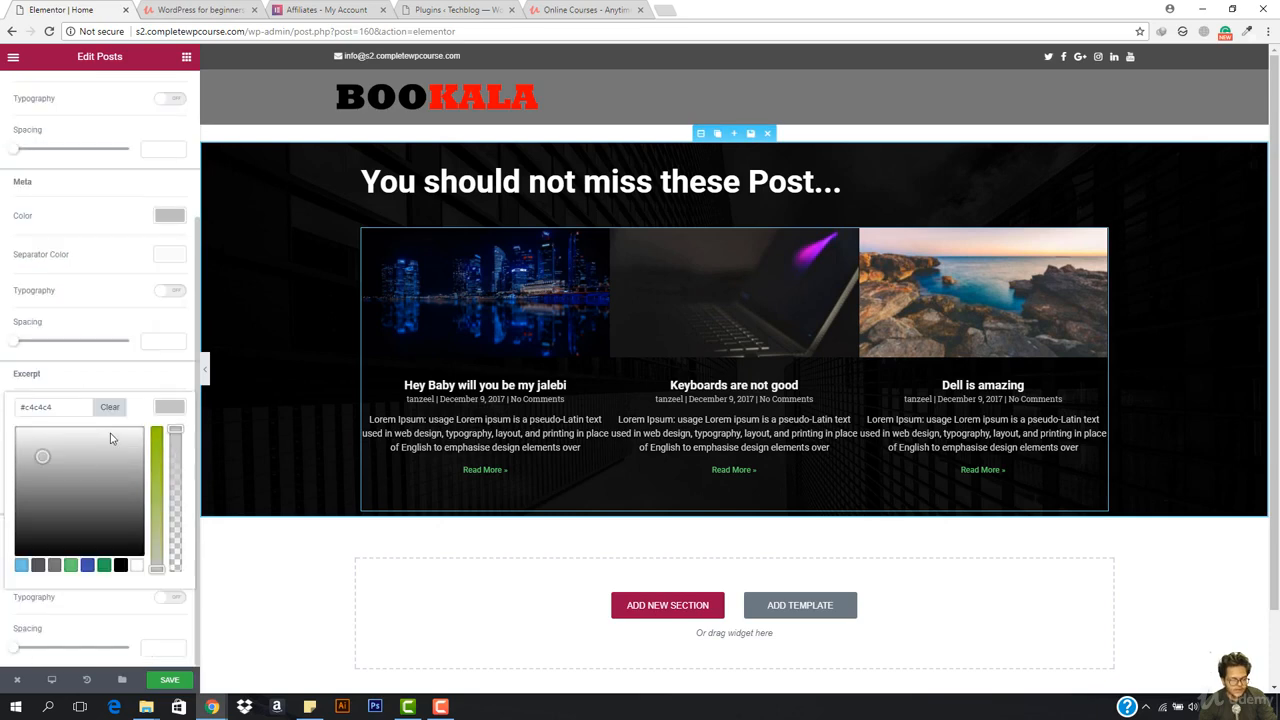
left_click(168, 411)
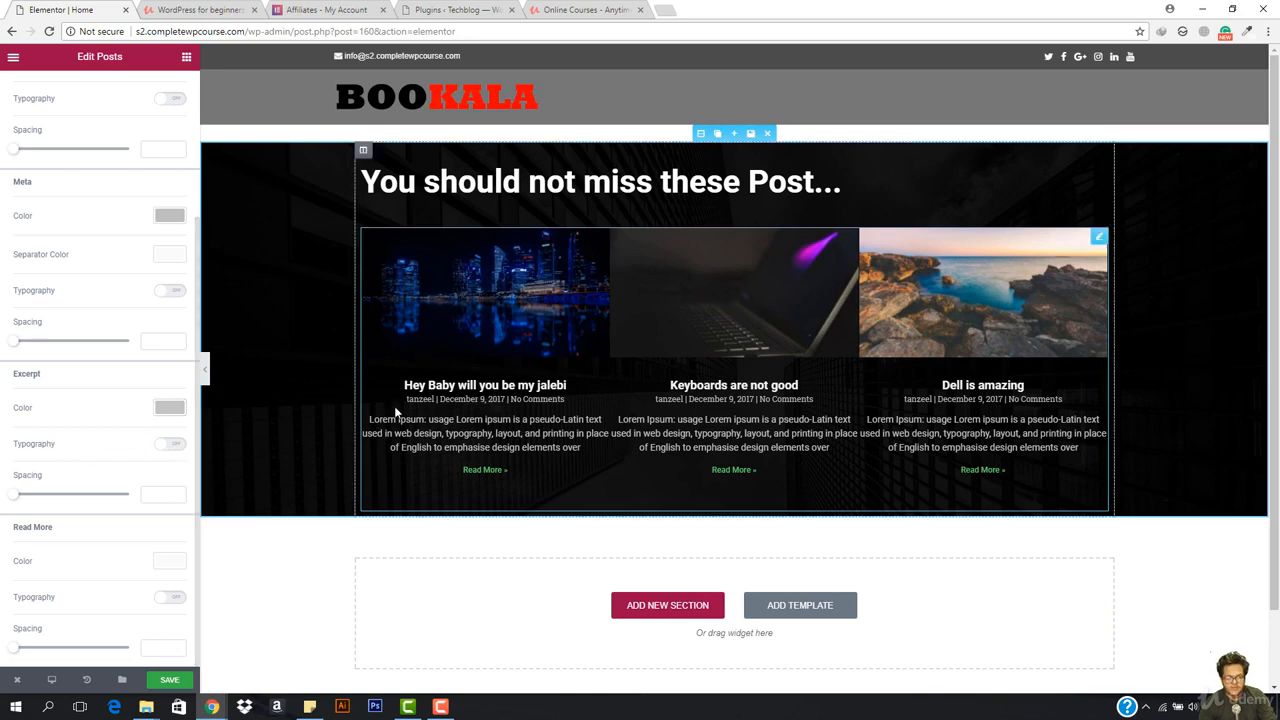
Check the post title color and set the title spacing to 13
left_click(474, 390)
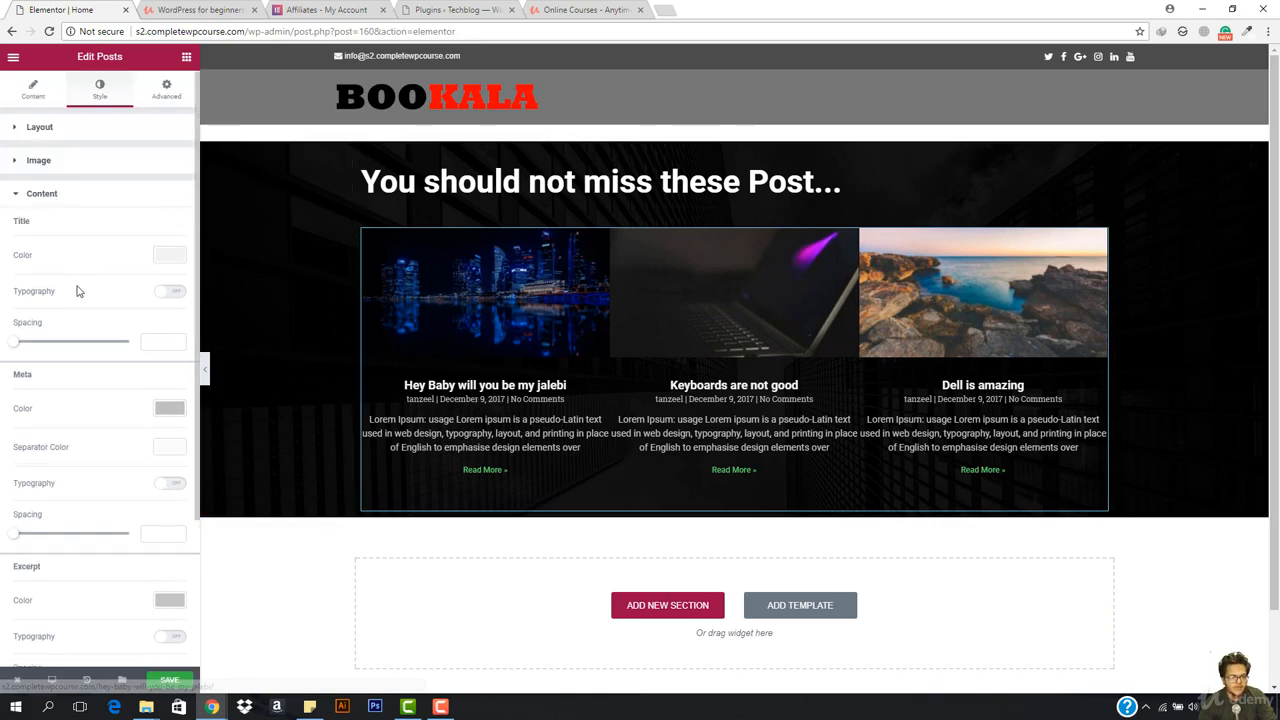
left_click(170, 255)
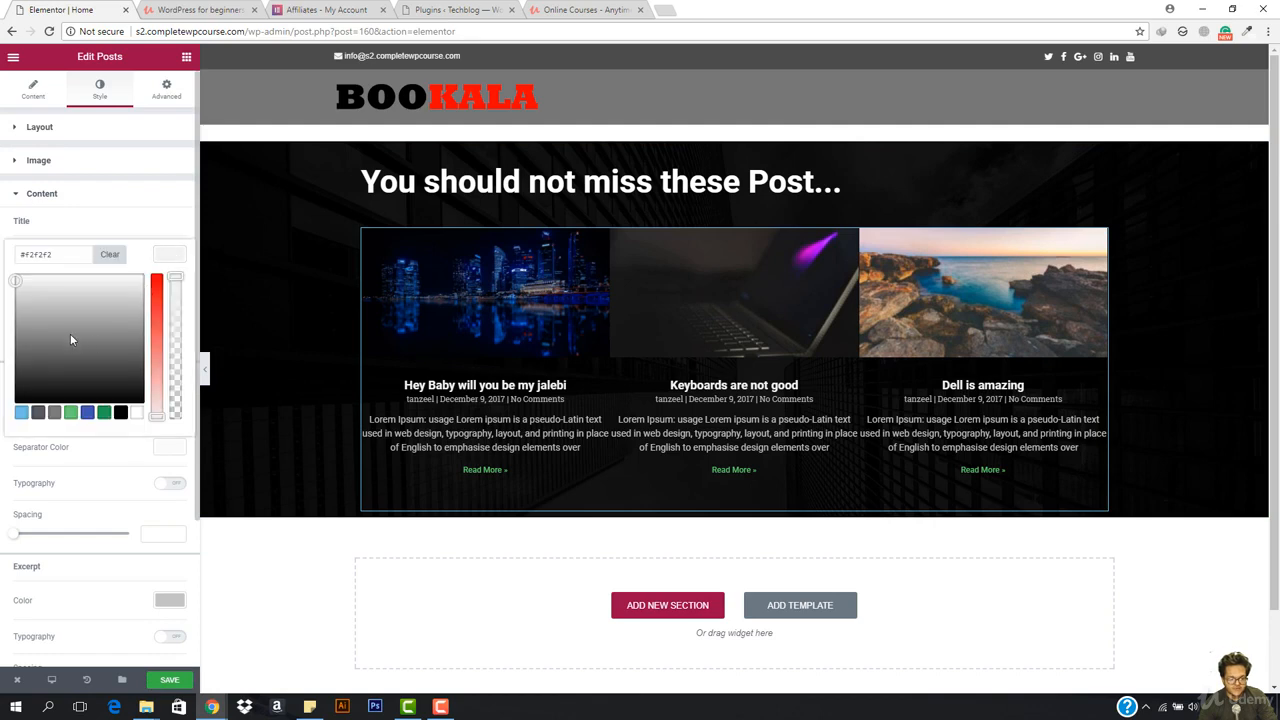
left_click(181, 262)
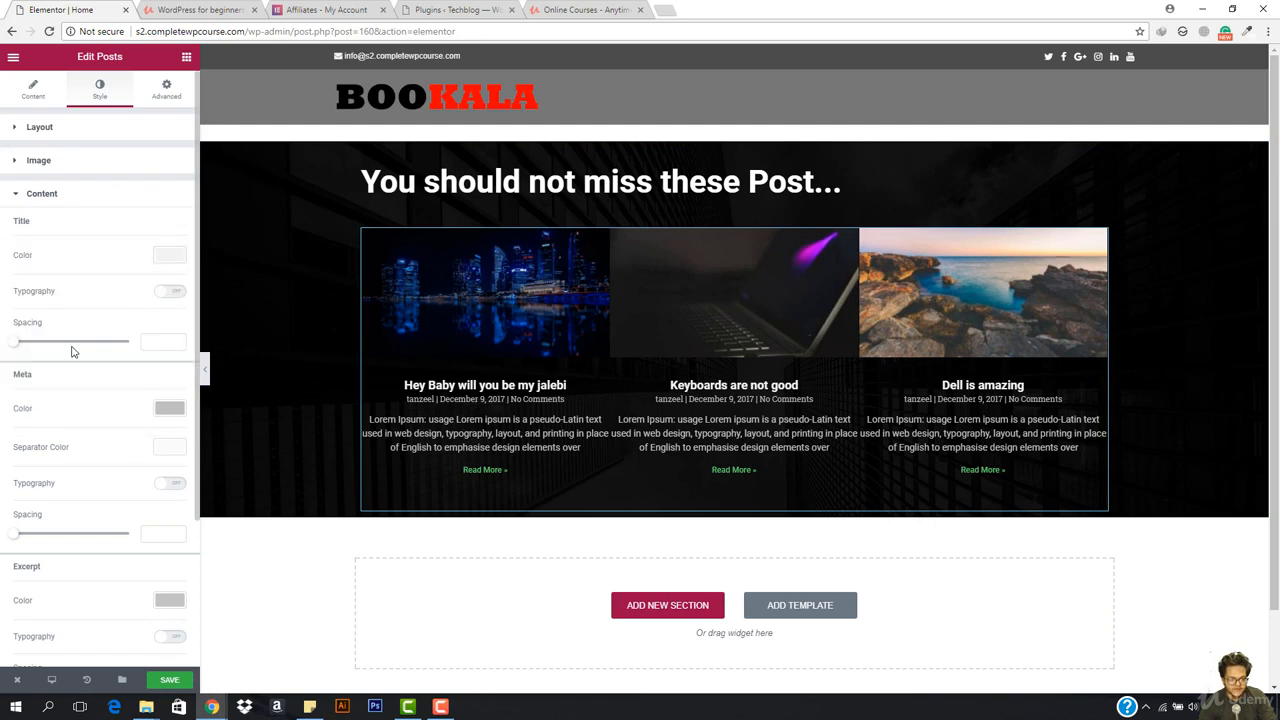
left_click_drag(13, 343, 29, 346)
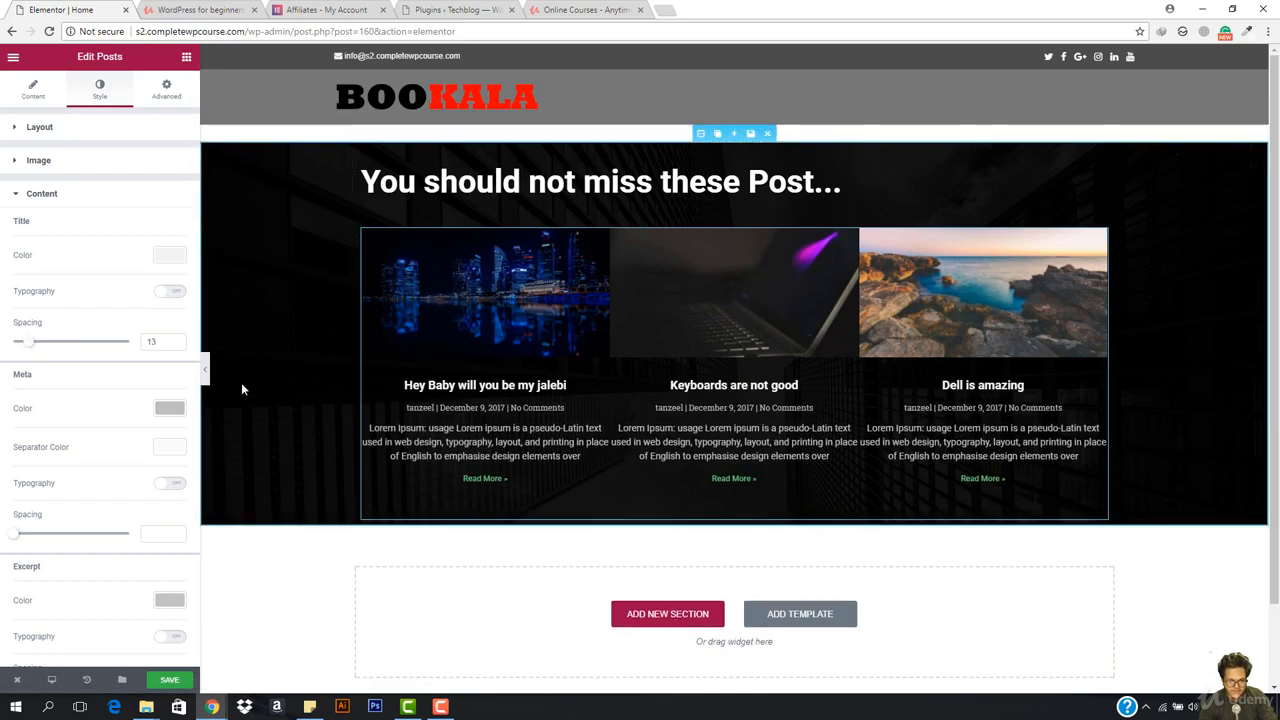
Set the Read More spacing to 0 and the excerpt spacing to 21
scroll(55, 432, "down", 2)
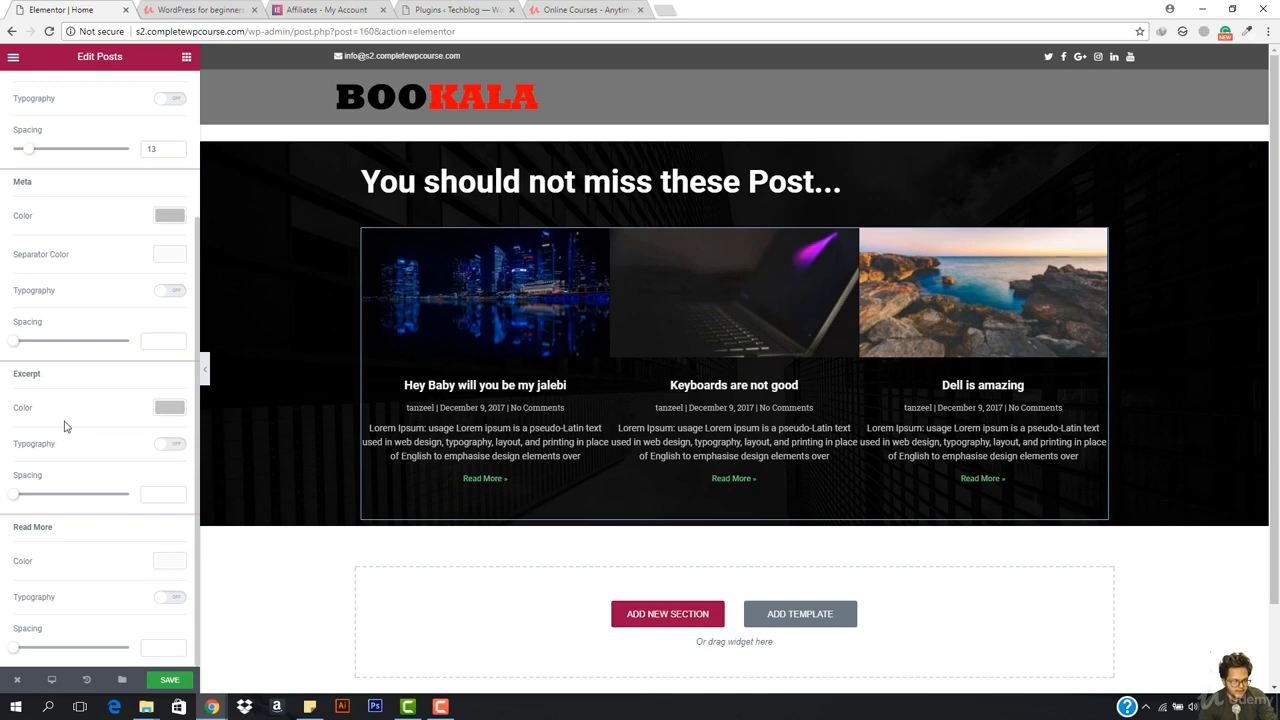
left_click(166, 564)
left_click(172, 563)
mouse_move(12, 648)
left_mouse_down()
mouse_move(95, 654)
mouse_move(8, 631)
left_mouse_up()
left_click_drag(14, 496, 37, 509)
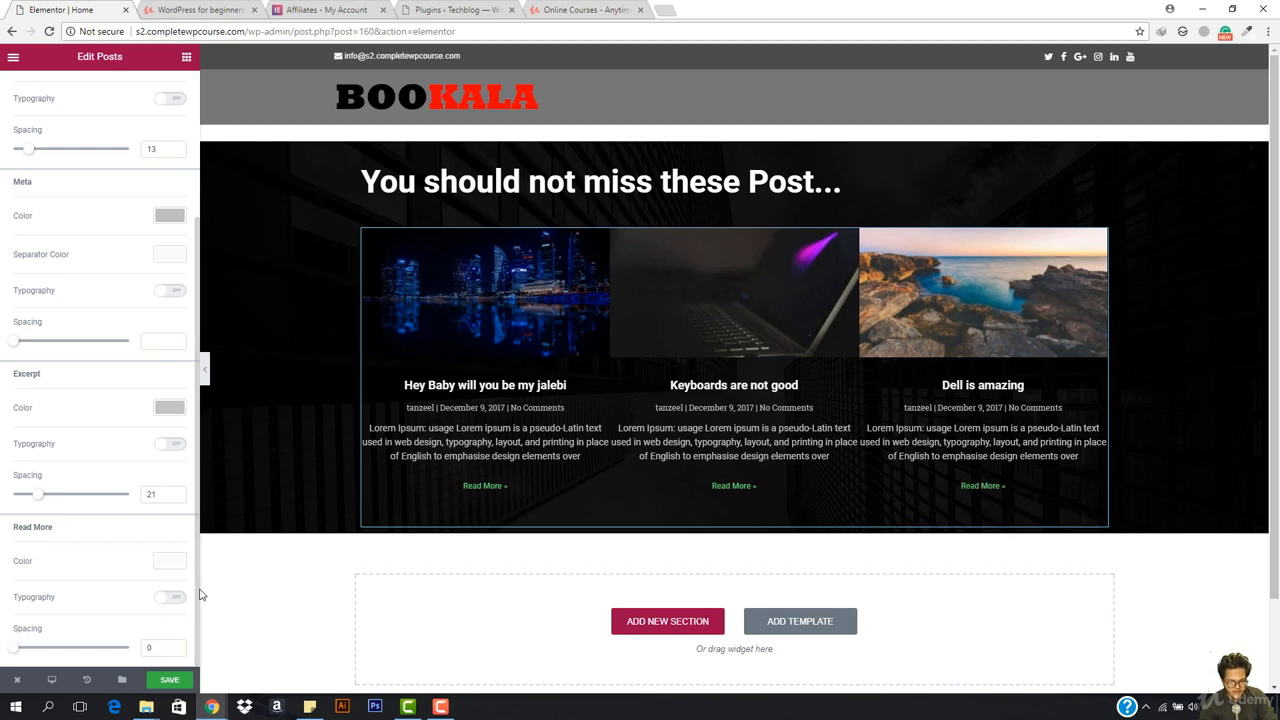
Enable custom typography for the Read More links with size 19 px, and preview the page without the editing panel
left_click(165, 598)
scroll(84, 610, "down", 1)
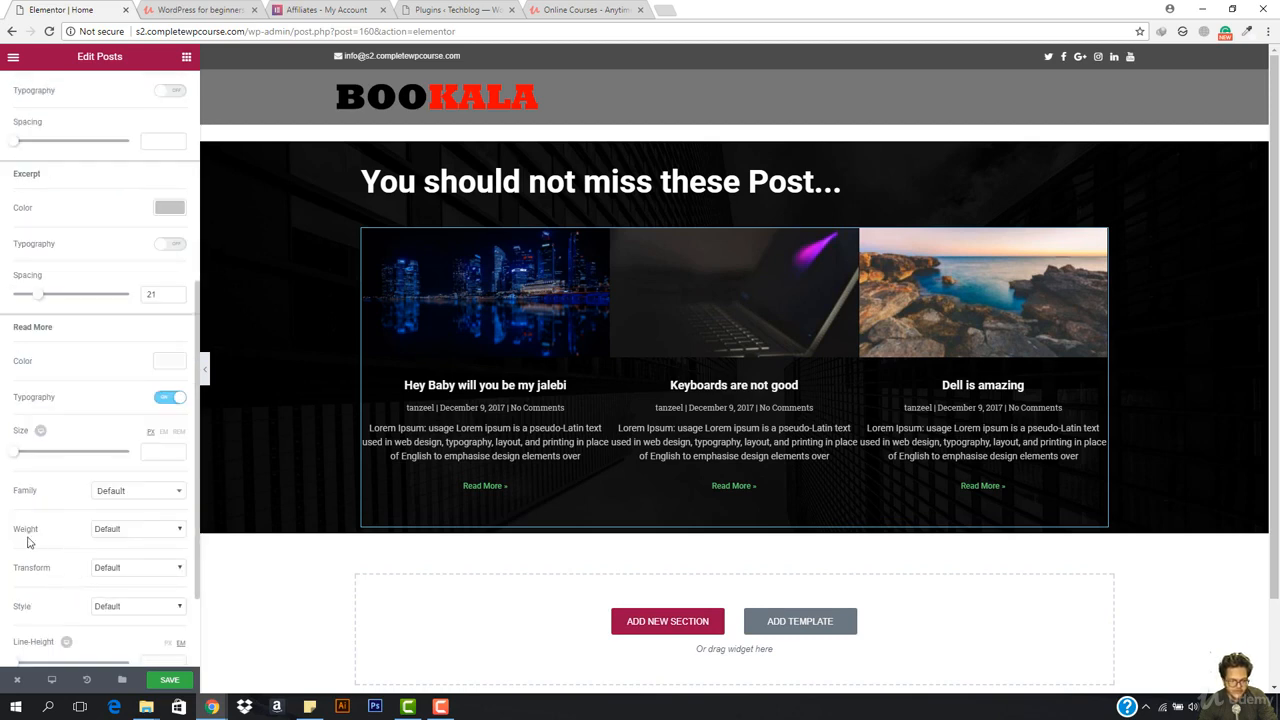
left_click_drag(16, 456, 28, 457)
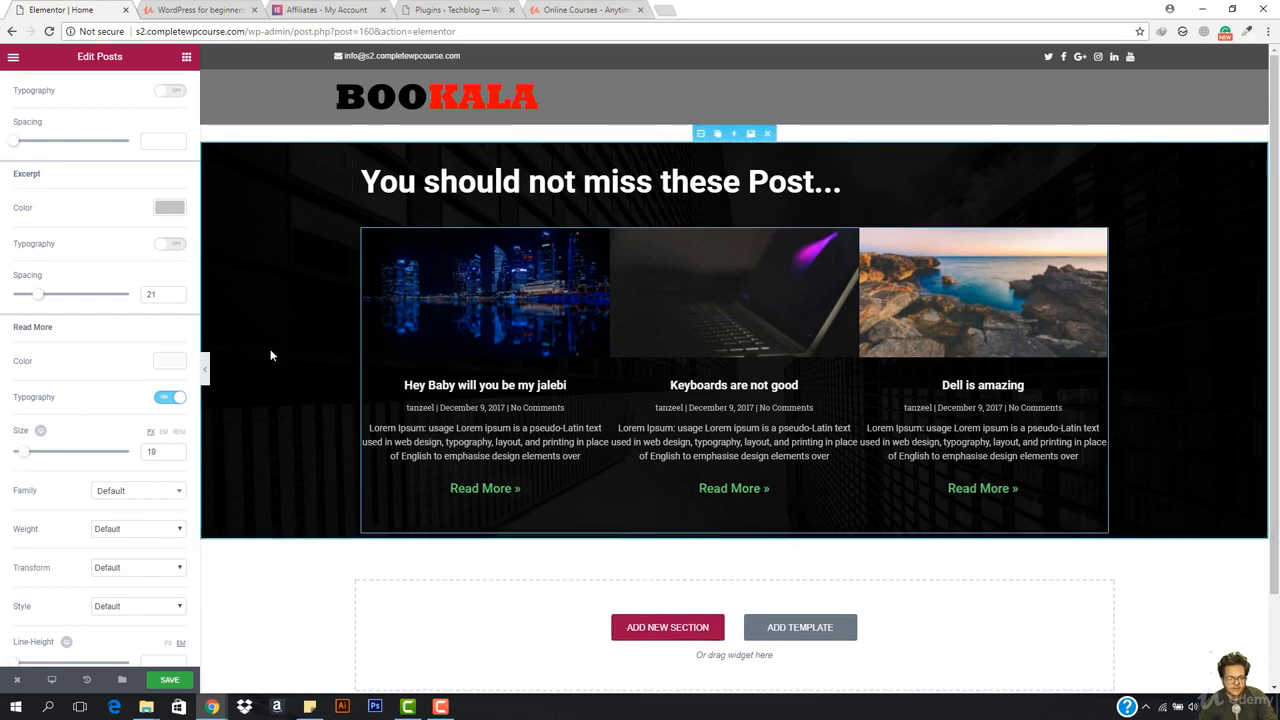
left_click(204, 369)
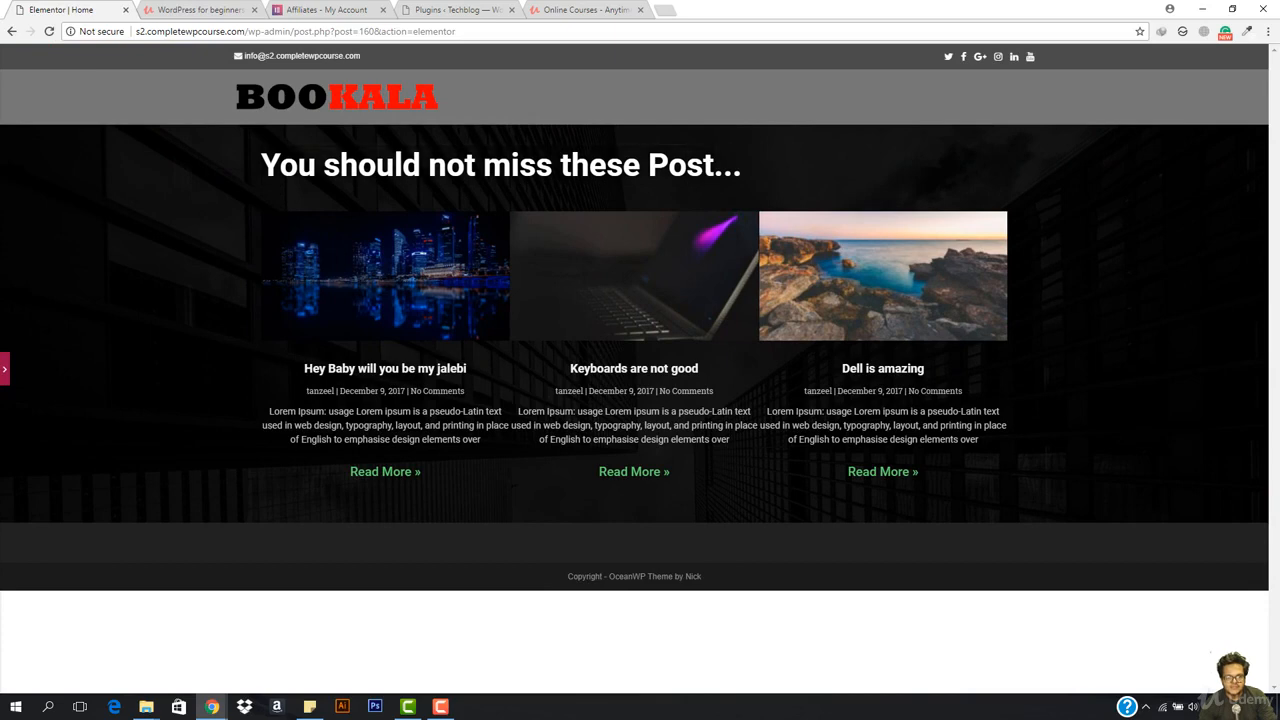
left_click(4, 370)
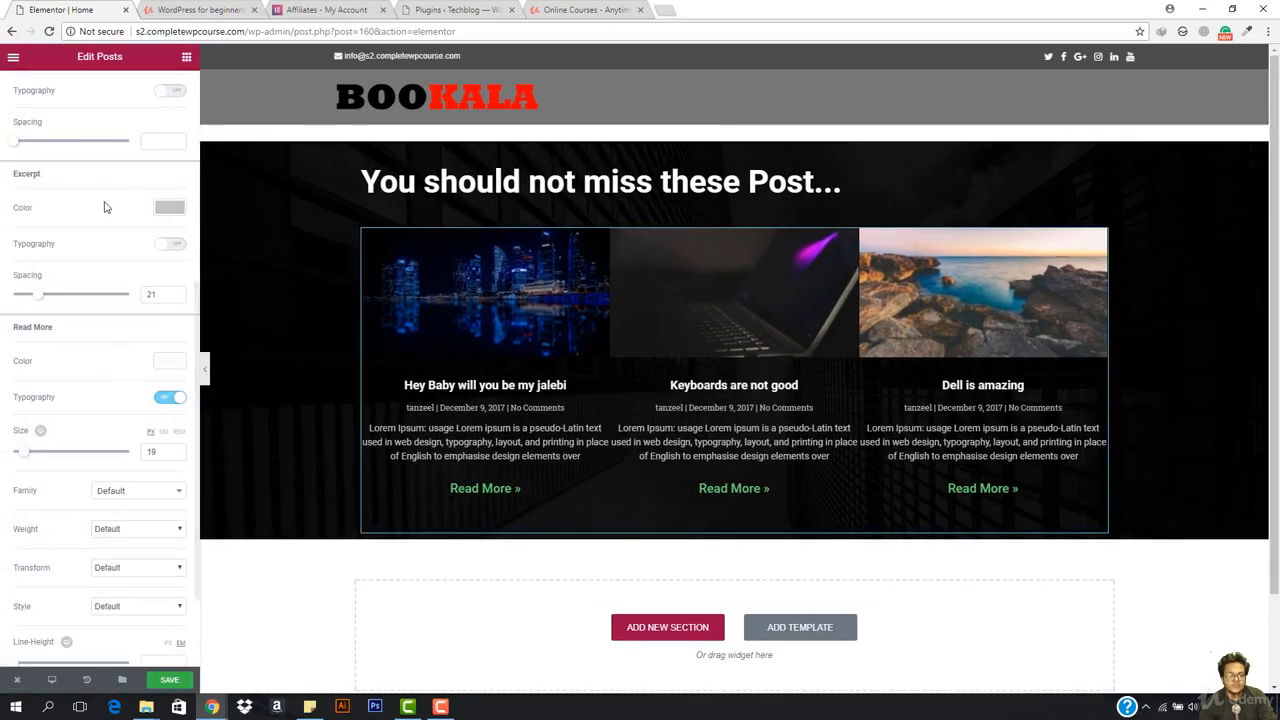
Set the Posts widget's layout to 4 columns and preview the page without the editing panel
scroll(41, 281, "up", 1)
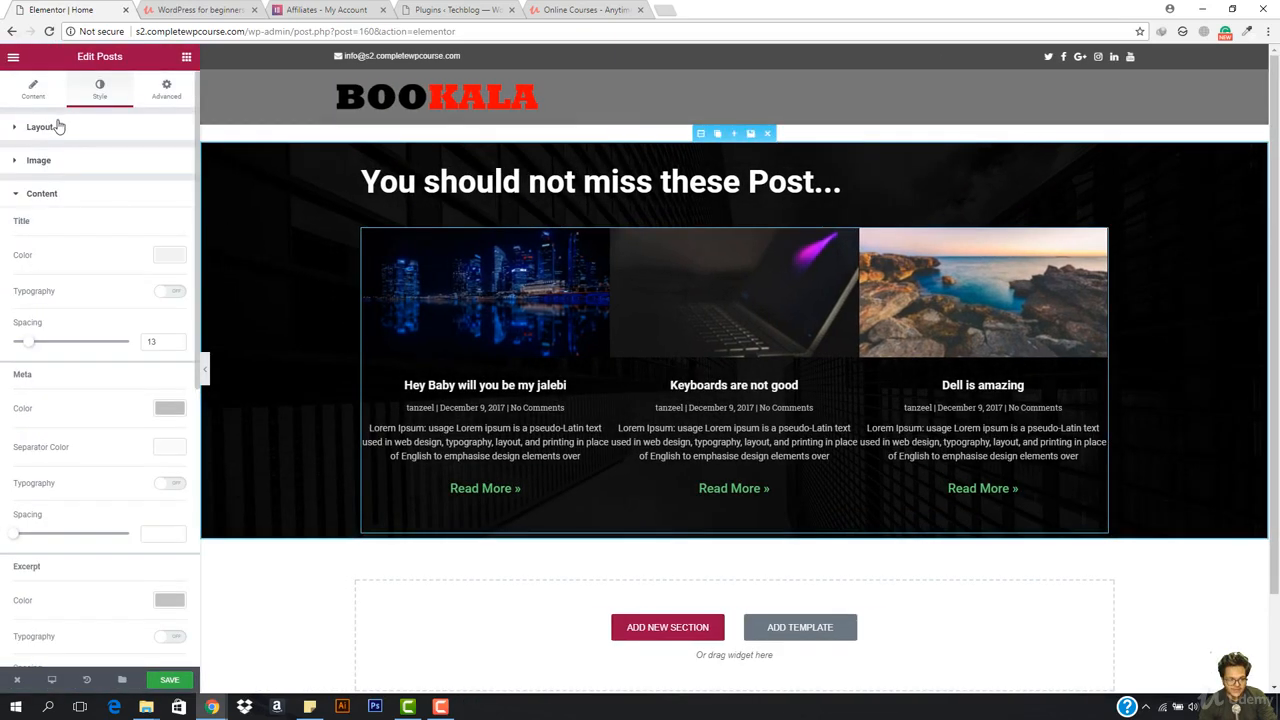
left_click(28, 92)
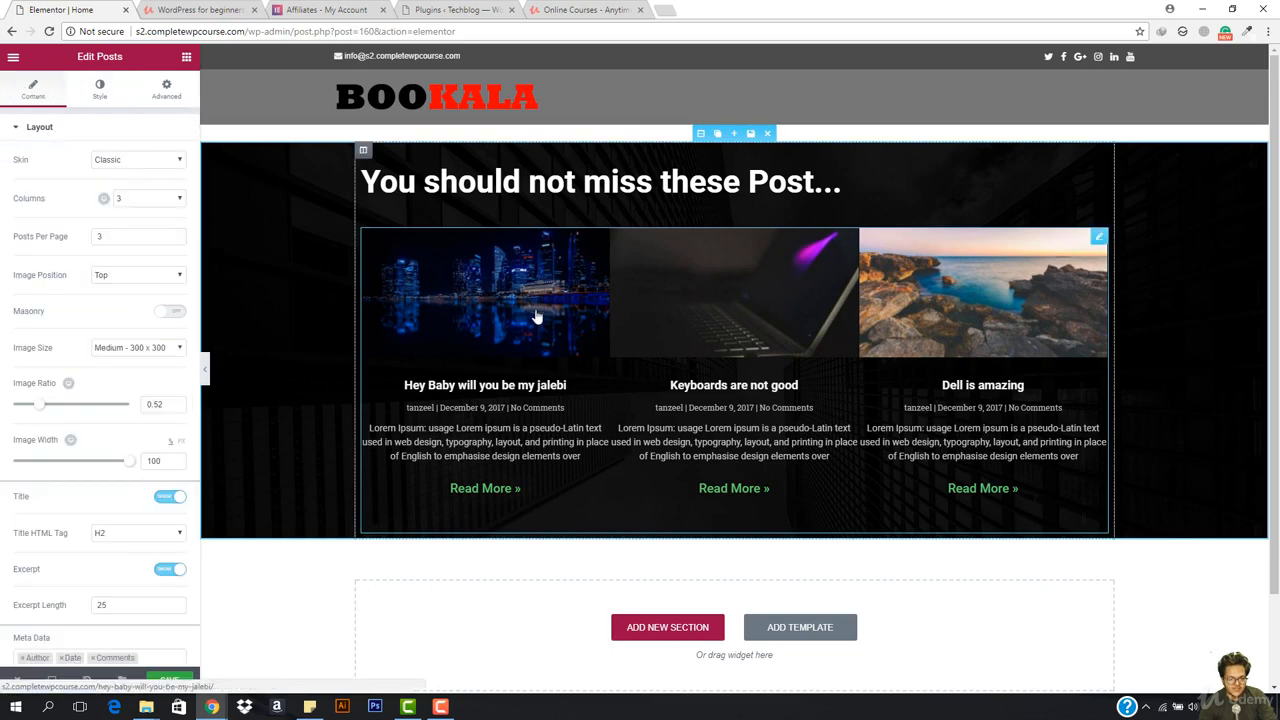
left_click(141, 203)
left_click(145, 241)
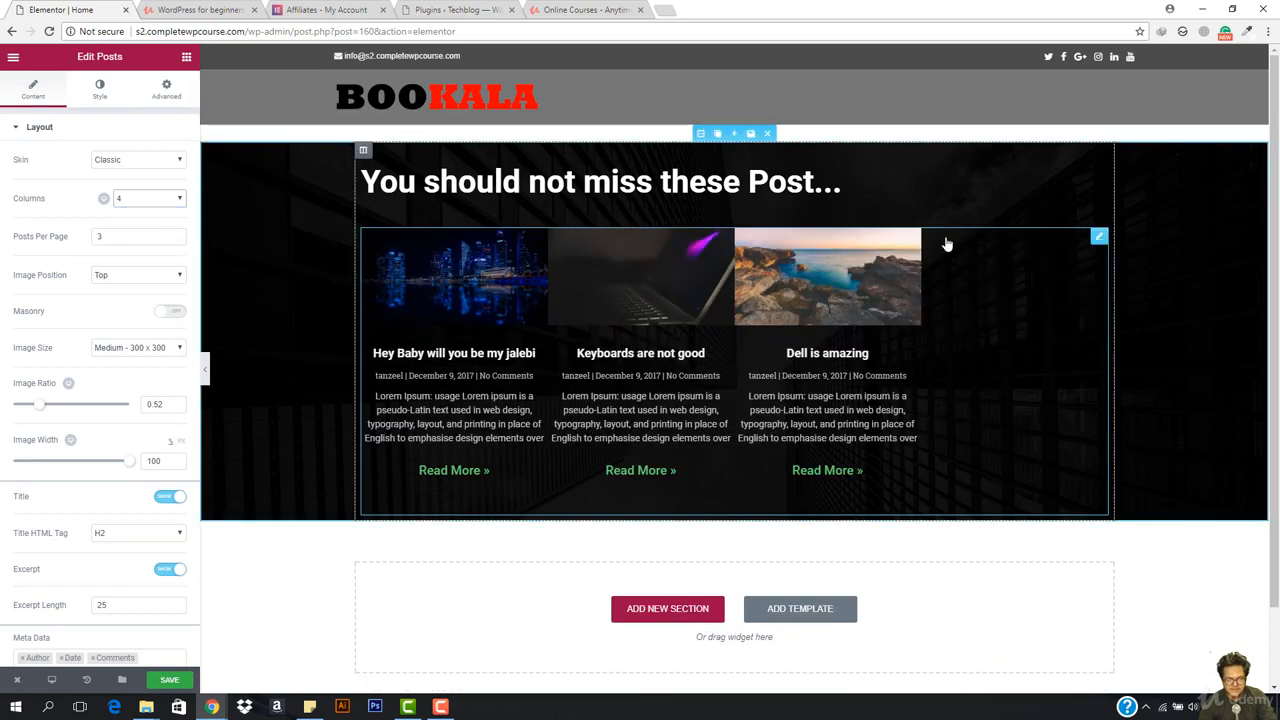
left_click(205, 369)
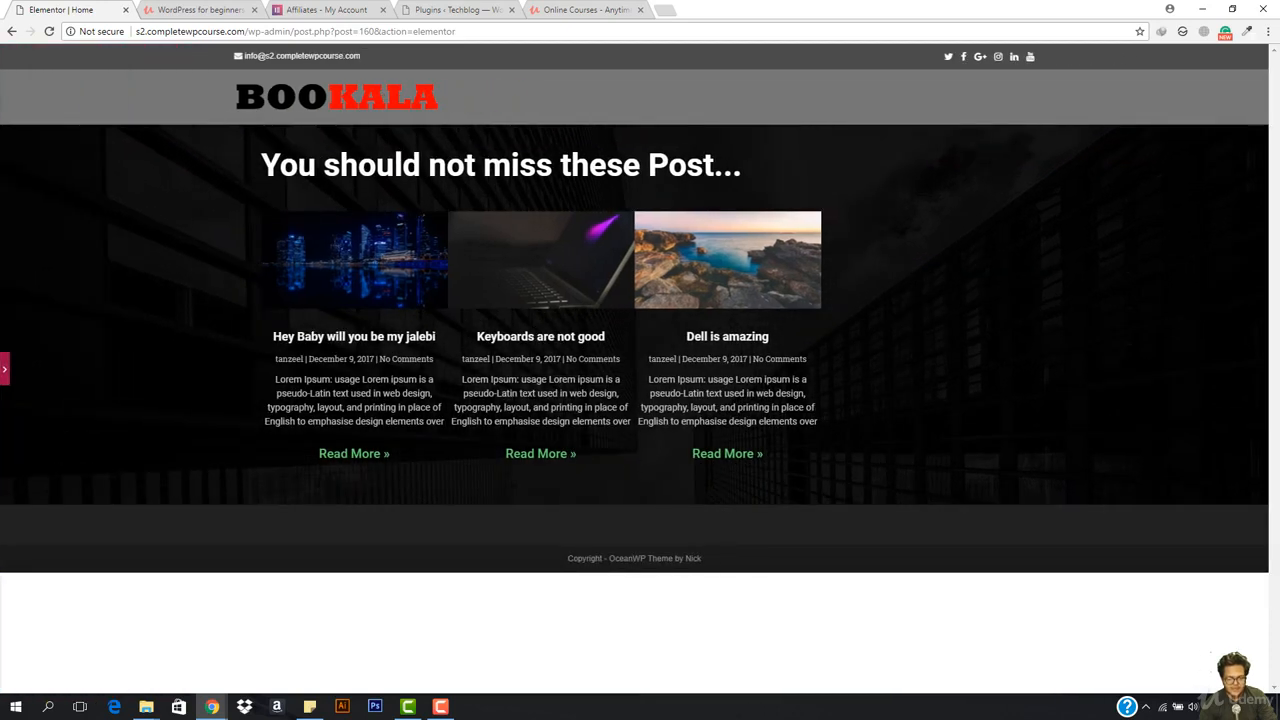
Set the Posts widget to 4 posts per page and add the Bliskana post to its manual selection
left_click(5, 367)
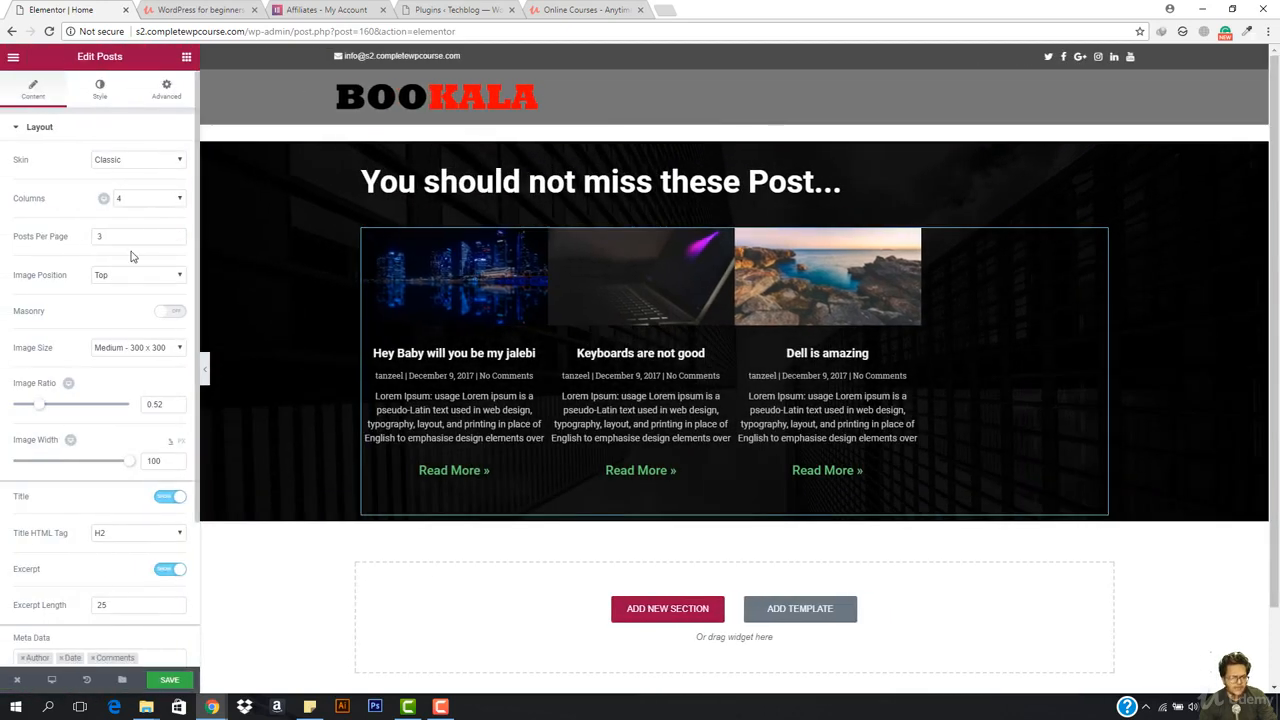
left_click(177, 240)
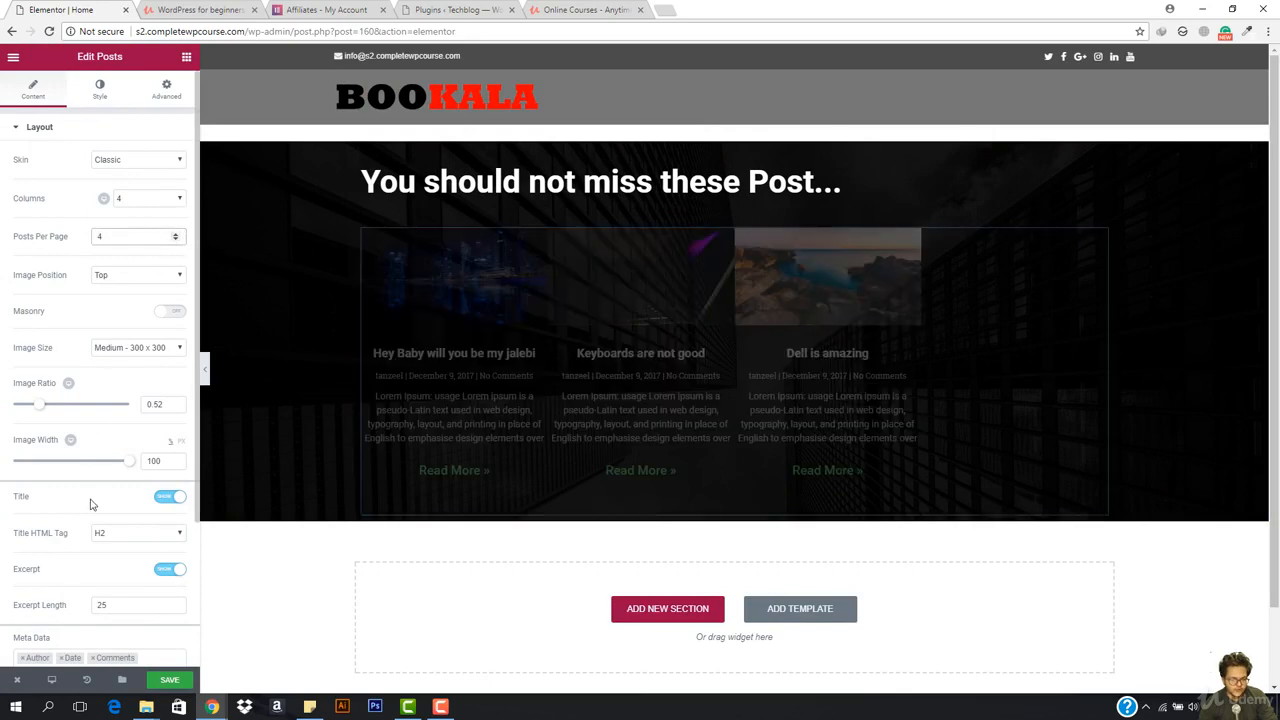
scroll(68, 555, "down", 2)
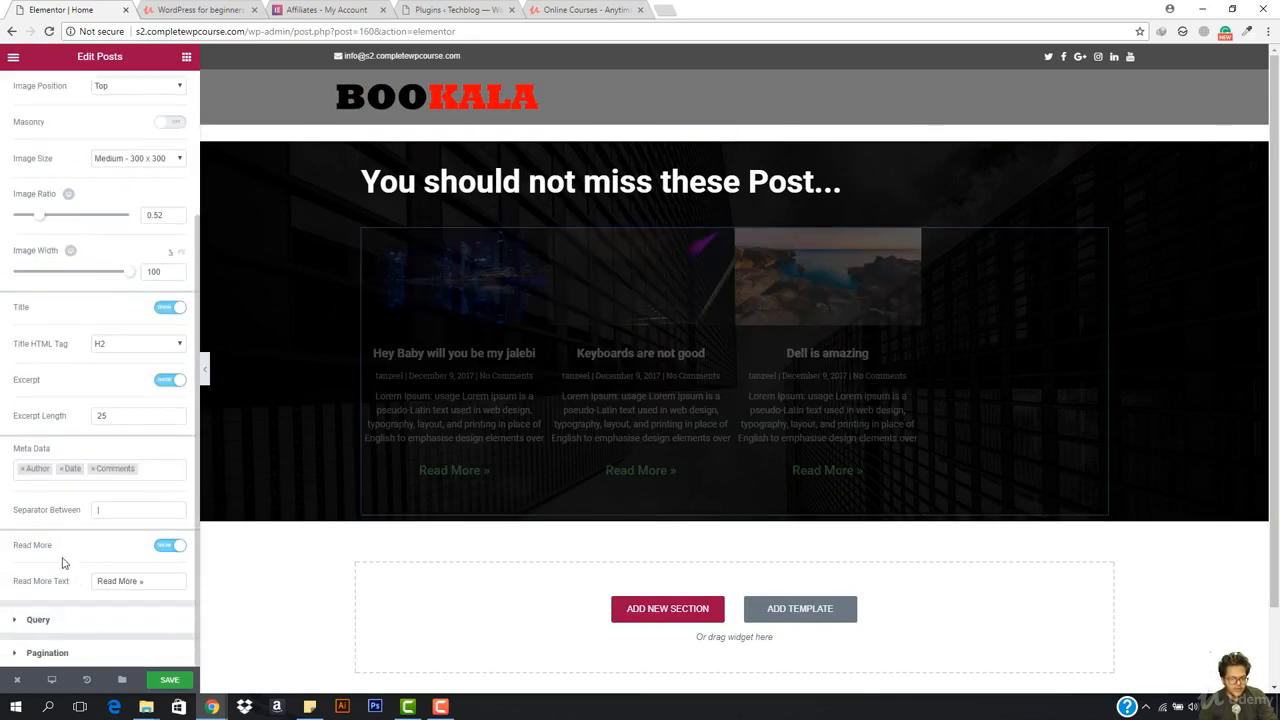
left_click(38, 620)
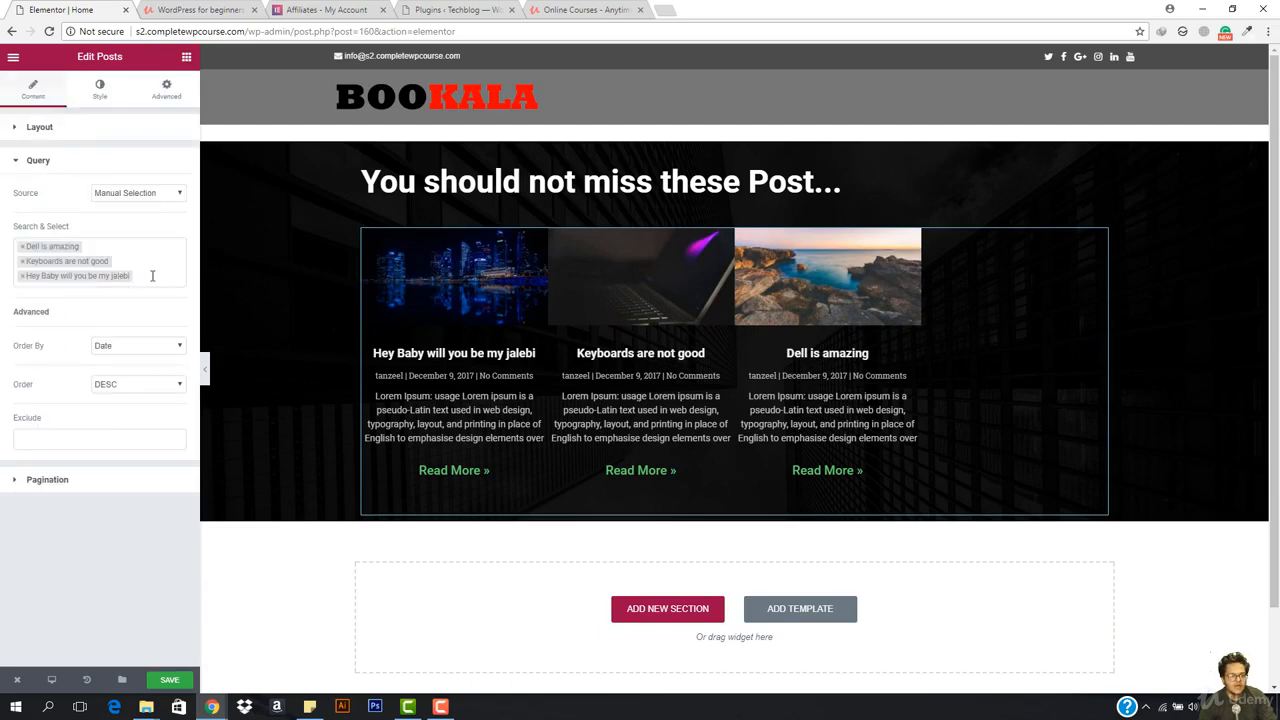
left_click(158, 276)
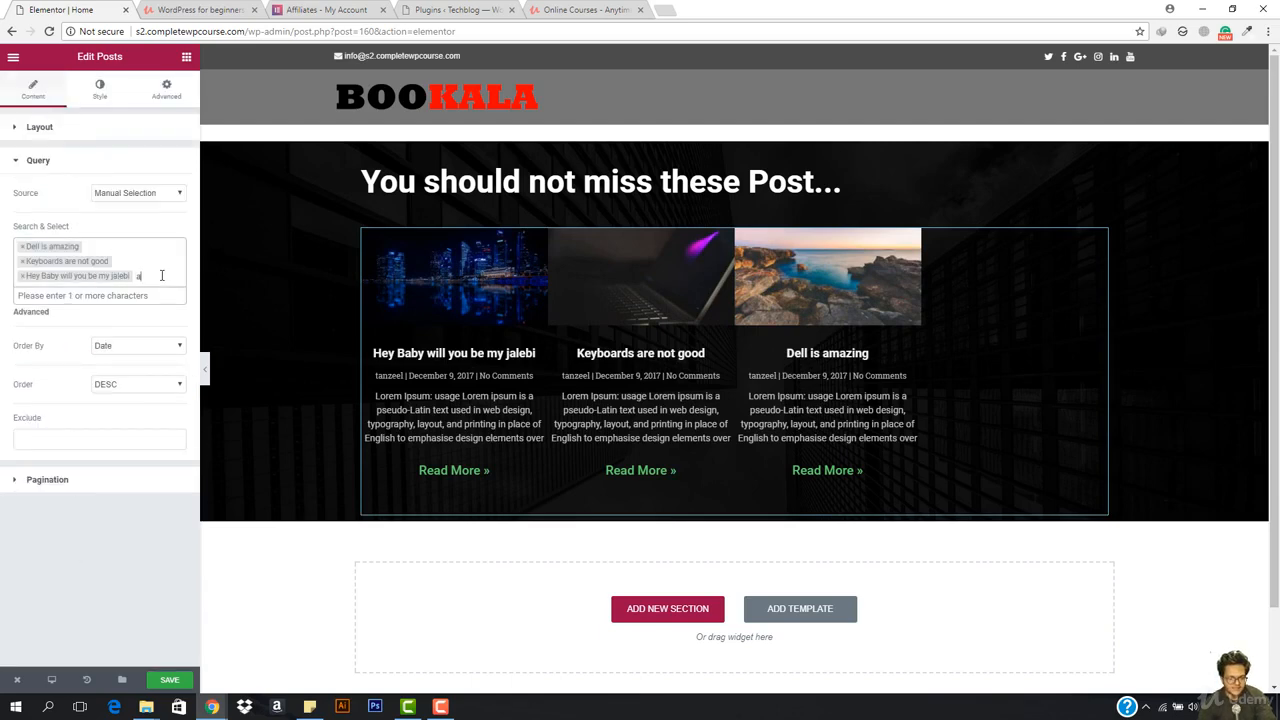
type("aa")
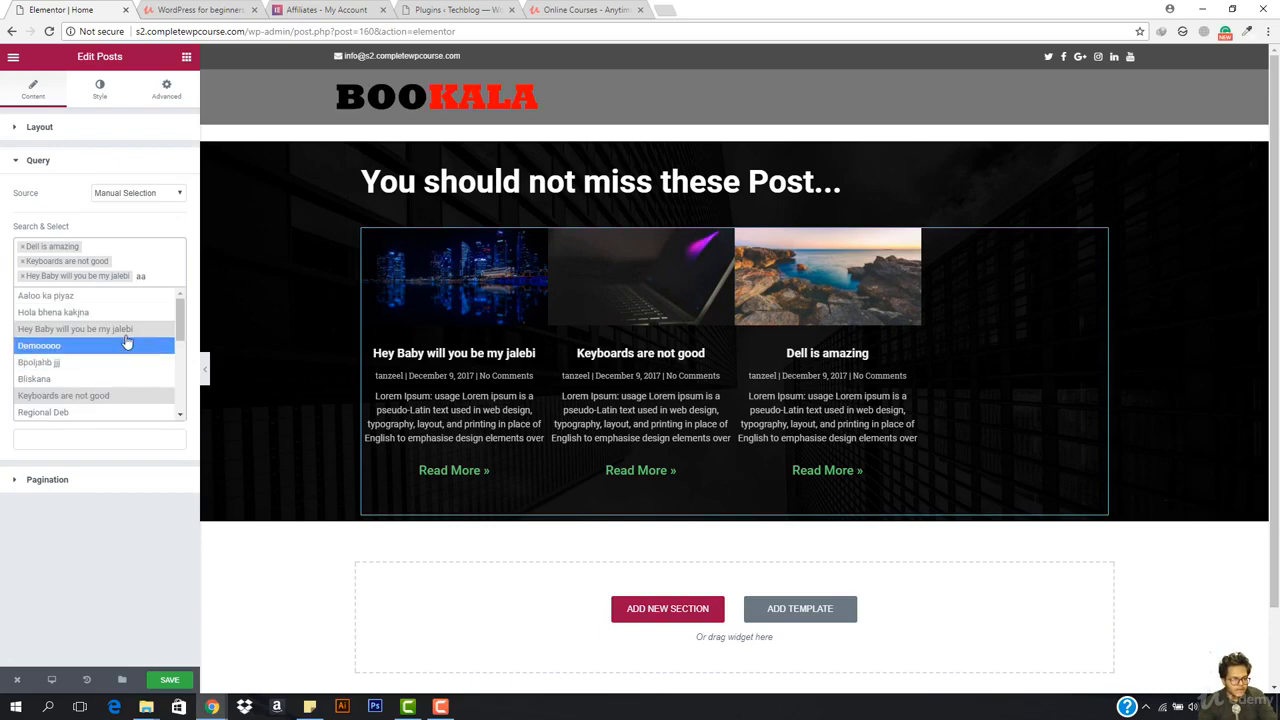
left_click(107, 380)
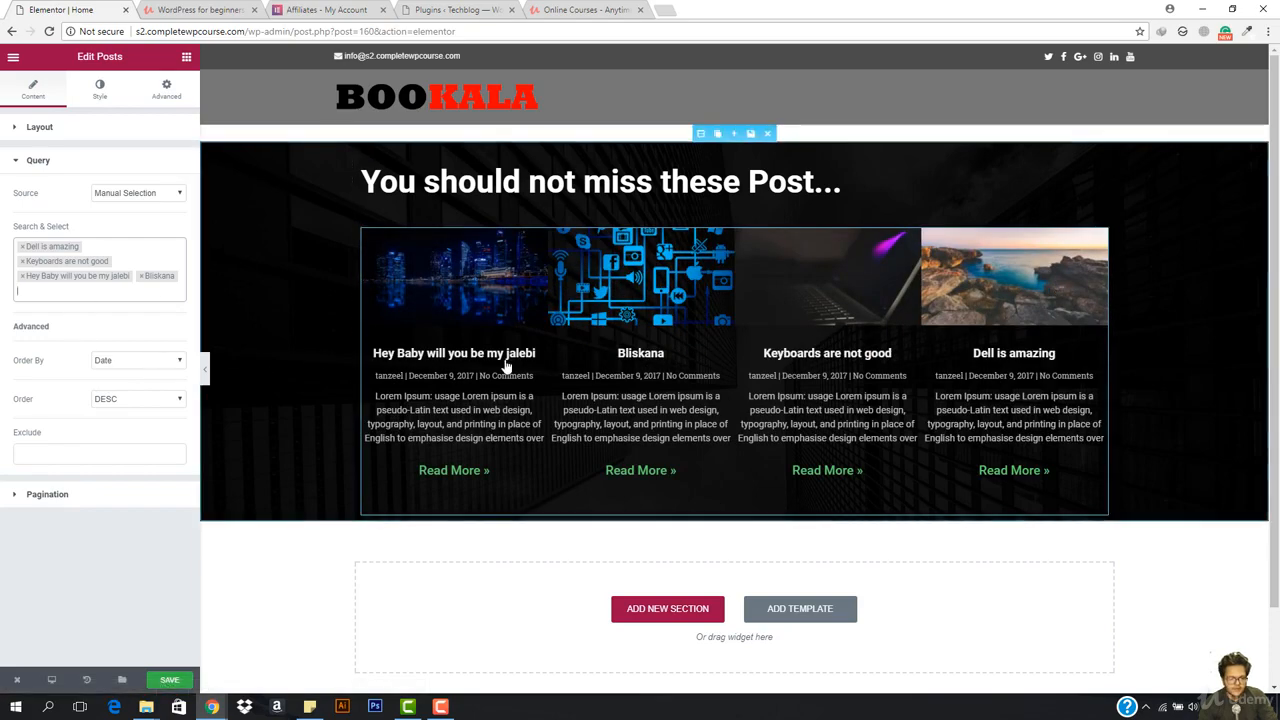
Order the selected posts by Menu Order in ASC order and preview the page without the editing panel
left_click(124, 362)
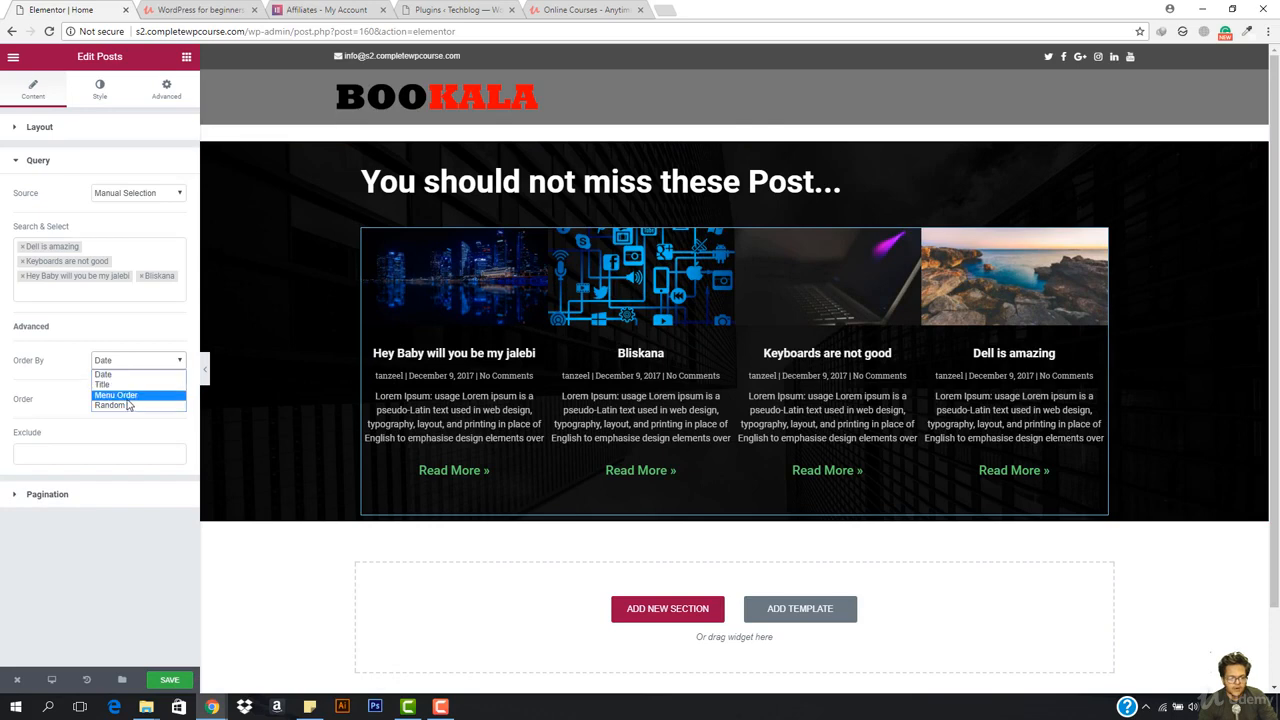
left_click(116, 395)
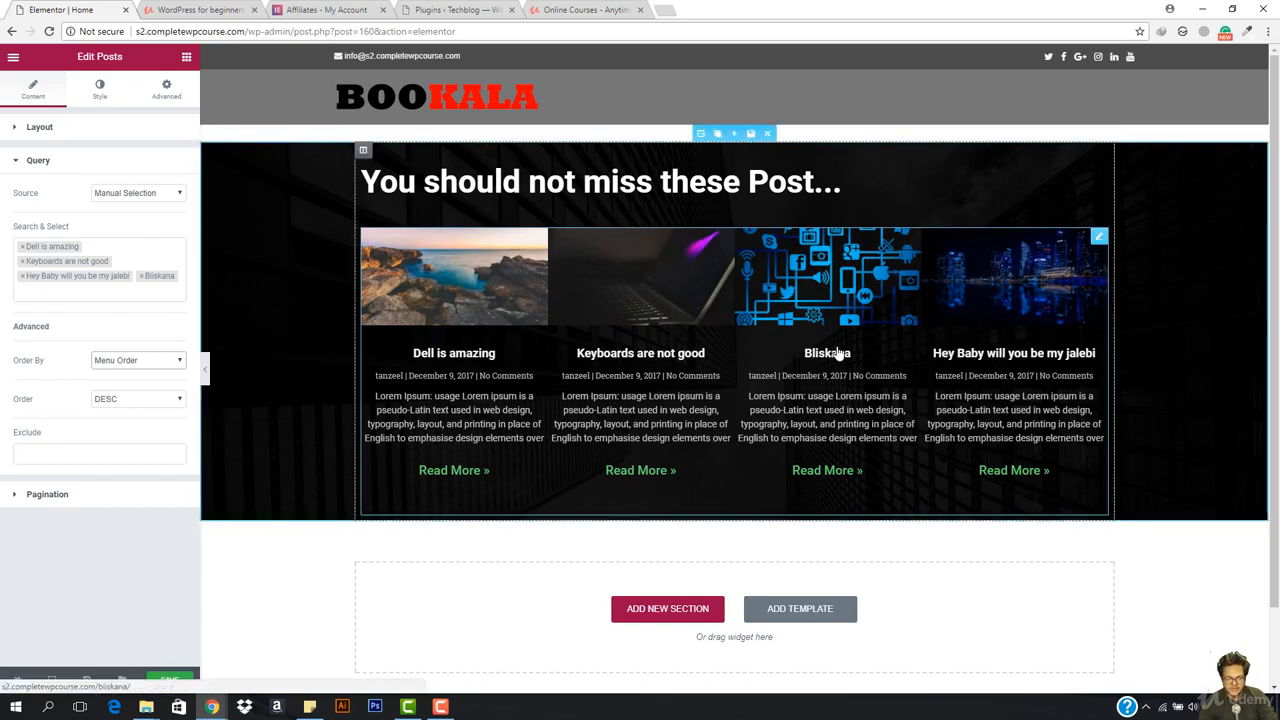
left_click(125, 399)
left_click(122, 413)
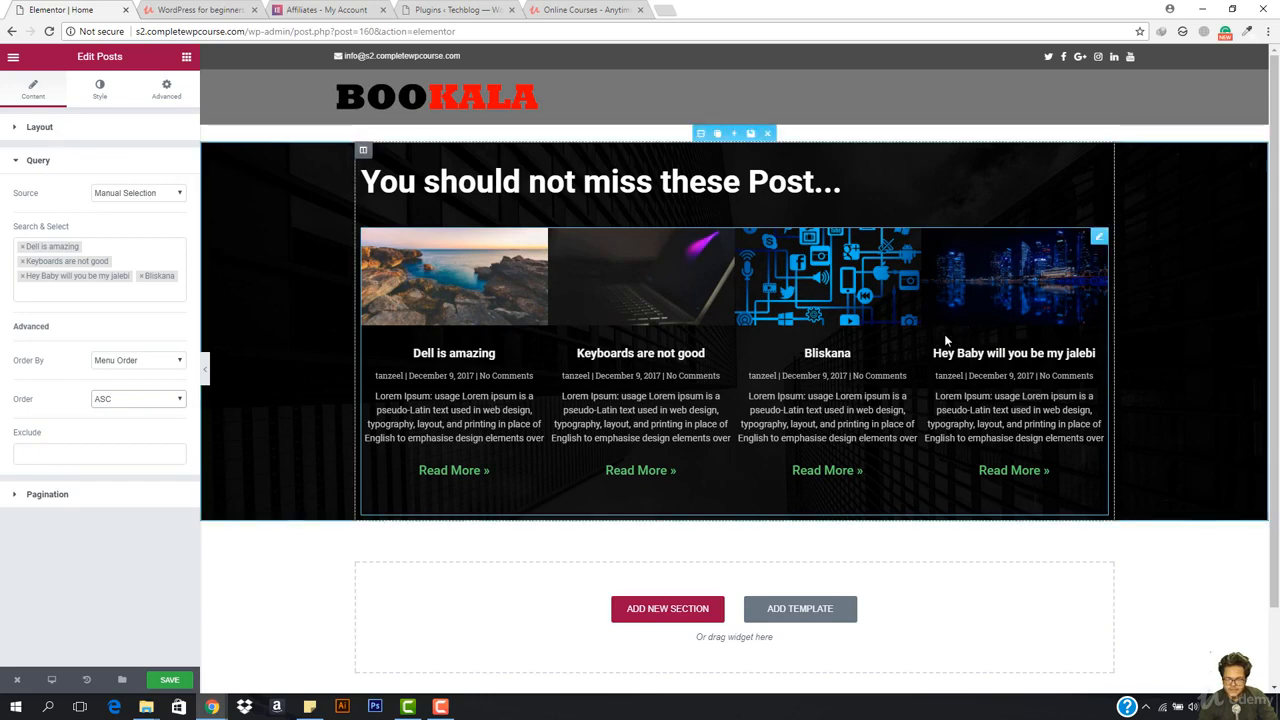
left_click(204, 368)
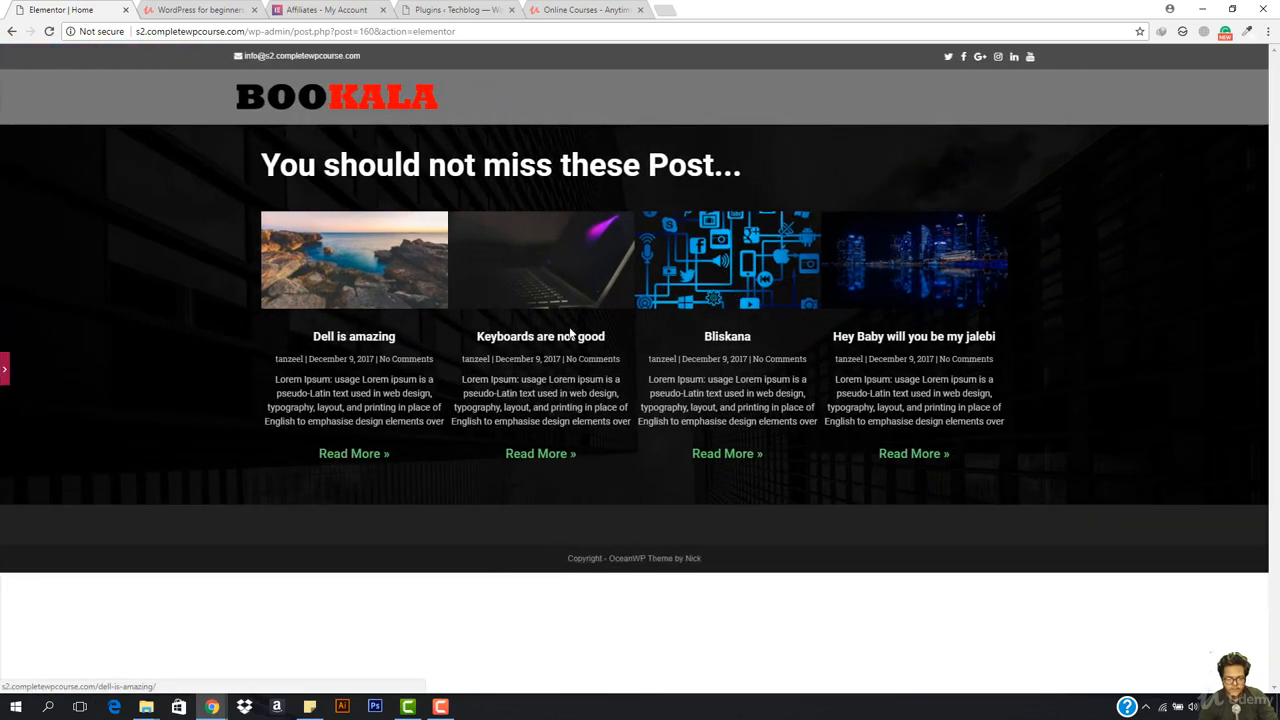
Try Full Width as the dark section's content width and preview the page without the editing panel
left_click(4, 368)
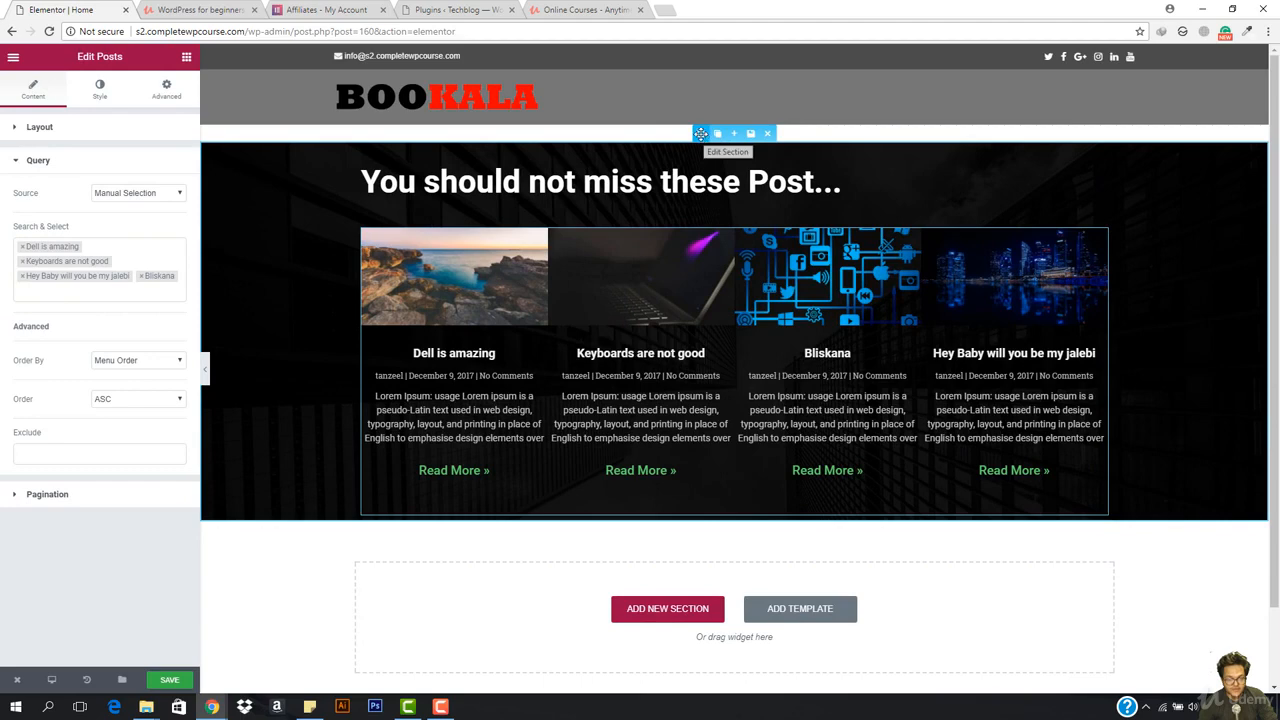
left_click(701, 133)
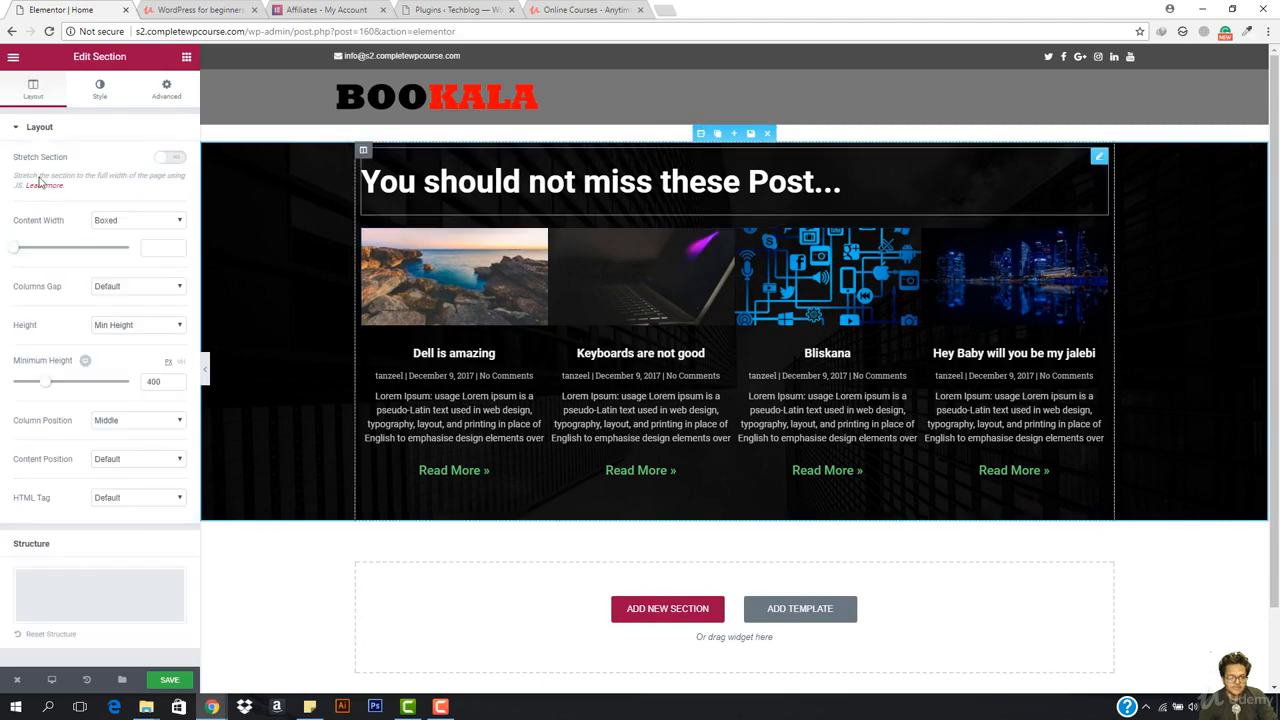
left_click(141, 229)
left_click(148, 245)
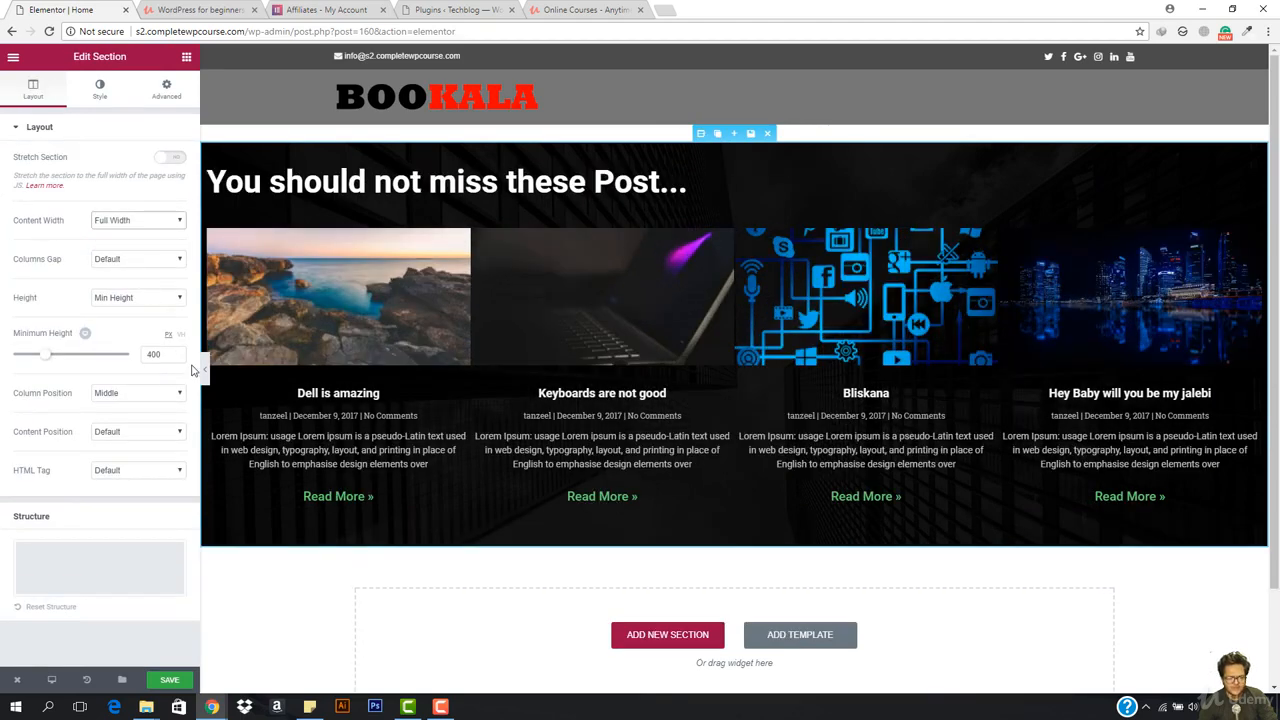
left_click(203, 366)
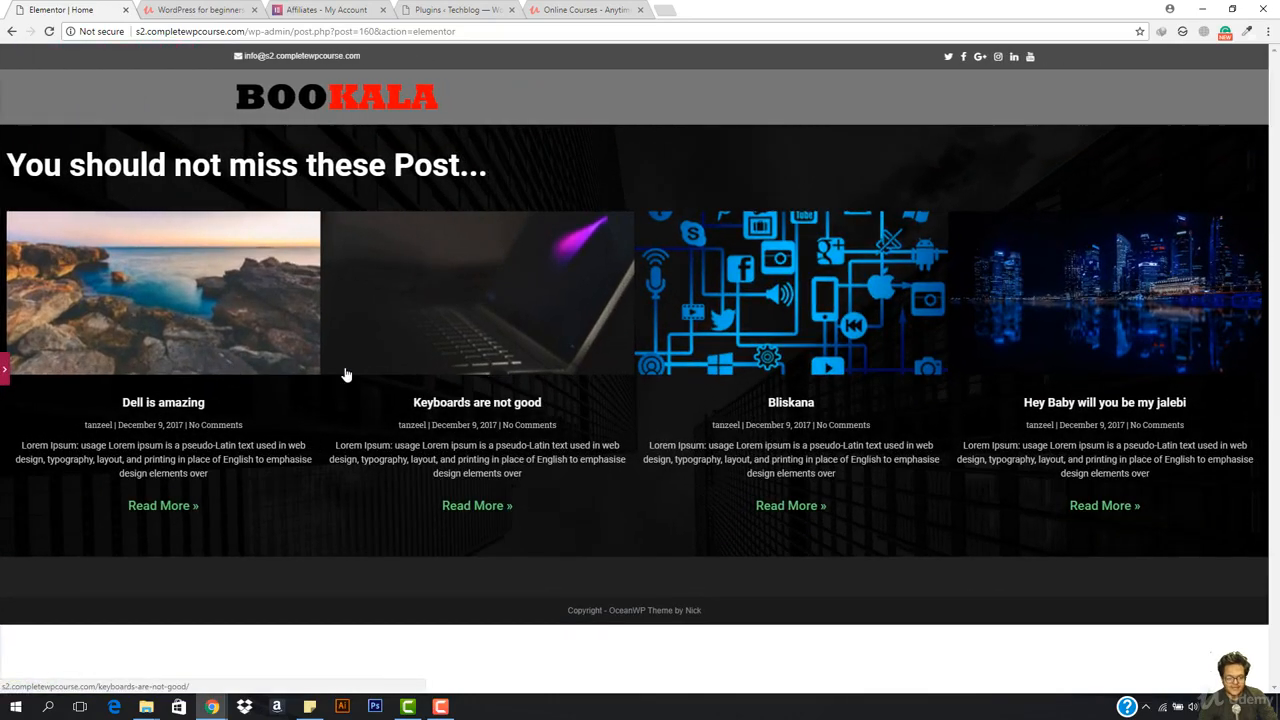
Return the dark section's content width to Boxed and preview the page without the editing panel
left_click(4, 370)
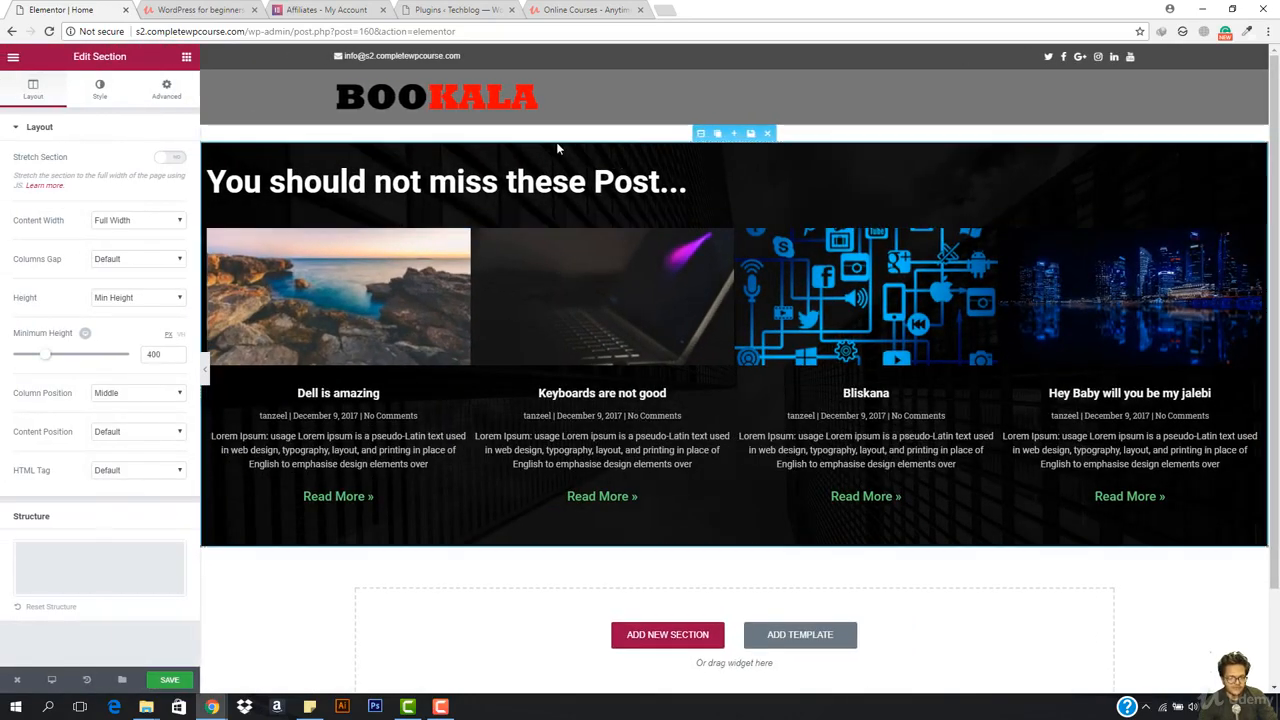
left_click(117, 227)
left_click(131, 240)
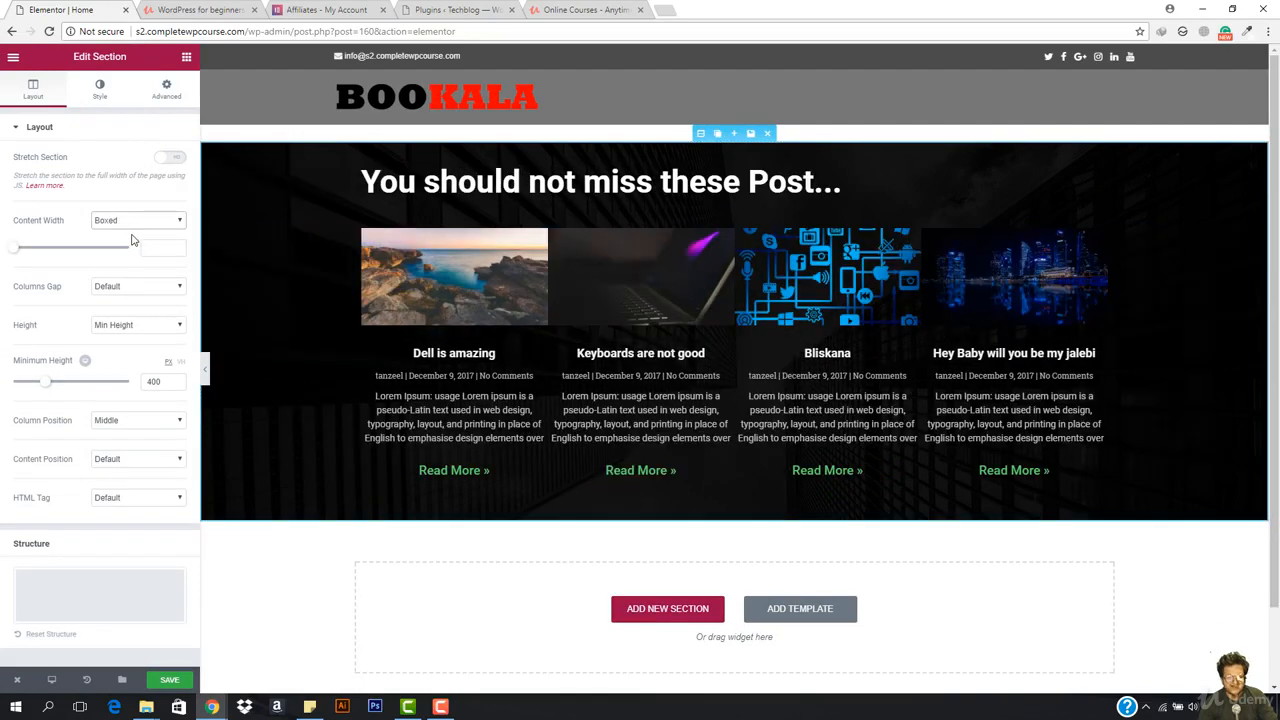
left_click(203, 370)
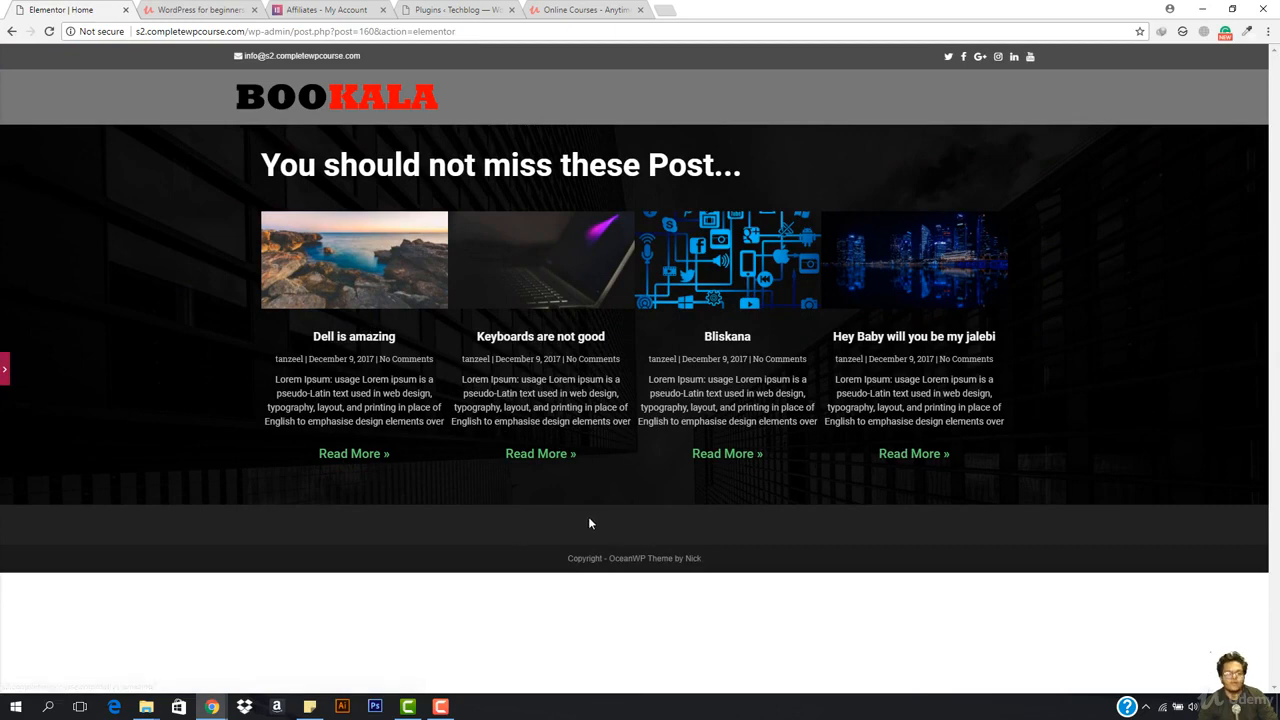
Bring back the editing panel and browse the Pro Elements in the widget library
left_click(3, 372)
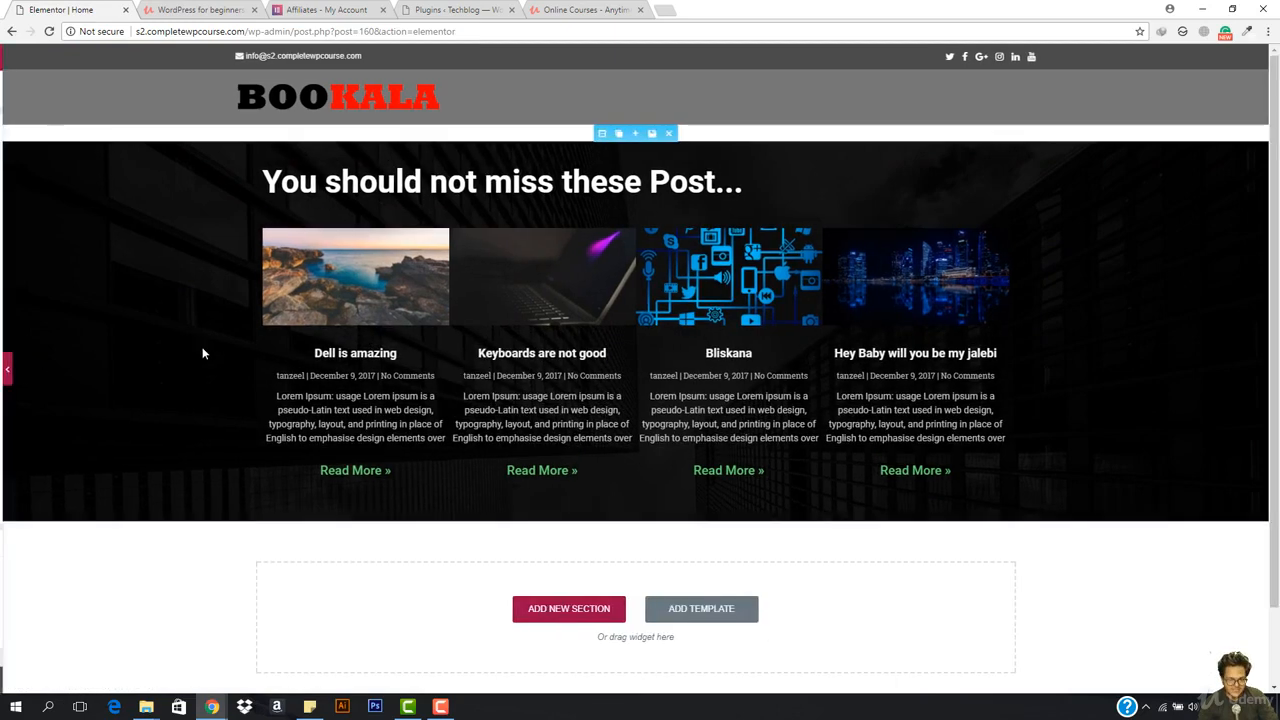
left_click(838, 181)
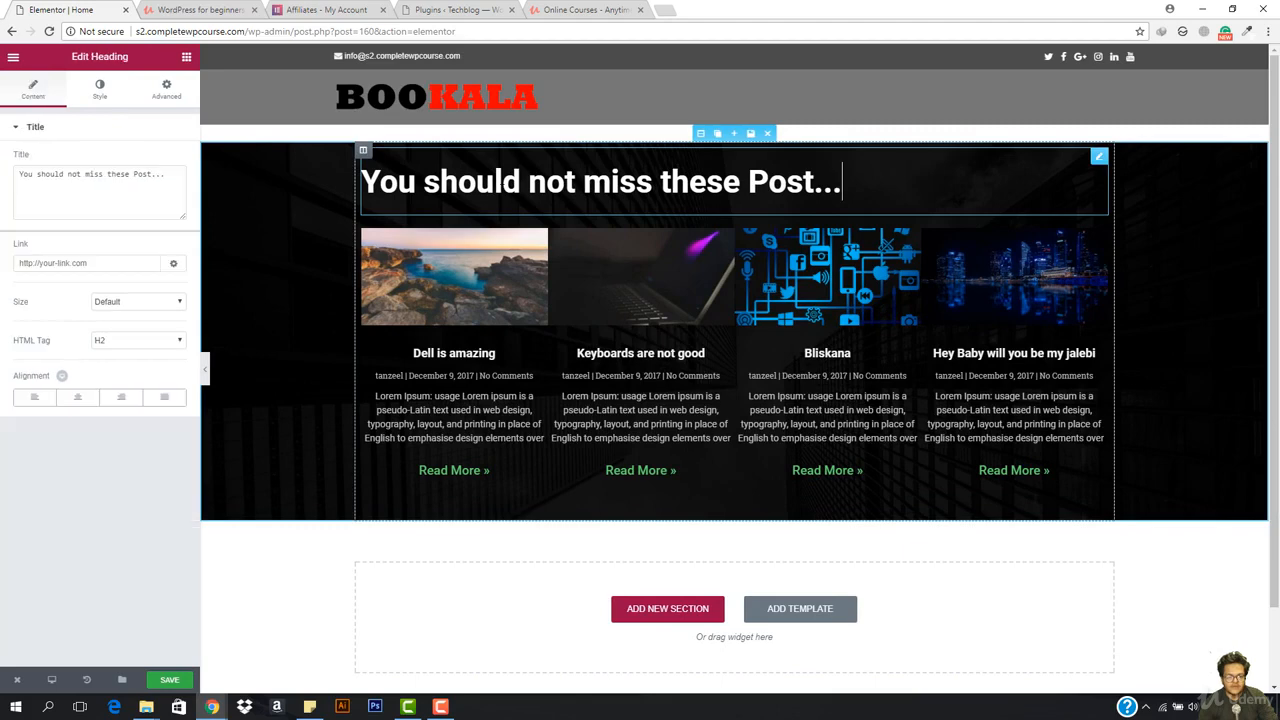
left_click(187, 57)
scroll(55, 410, "down", 5)
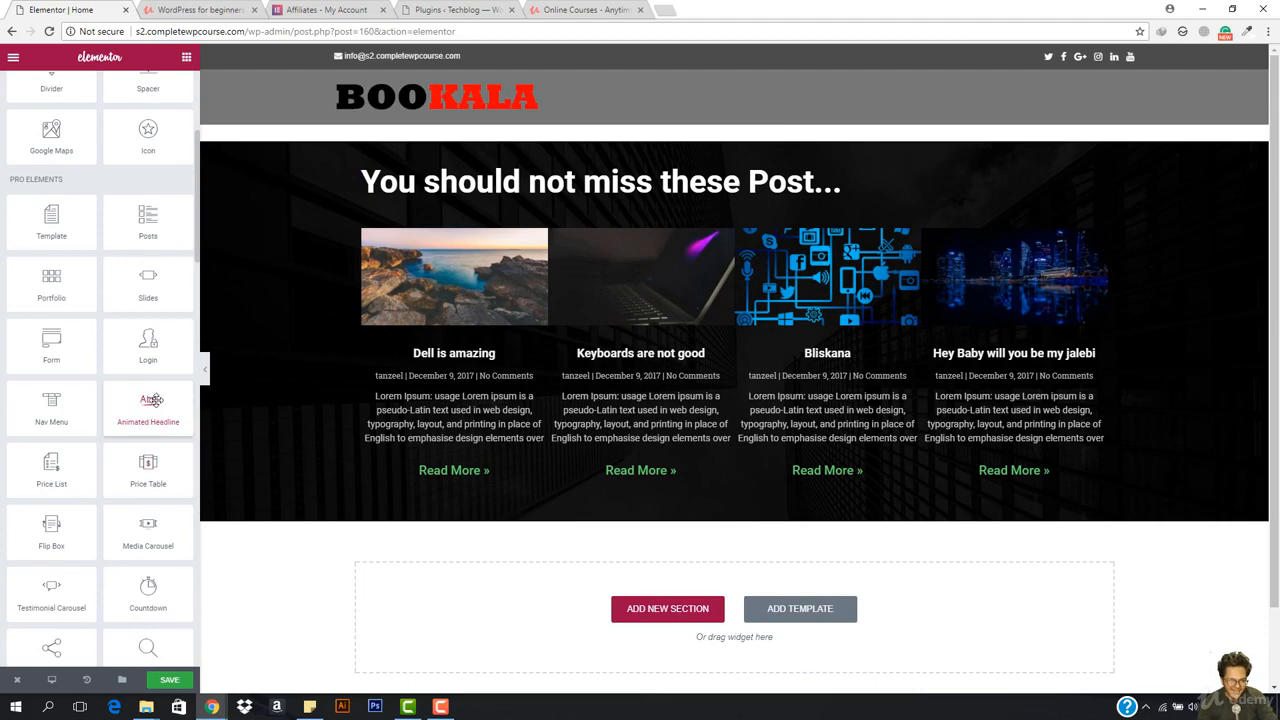
scroll(155, 400, "down", 1)
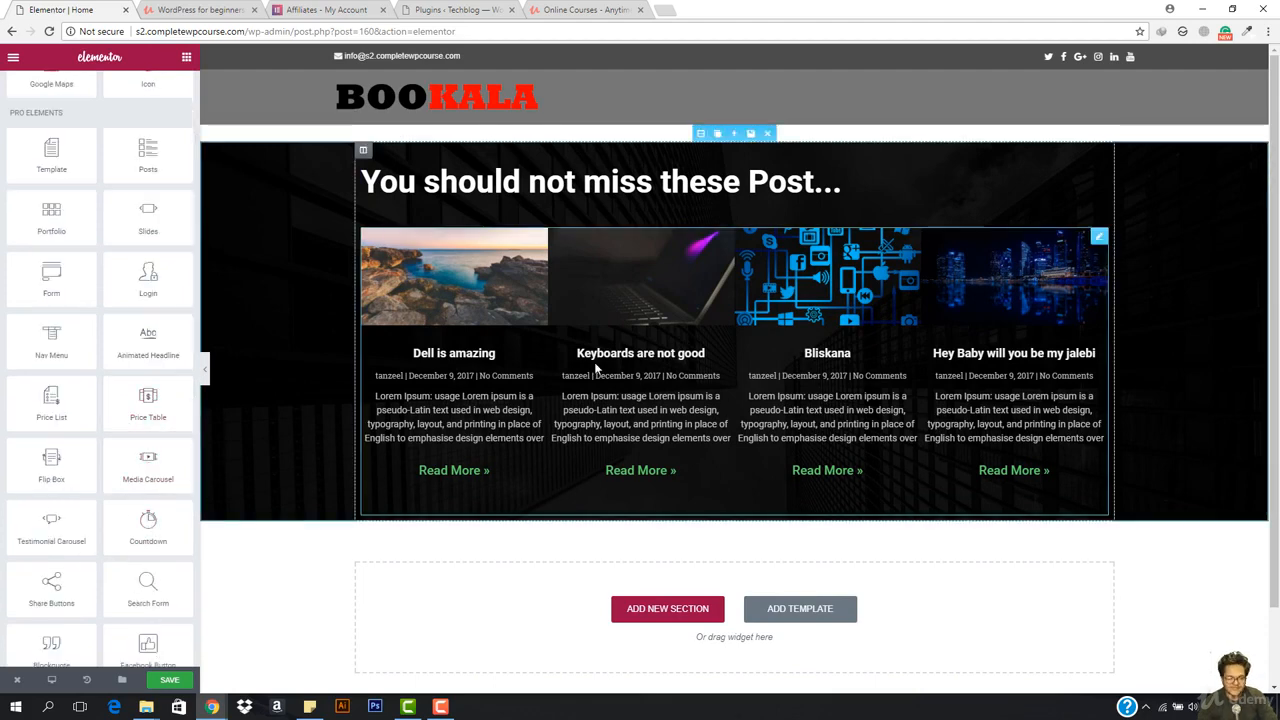